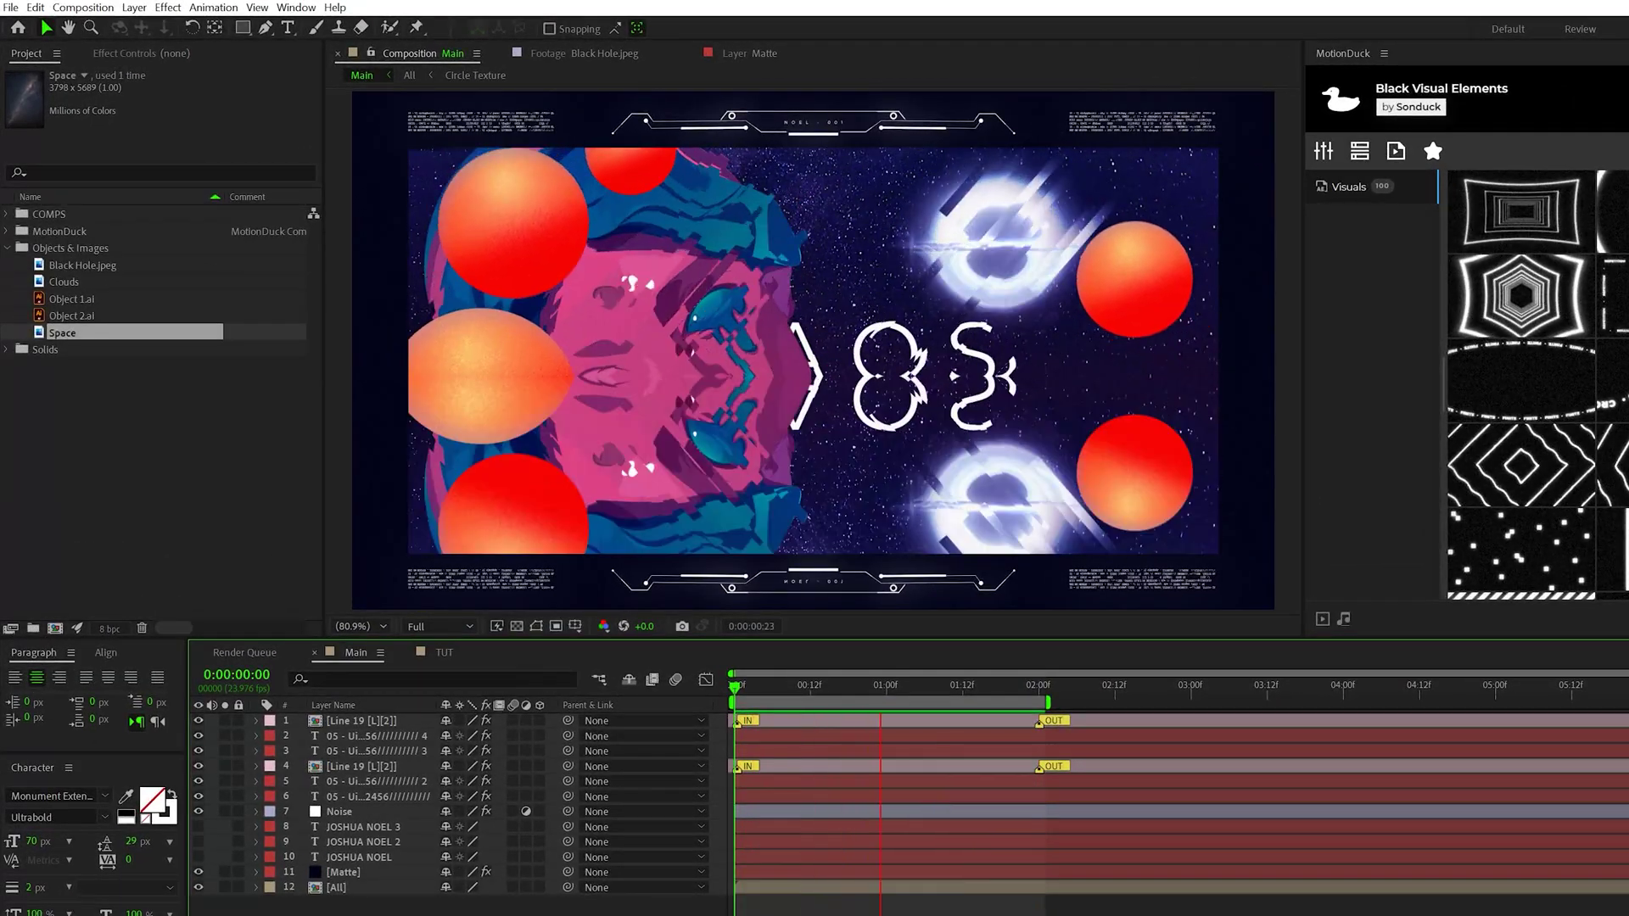
Go to the TUT composition and preview the Space, Object 1.ai, Clouds and Black Hole footage.
left_click(445, 653)
double_click(41, 331)
double_click(40, 297)
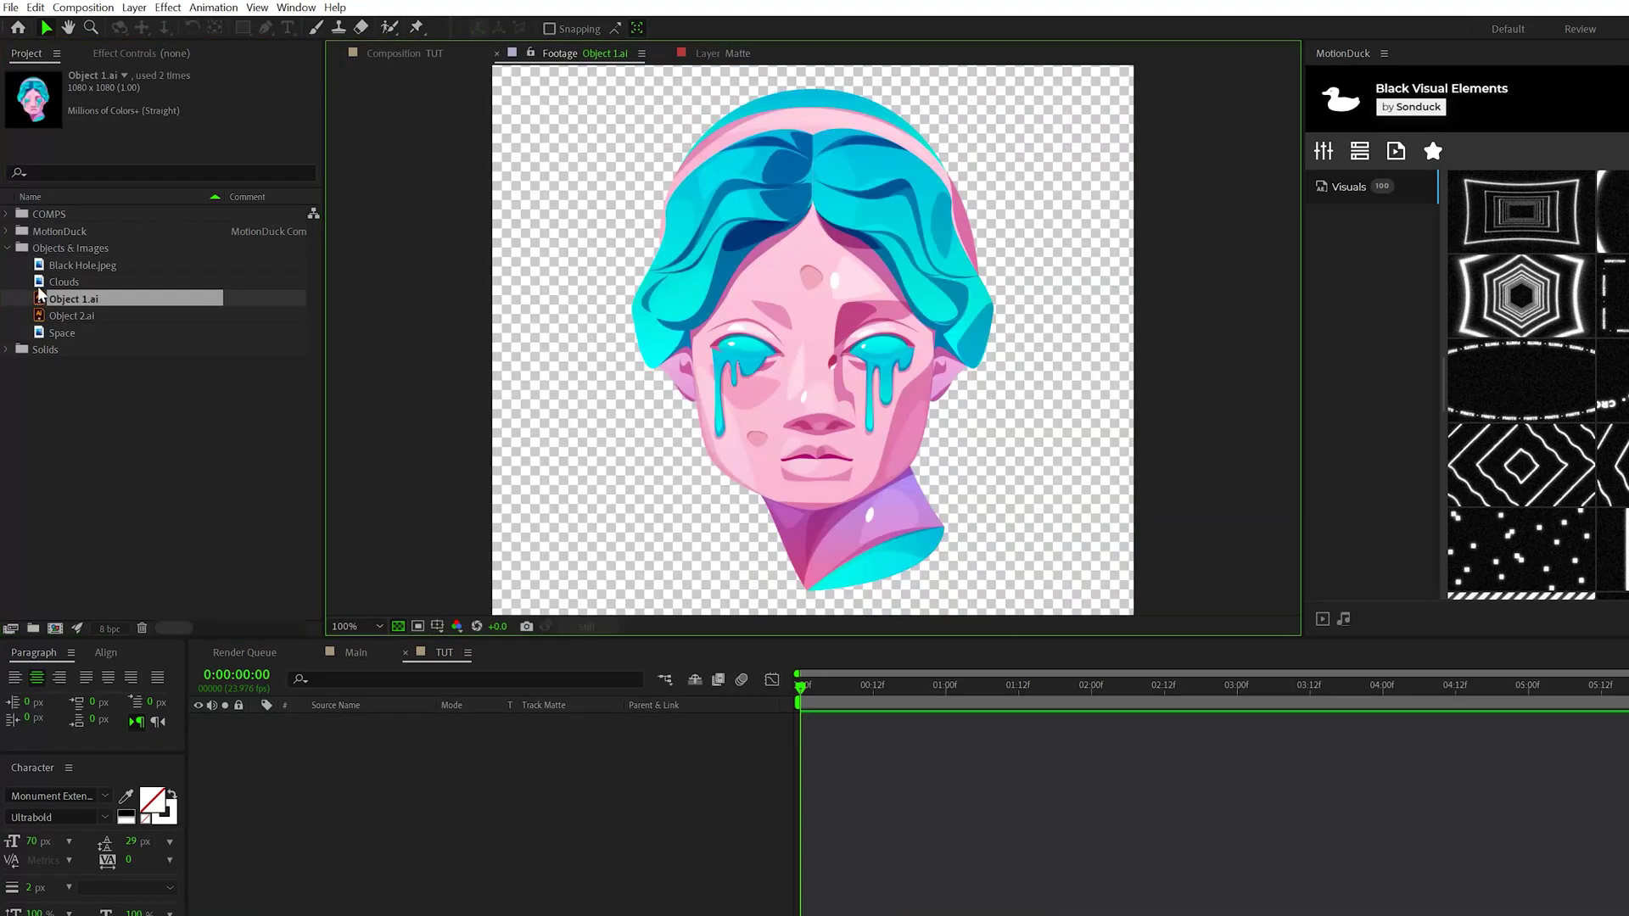
double_click(40, 282)
double_click(41, 265)
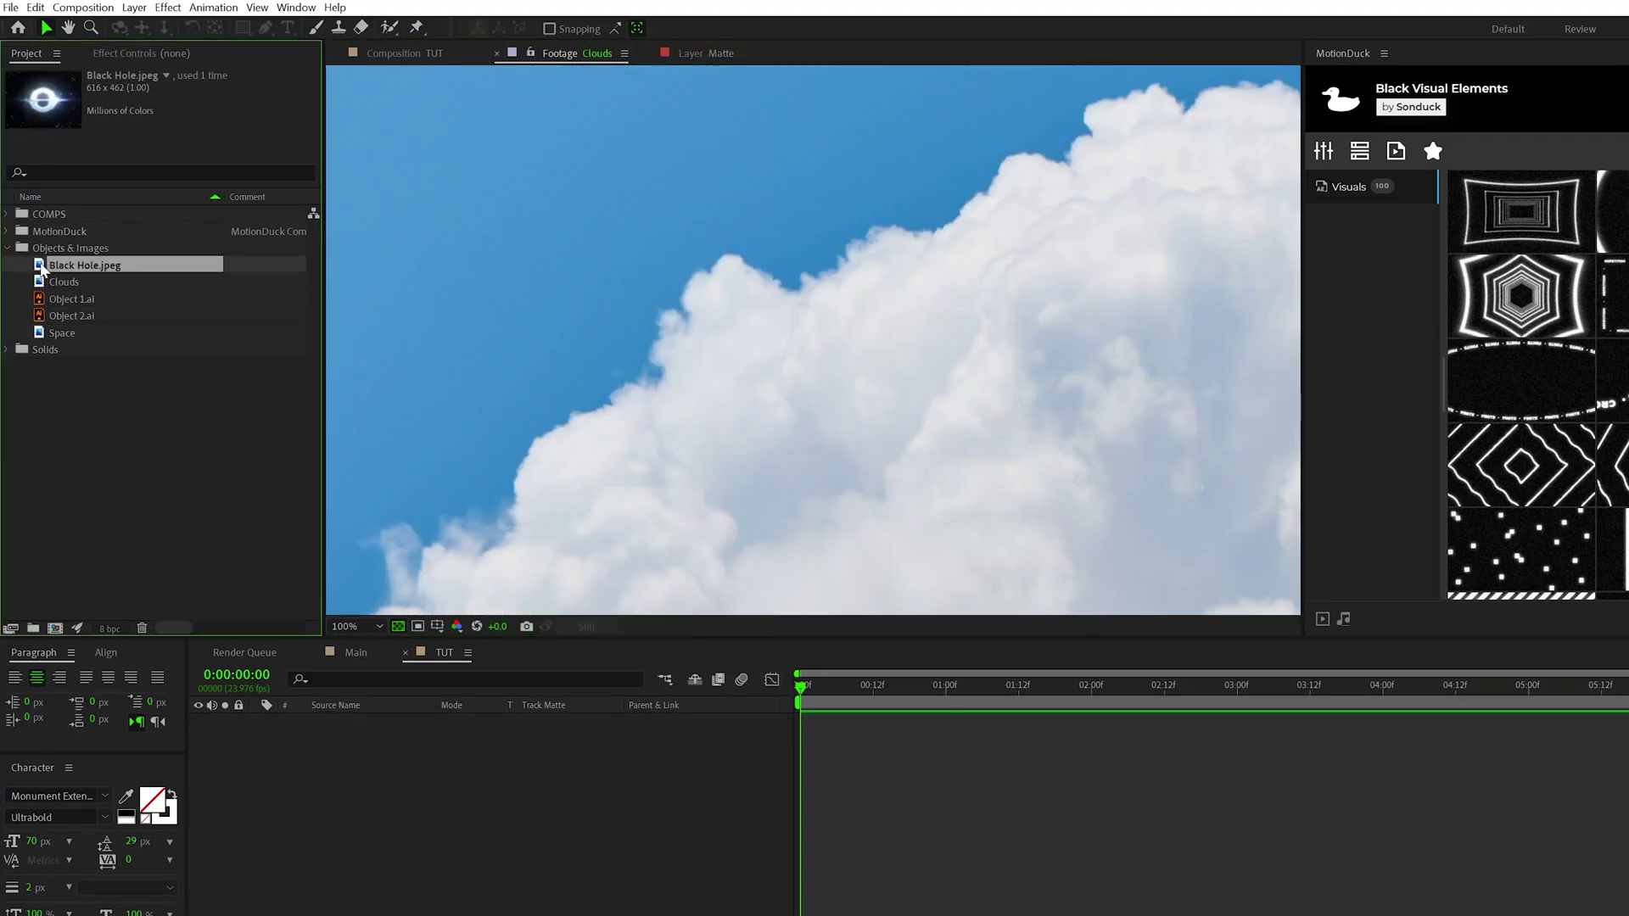
Add the Space star field to TUT, scaled to 52% and nudged slightly upward.
left_click_drag(68, 333, 716, 803)
left_click_drag(497, 816, 496, 808)
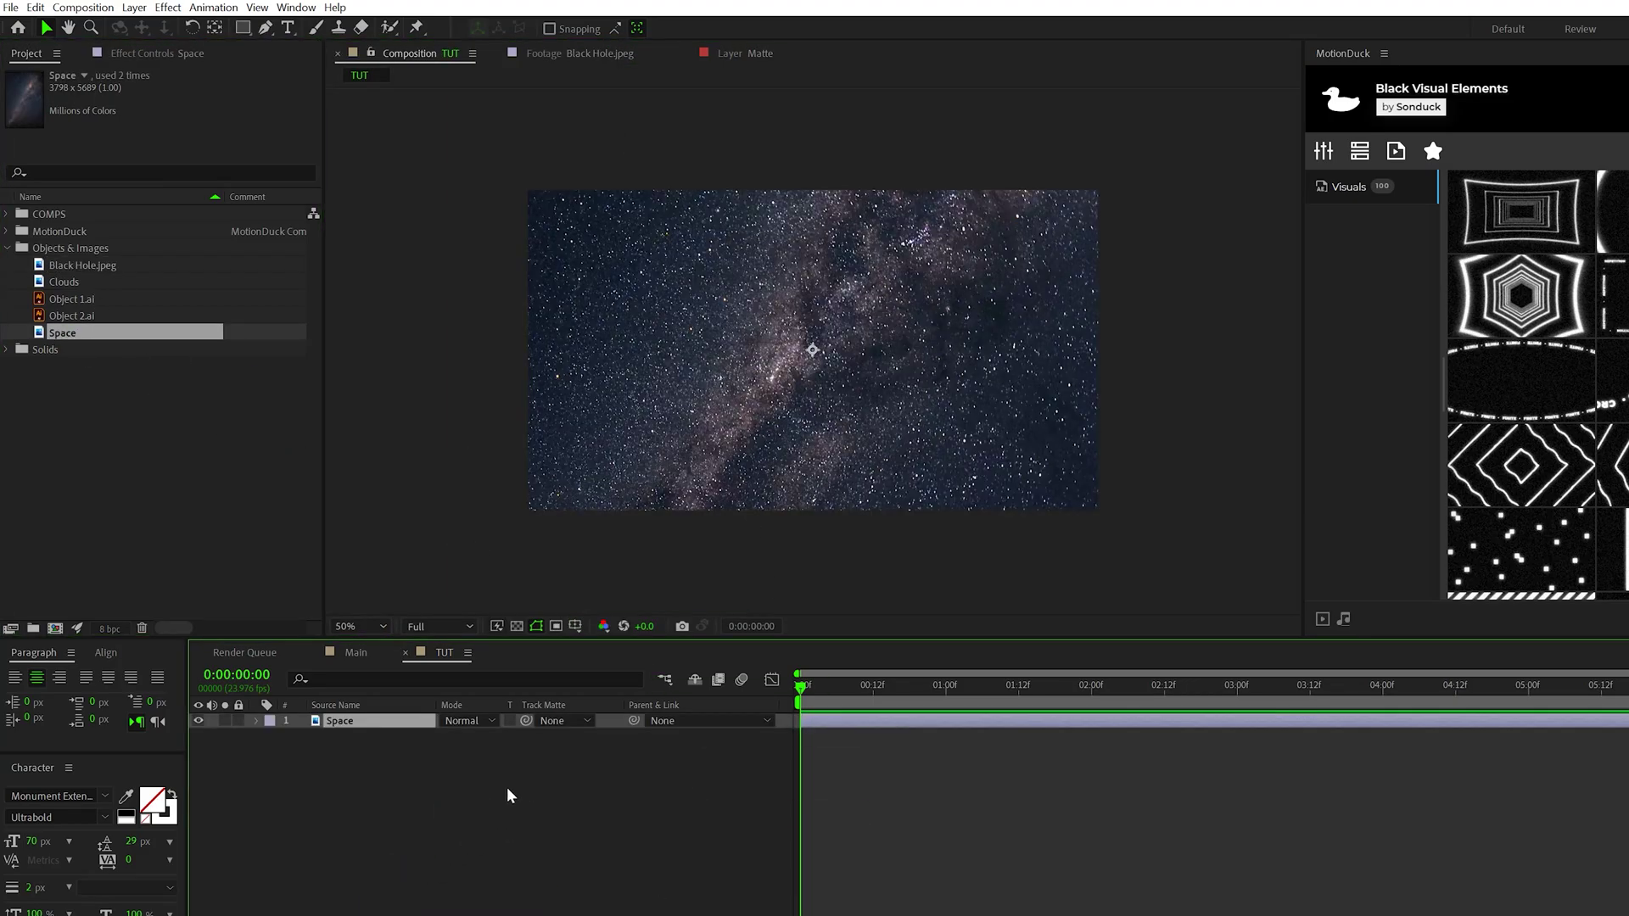
key("ctrl+alt+shift+h")
key("s")
left_click_drag(897, 272, 872, 261)
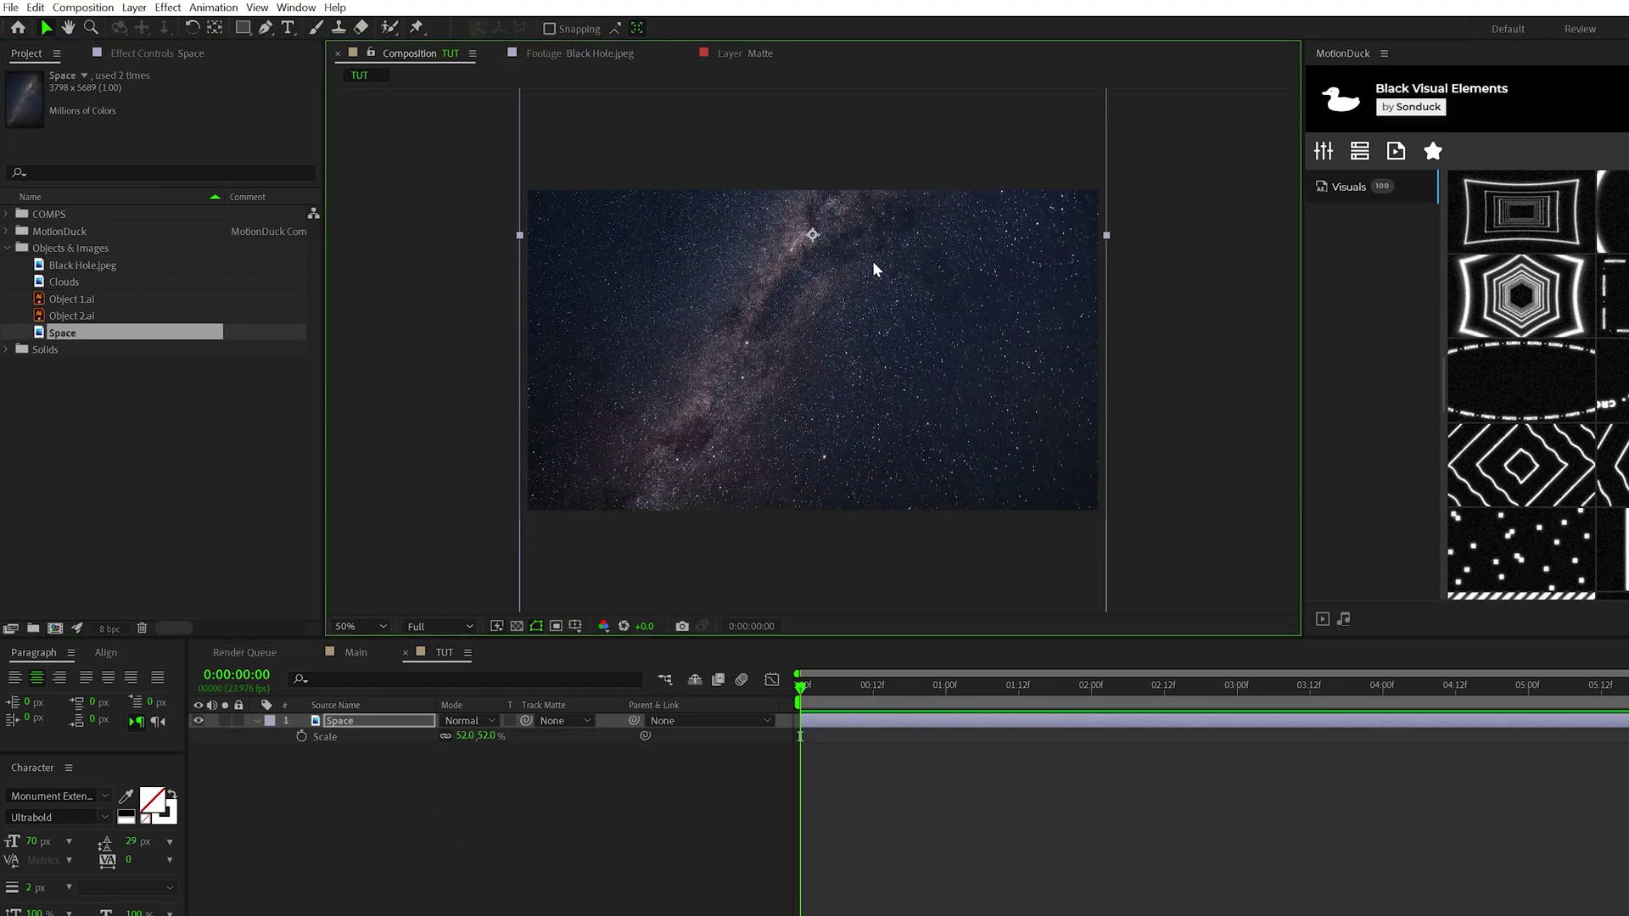
Add Object 1.ai to TUT, rotated −32°, scaled to 131% and moved left.
left_click(63, 283)
left_click_drag(70, 301, 365, 720)
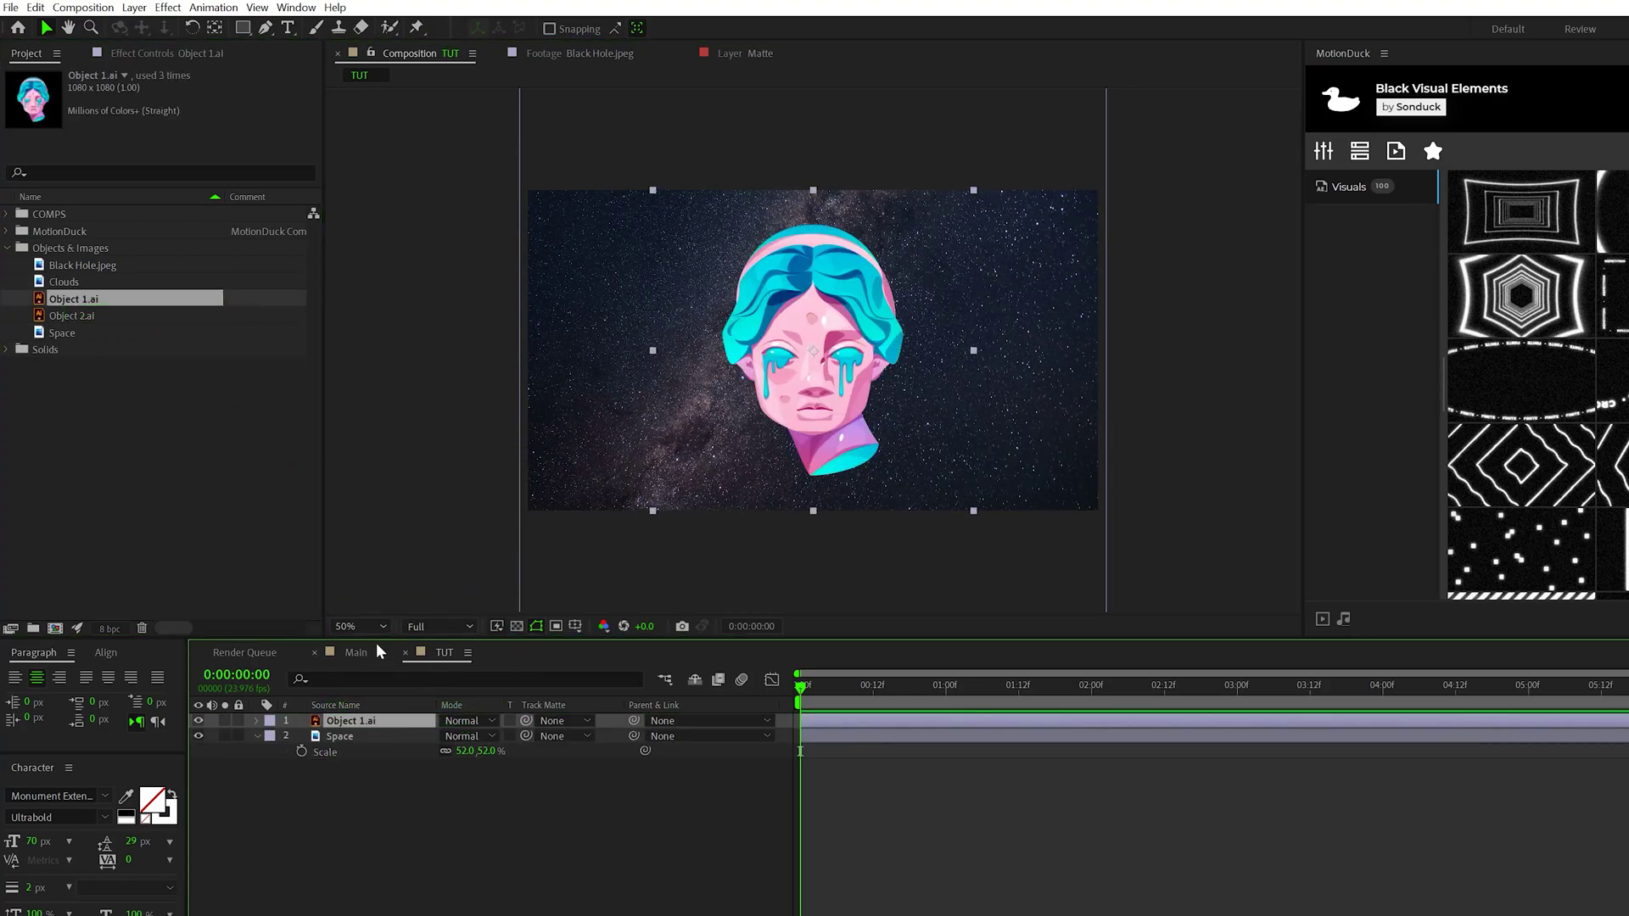
left_click(354, 653)
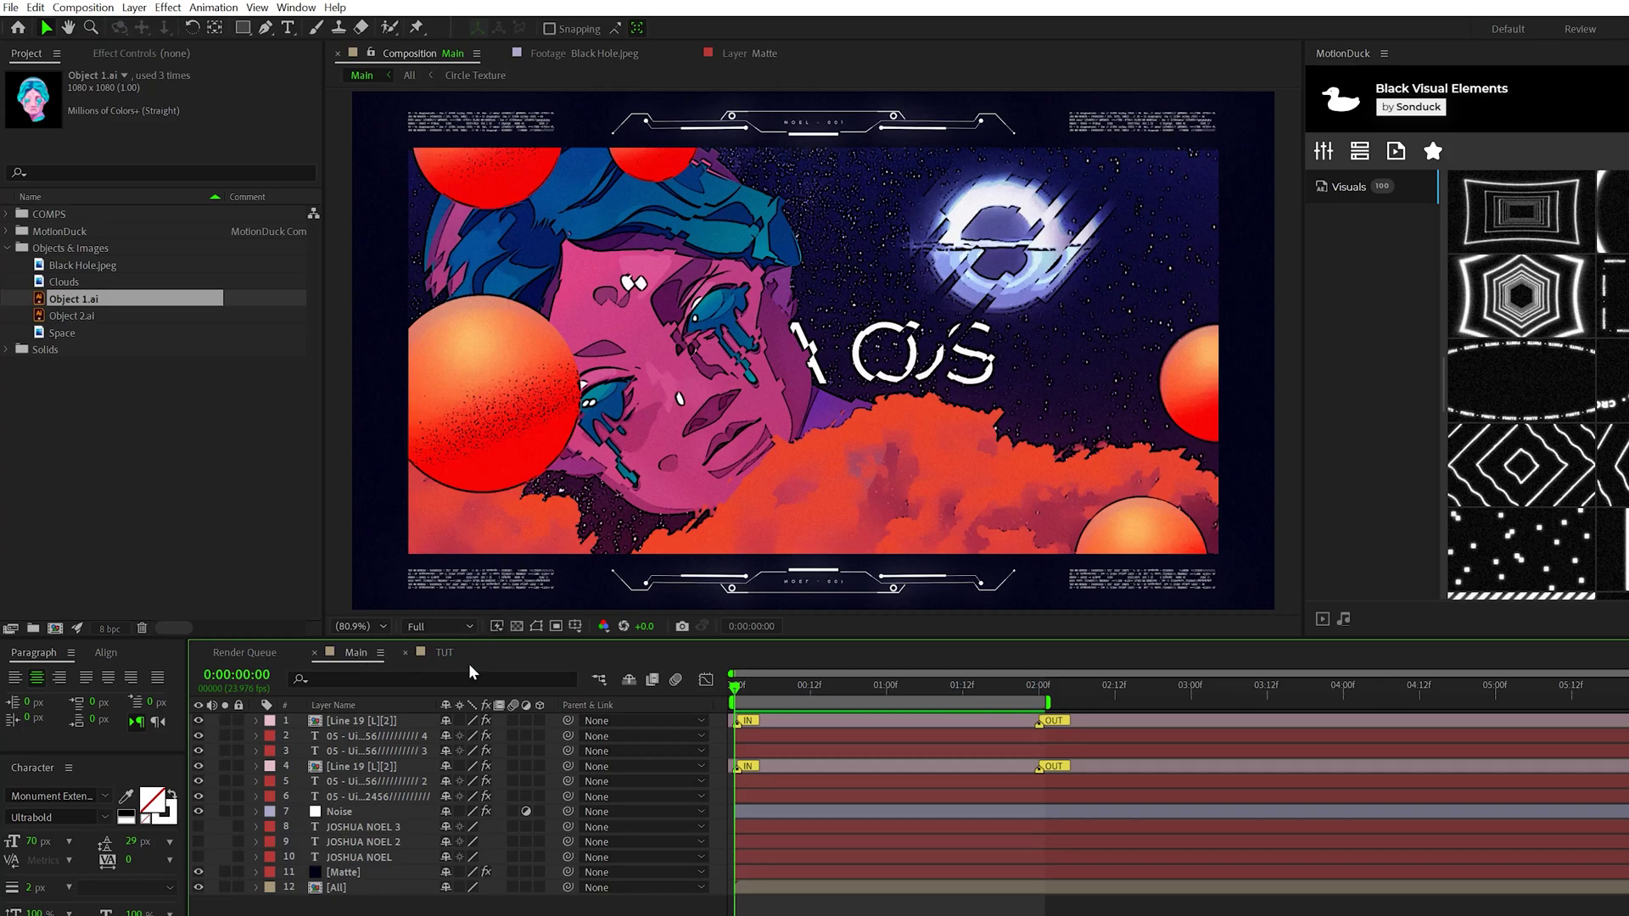
left_click(441, 653)
left_click(256, 722)
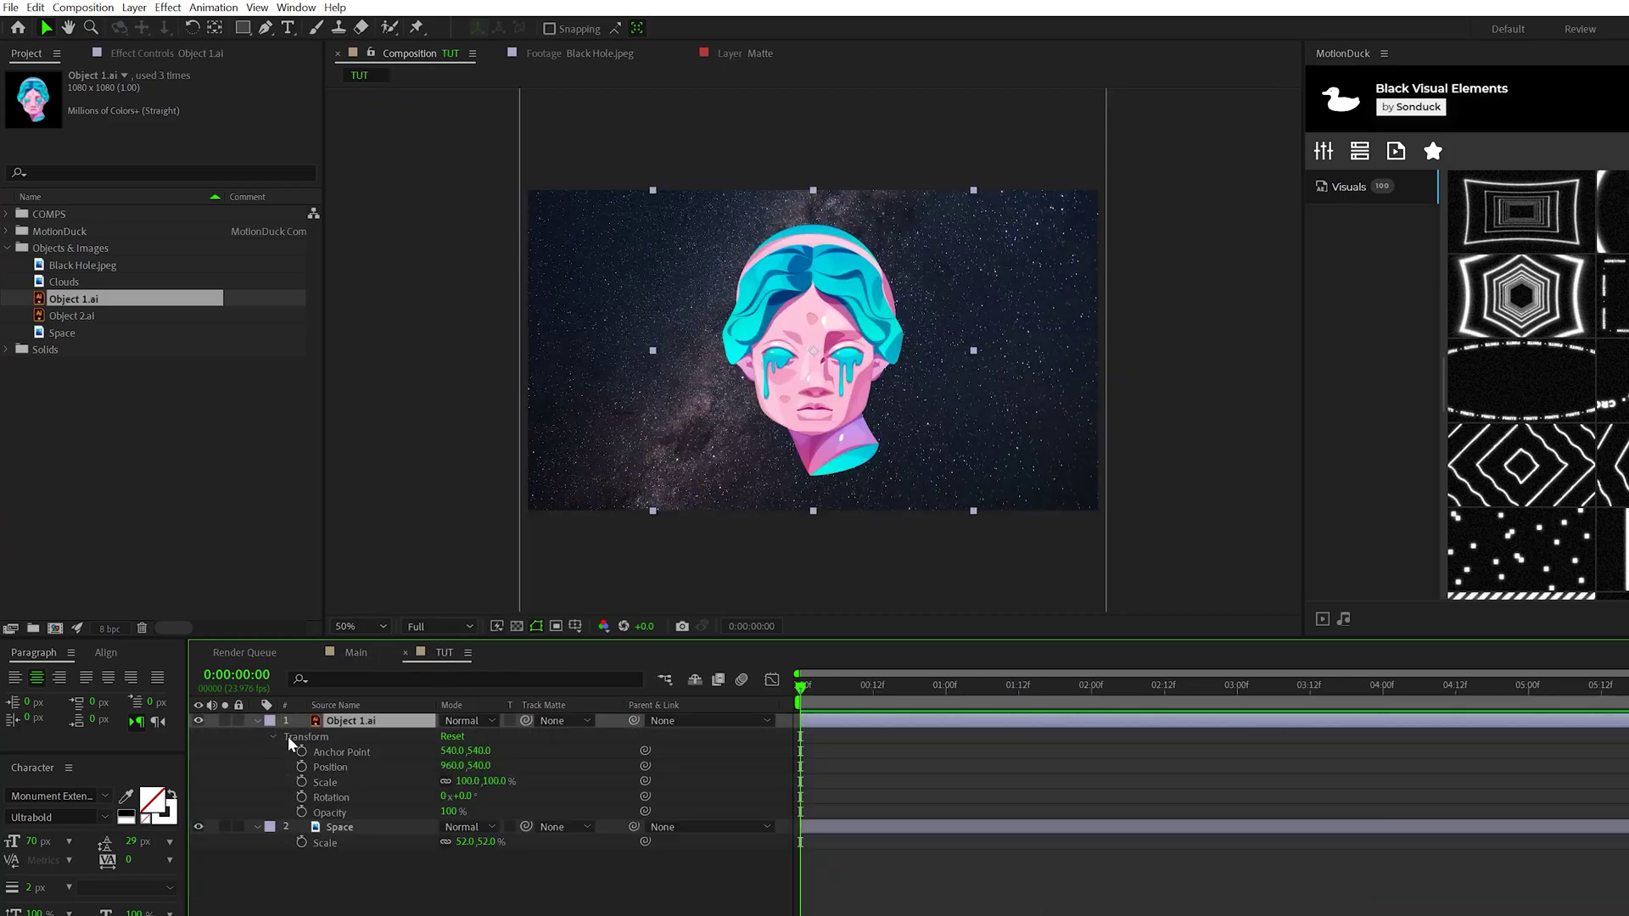
left_click(448, 784)
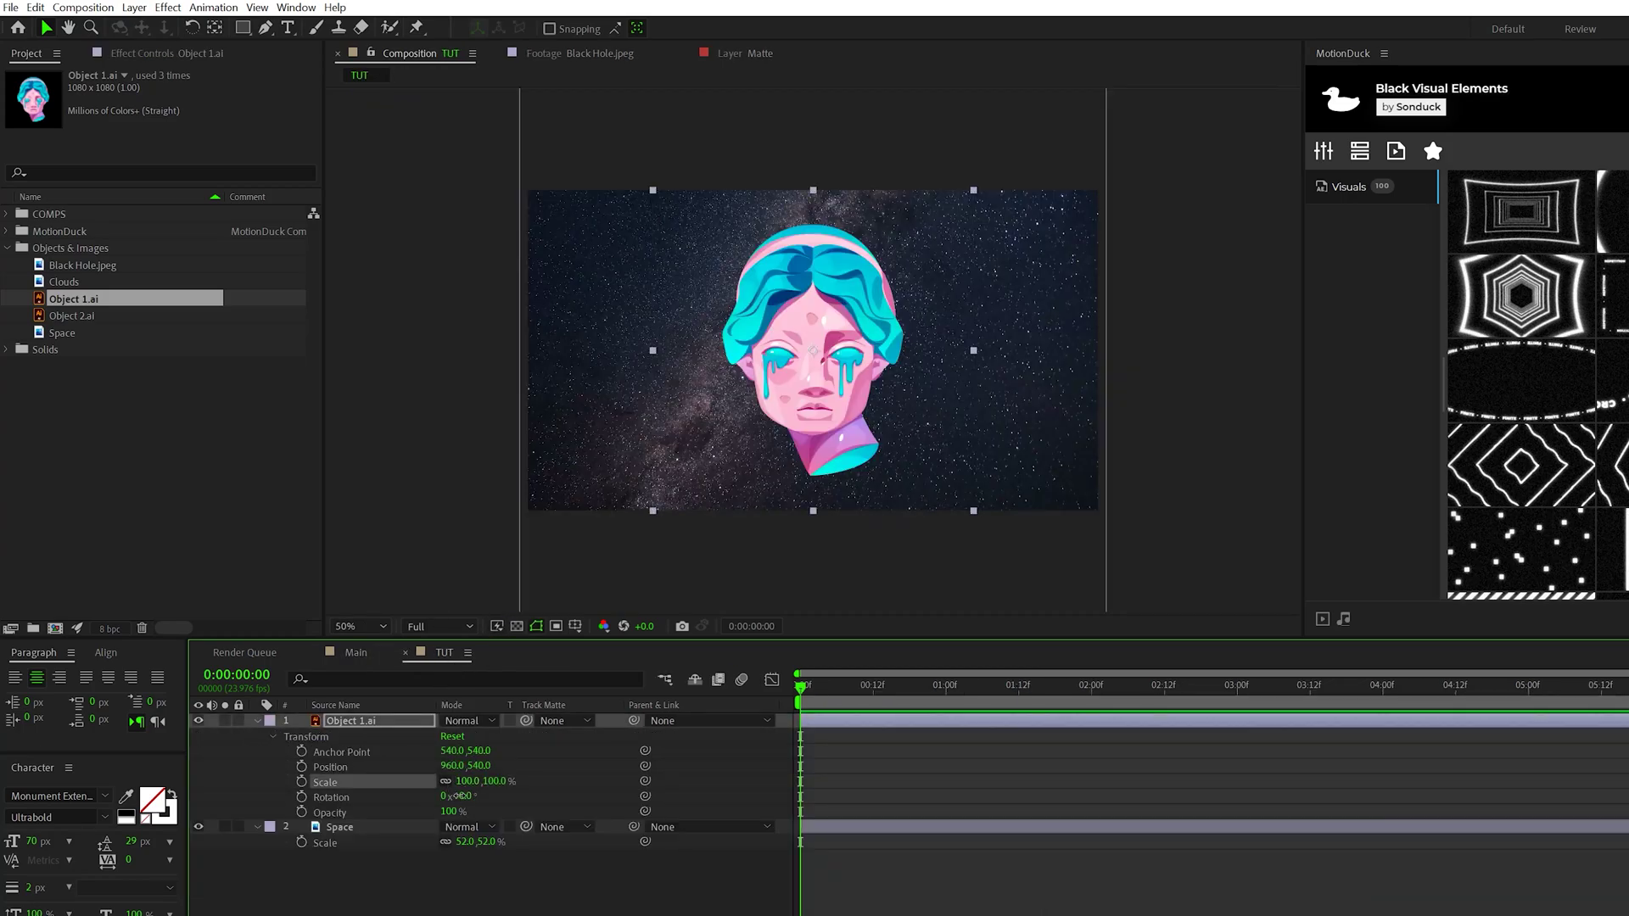
left_click_drag(459, 796, 491, 782)
left_click_drag(857, 372, 758, 369)
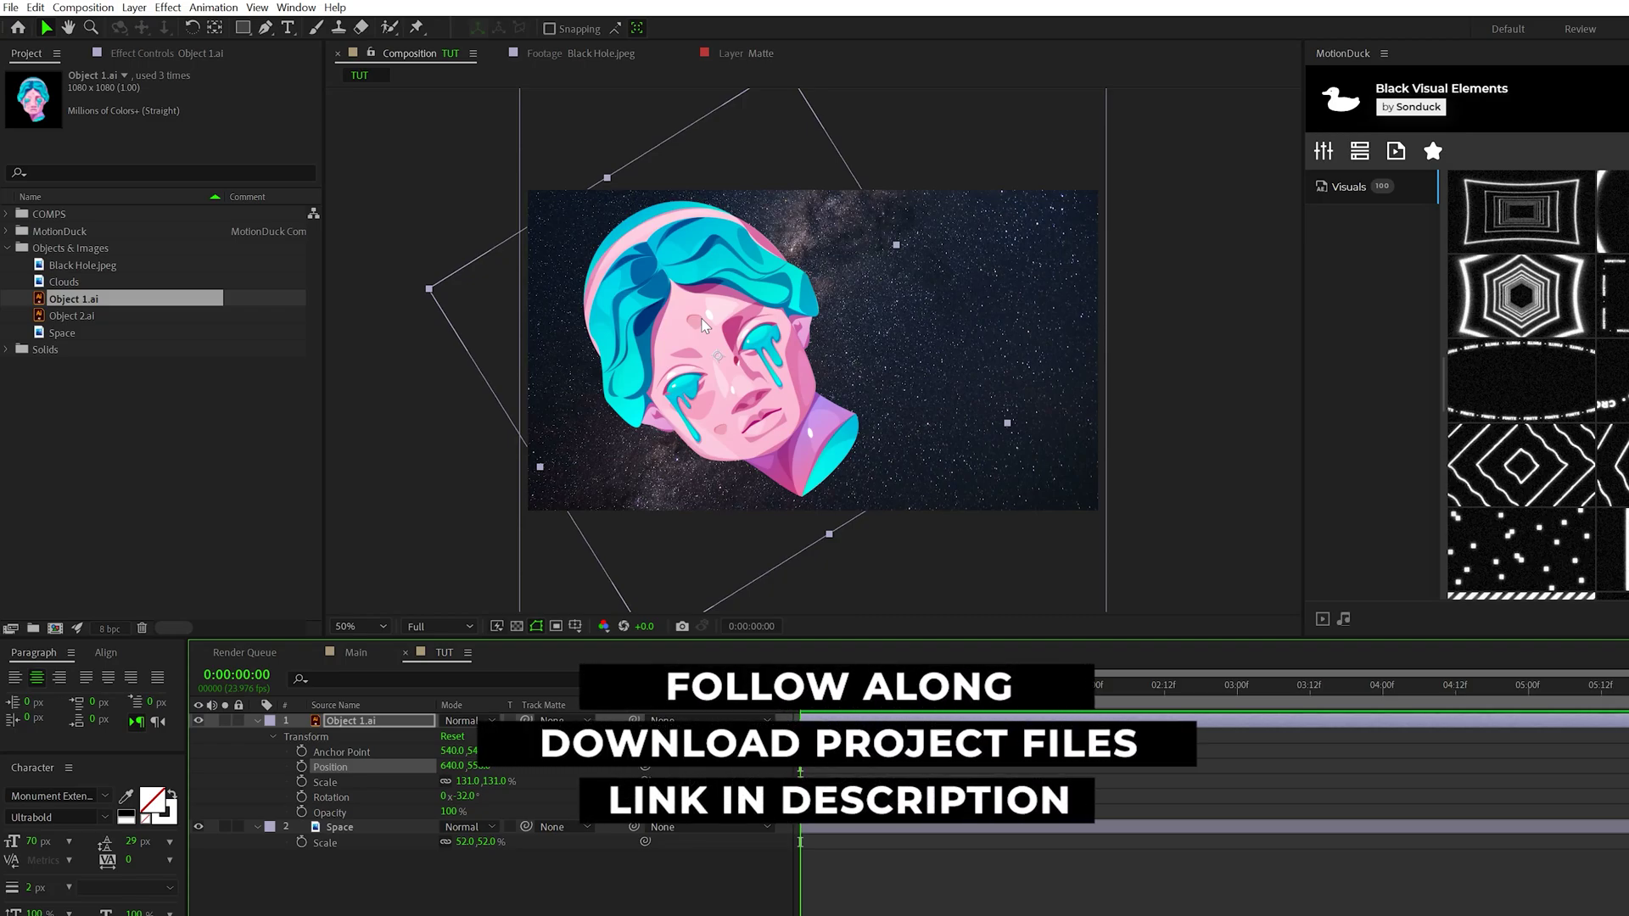
Add Black Hole.jpeg to TUT and trim it with a circular ellipse mask feathered 40 px.
left_click_drag(85, 265, 987, 289)
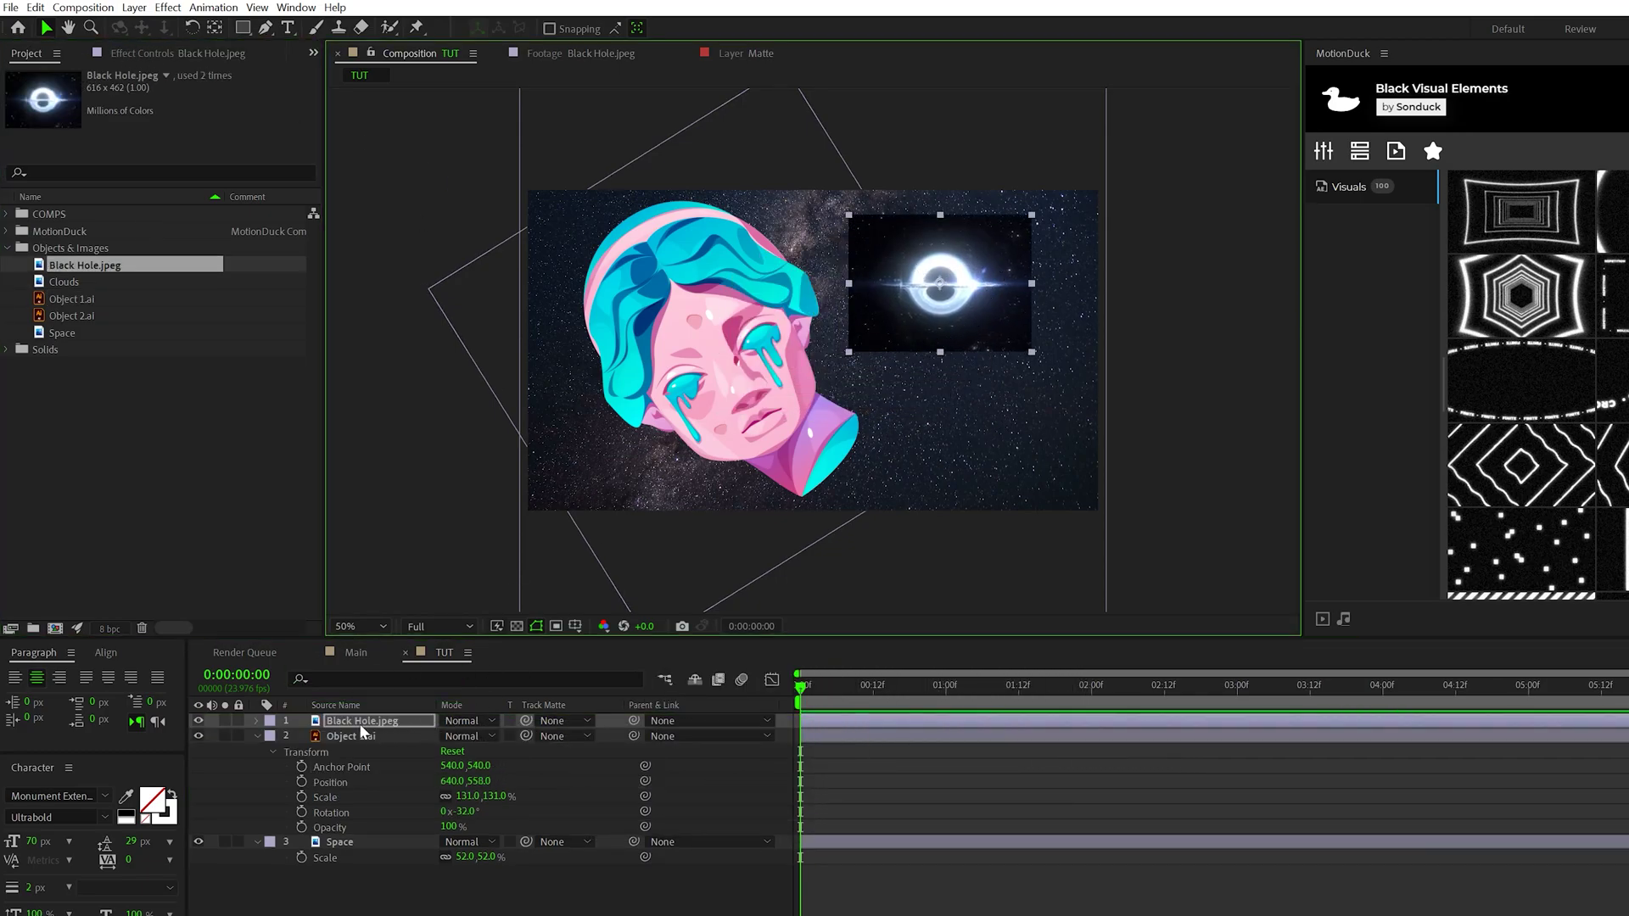
left_click_drag(242, 27, 304, 68)
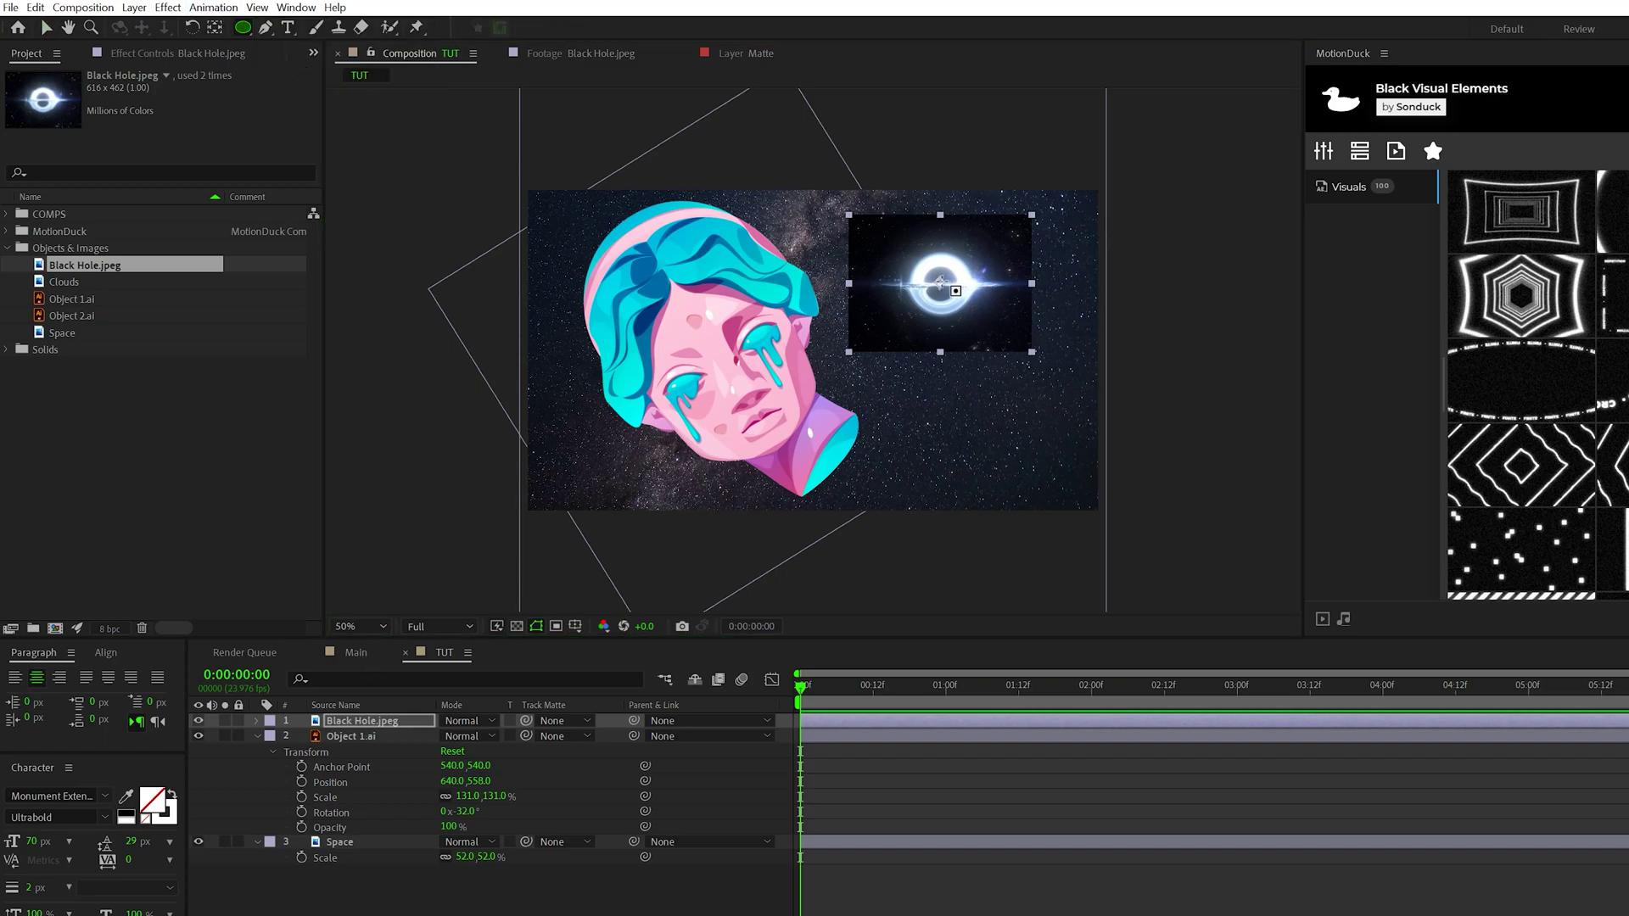
left_click_drag(939, 282, 993, 338)
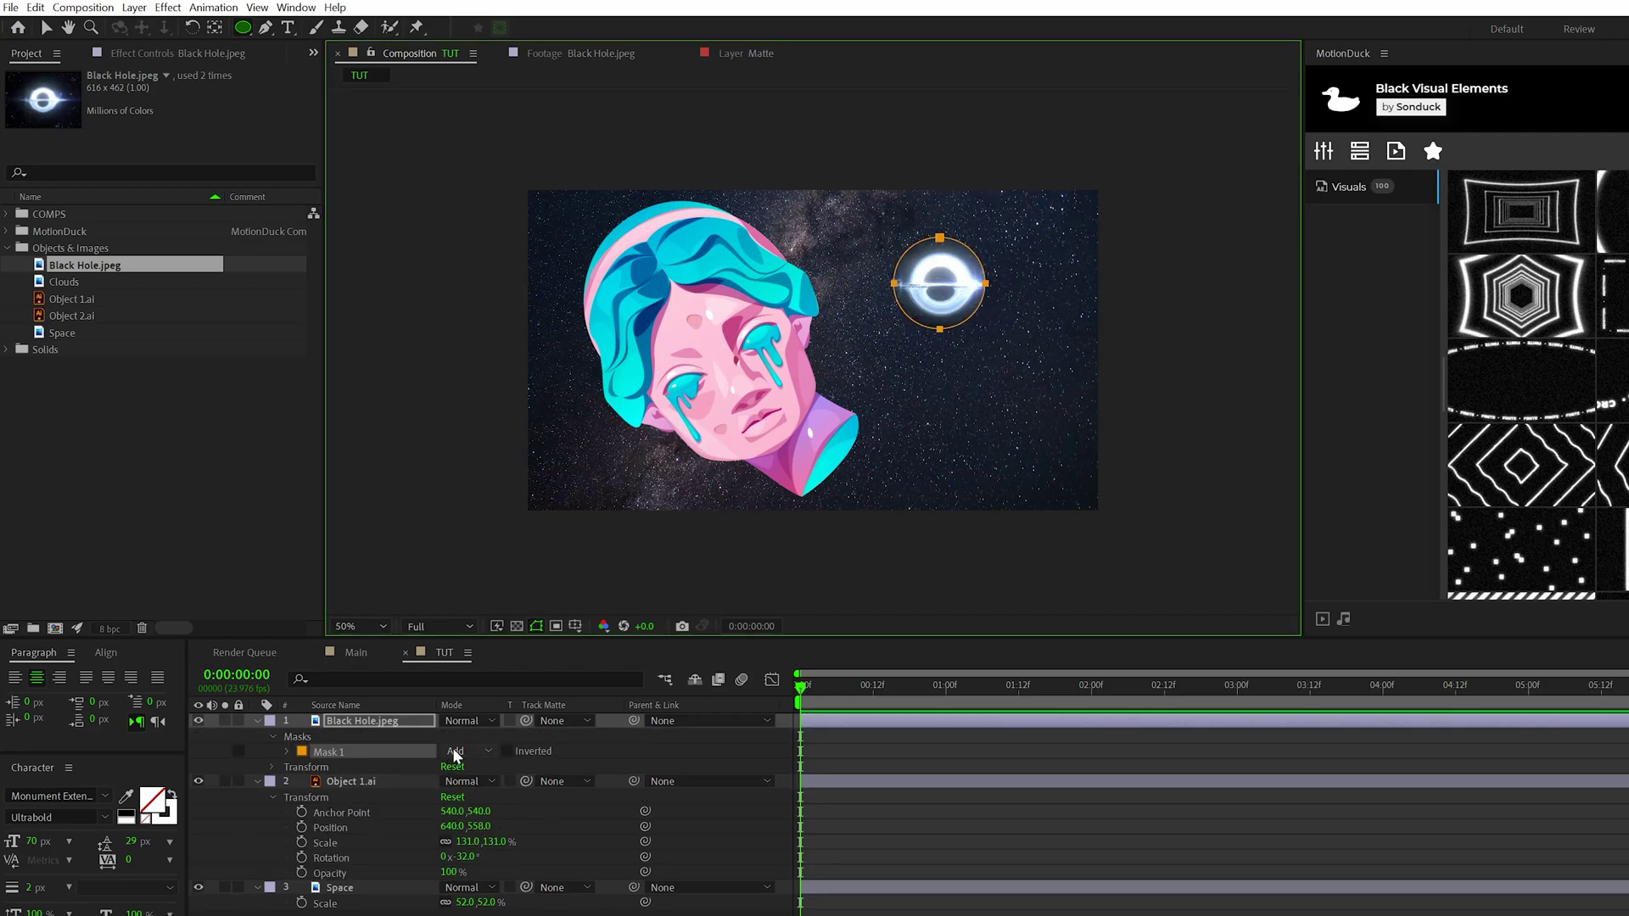
key("f")
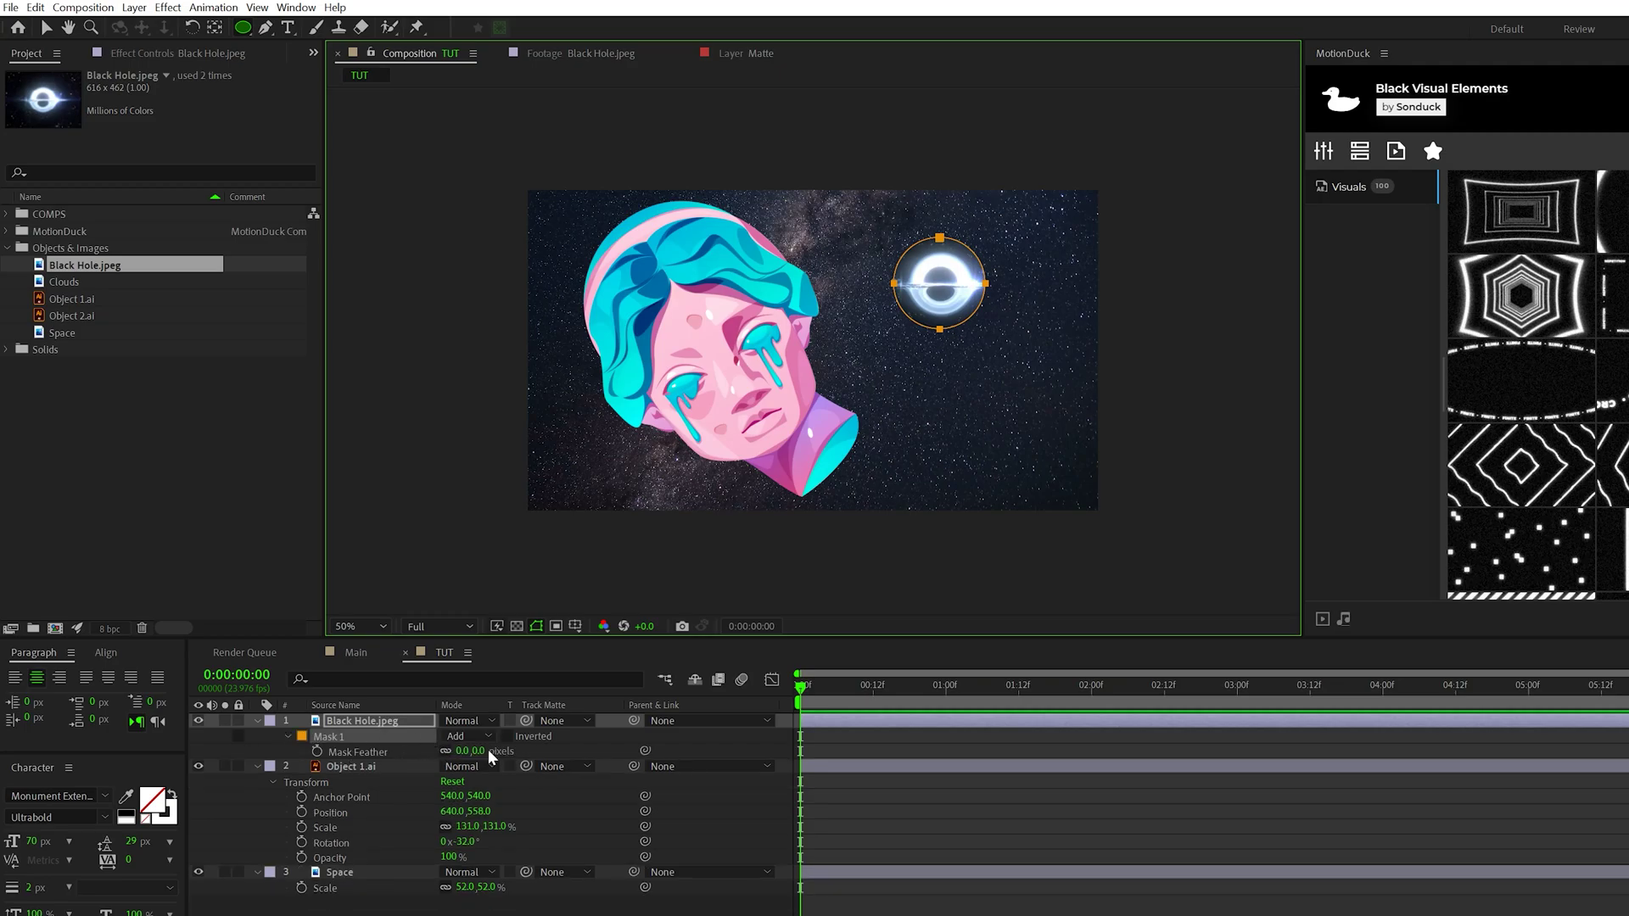
left_click_drag(465, 751, 524, 735)
left_click(368, 720)
Scale the black hole layer up to 156% and fit the view.
key("s")
key("v")
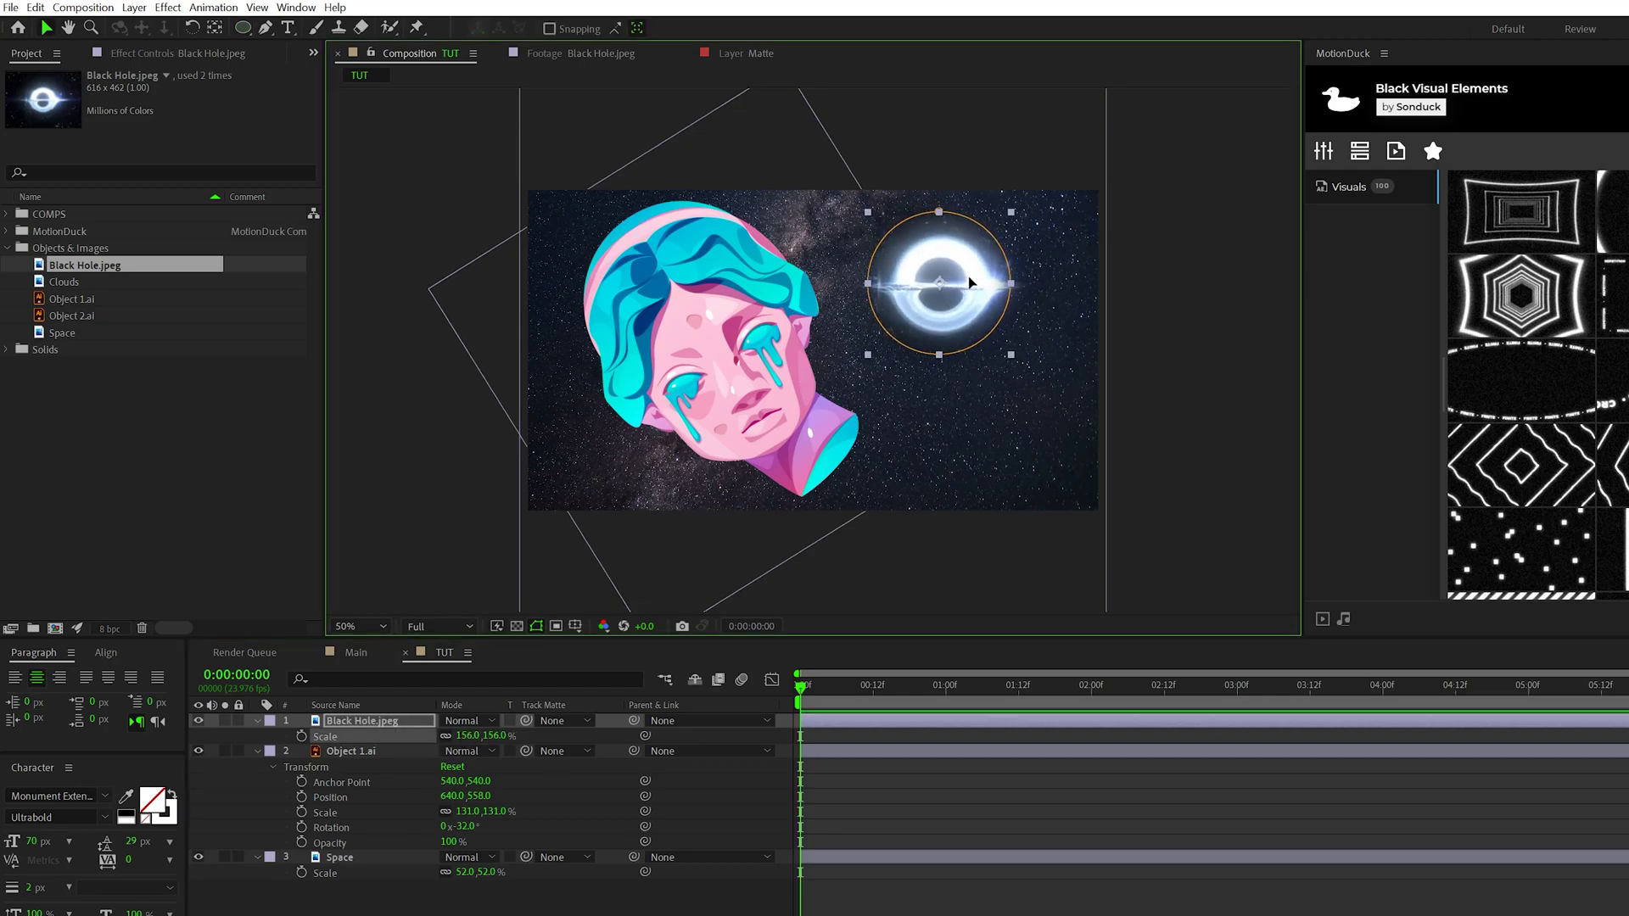
key("shift+/")
Add the Clouds image on top of the stack, scaled to about 39%.
left_click_drag(66, 281, 341, 721)
key("comma")
key("comma")
key("s")
left_click(464, 735)
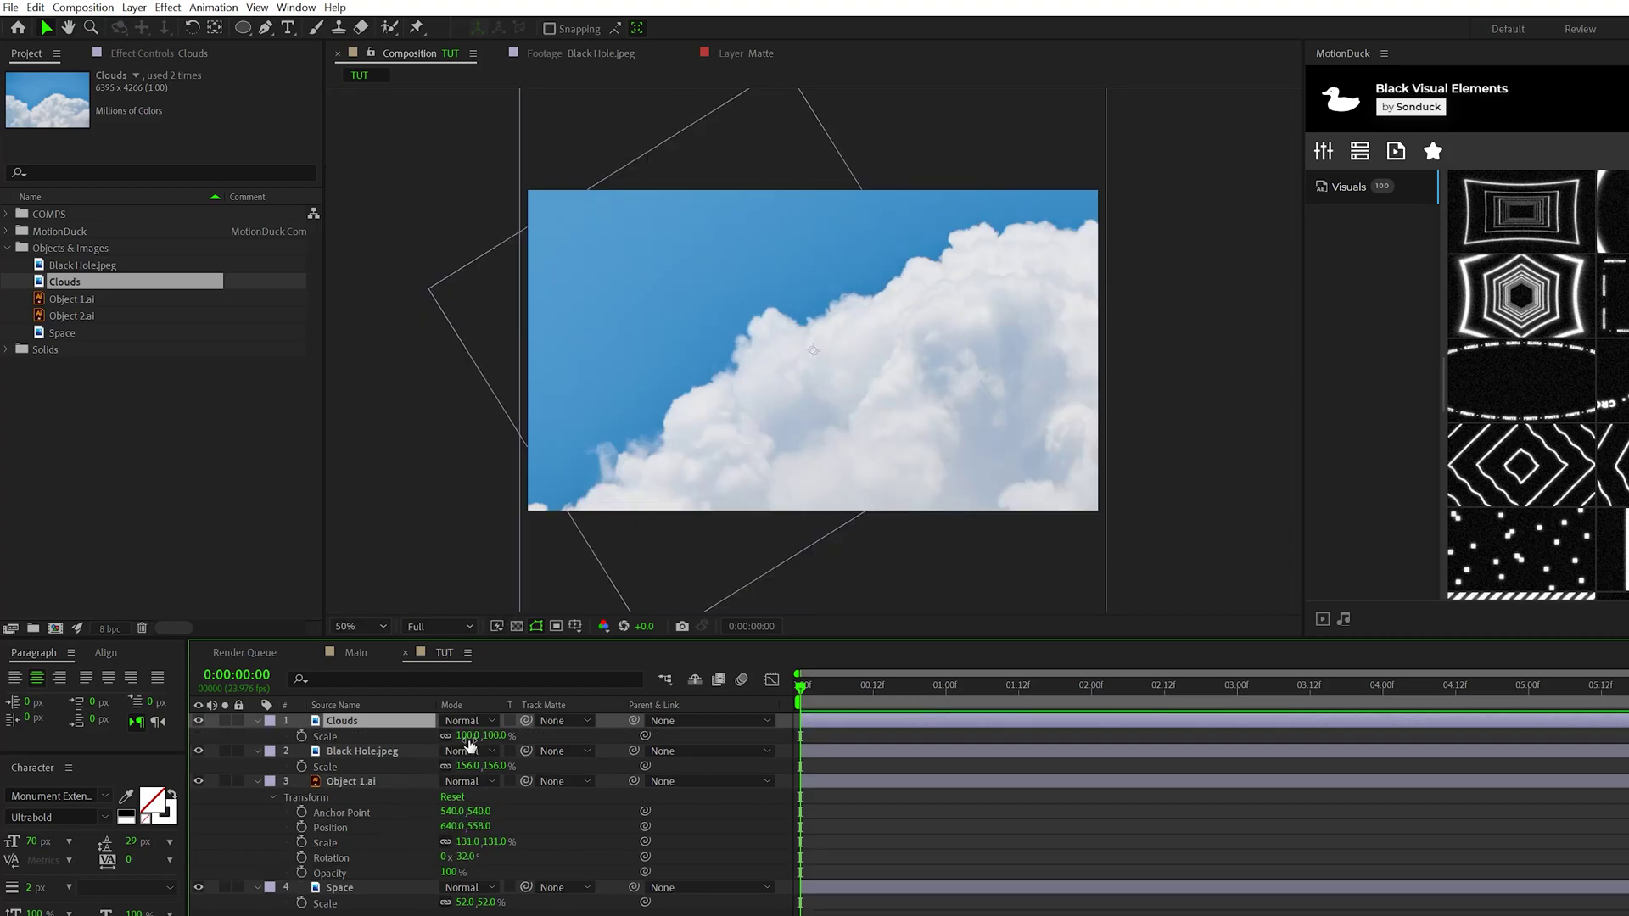
type("35")
key("Return")
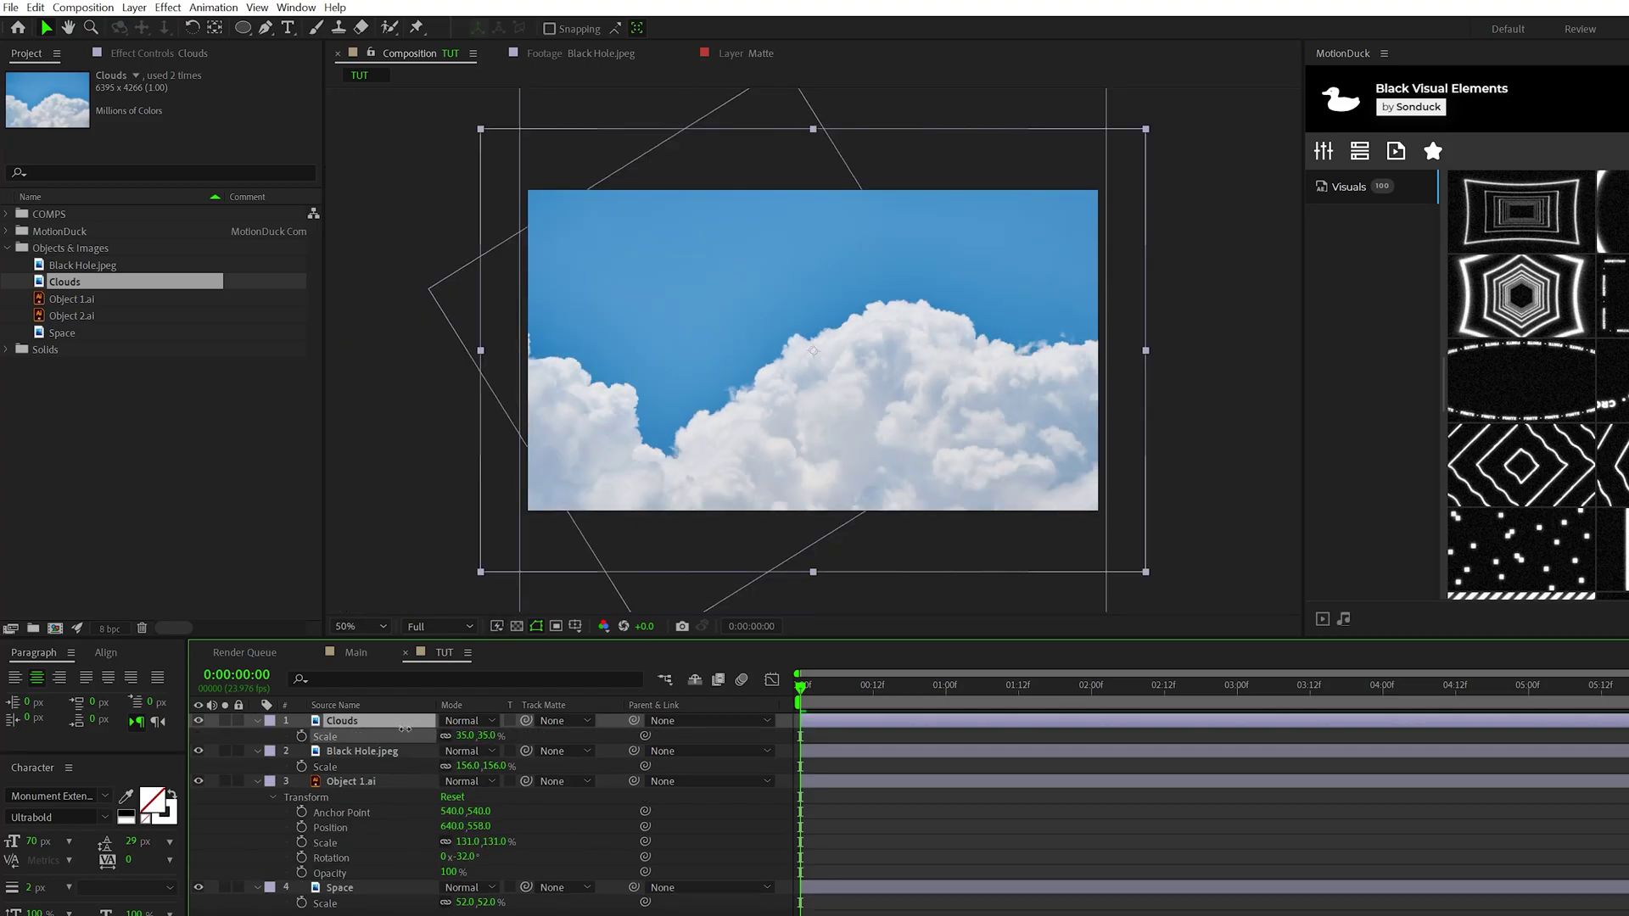
left_click_drag(410, 732, 414, 733)
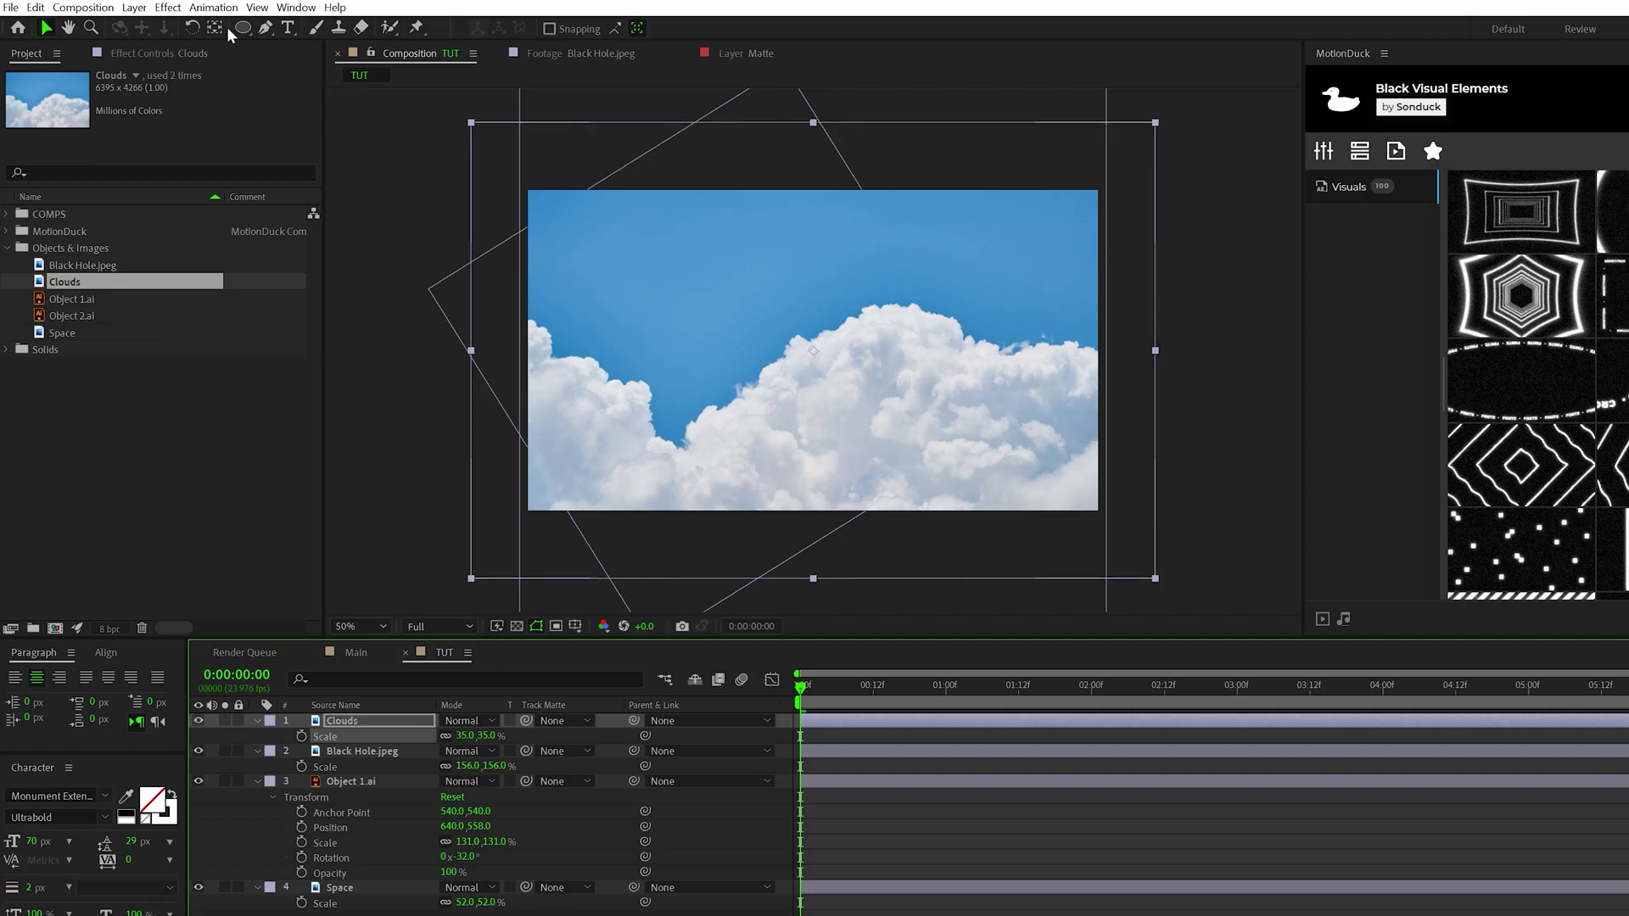
Key out the clouds' blue sky with Color Range, fuzziness 56.
left_click(168, 7)
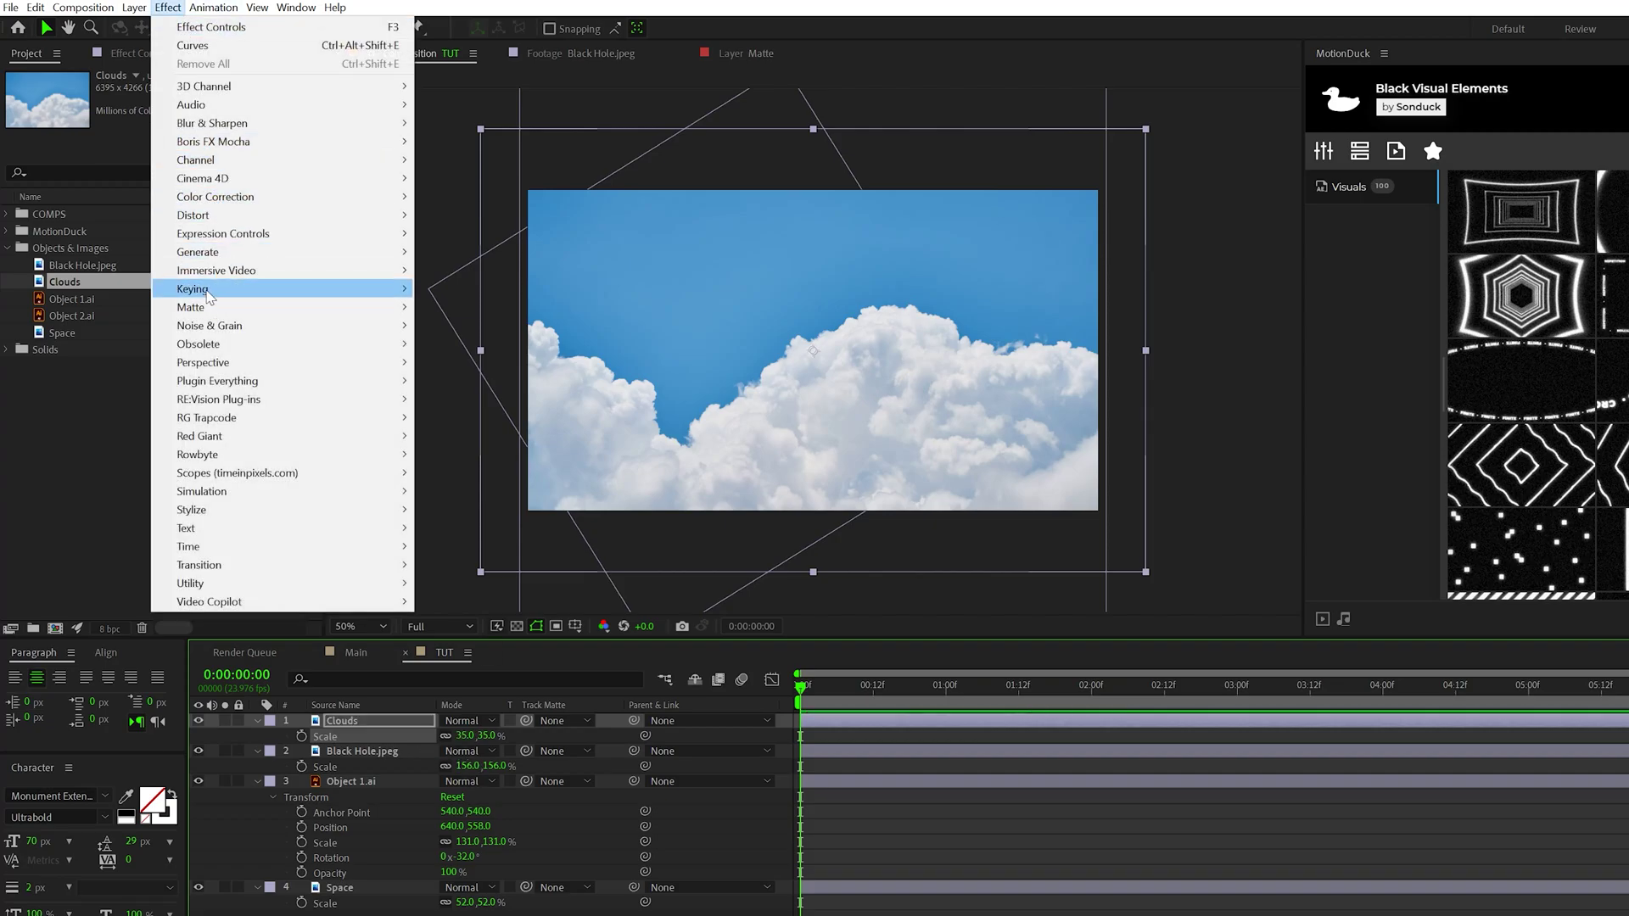
mouse_move(208, 292)
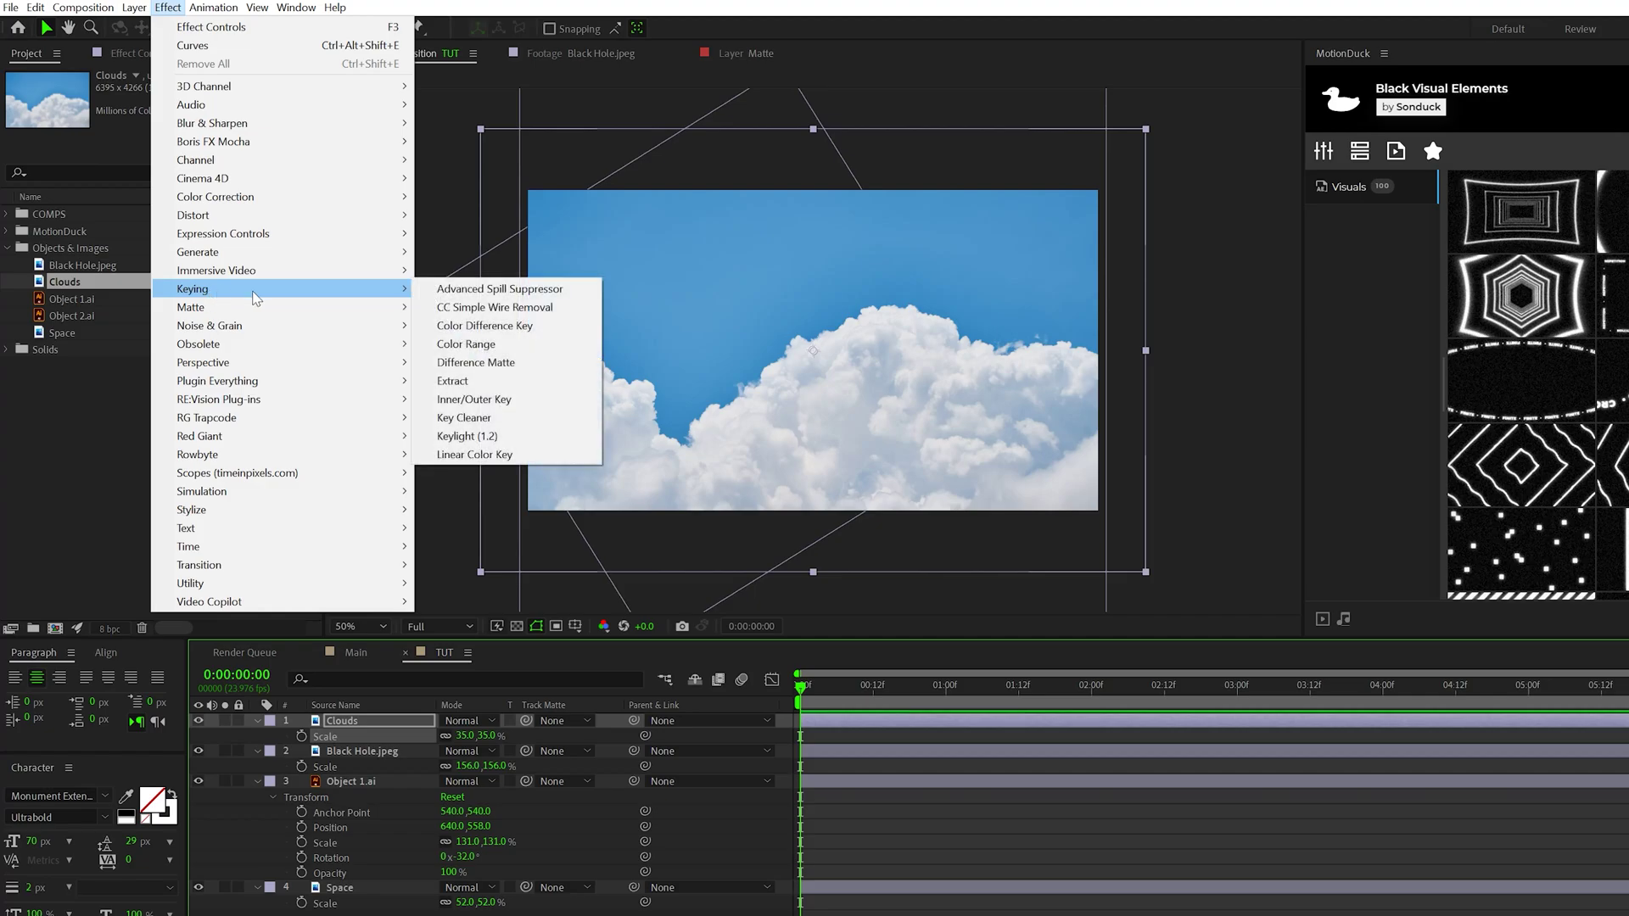
left_click(488, 345)
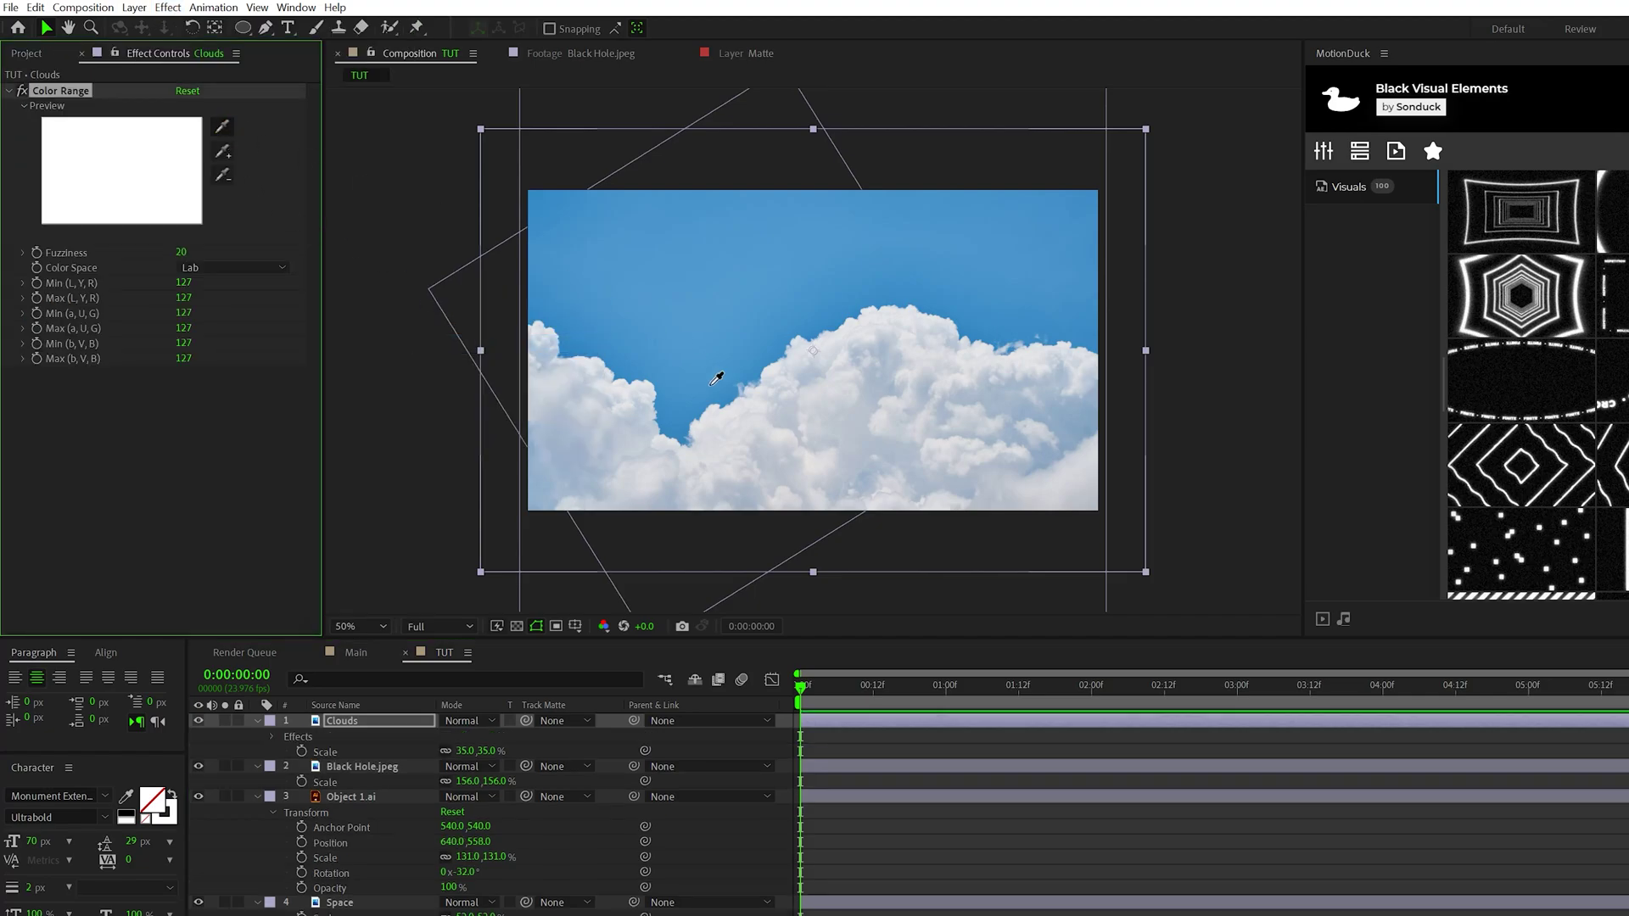
left_click(714, 350)
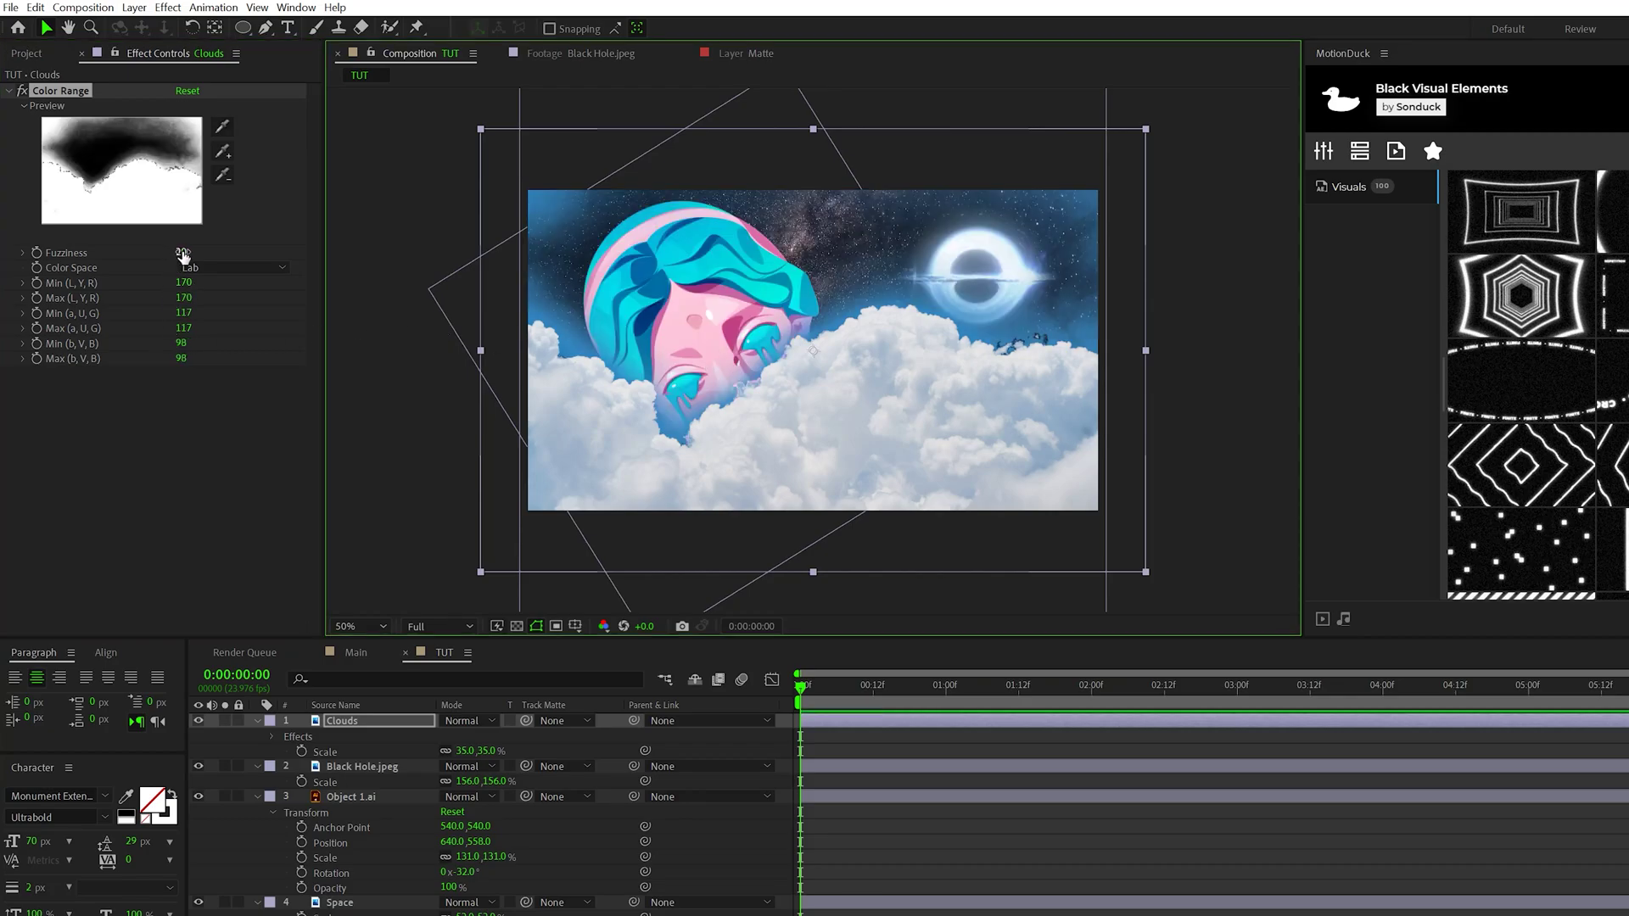
left_click_drag(183, 255, 246, 254)
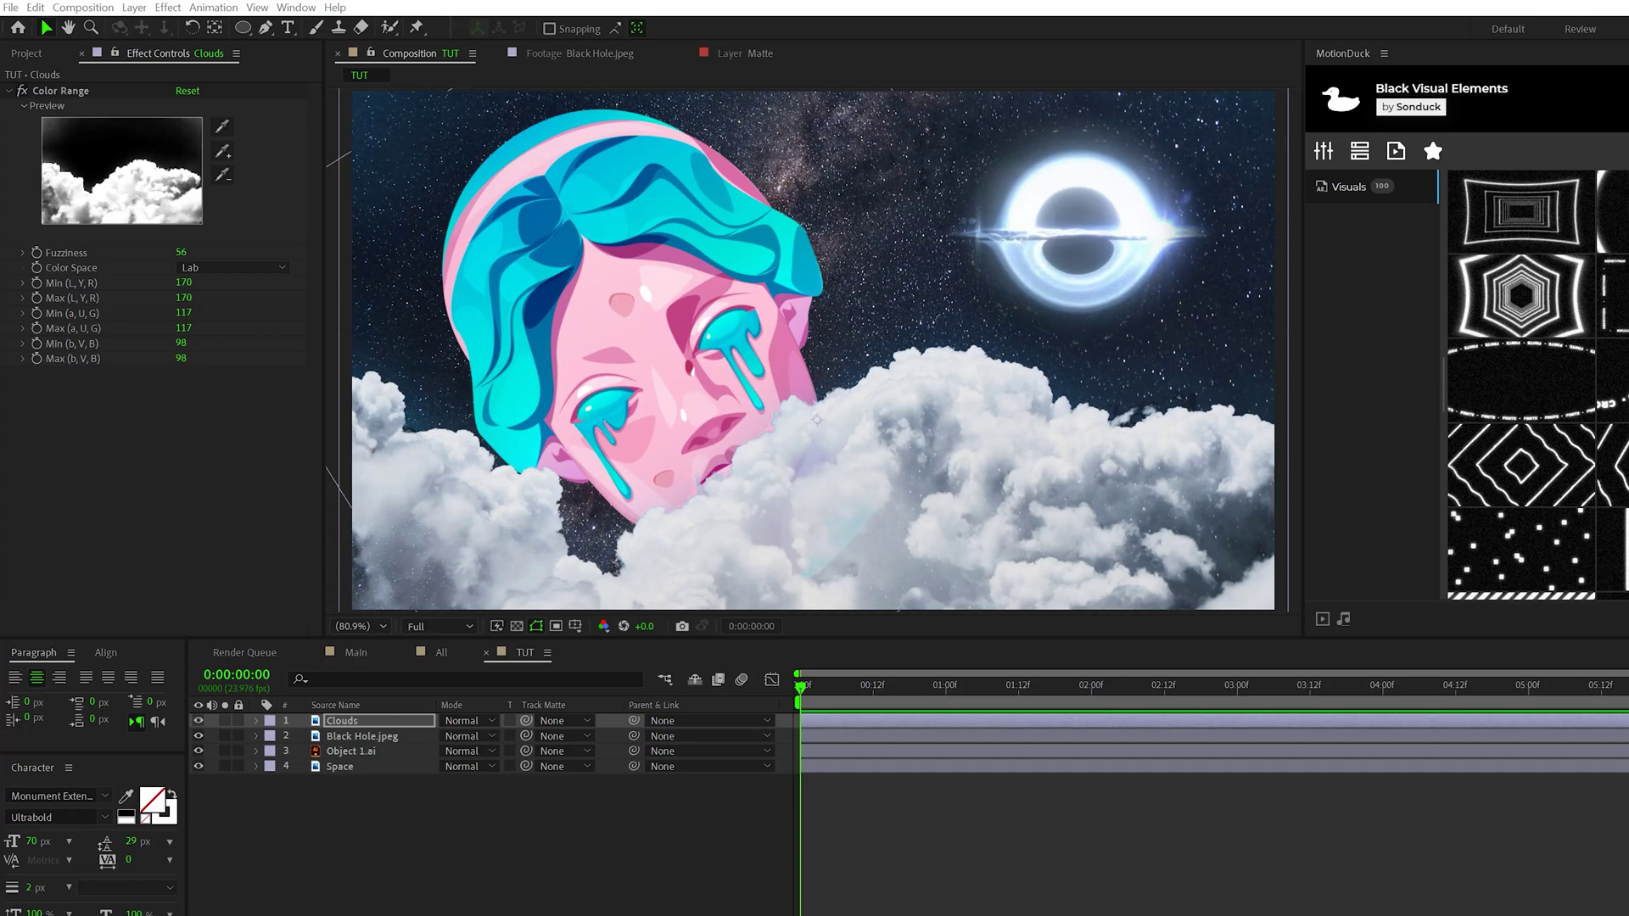
Create a new solid layer named Overlay.
left_click(350, 751)
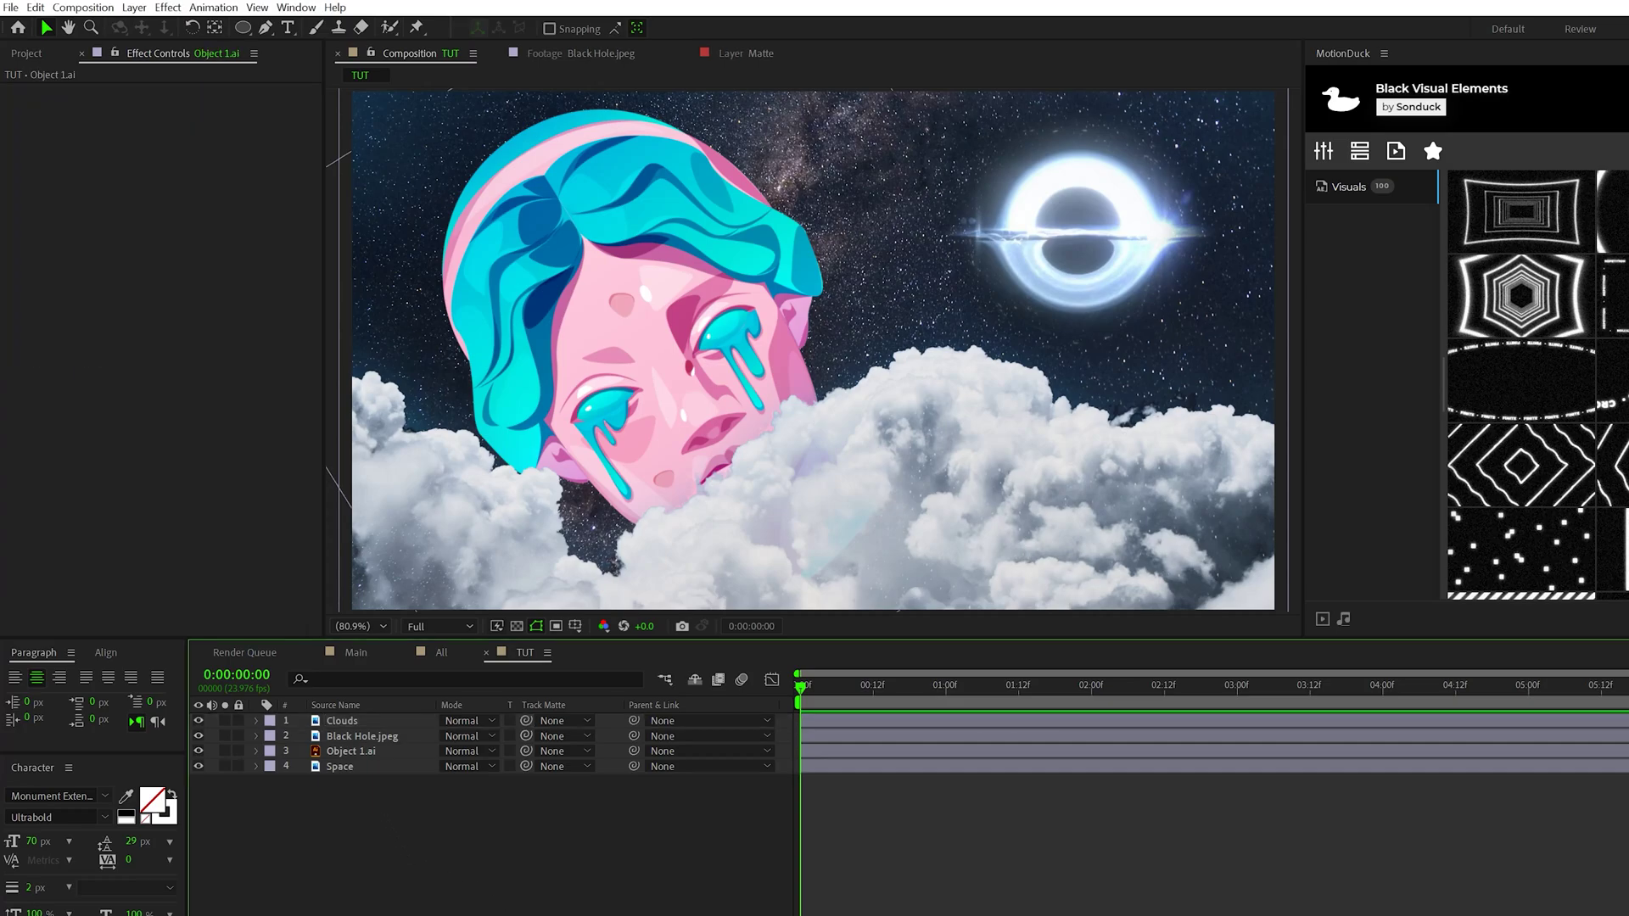
left_click(134, 9)
mouse_move(140, 31)
left_click(416, 62)
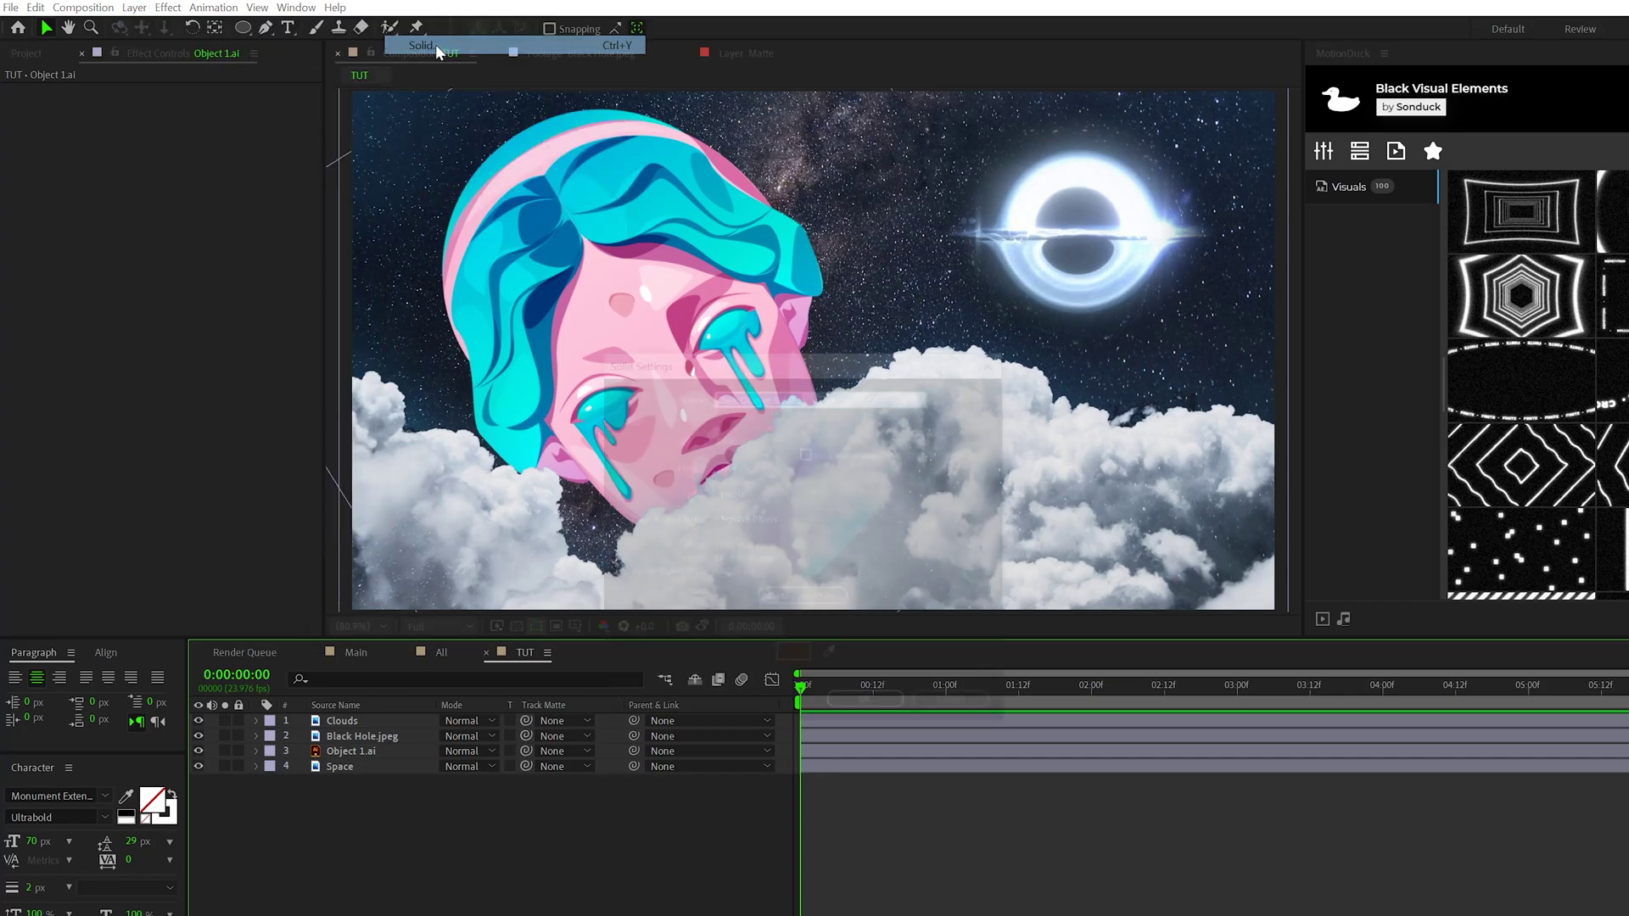
type("Overlay")
left_click(868, 707)
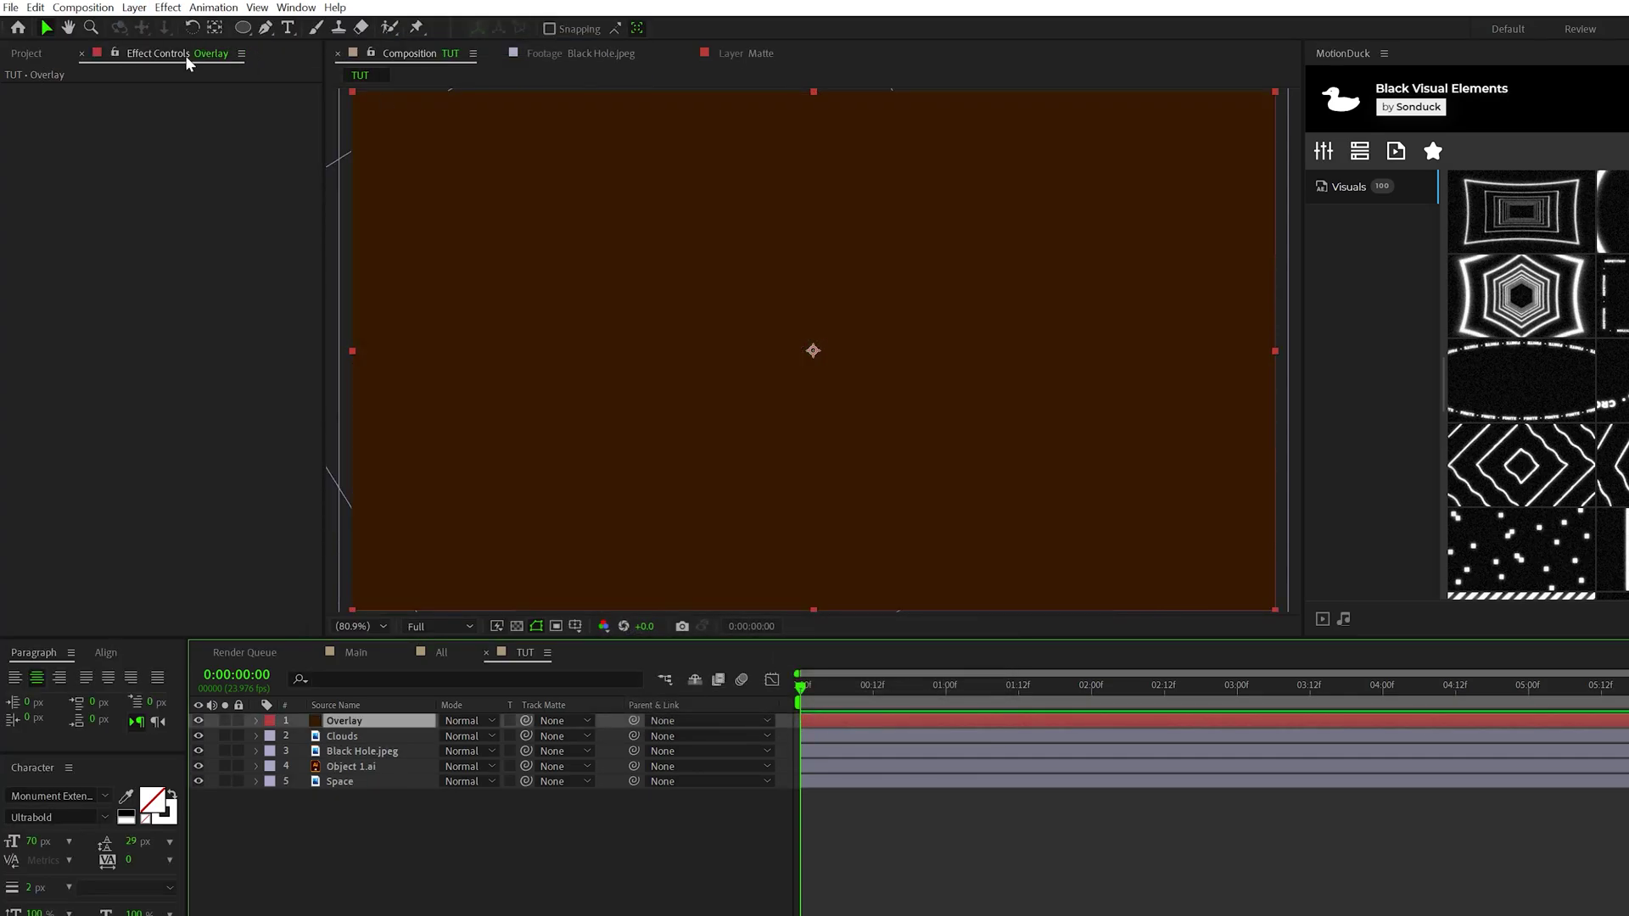
Fill the Overlay solid with a Gradient Ramp from blue to pink.
left_click(178, 9)
mouse_move(208, 254)
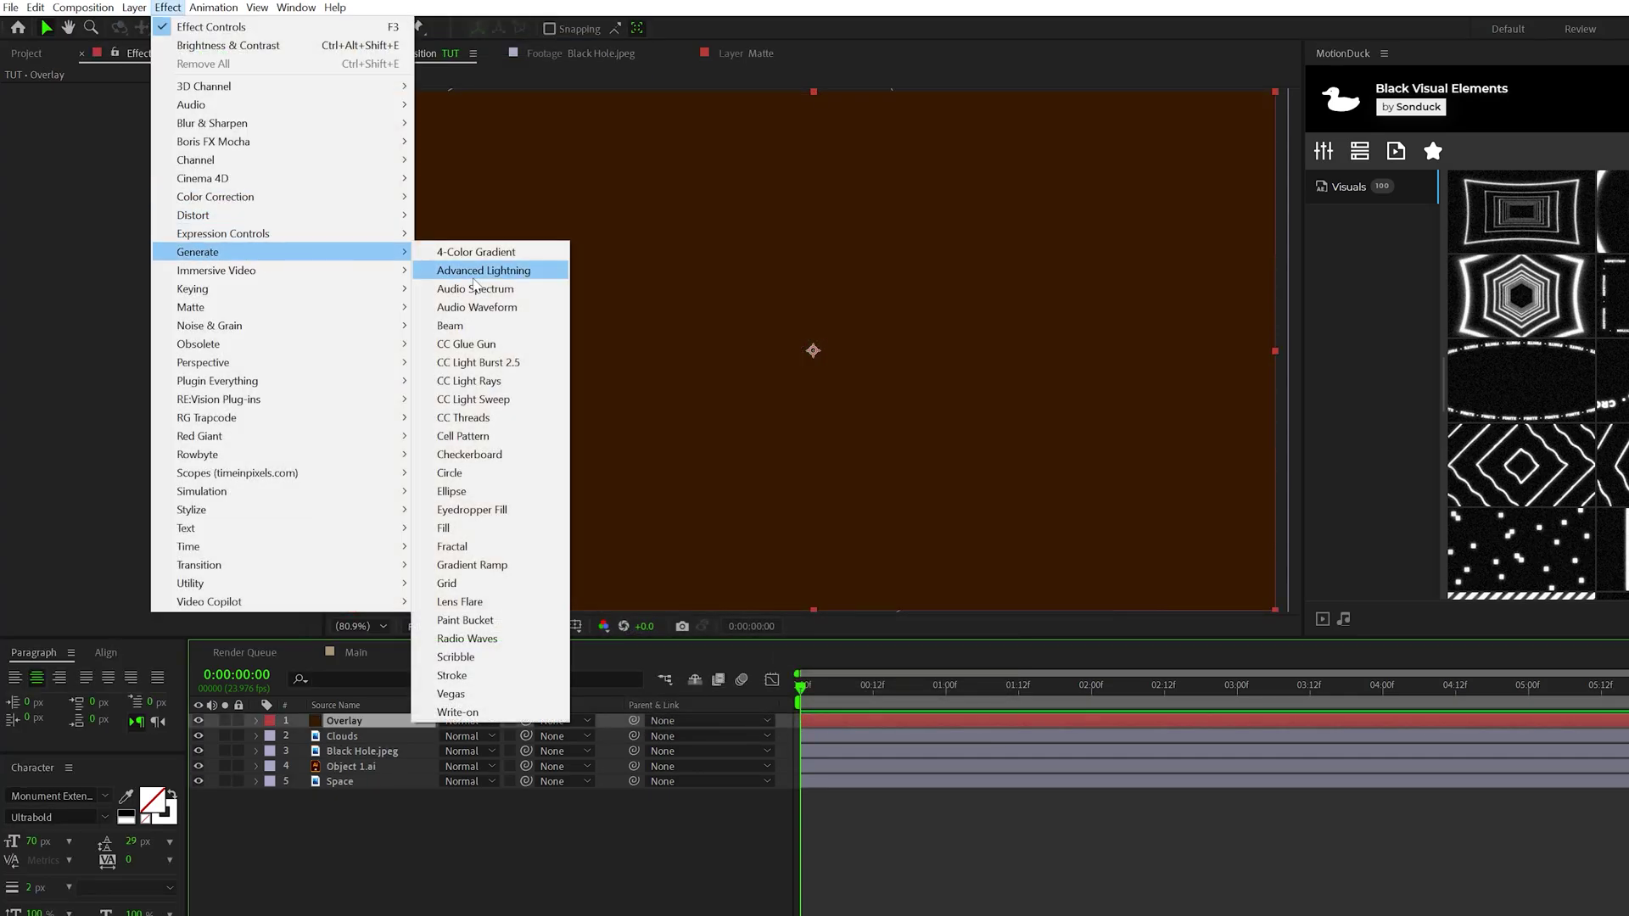
left_click(472, 565)
left_click(184, 121)
key("ctrl+v")
left_click(714, 368)
left_click(184, 151)
key("ctrl+v")
left_click(715, 368)
Set the Overlay layer's blend mode to Soft Light.
left_click(461, 708)
left_click(465, 721)
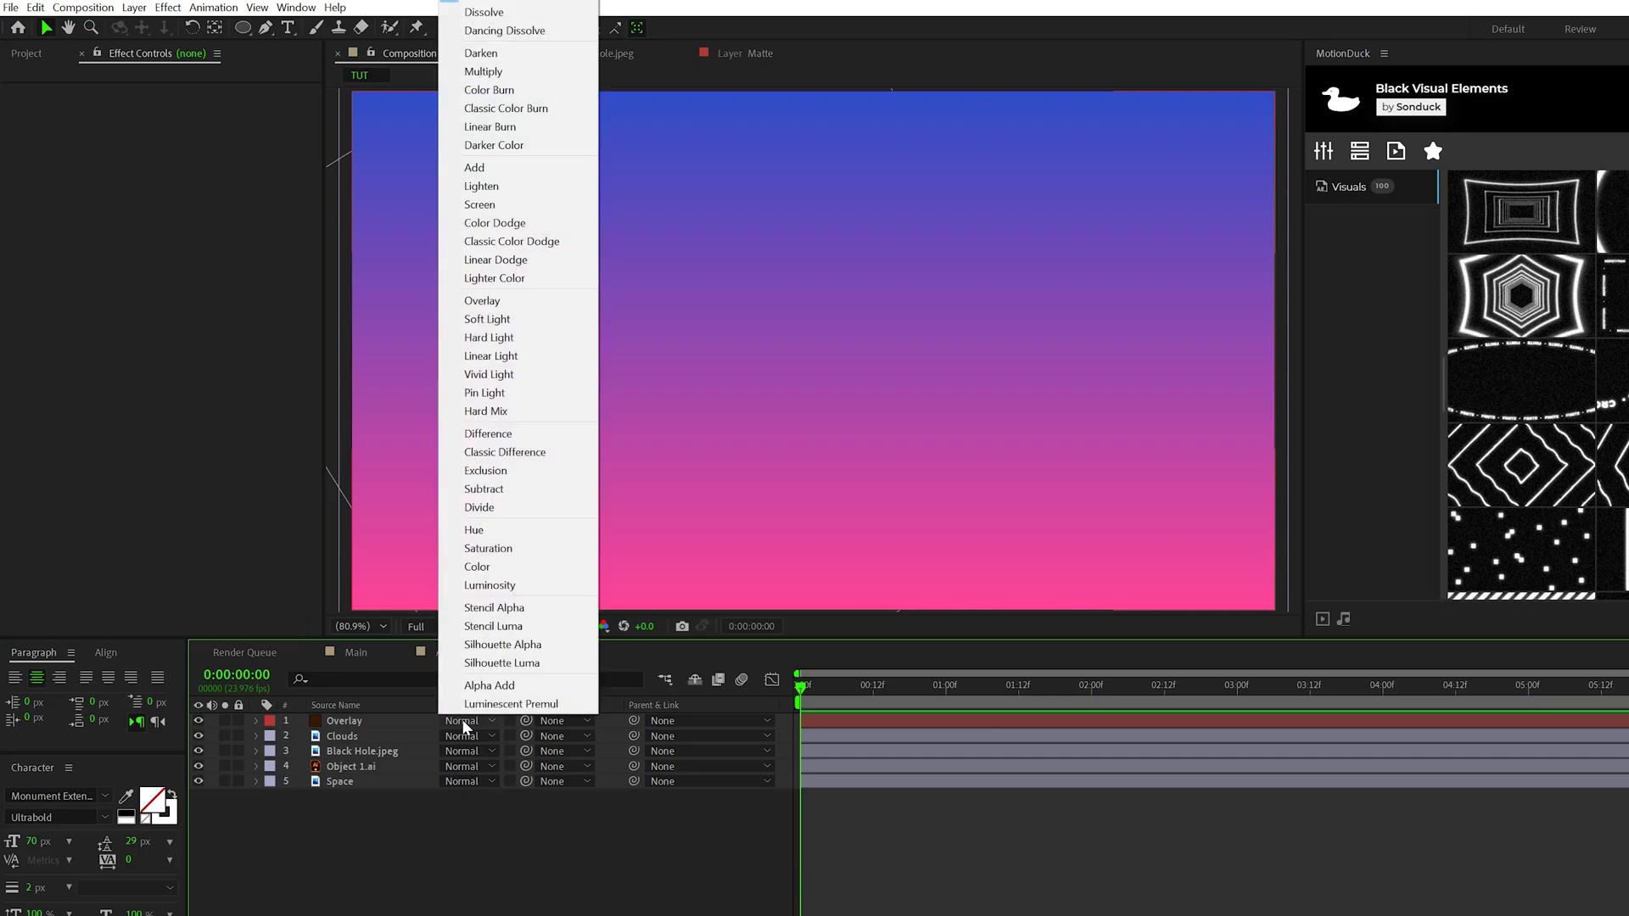
left_click(487, 319)
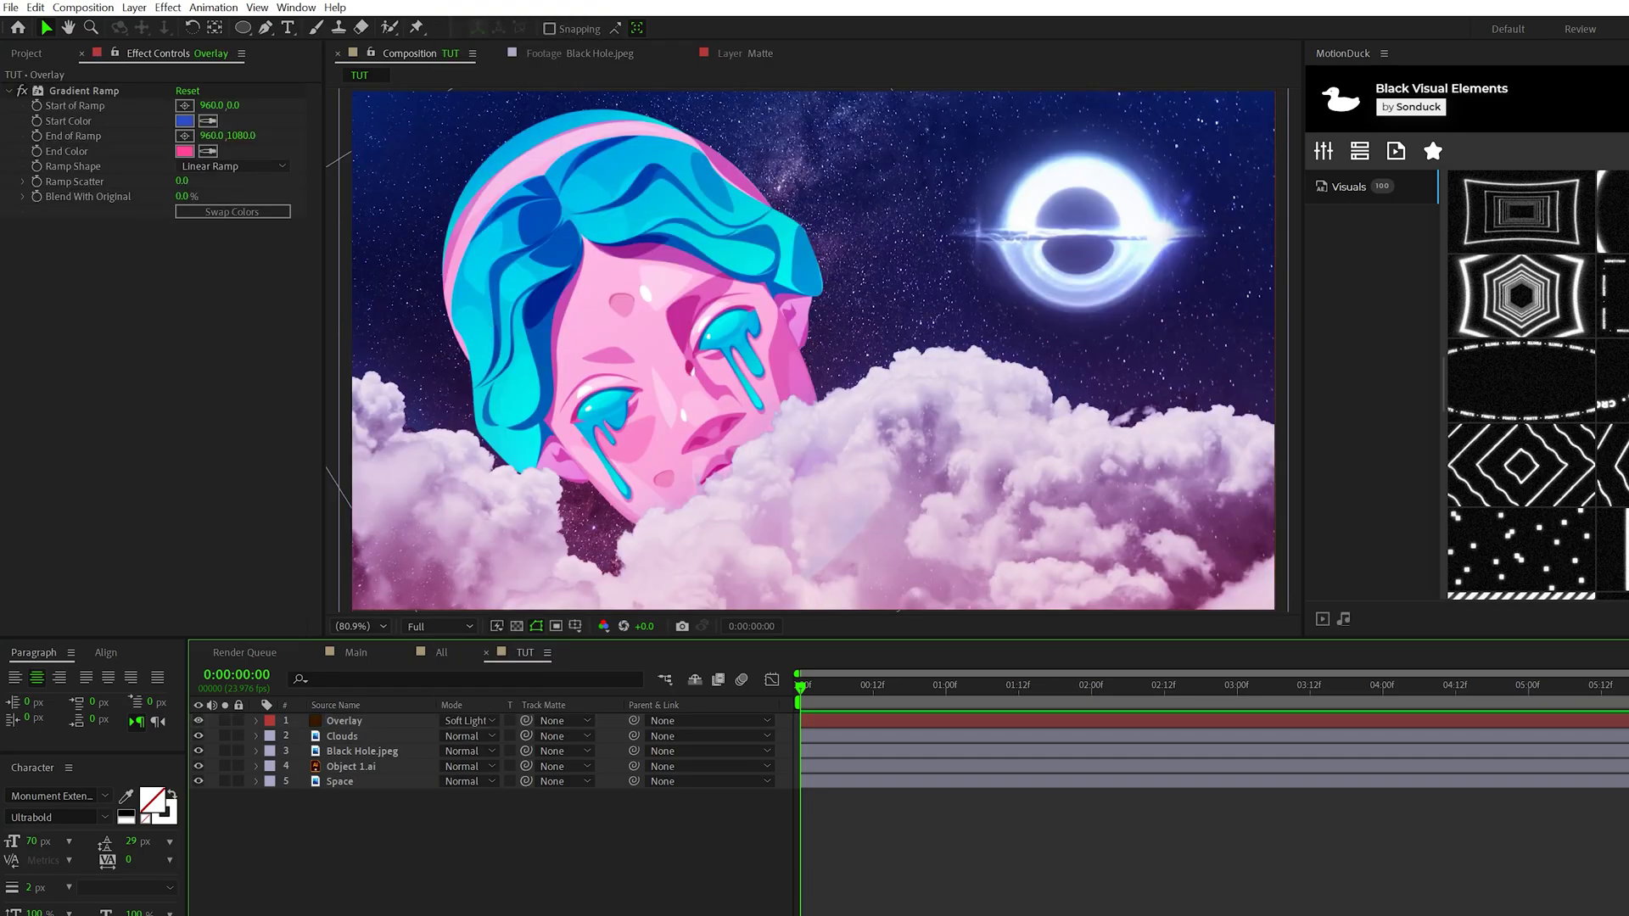
left_click(368, 766)
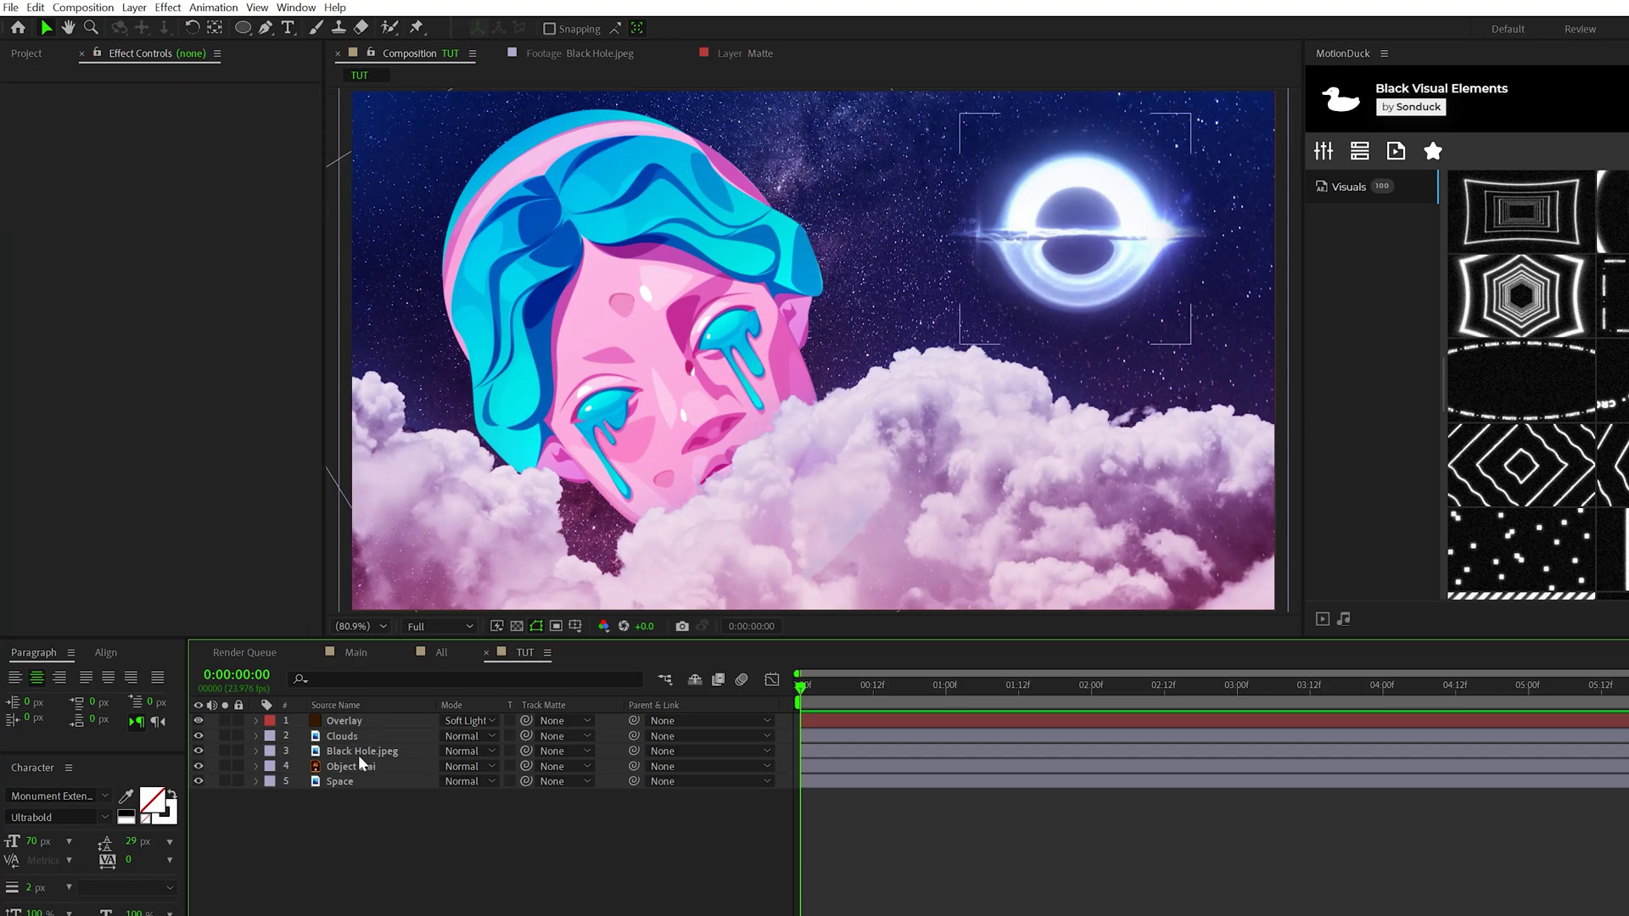
Add Tint to the clouds, mapping white to bright orange and black to deep blue.
left_click(344, 736)
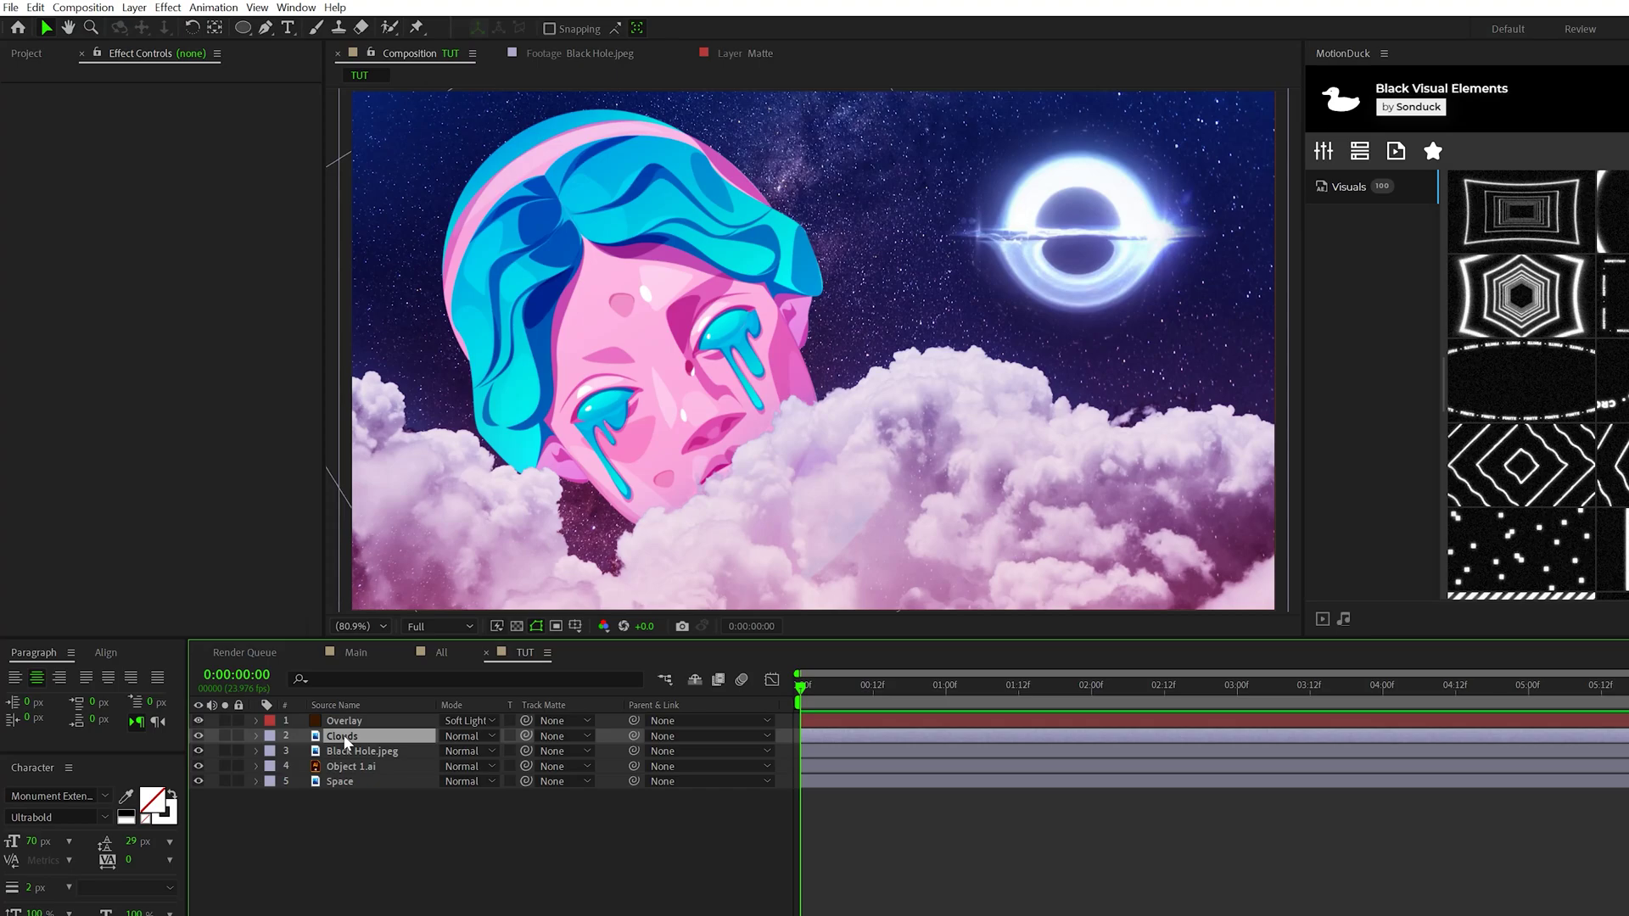
left_click(167, 7)
mouse_move(340, 196)
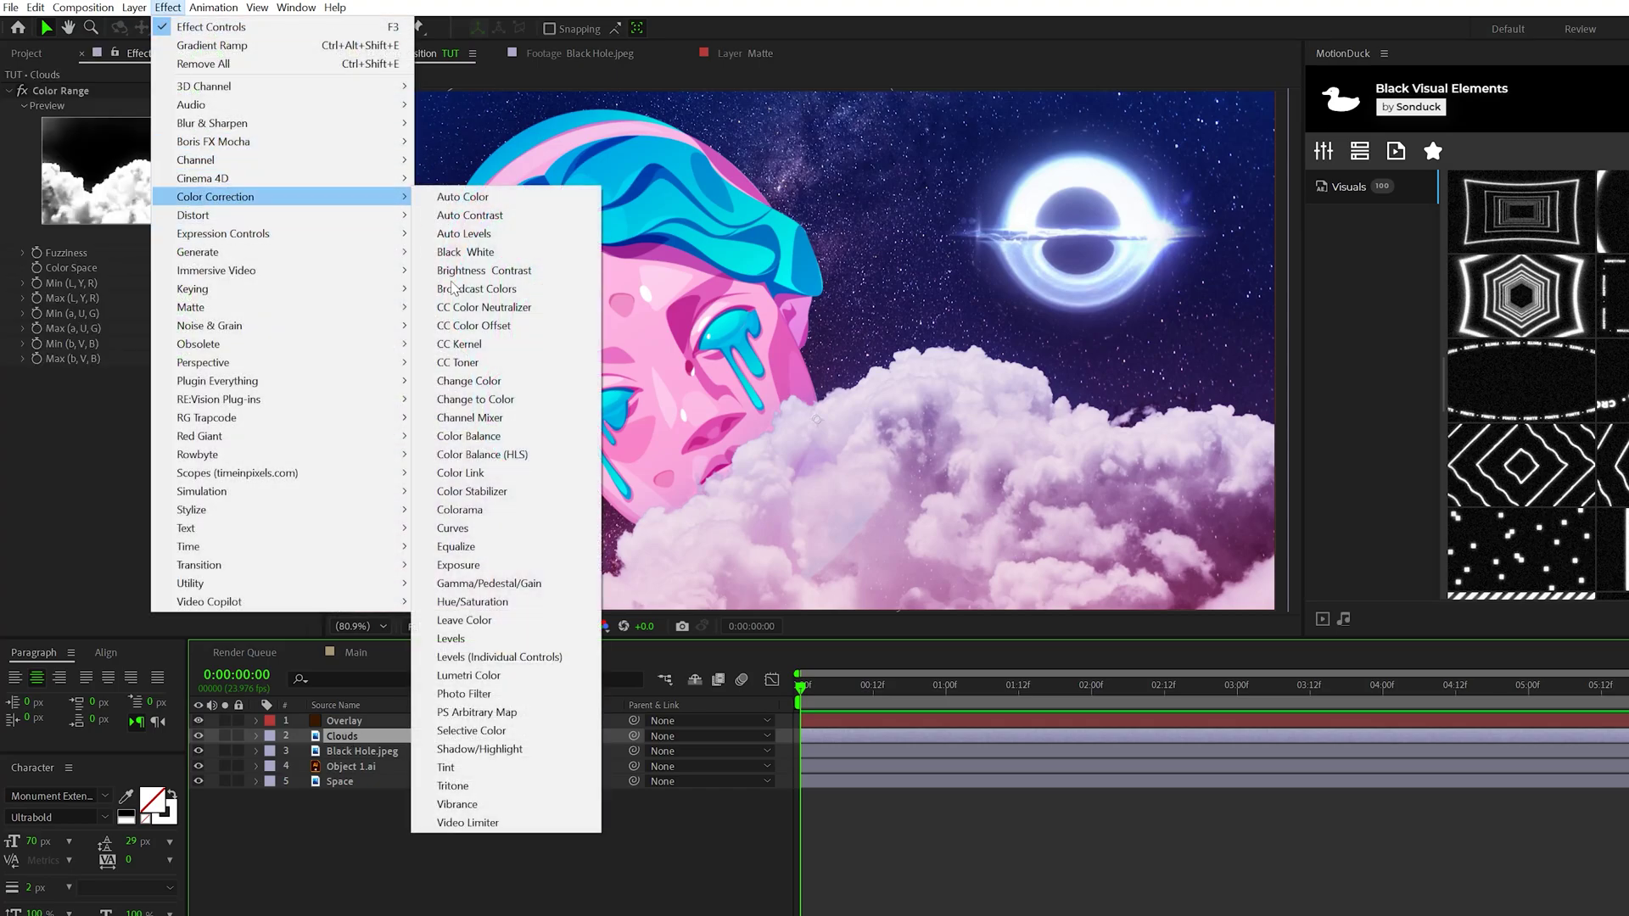
left_click(452, 767)
left_click(184, 404)
left_click_drag(573, 475, 577, 584)
left_click(550, 371)
left_click(687, 370)
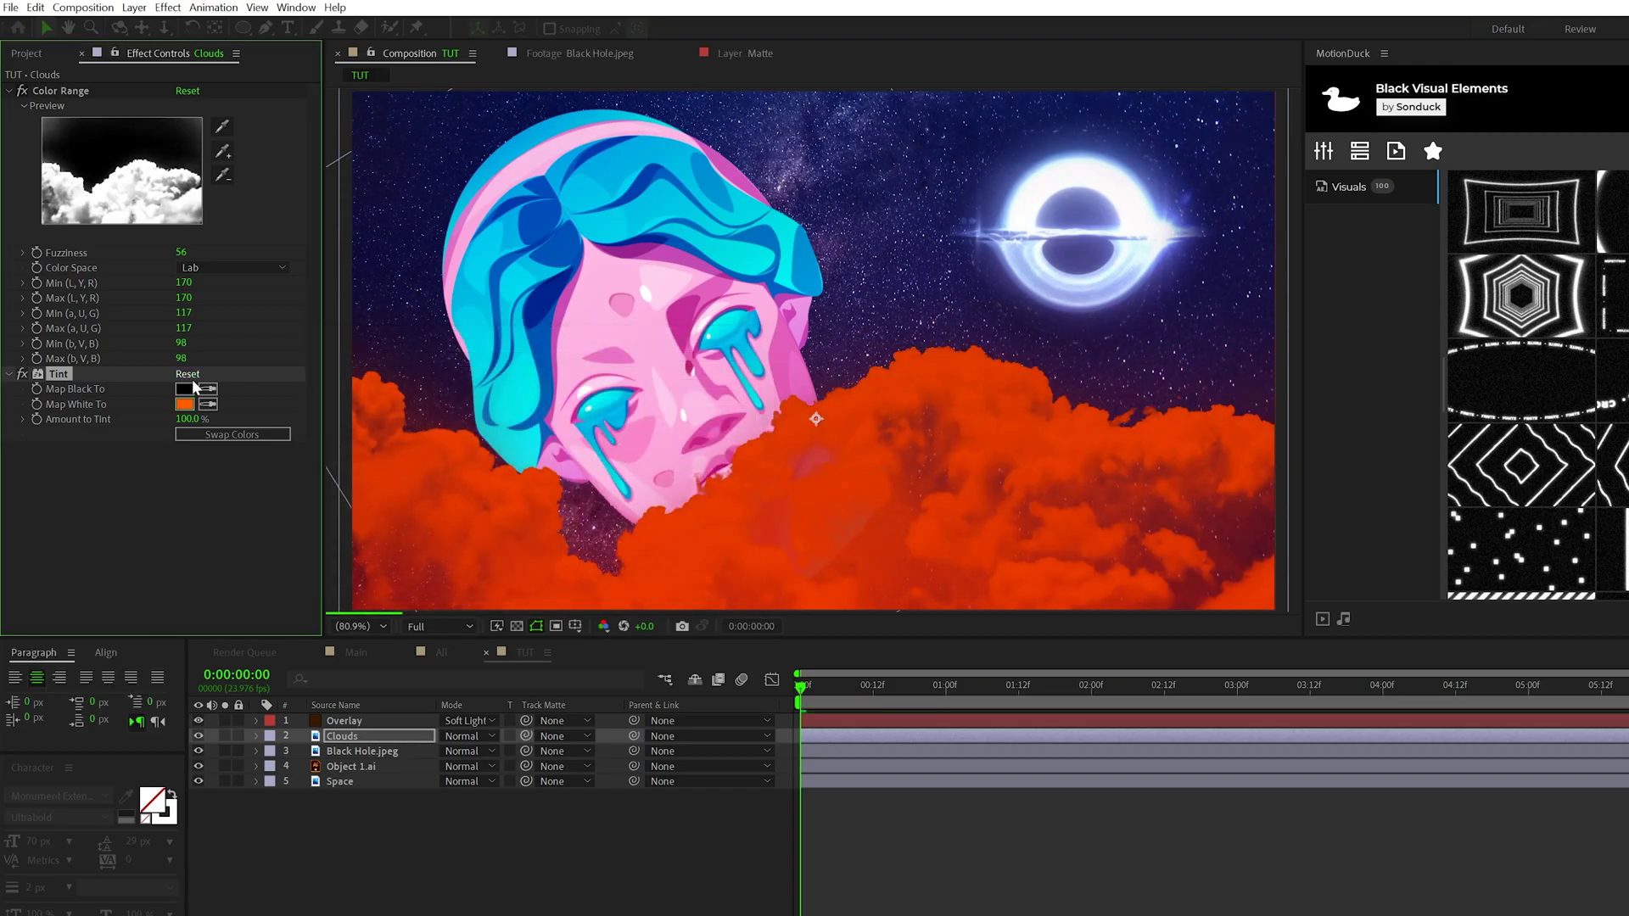
left_click(184, 389)
left_click(581, 443)
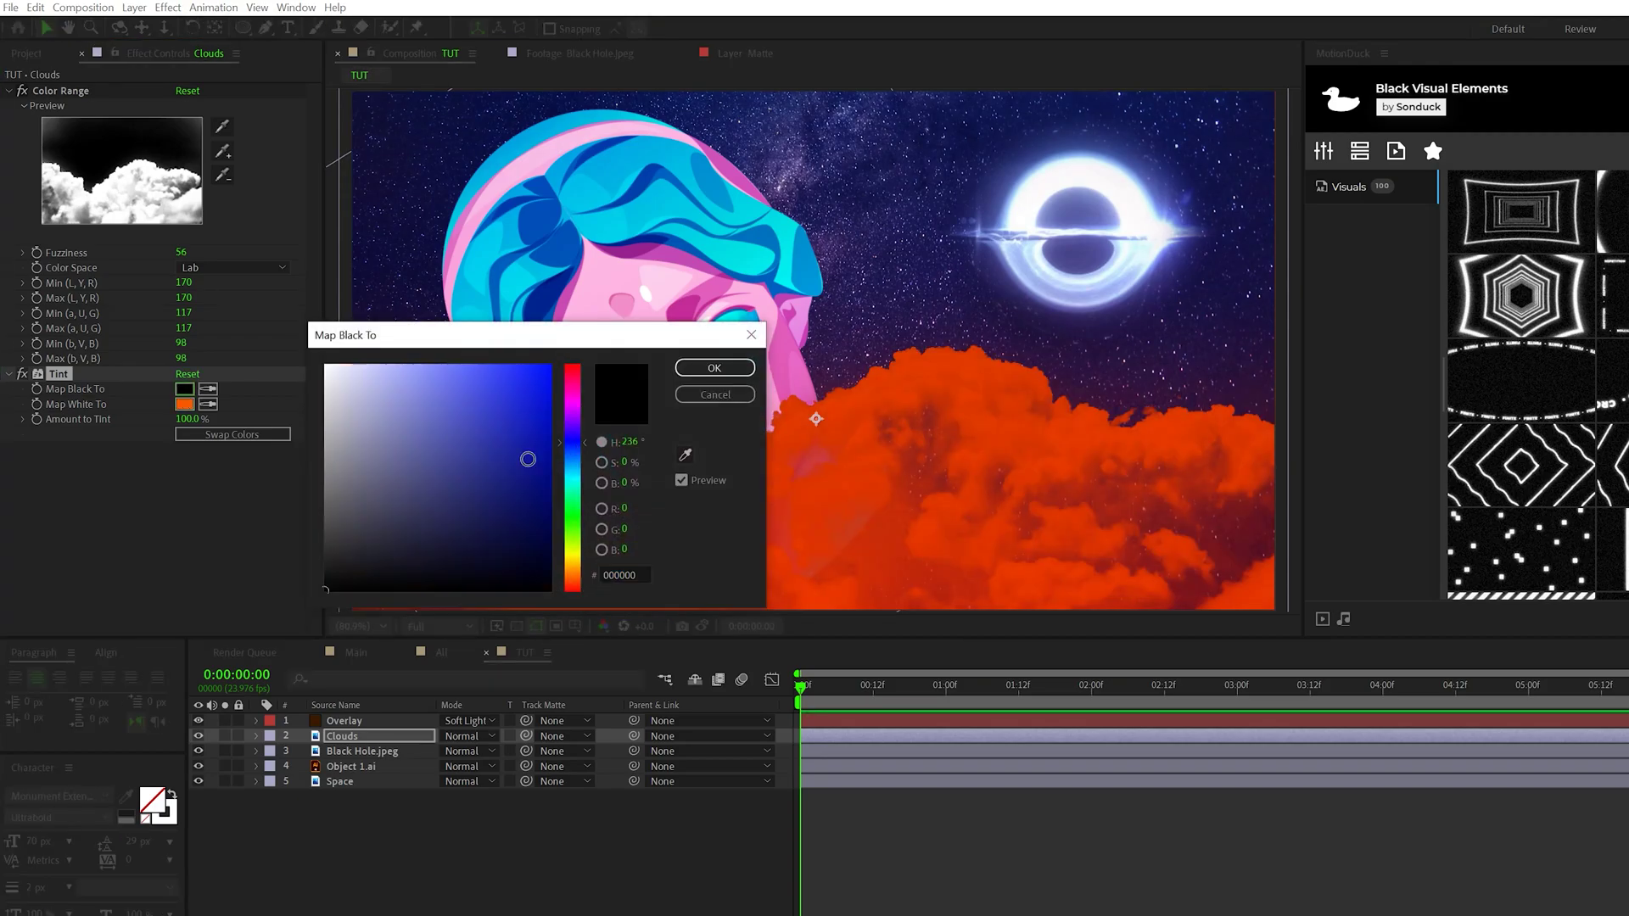
left_click_drag(551, 491, 579, 386)
left_click(714, 368)
Add a Brightness & Contrast effect to the Object 1.ai head layer.
left_click(666, 251)
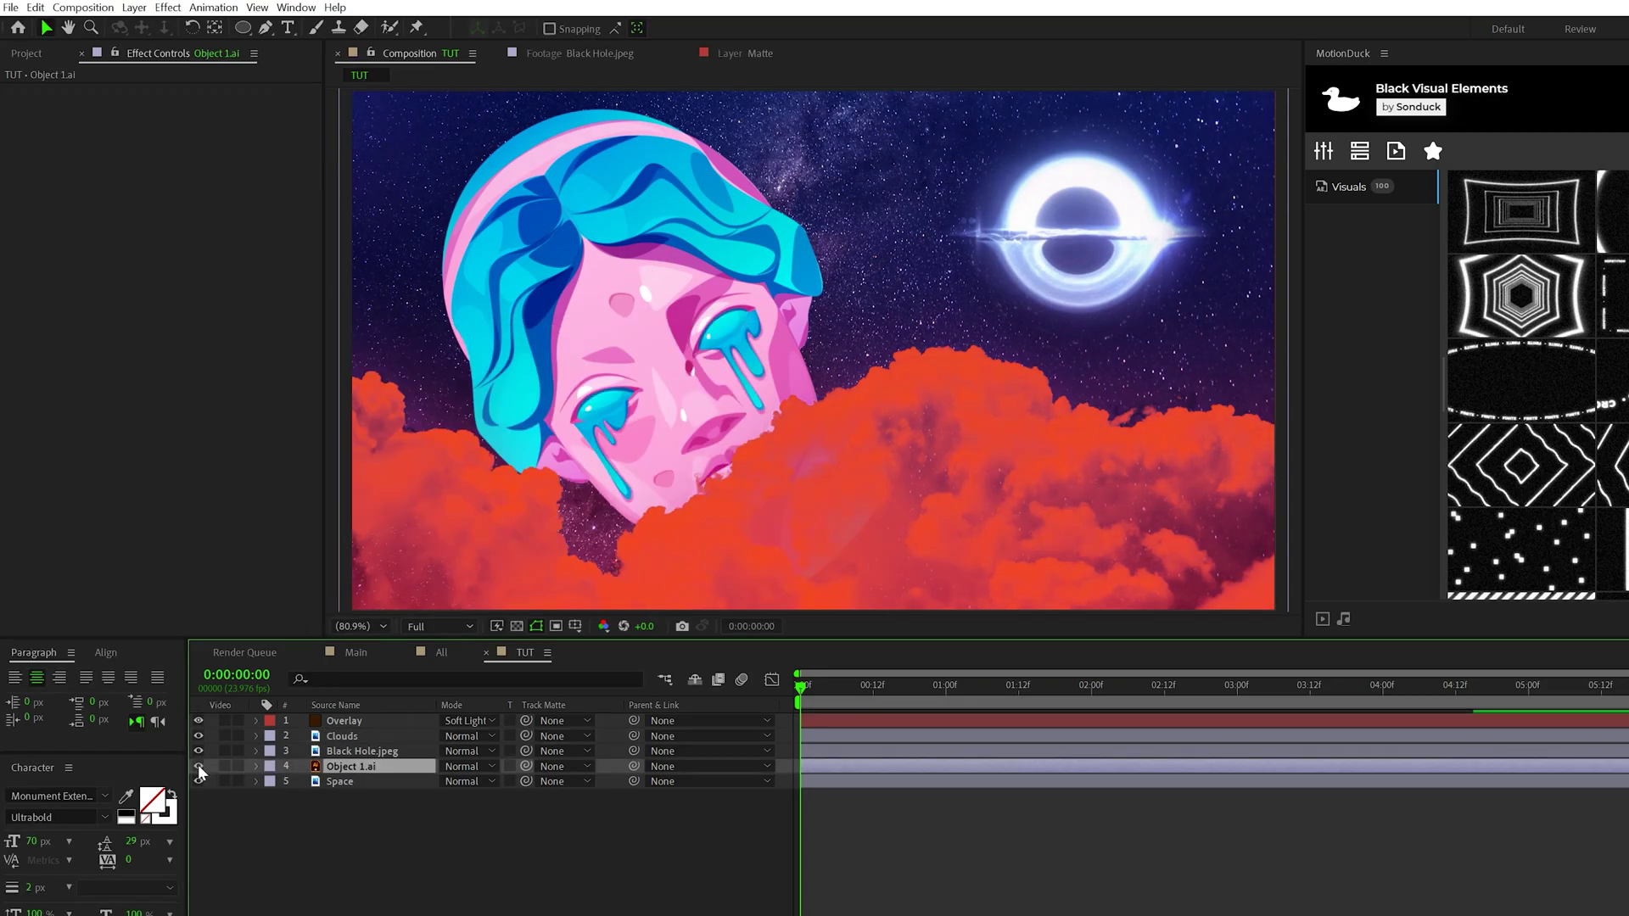
left_click(163, 9)
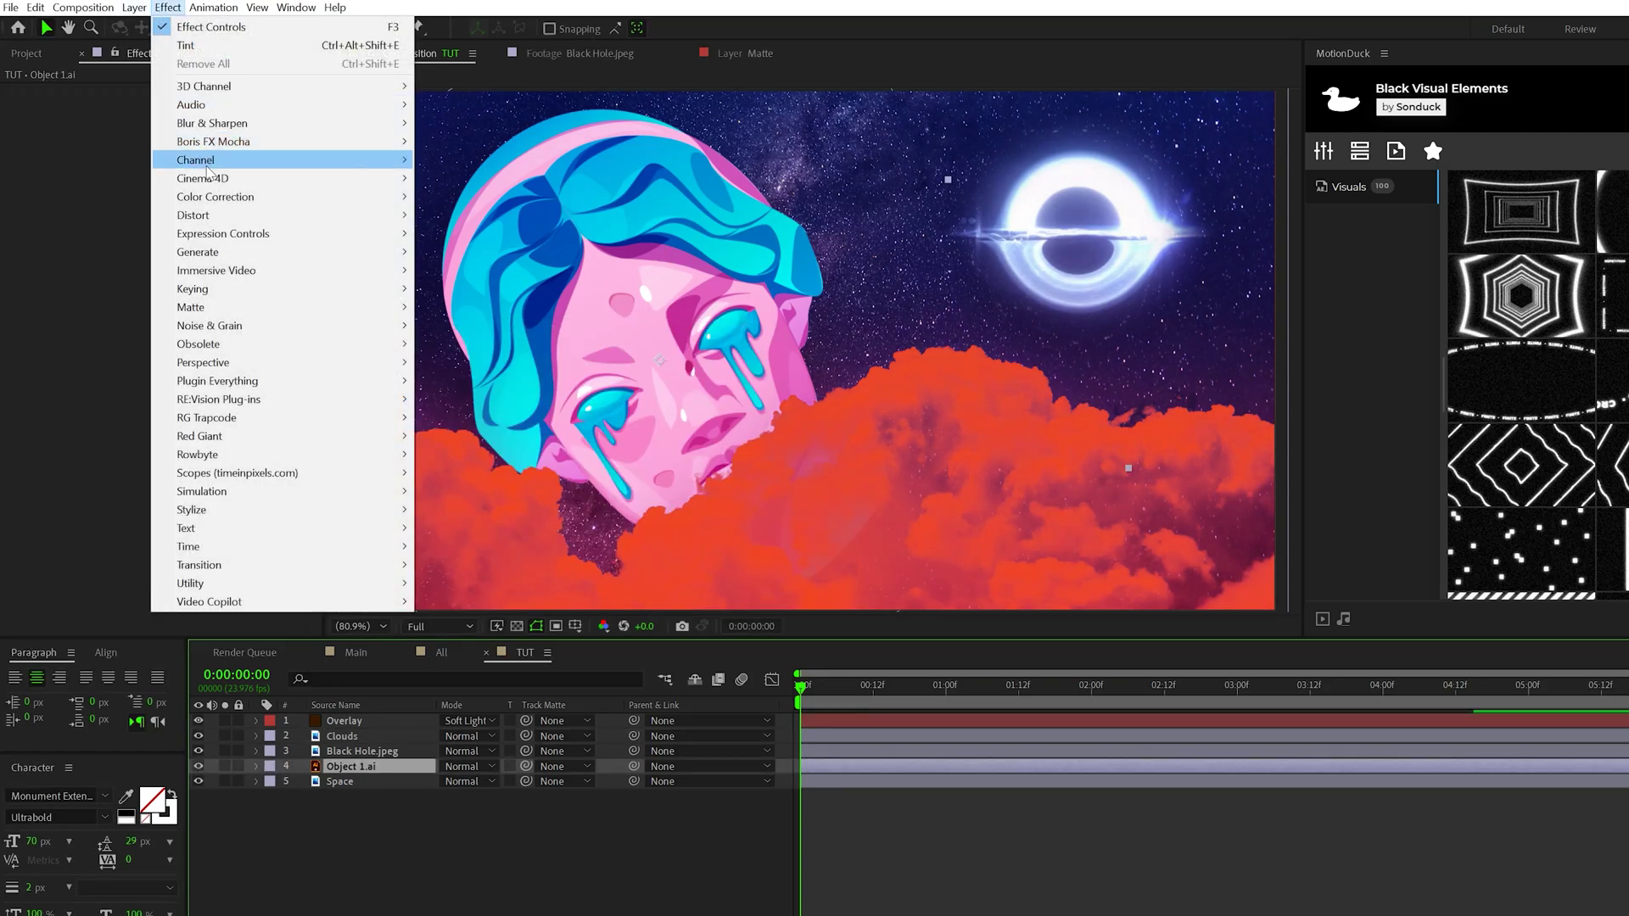
mouse_move(216, 199)
left_click(481, 269)
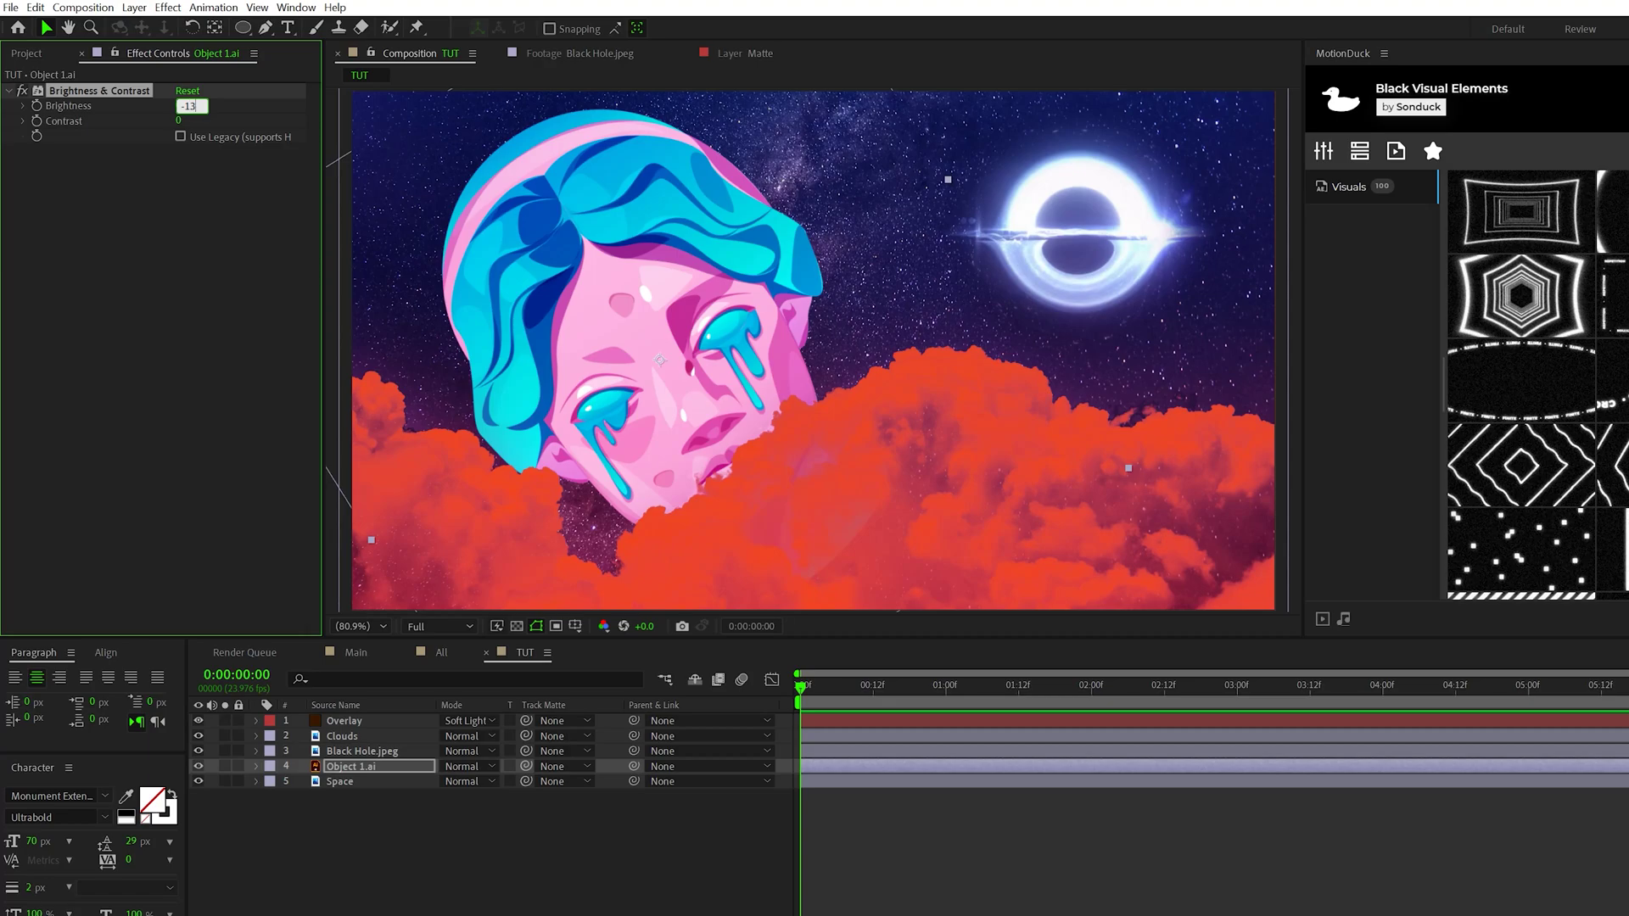
Set the head's brightness to -13 and apply Curves to the Space background.
type("-13")
left_click(340, 782)
left_click(168, 7)
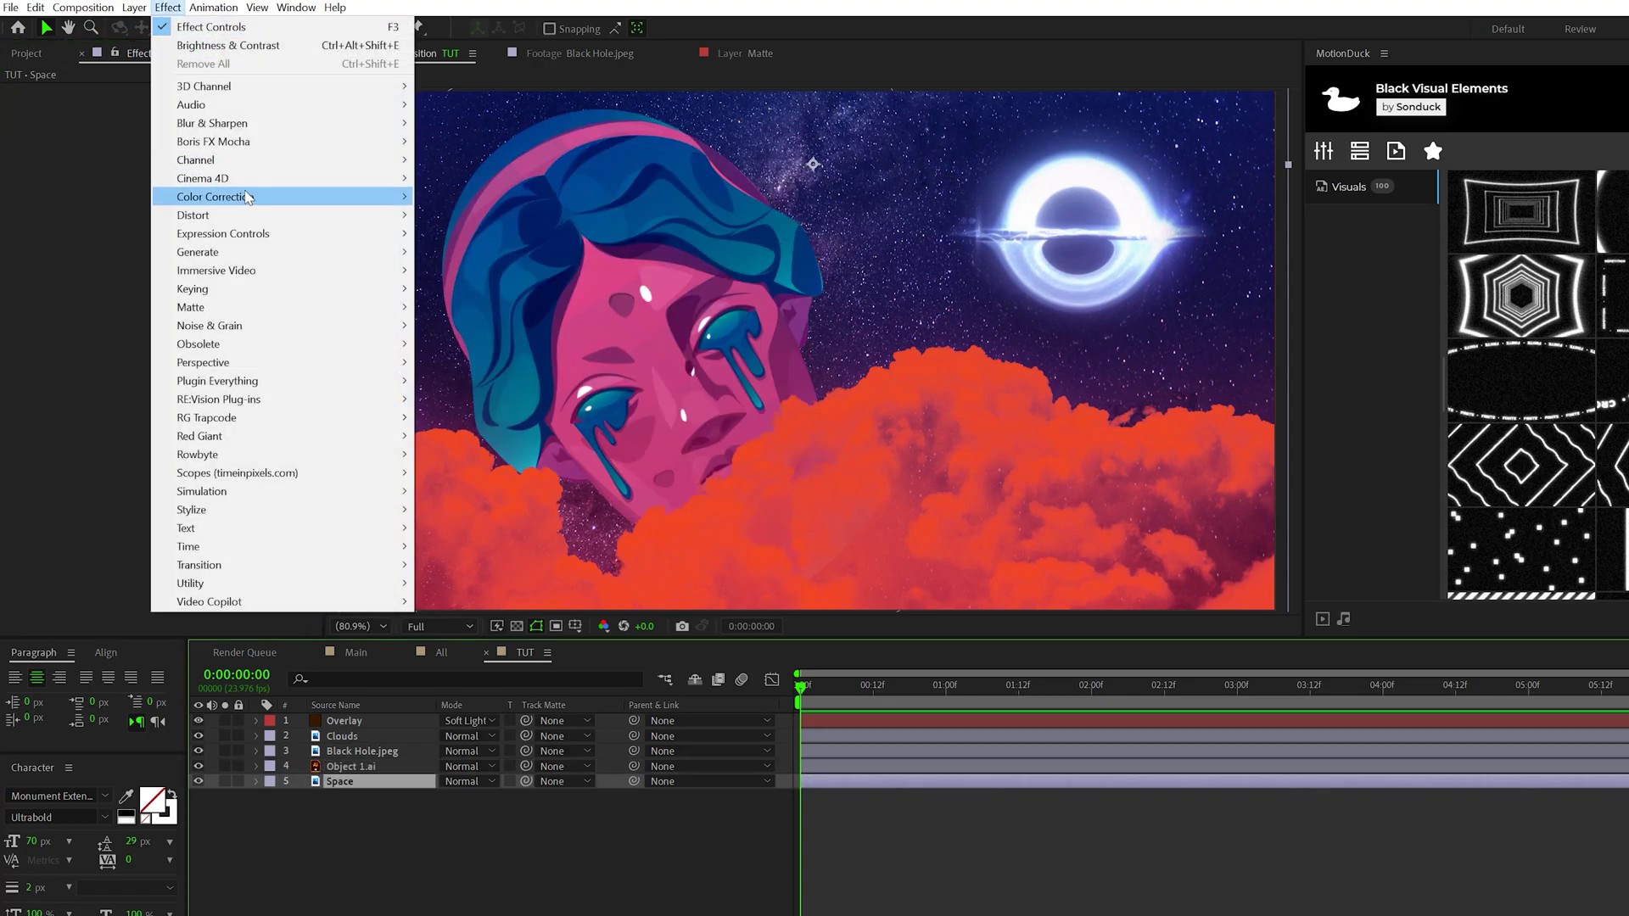
mouse_move(248, 197)
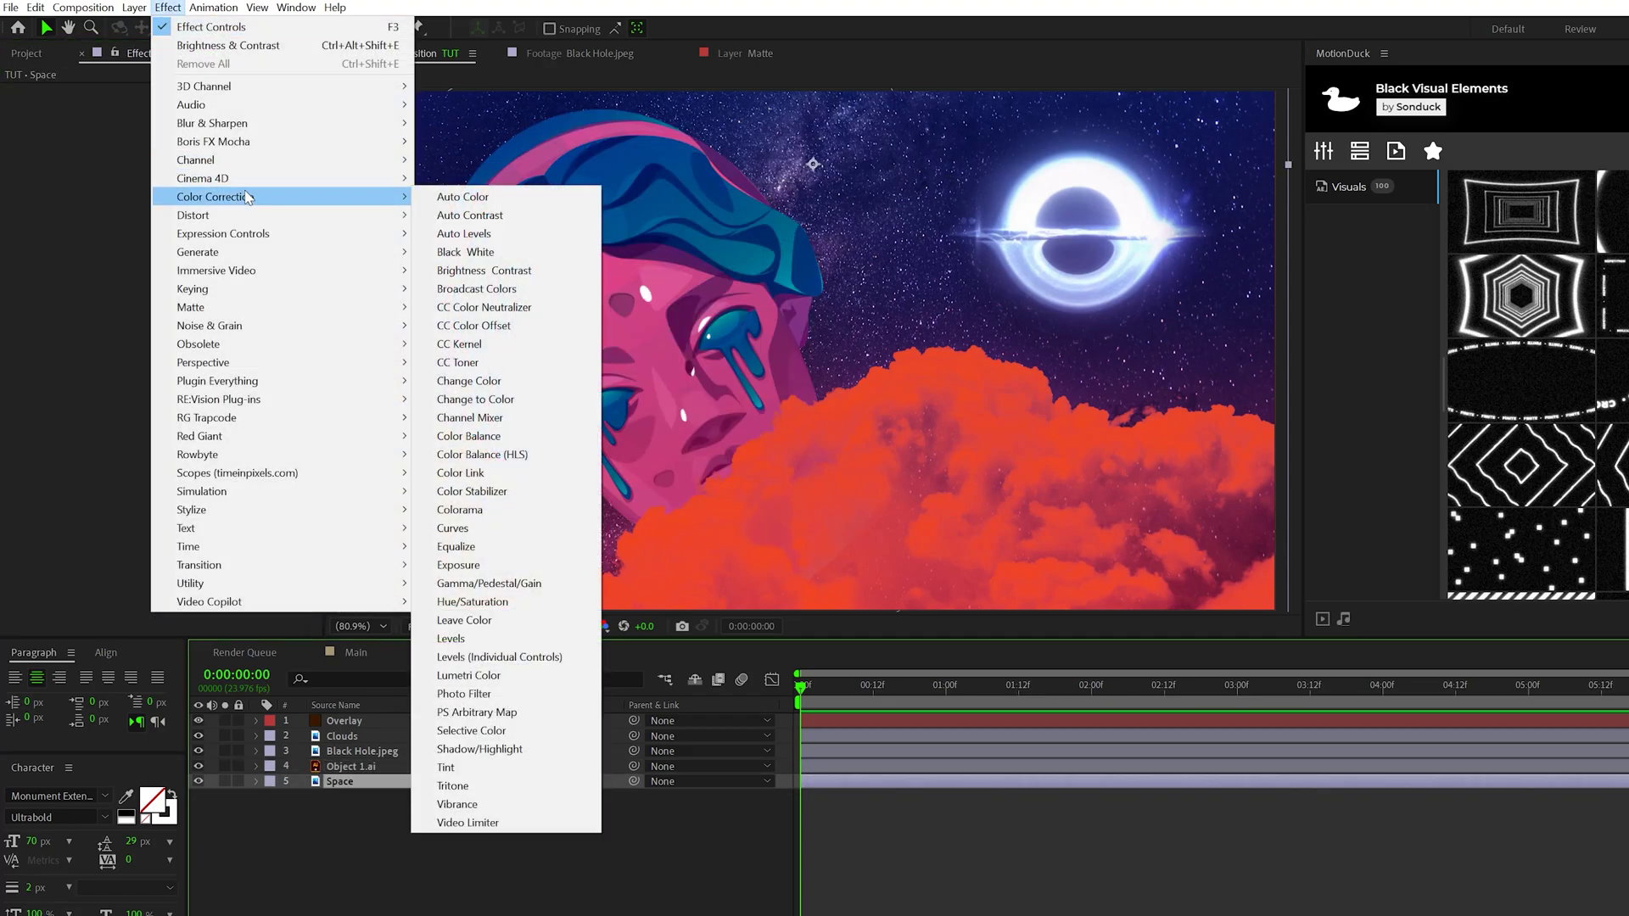
left_click(509, 528)
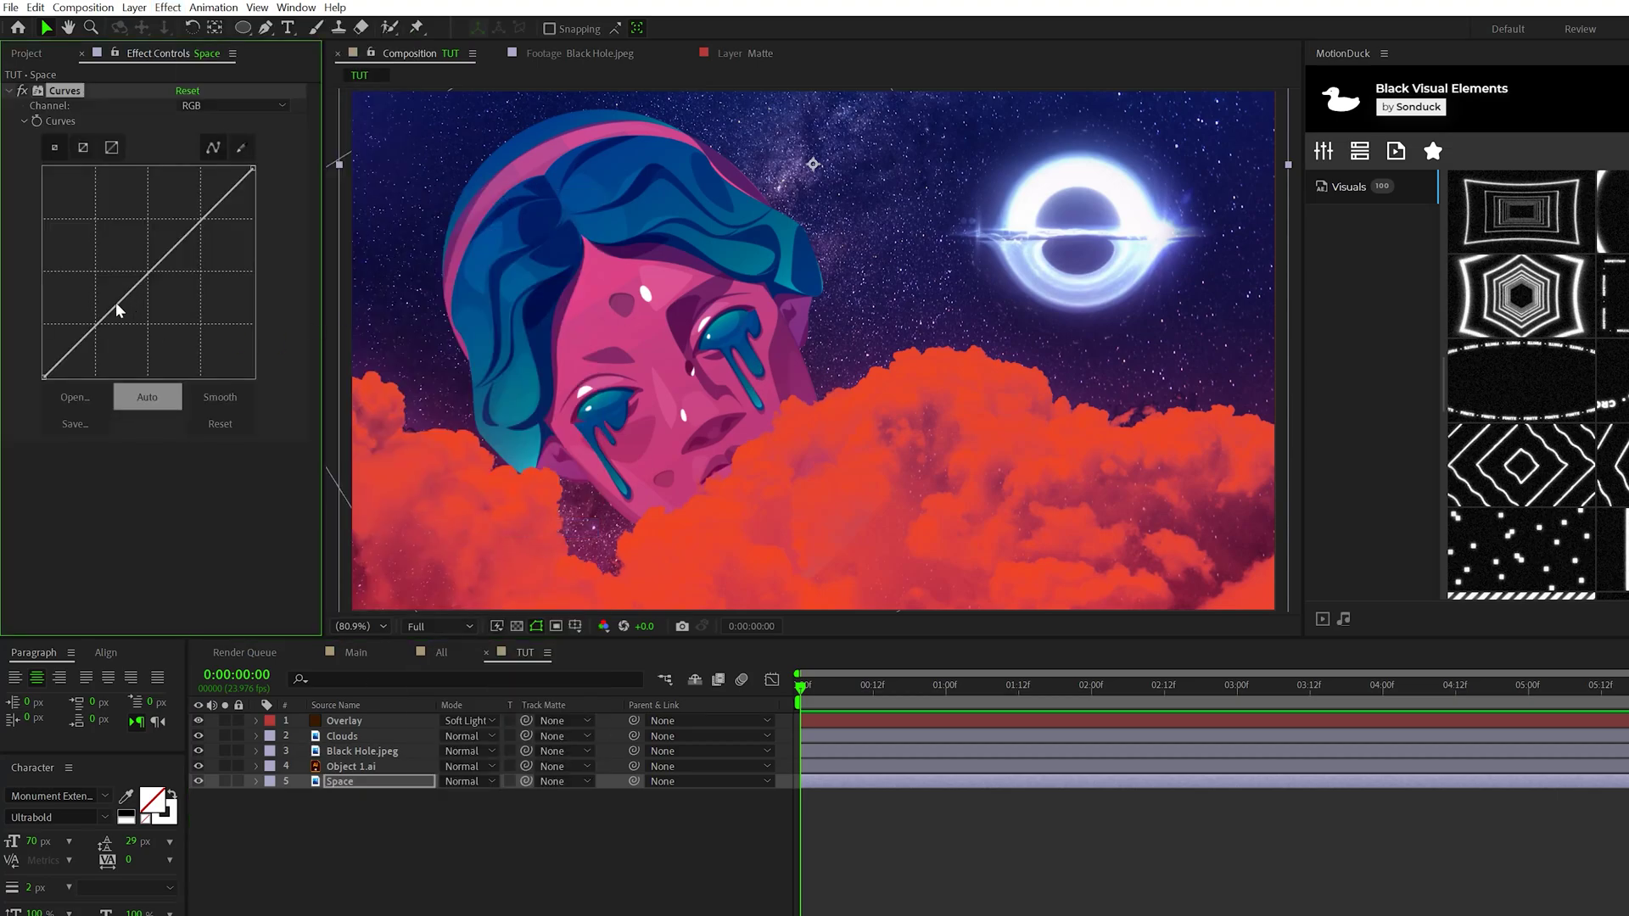
Bow the RGB curve down to darken space, then raise the Blue channel curve.
left_click_drag(105, 315, 147, 310)
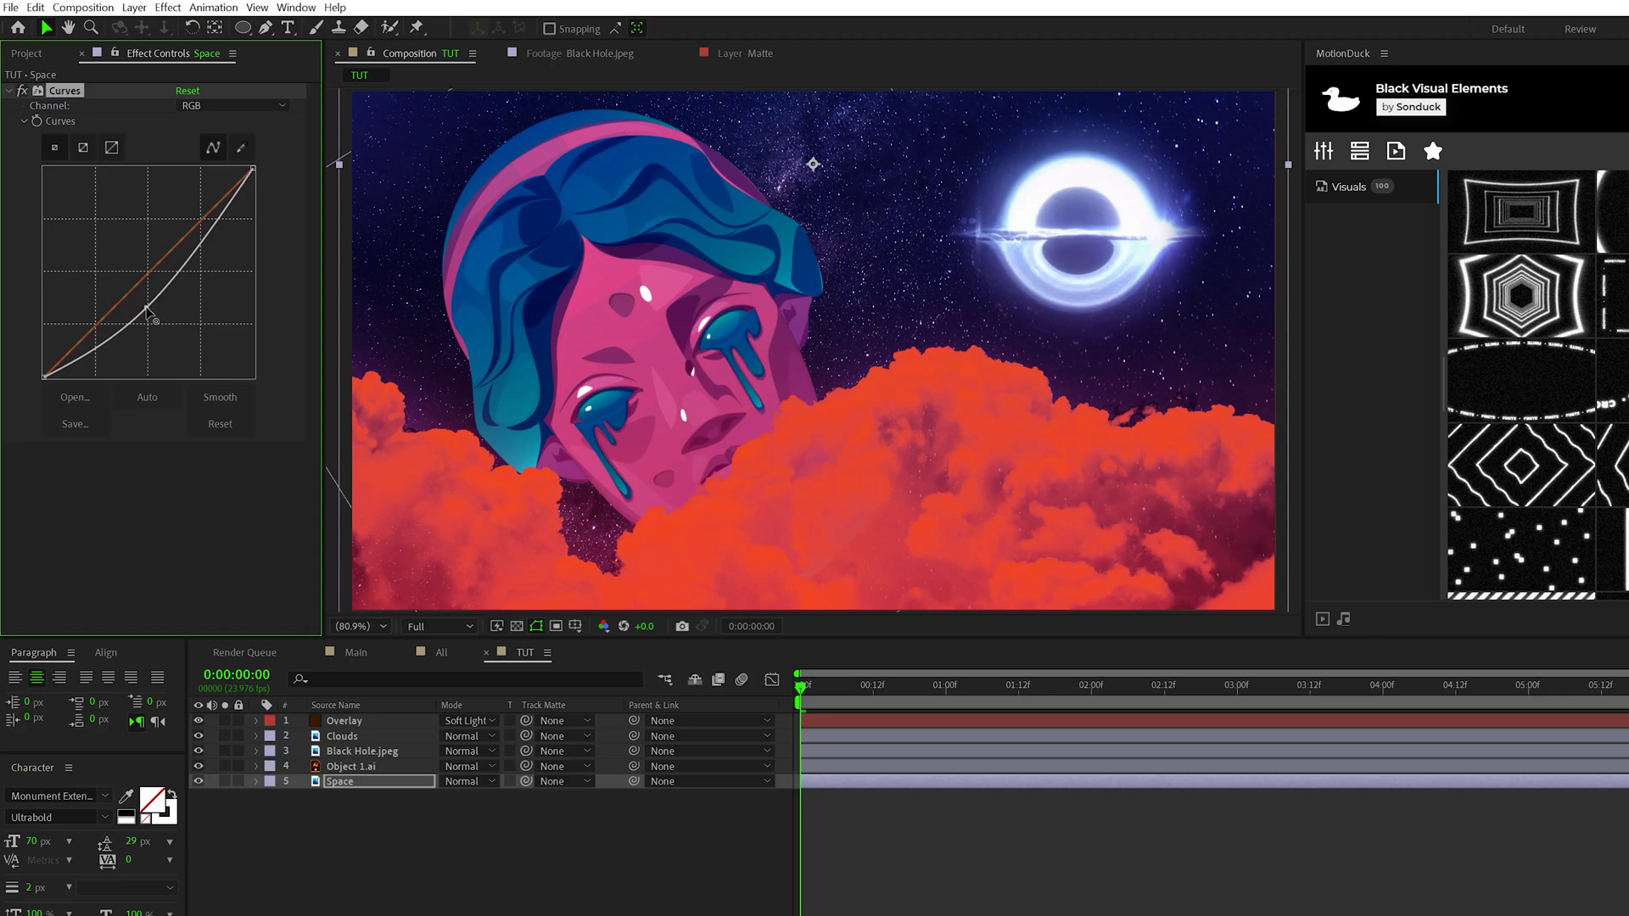
left_click(211, 112)
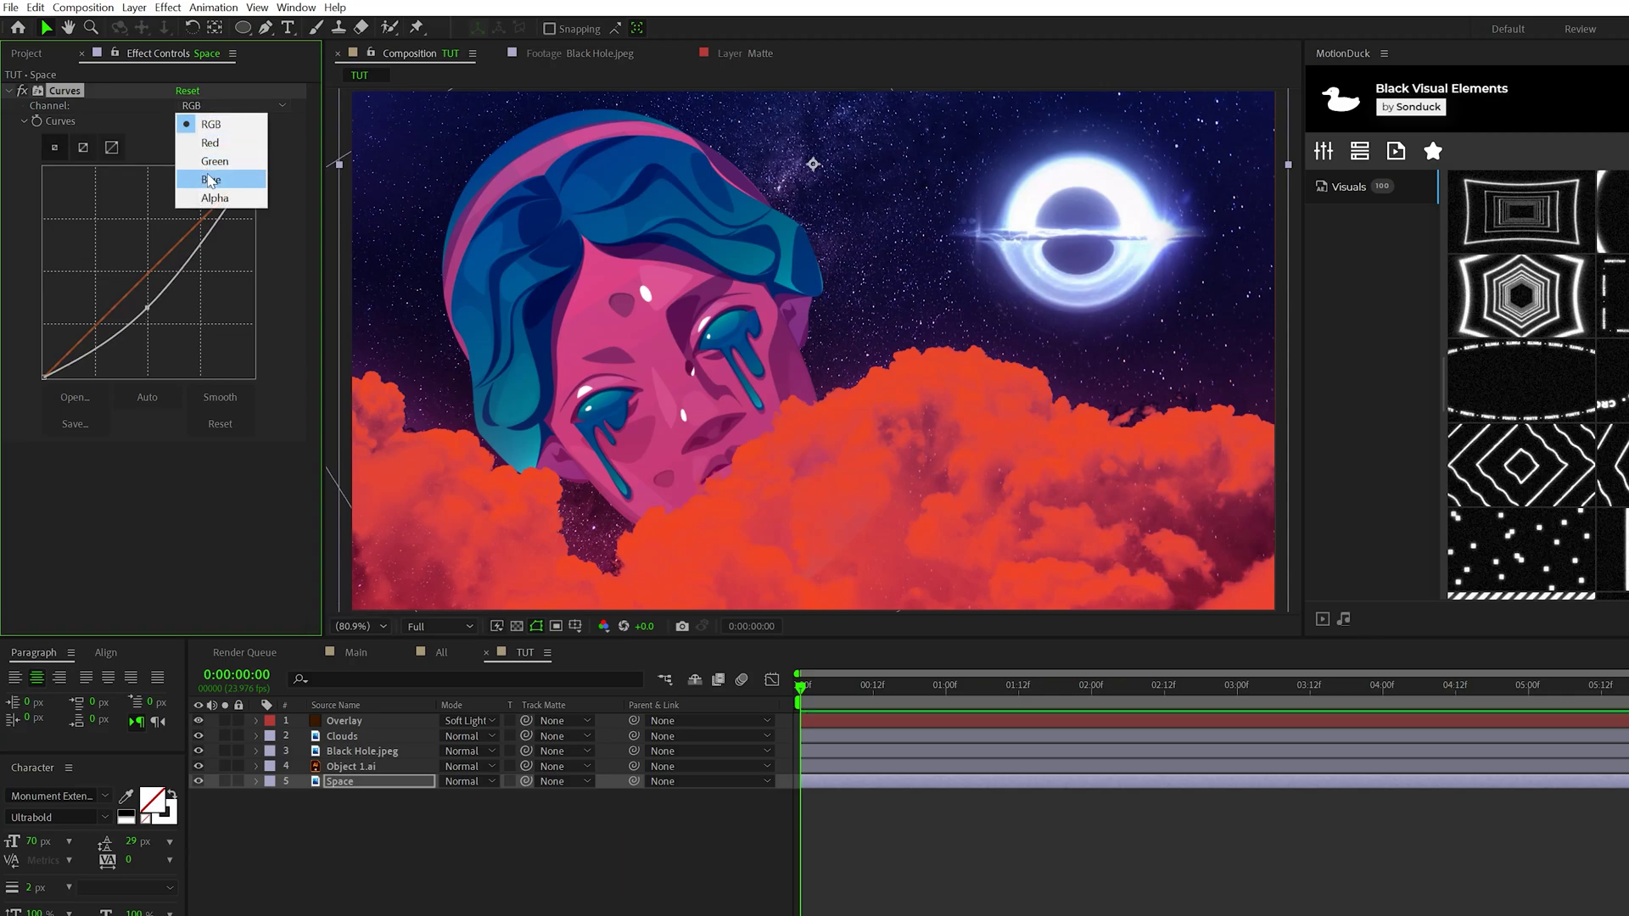
left_click(207, 176)
left_click_drag(140, 274, 135, 266)
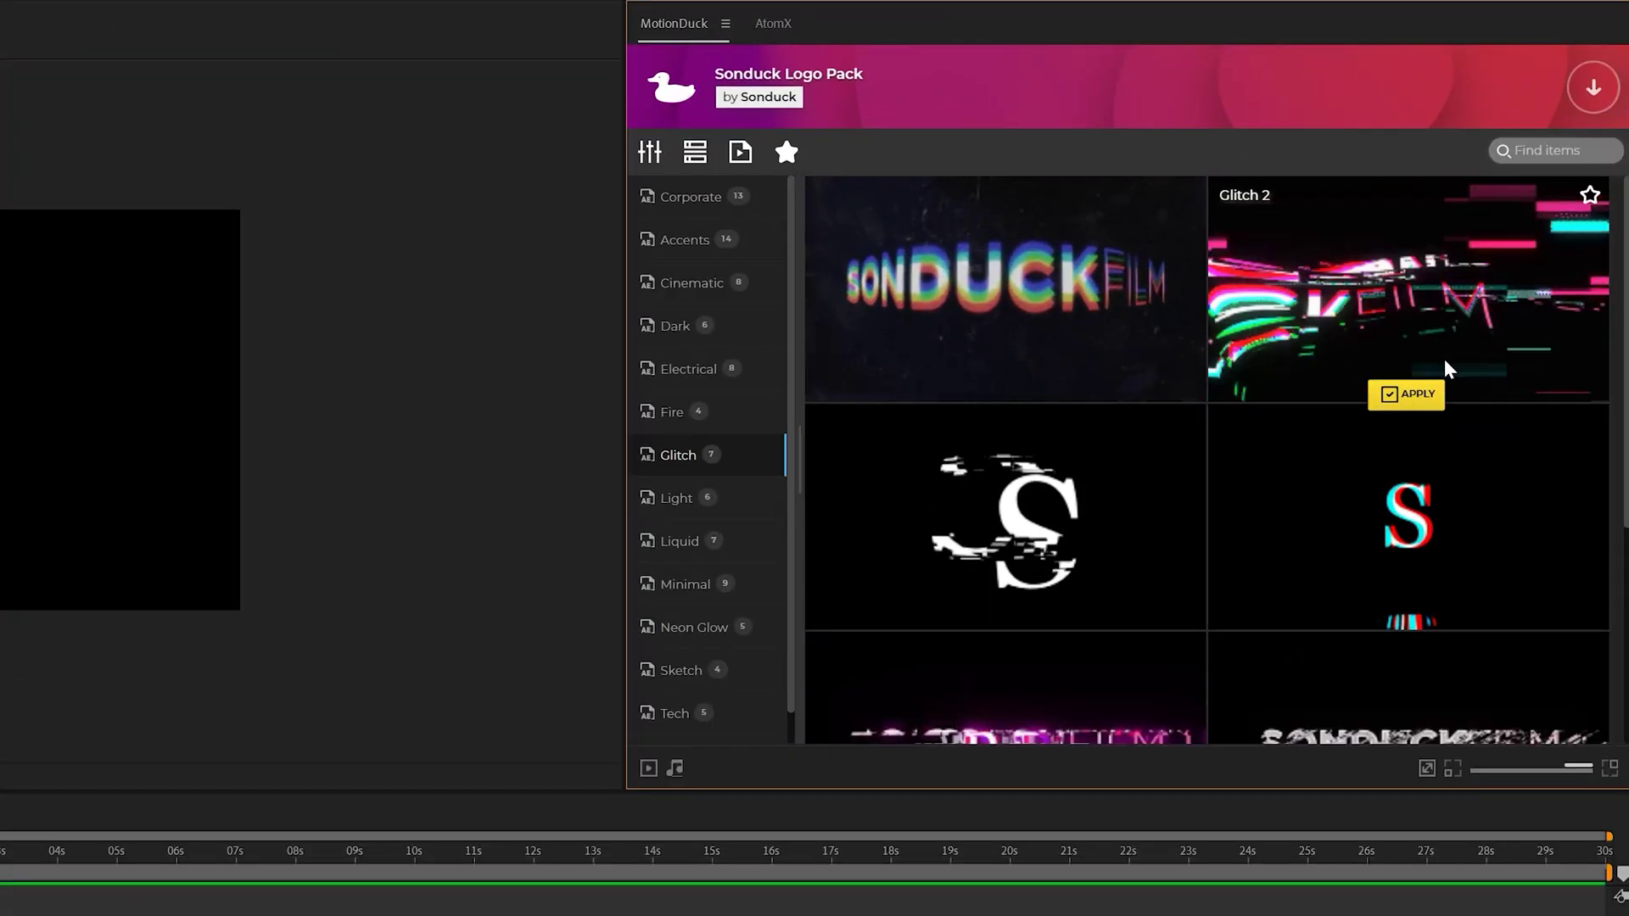
Apply the Glitch 2 logo animation with Logo.png, then apply the Title 07 animated title.
left_click(1419, 393)
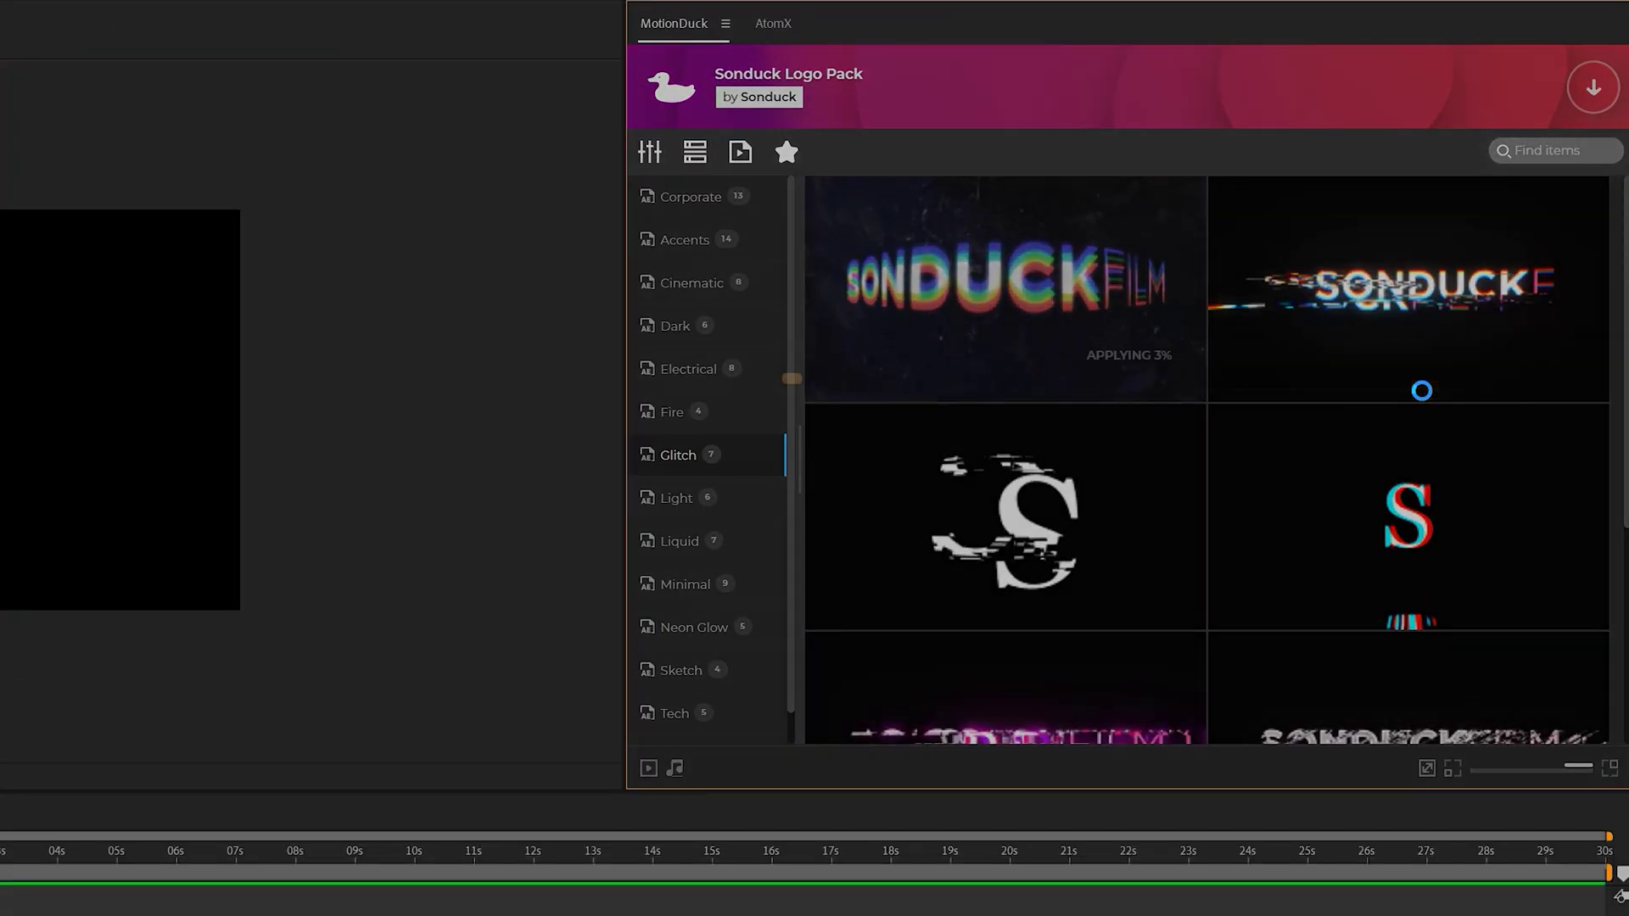
left_click_drag(65, 160, 681, 806)
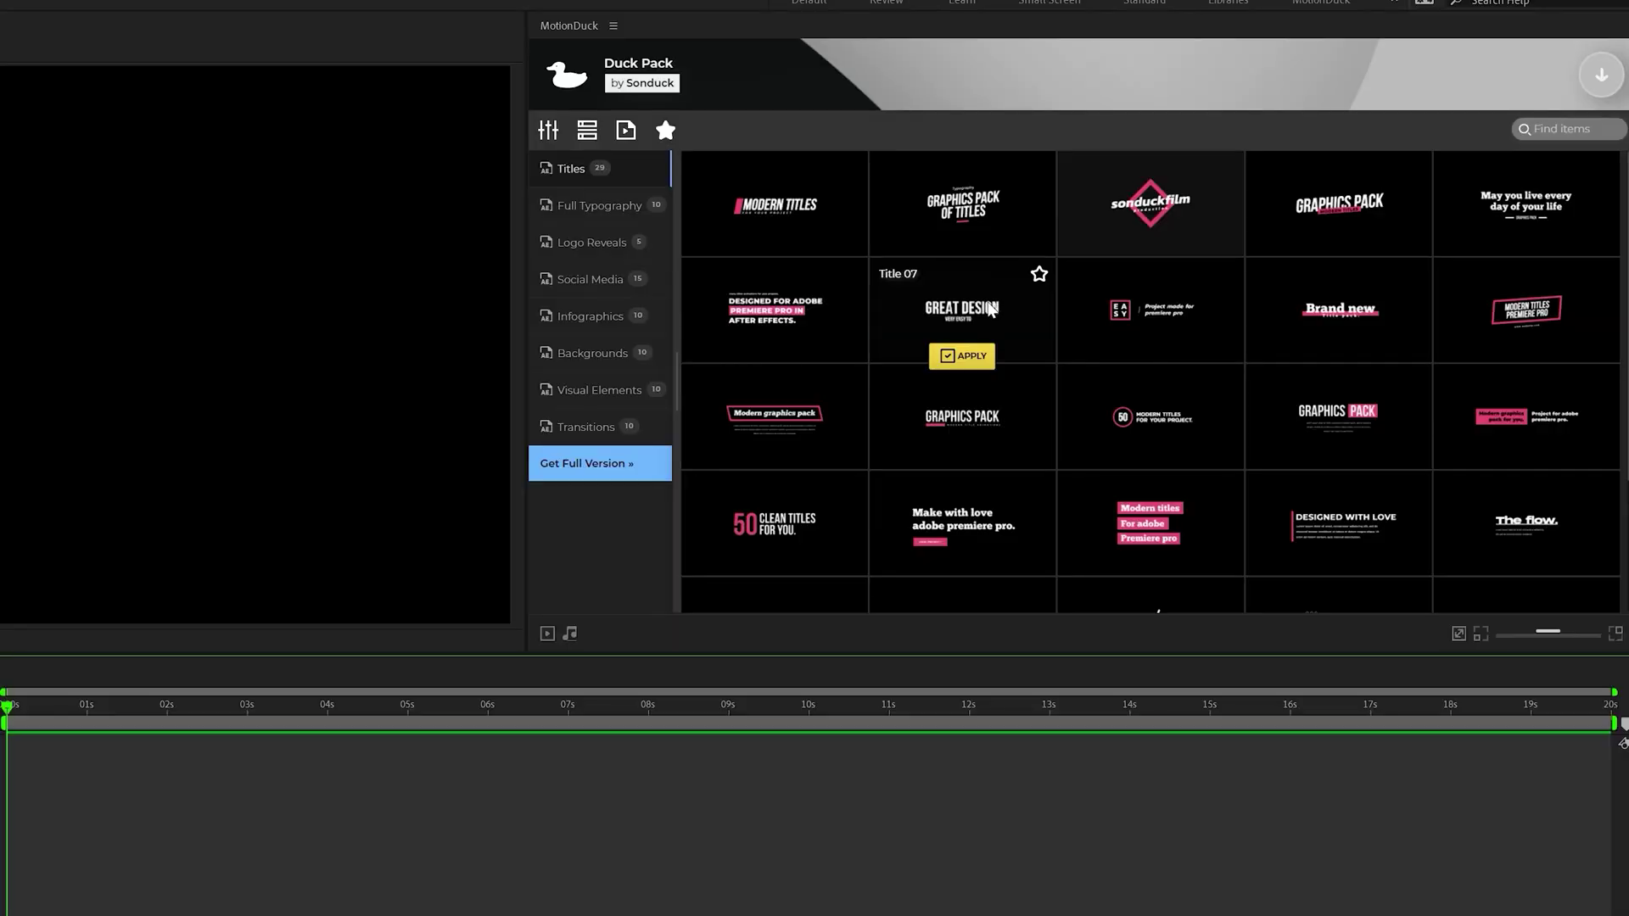
left_click(967, 356)
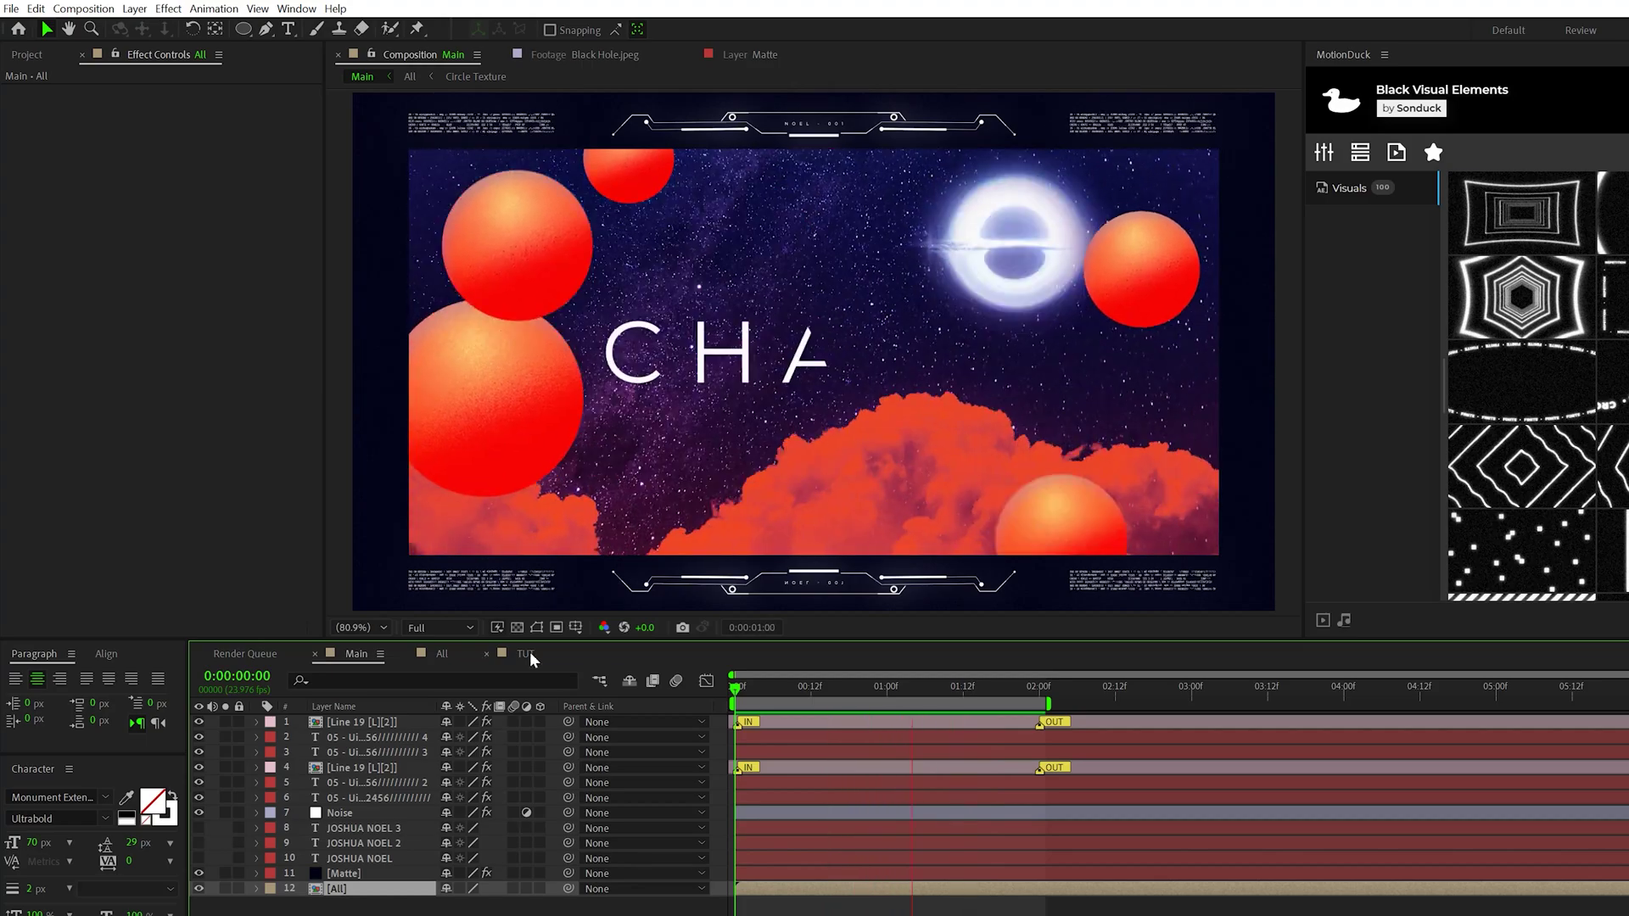
Return to the TUT composition in the timeline.
left_click(527, 653)
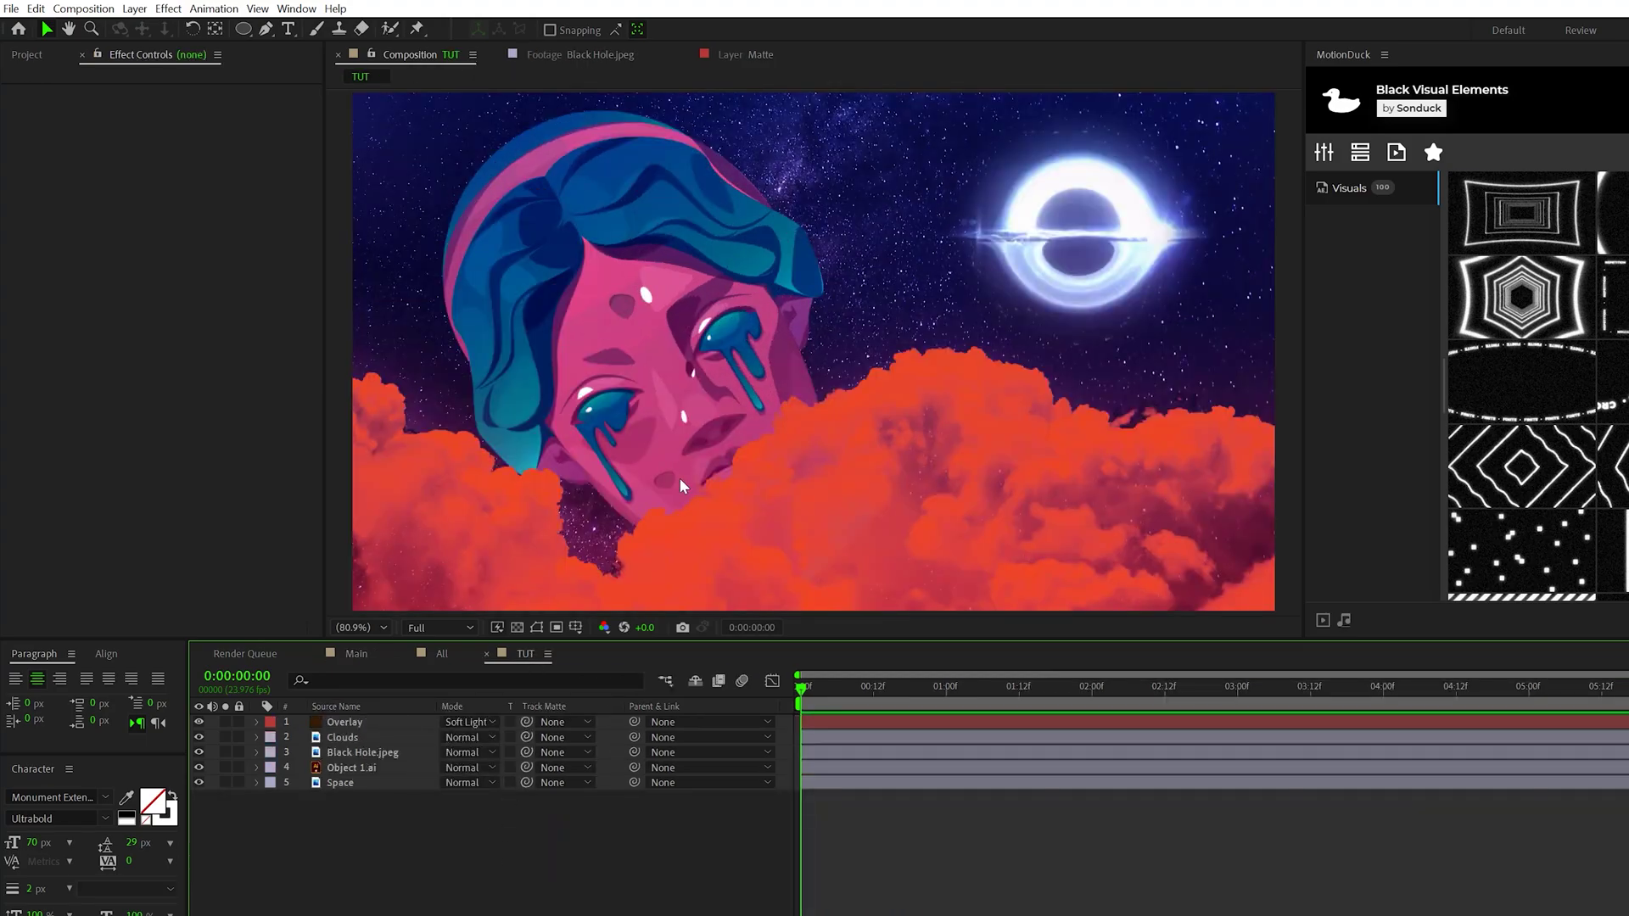
Create a solid named Map and apply Fractal Noise to it.
key("ctrl+y")
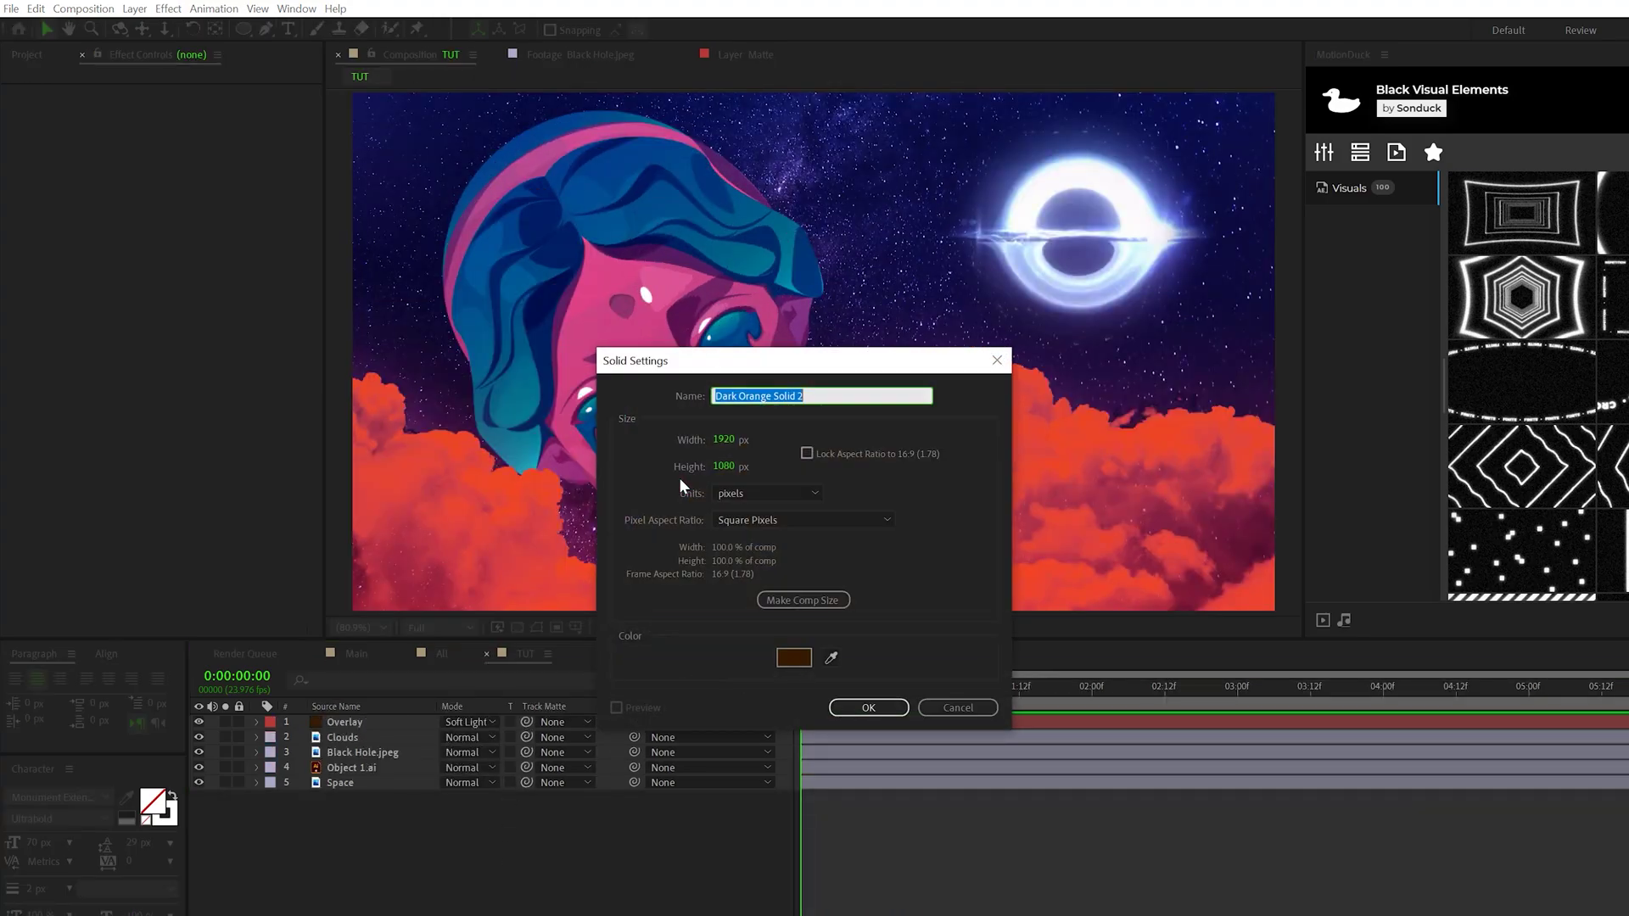
type("Map")
key("Return")
left_click(168, 9)
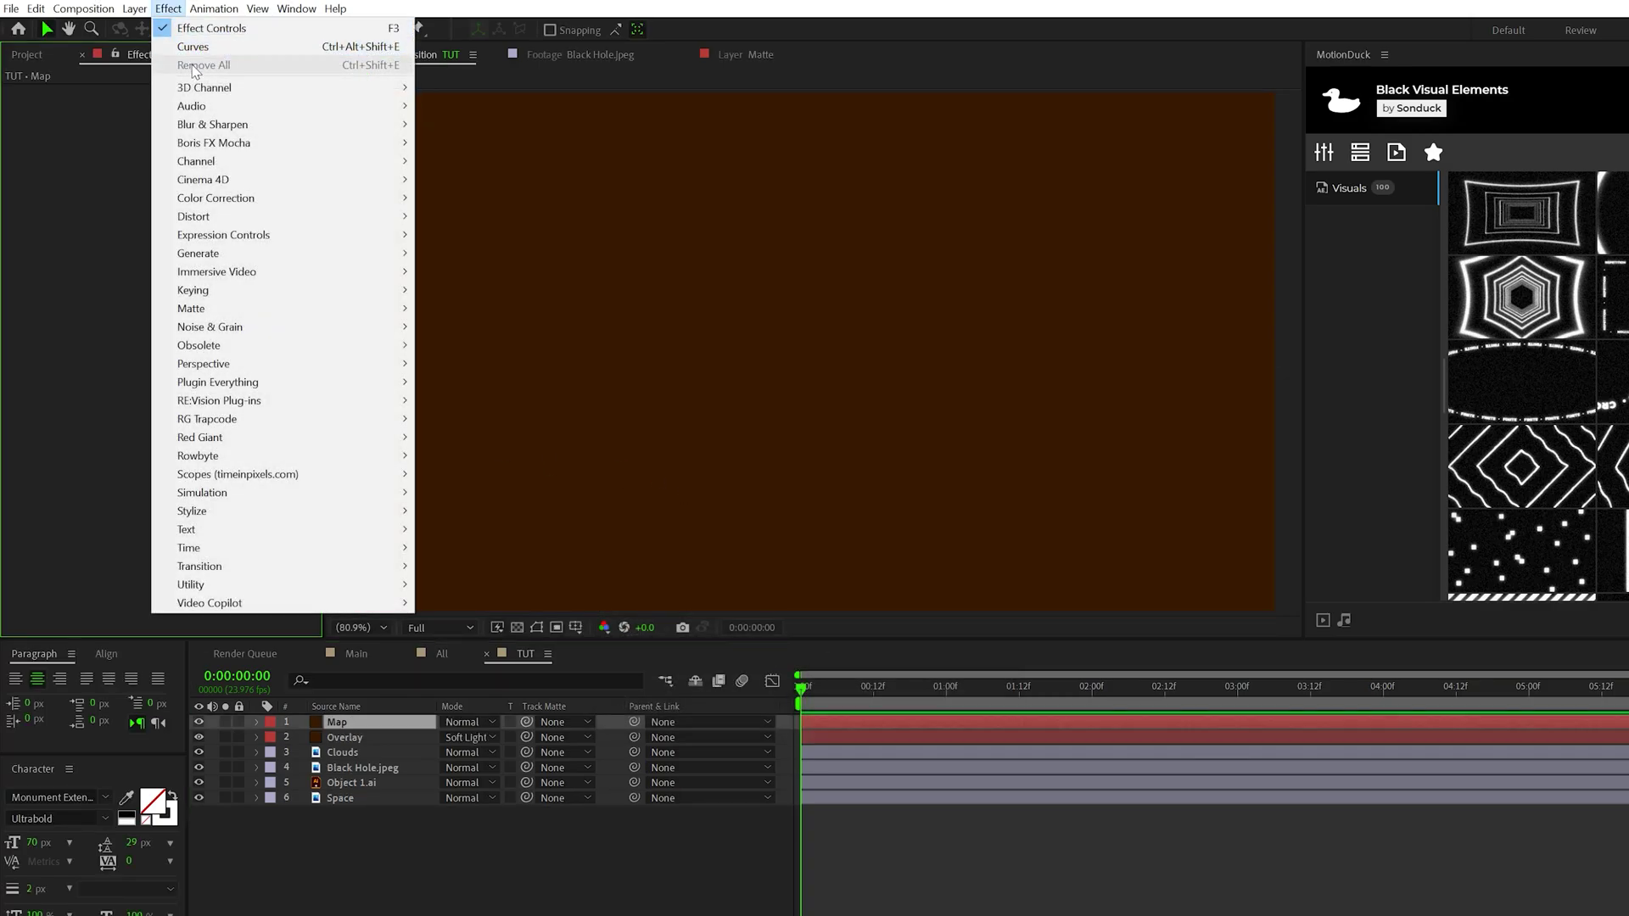
mouse_move(212, 329)
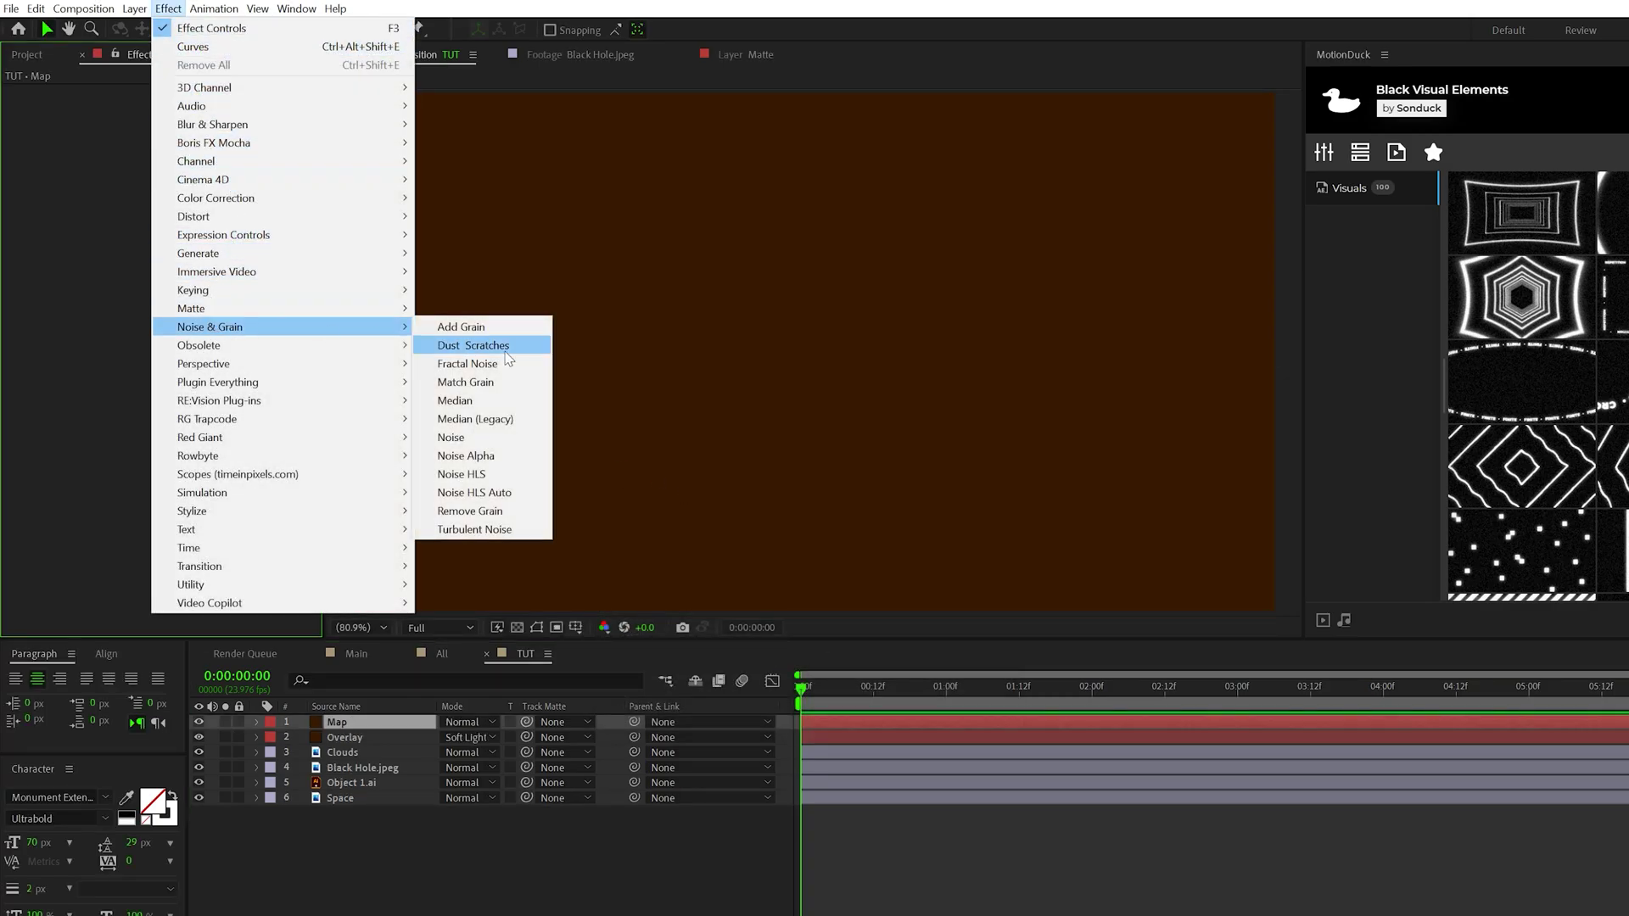
left_click(458, 361)
Set Fractal Noise to Max type, Block noise, contrast 172, scale width 984 and height 78.
left_click(207, 108)
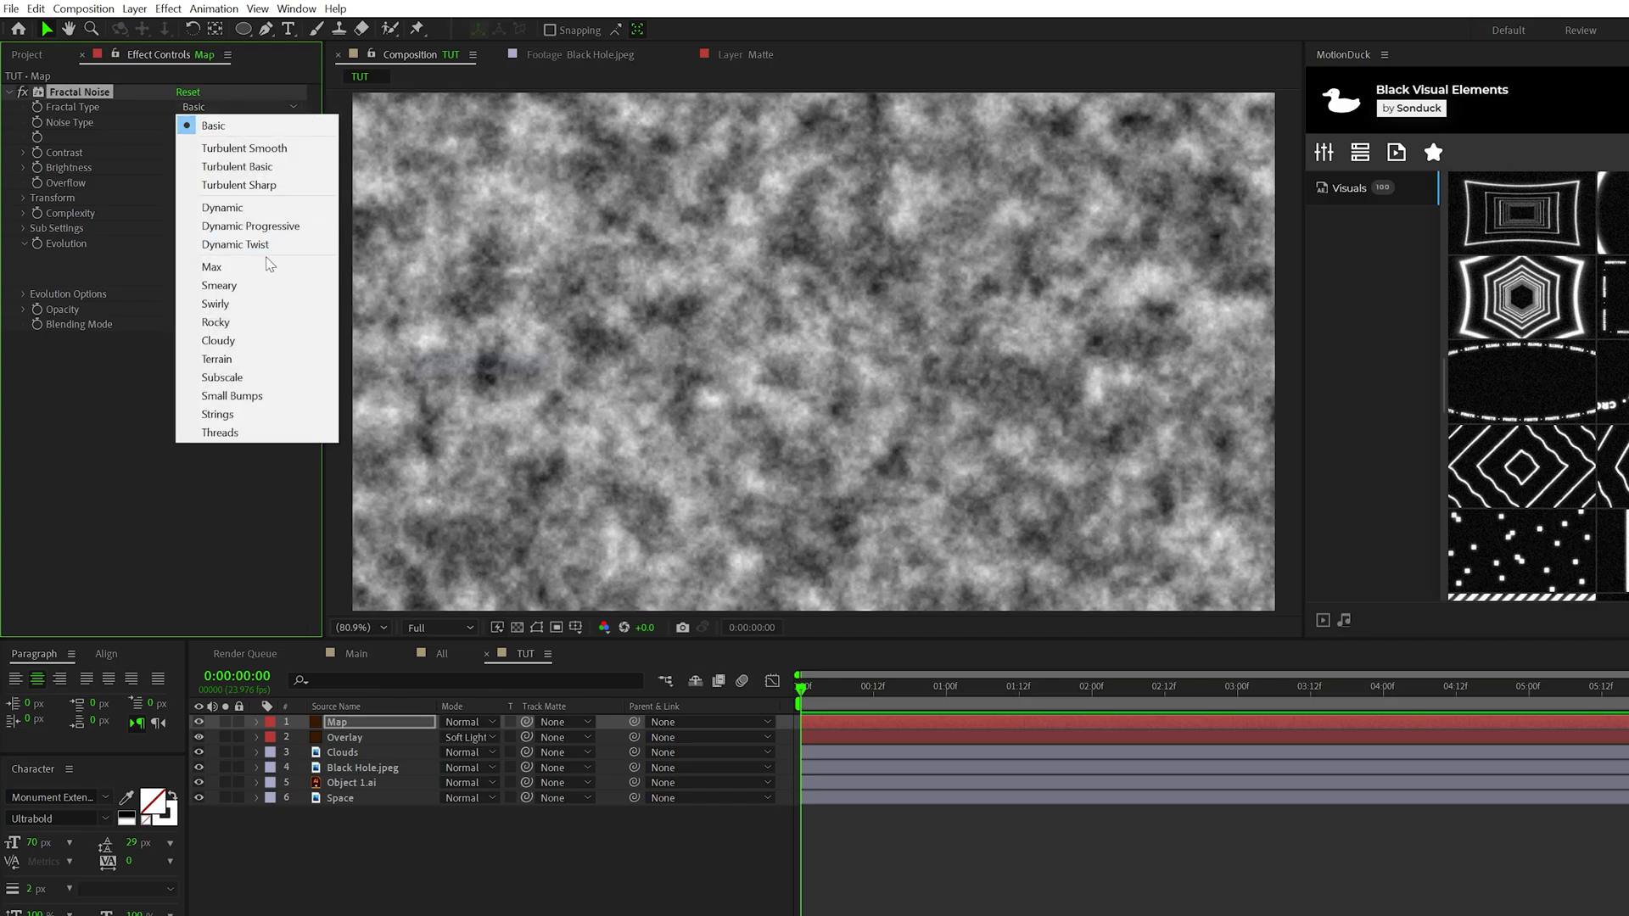
left_click(268, 265)
left_click(267, 121)
left_click(213, 140)
left_click_drag(187, 152, 102, 171)
left_click(24, 197)
left_click(181, 230)
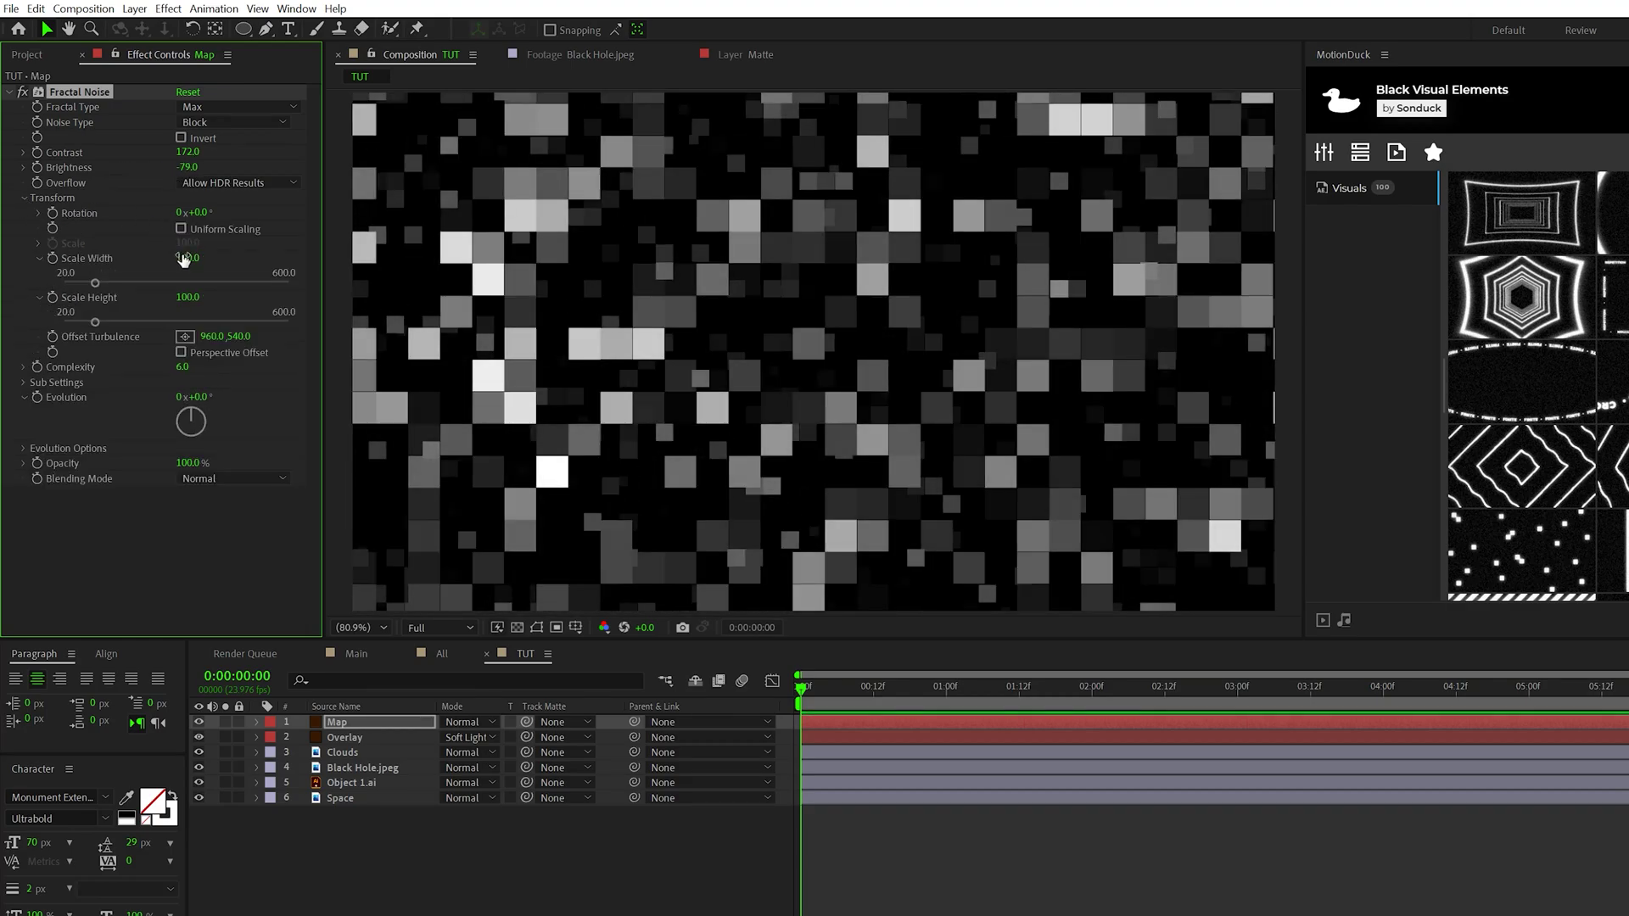
left_click_drag(335, 257, 764, 257)
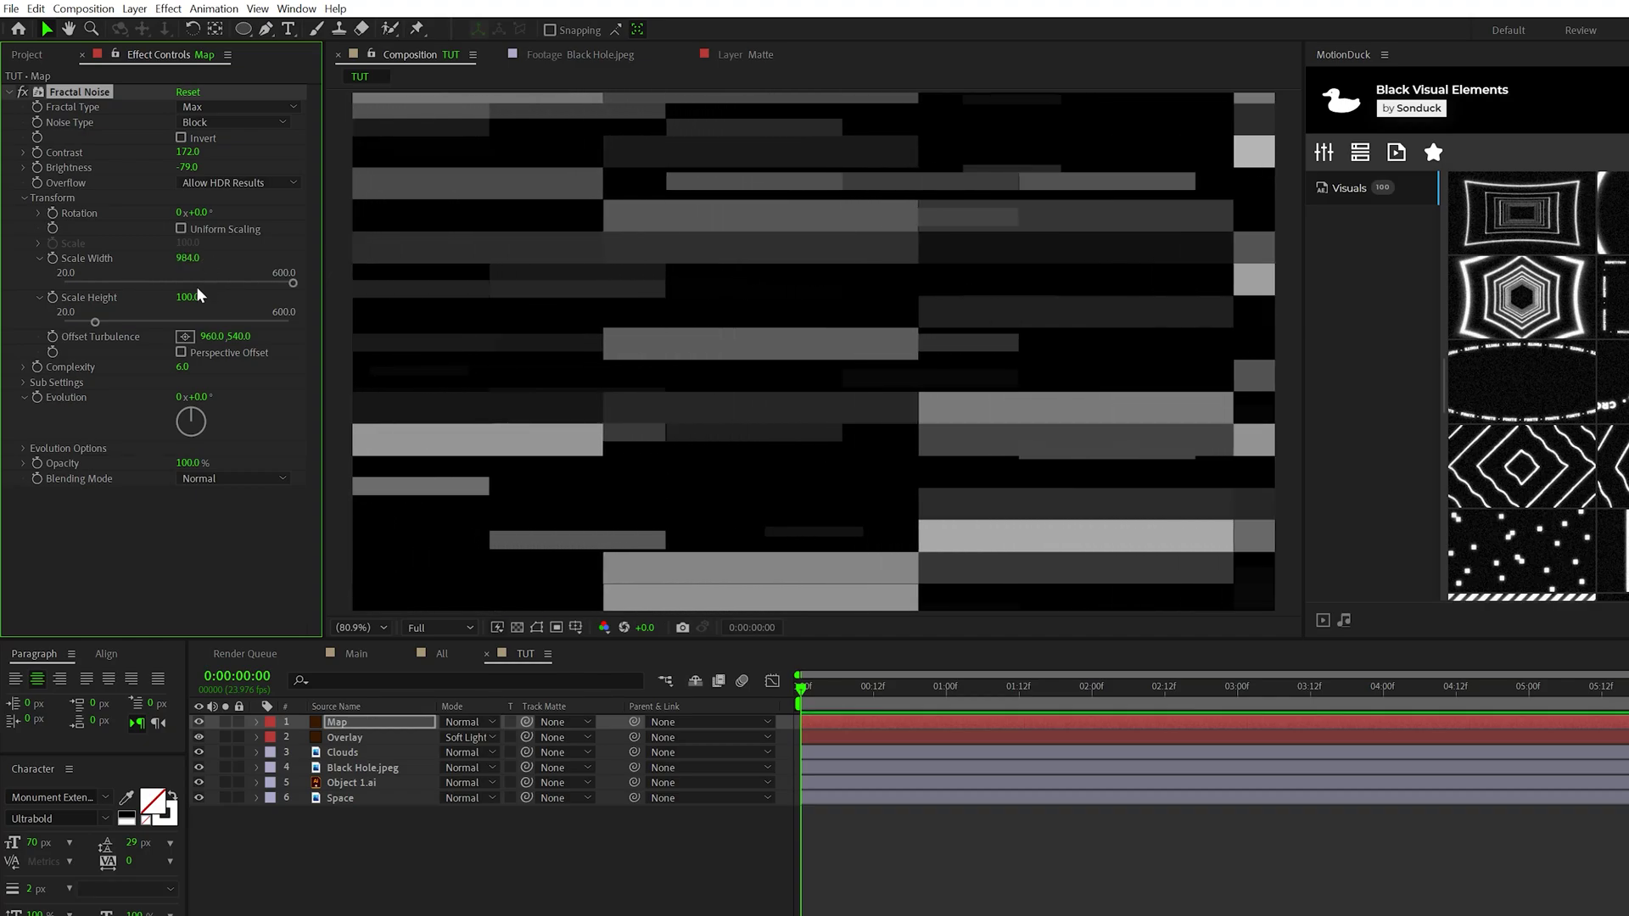
left_click_drag(182, 304, 159, 301)
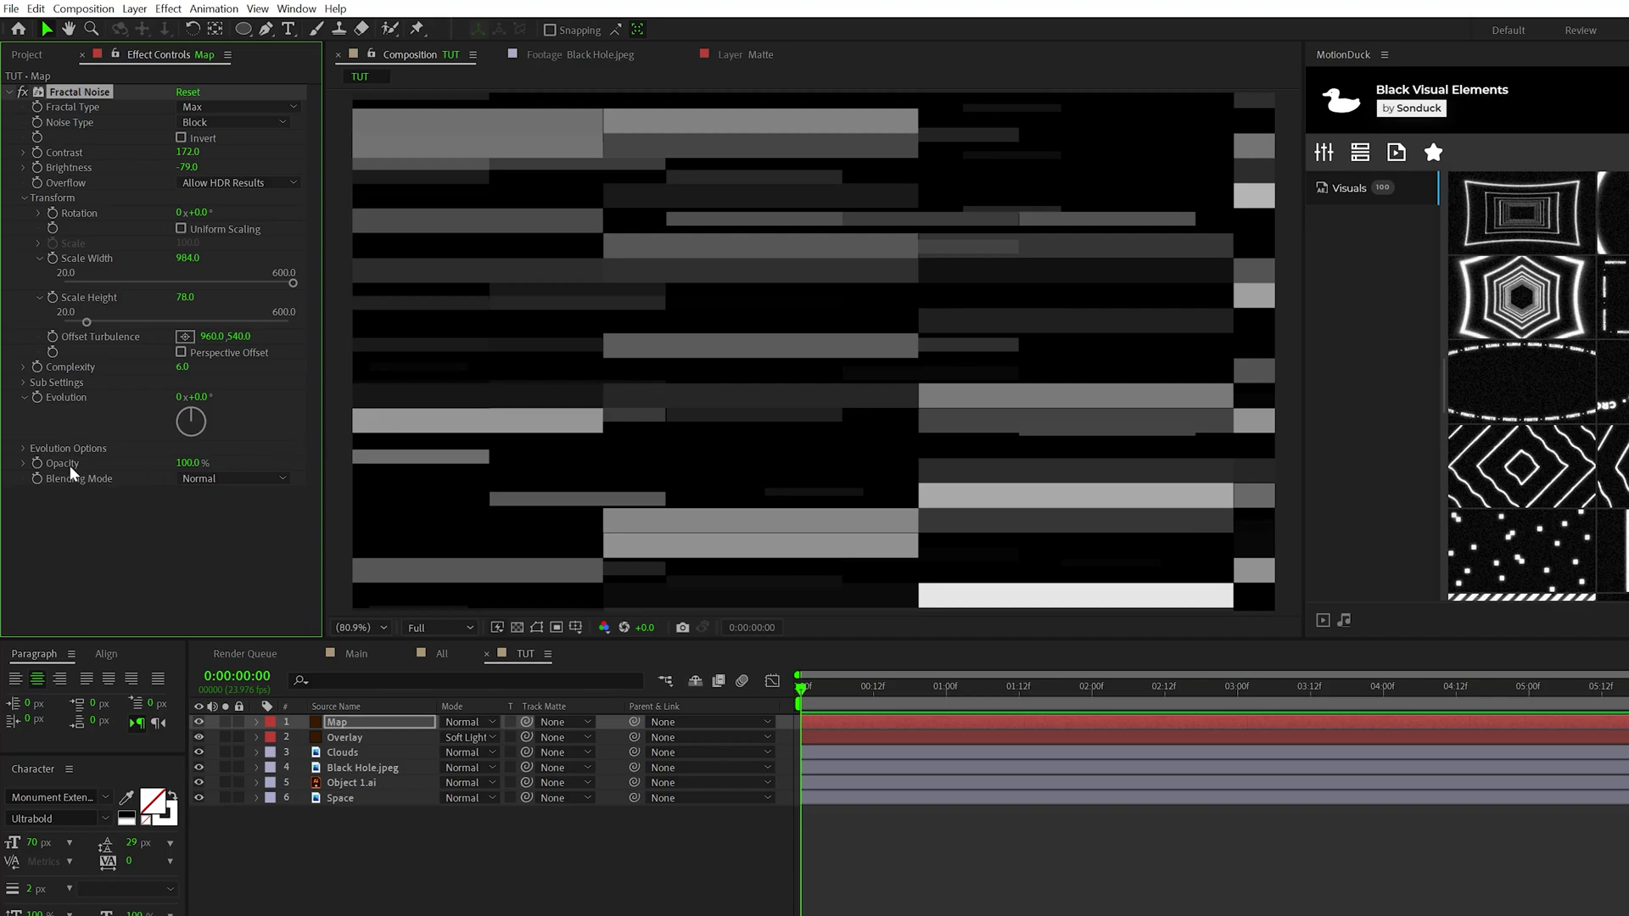
Add an expression to the Random Seed and preview the animated glitch noise.
left_click(24, 448)
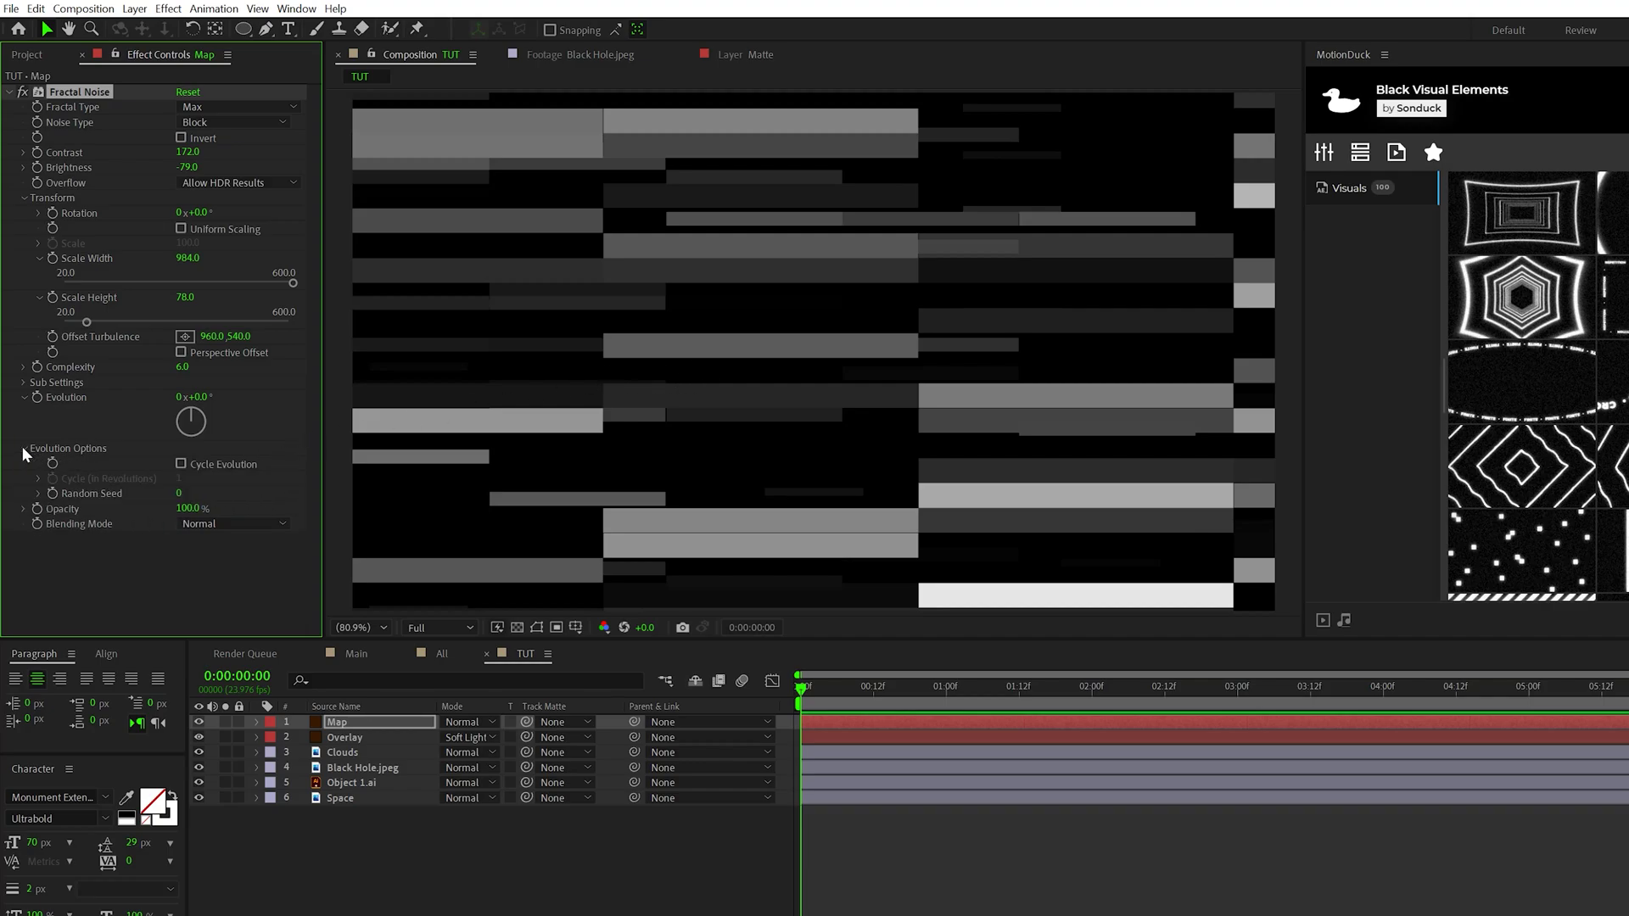
left_click(53, 493, "alt")
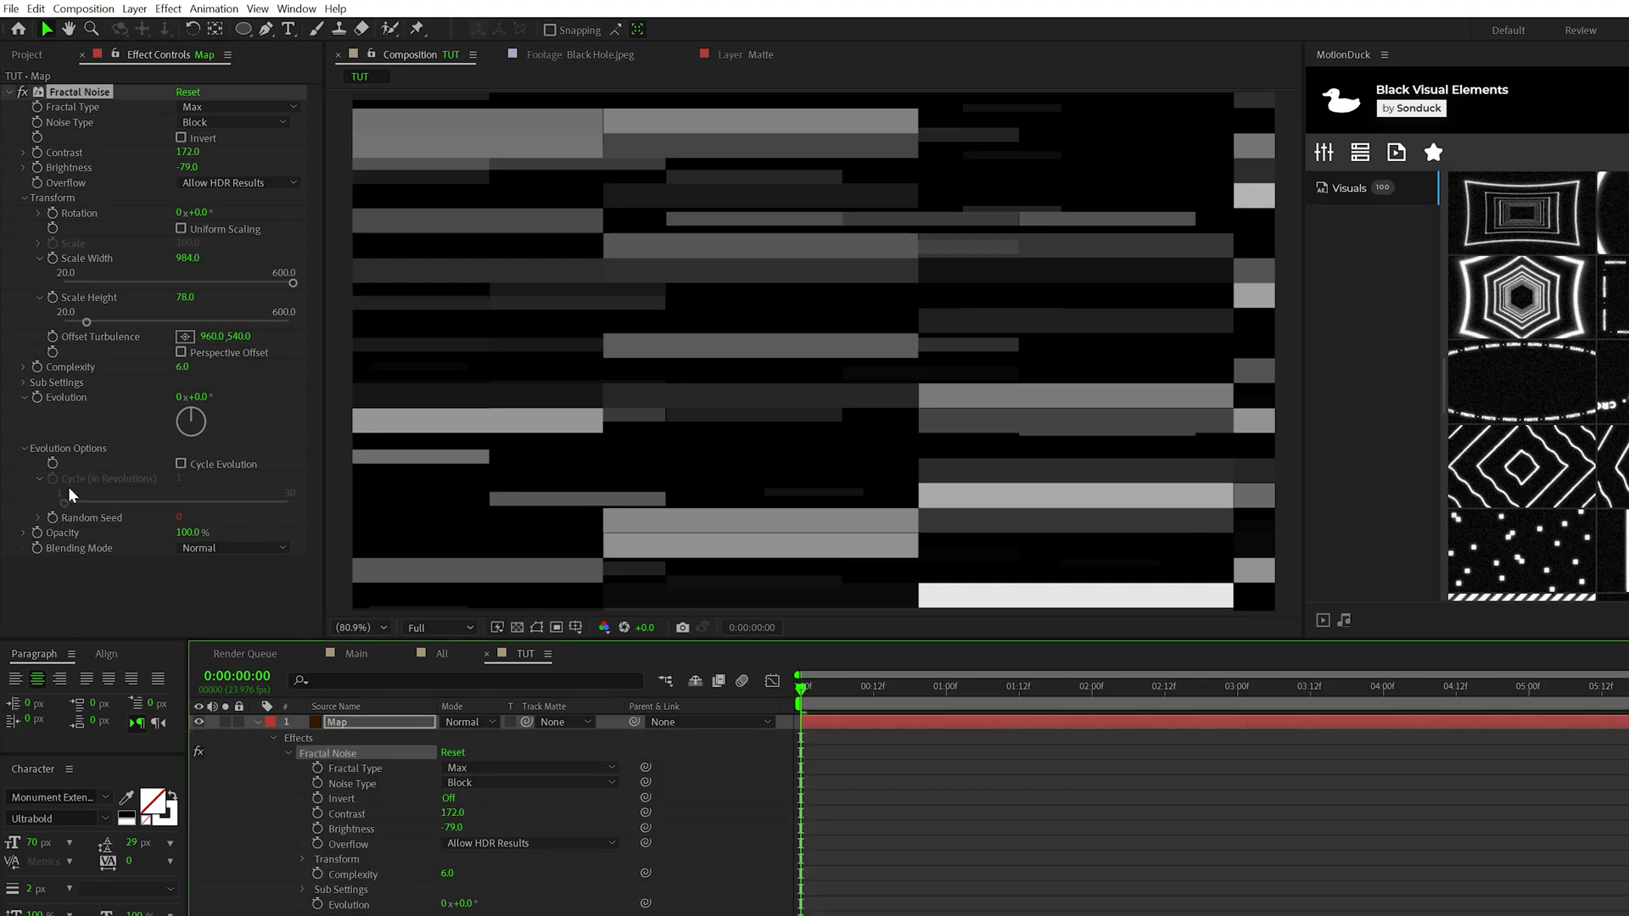
left_click(854, 787)
key("space")
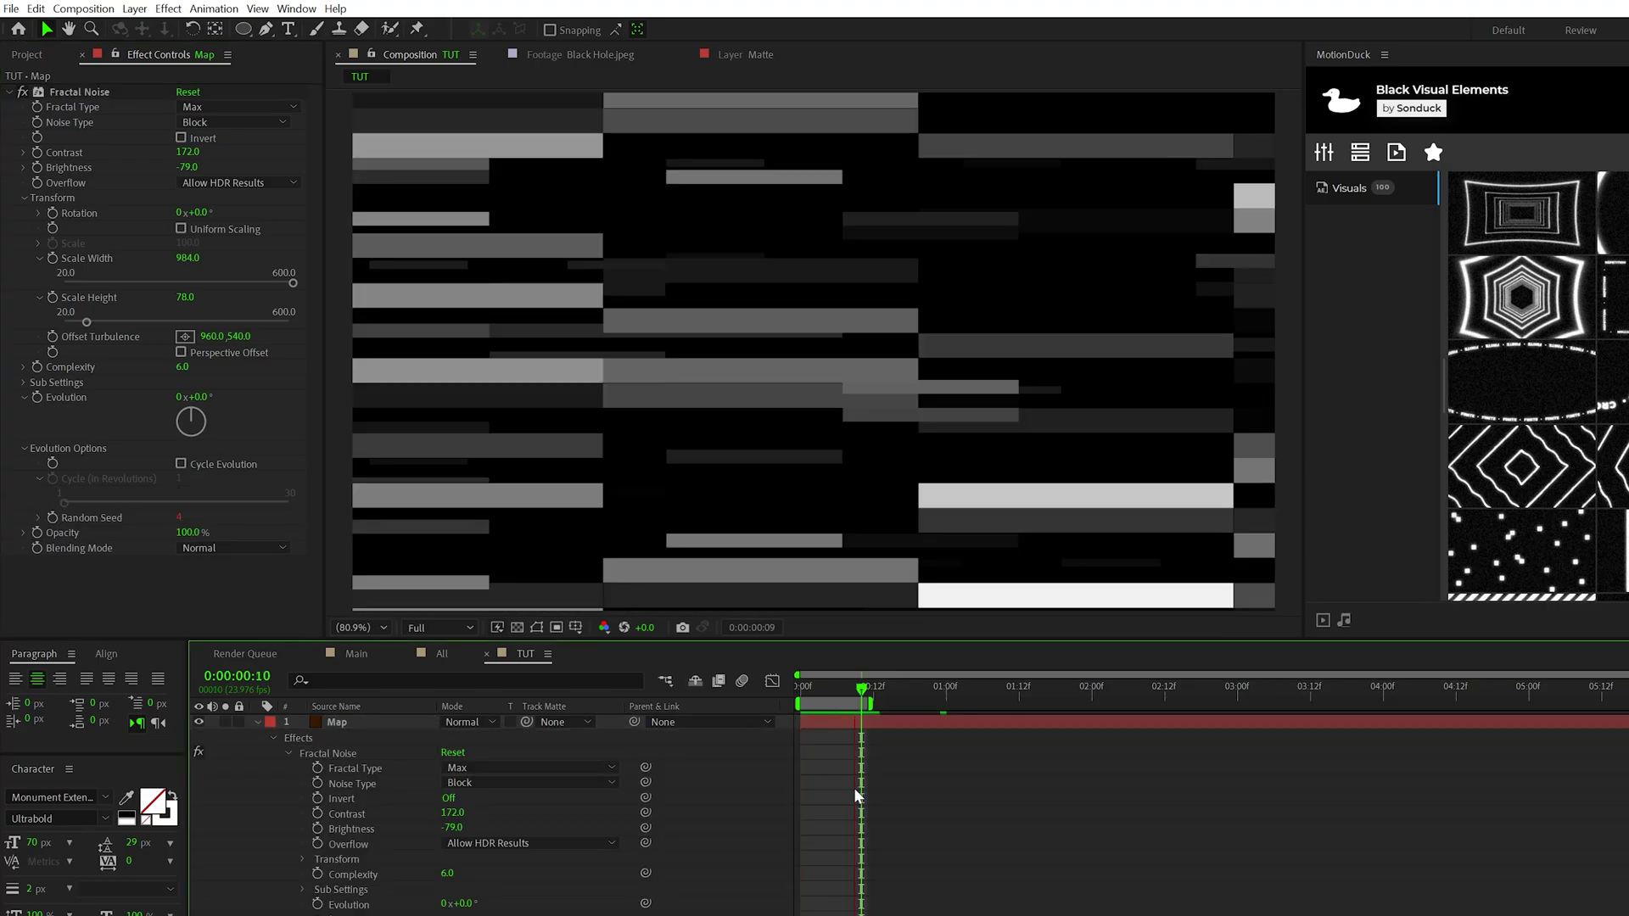
left_click(258, 722)
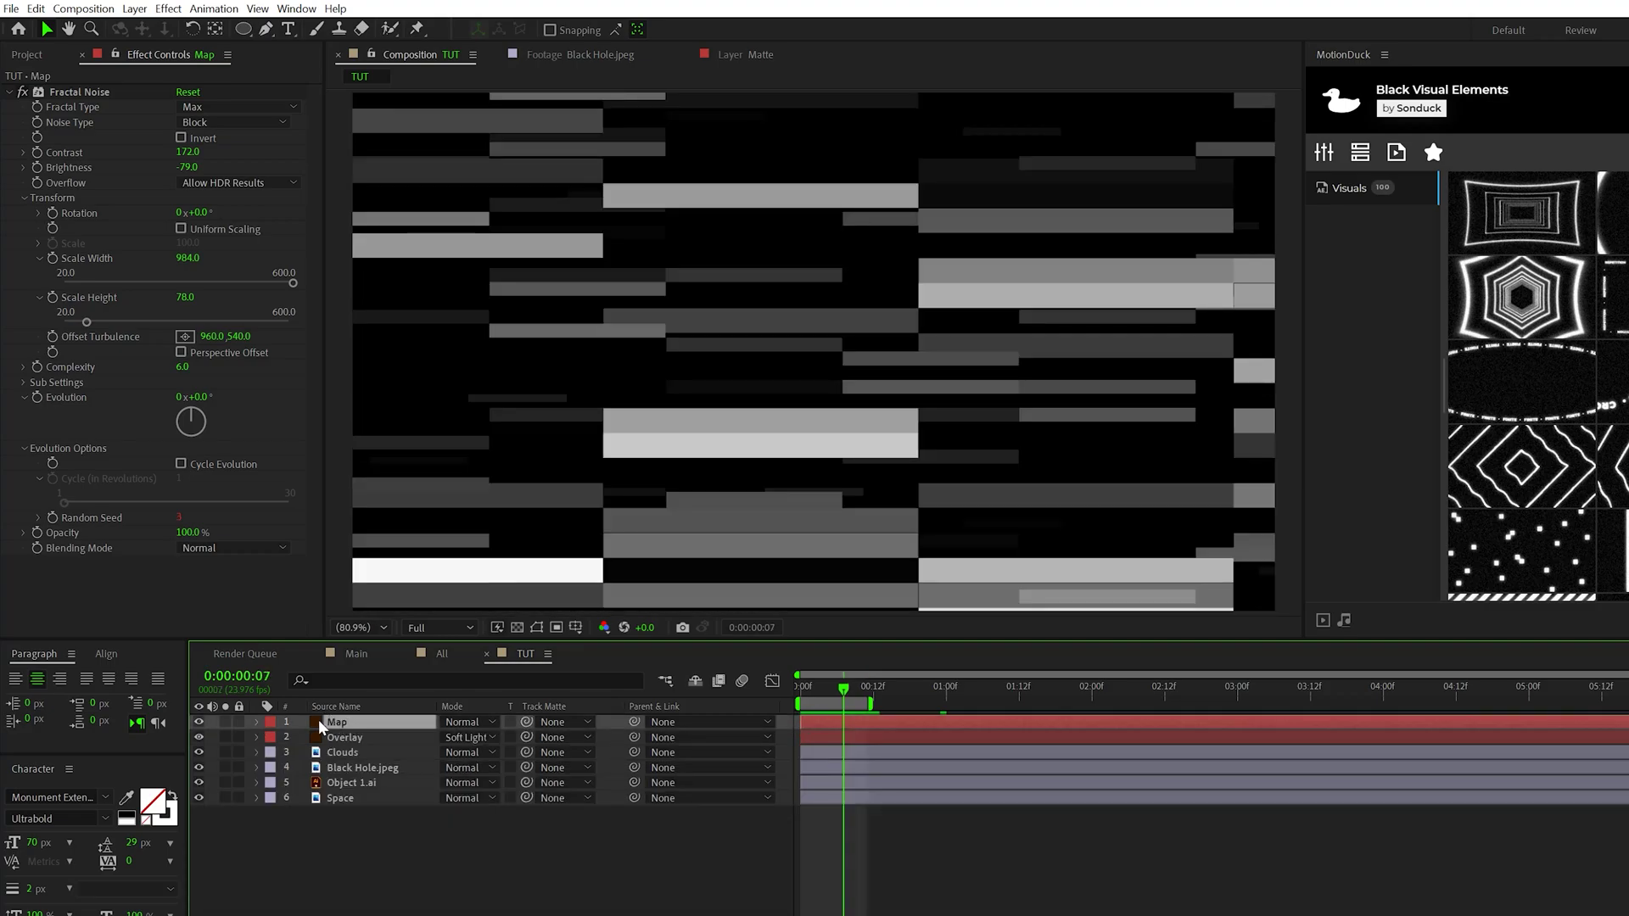
Pre-compose the Map layer with its effects moved inside, then hide it.
left_click(134, 8)
left_click(182, 546)
left_click(757, 581)
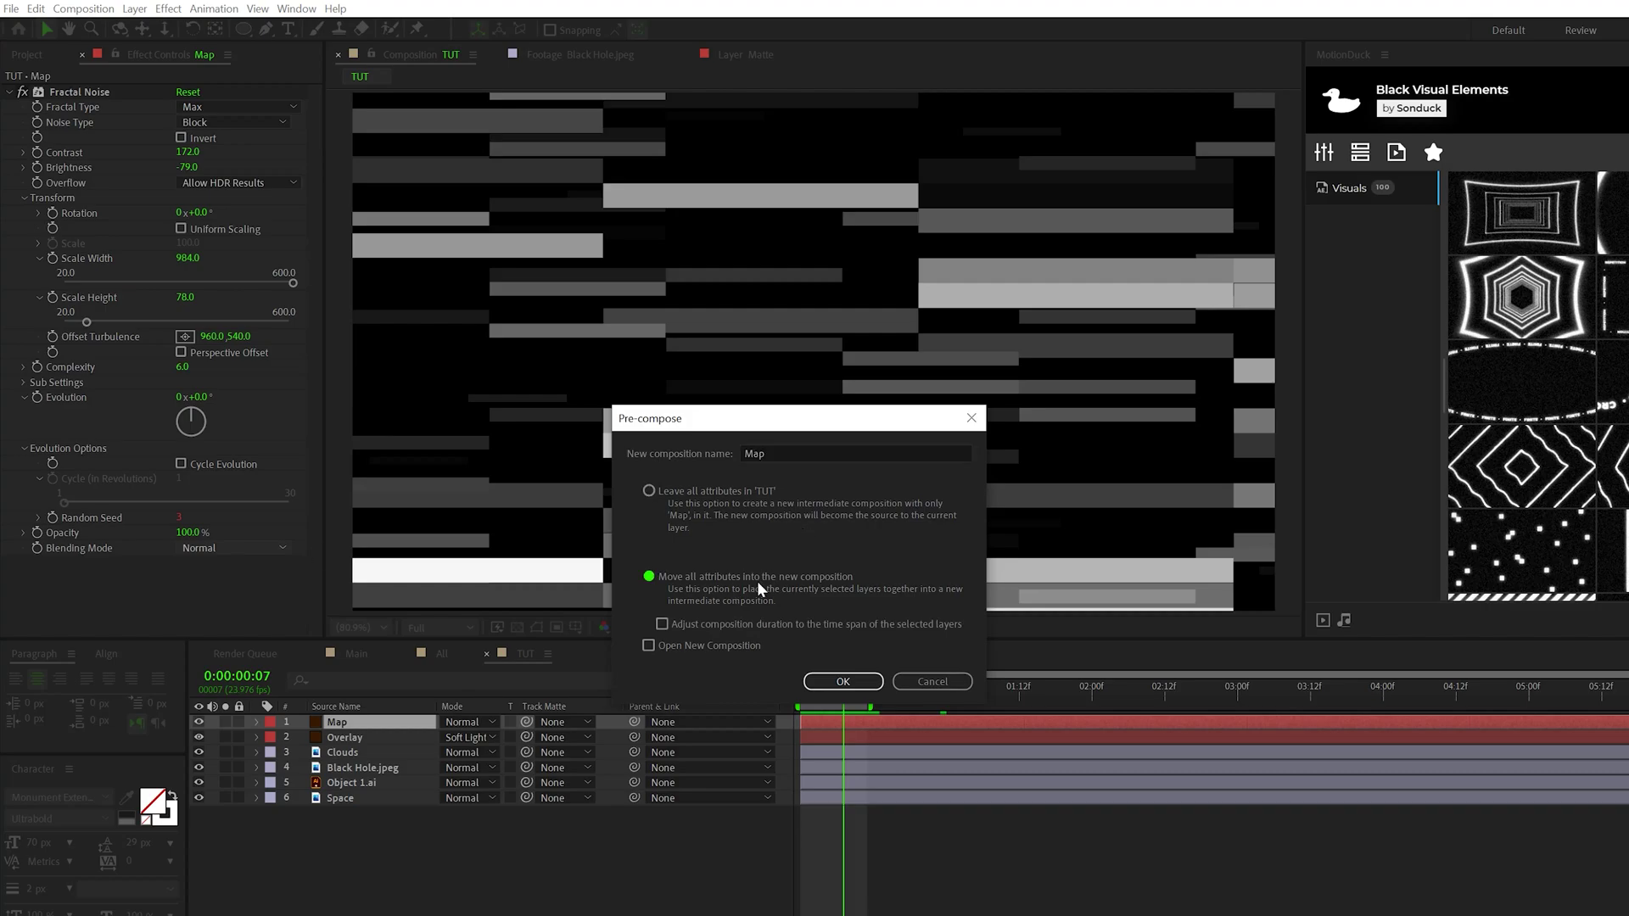
left_click(874, 682)
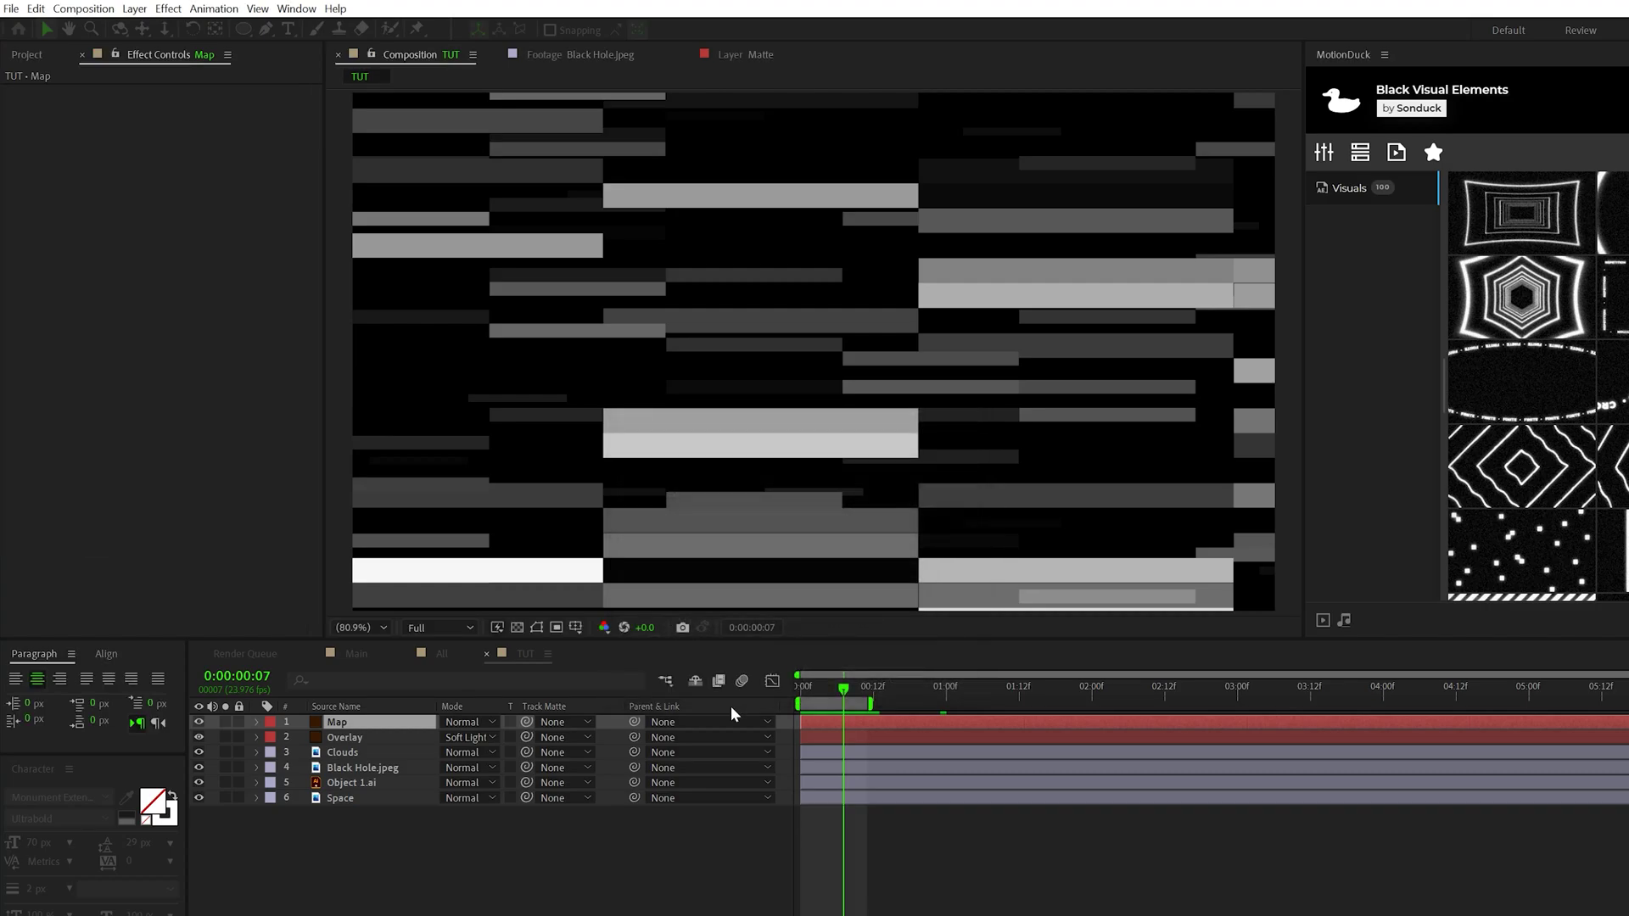
left_click(198, 722)
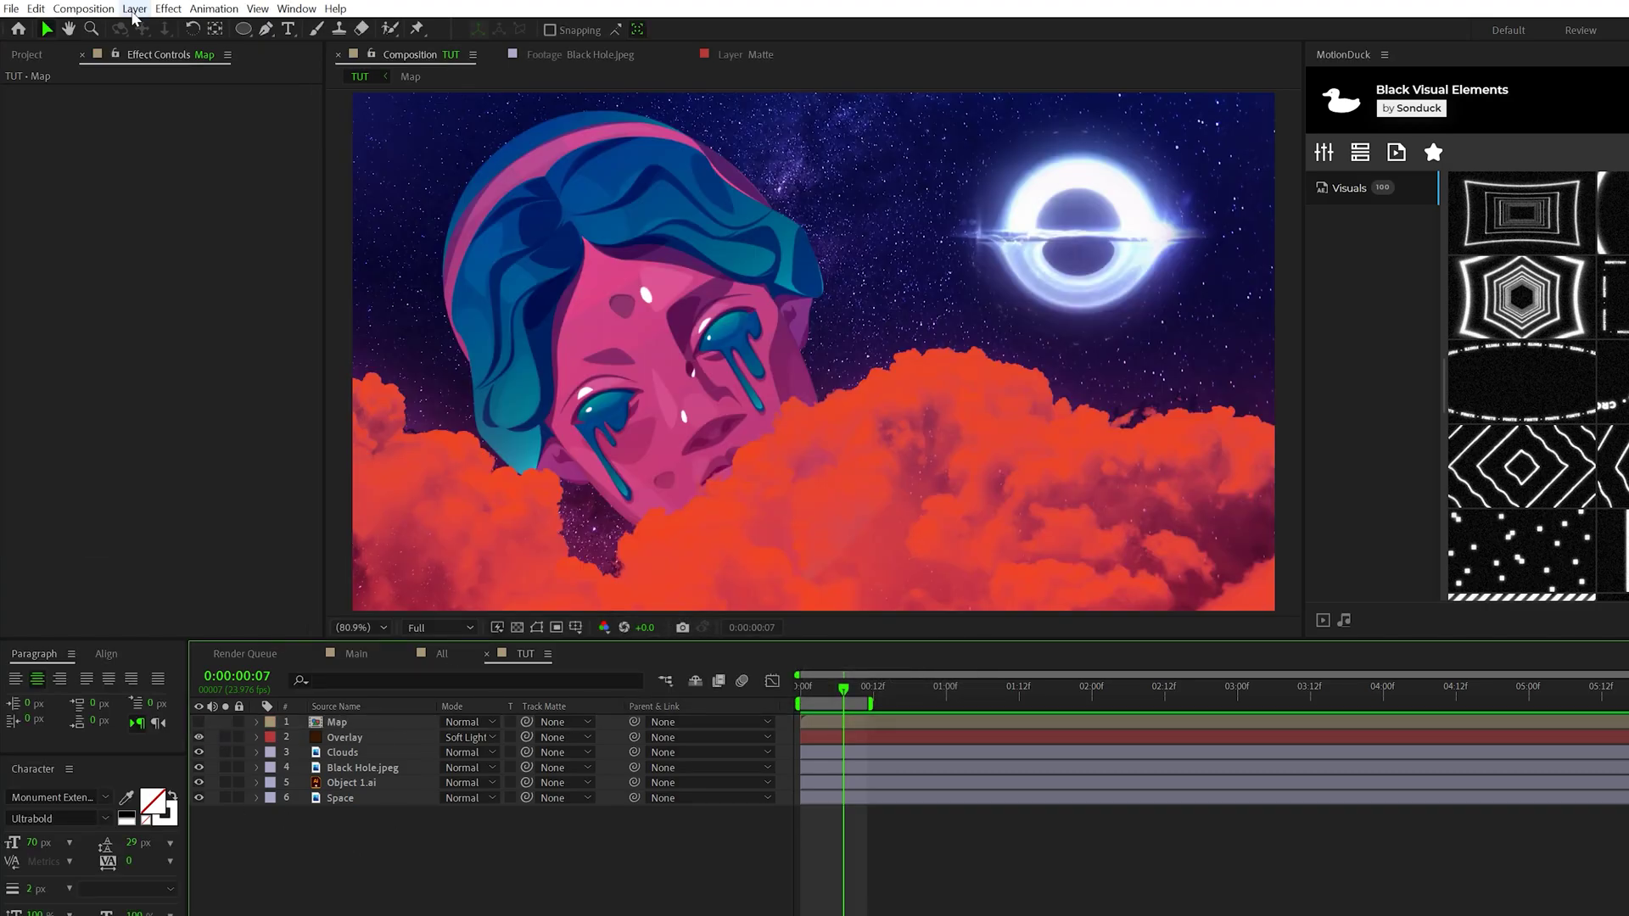
Add an adjustment layer with Displacement Map sourced from Map, Max Horizontal Displacement 37.
left_click(134, 8)
mouse_move(149, 27)
left_click(459, 139)
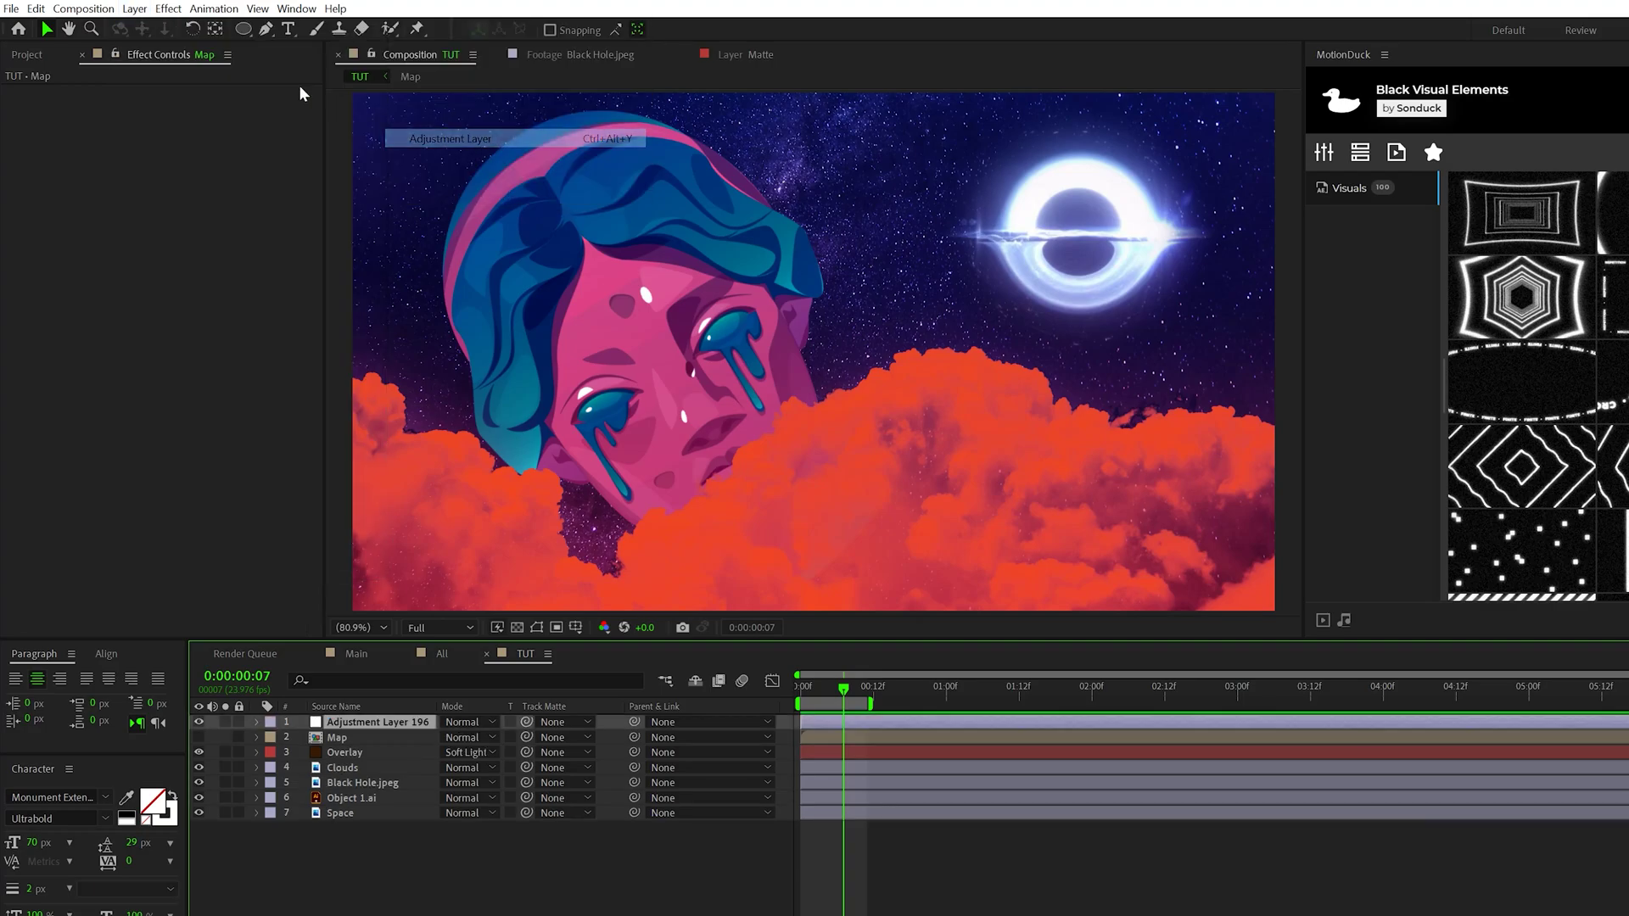
left_click(168, 9)
mouse_move(219, 219)
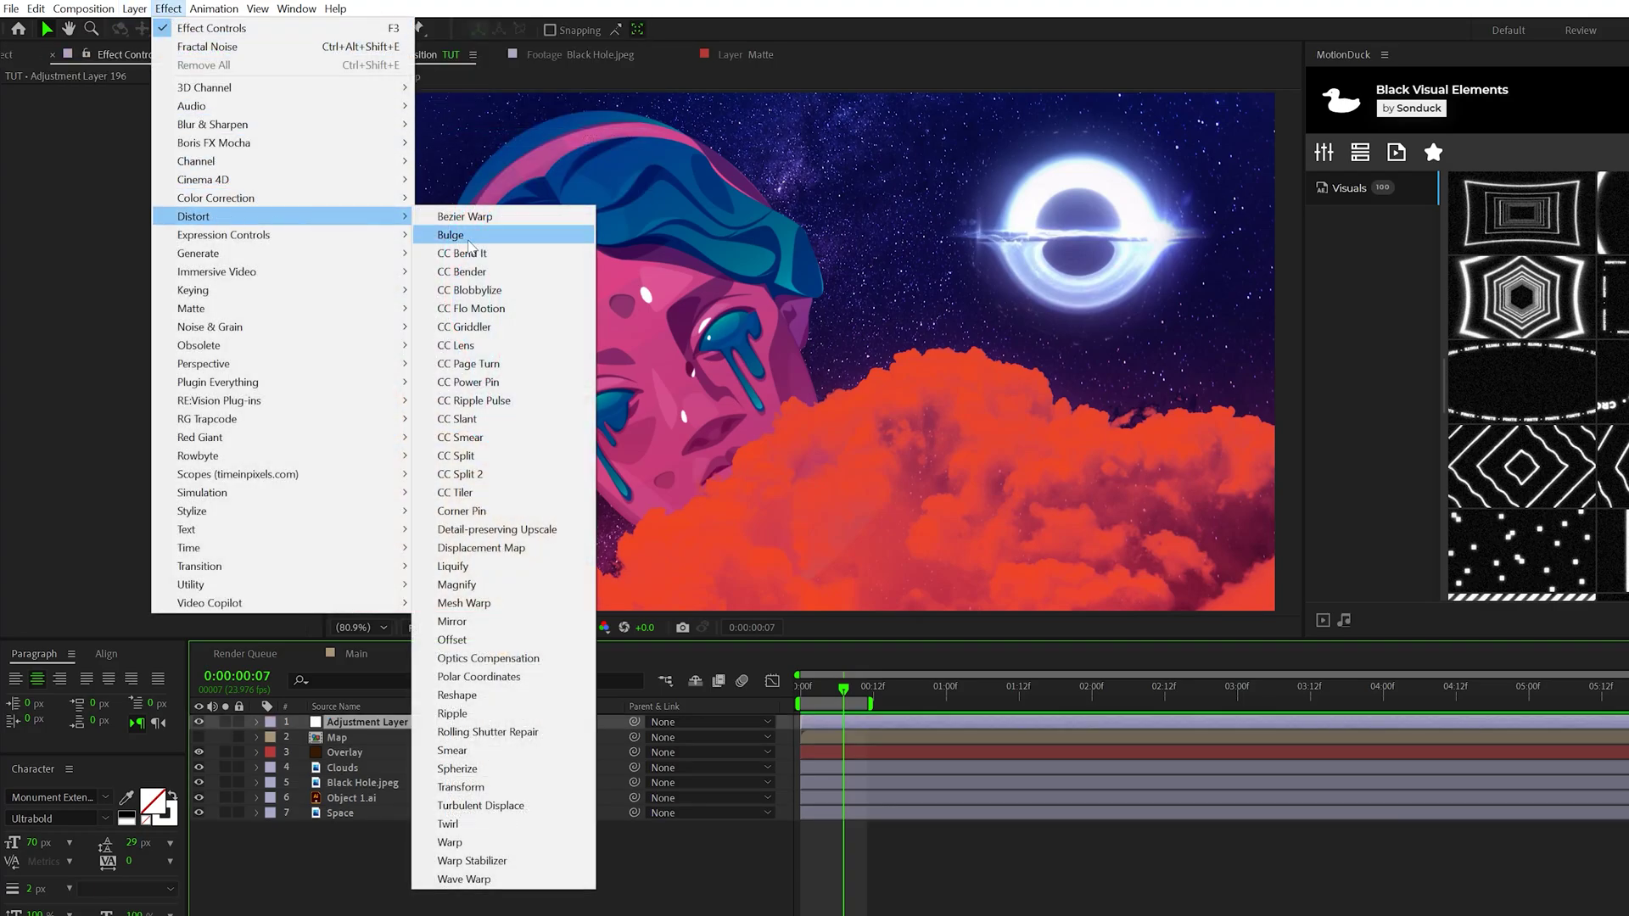
left_click(481, 547)
left_click(204, 107)
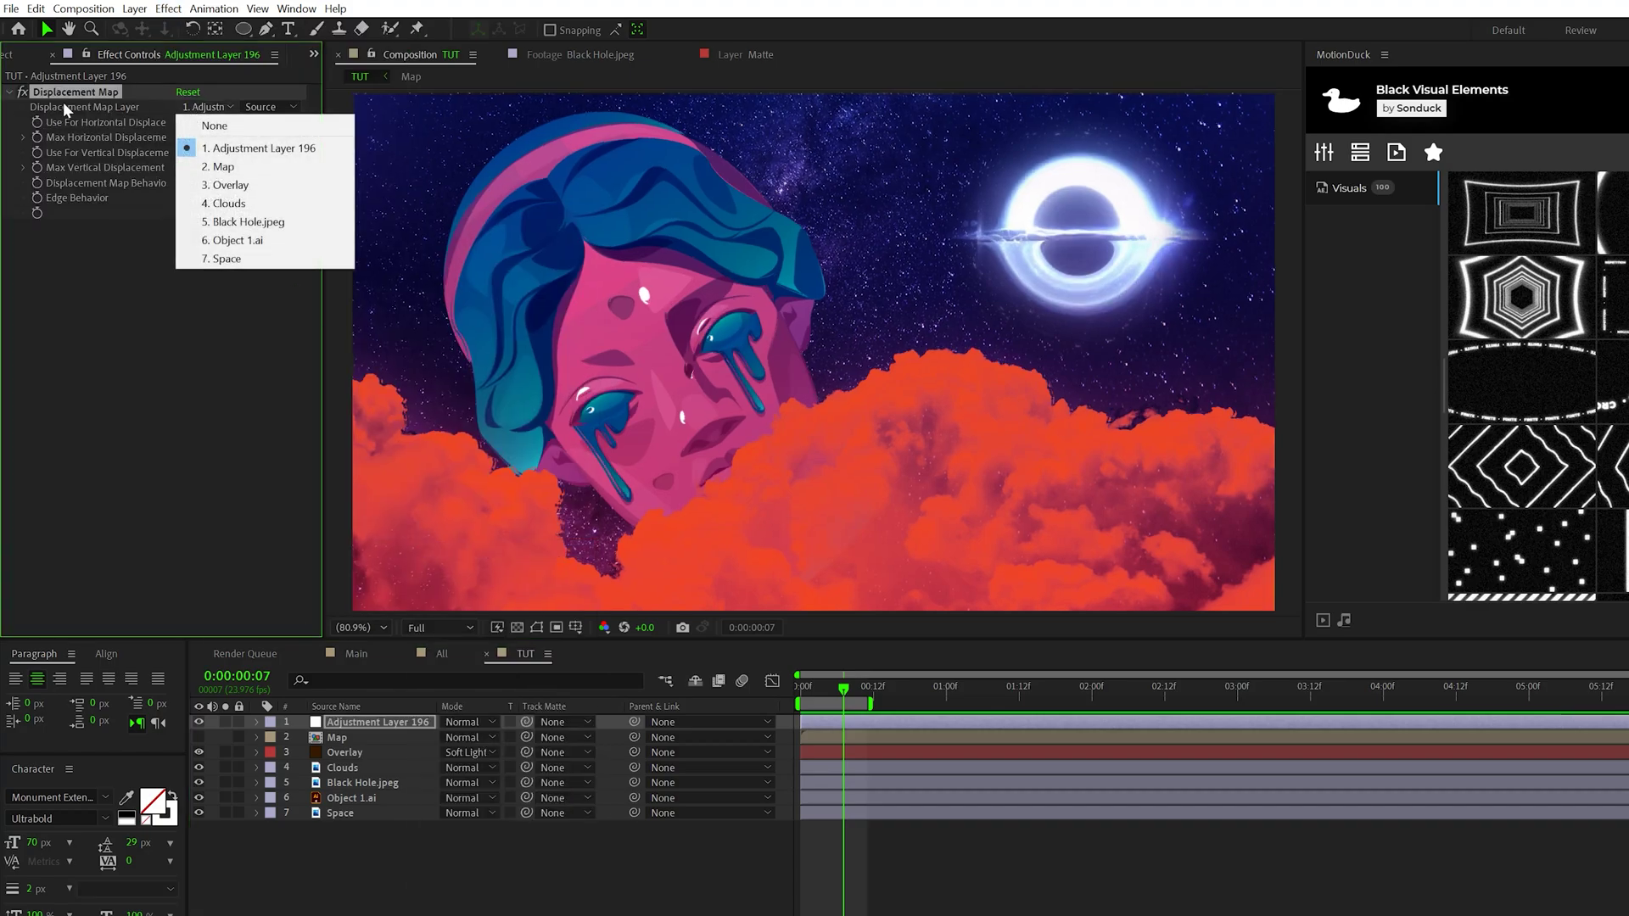
left_click(232, 168)
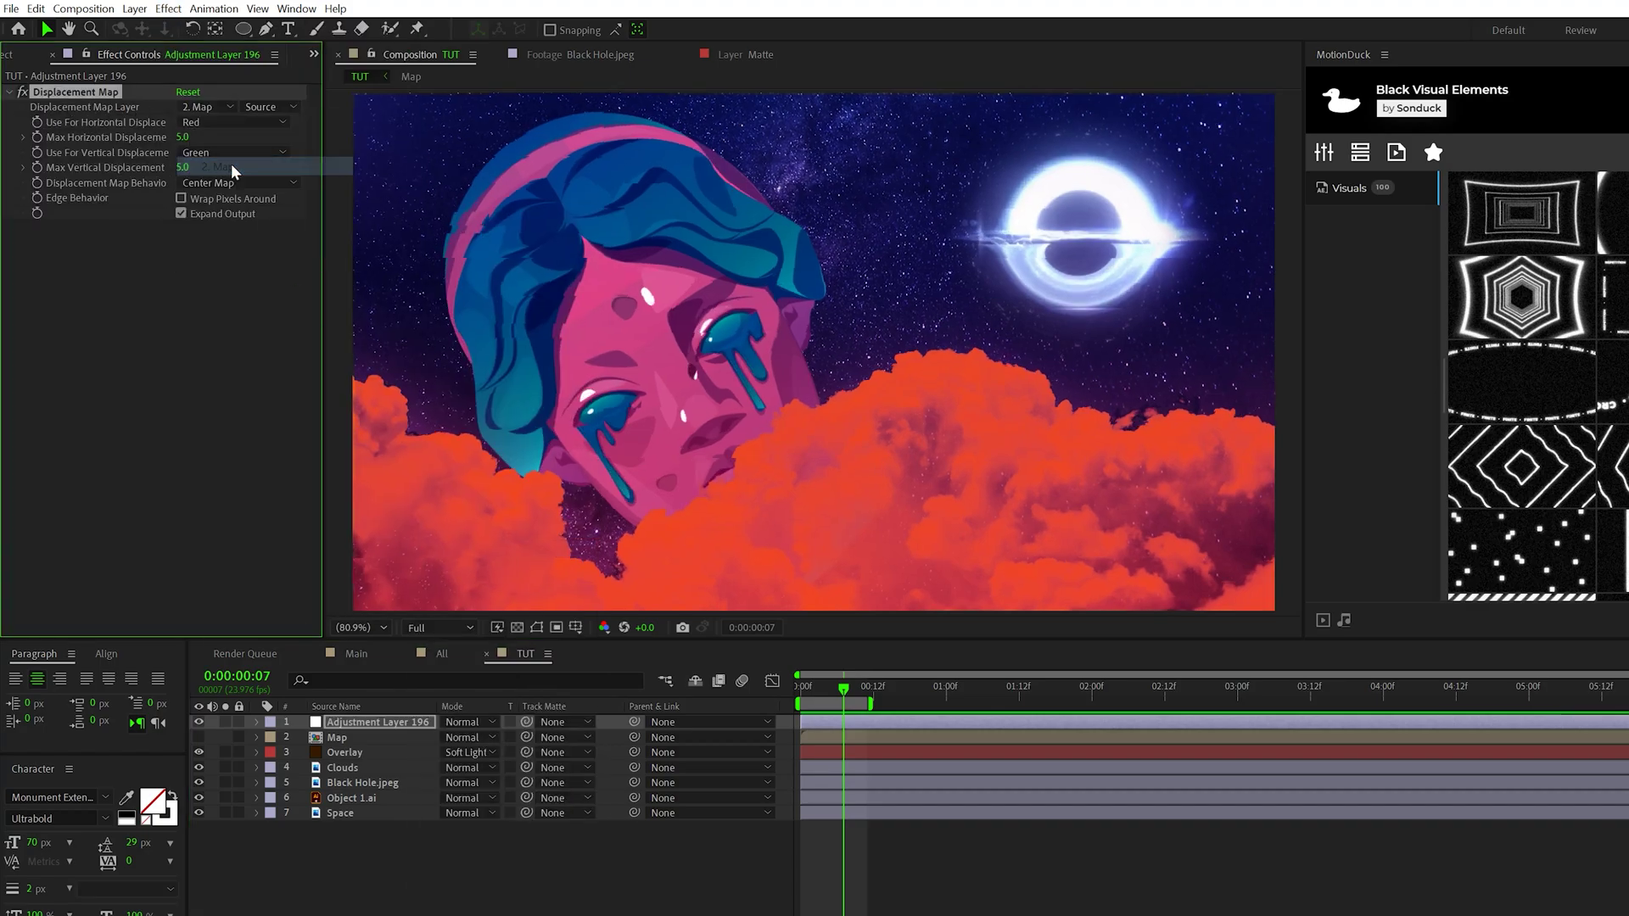
left_click_drag(184, 138, 215, 142)
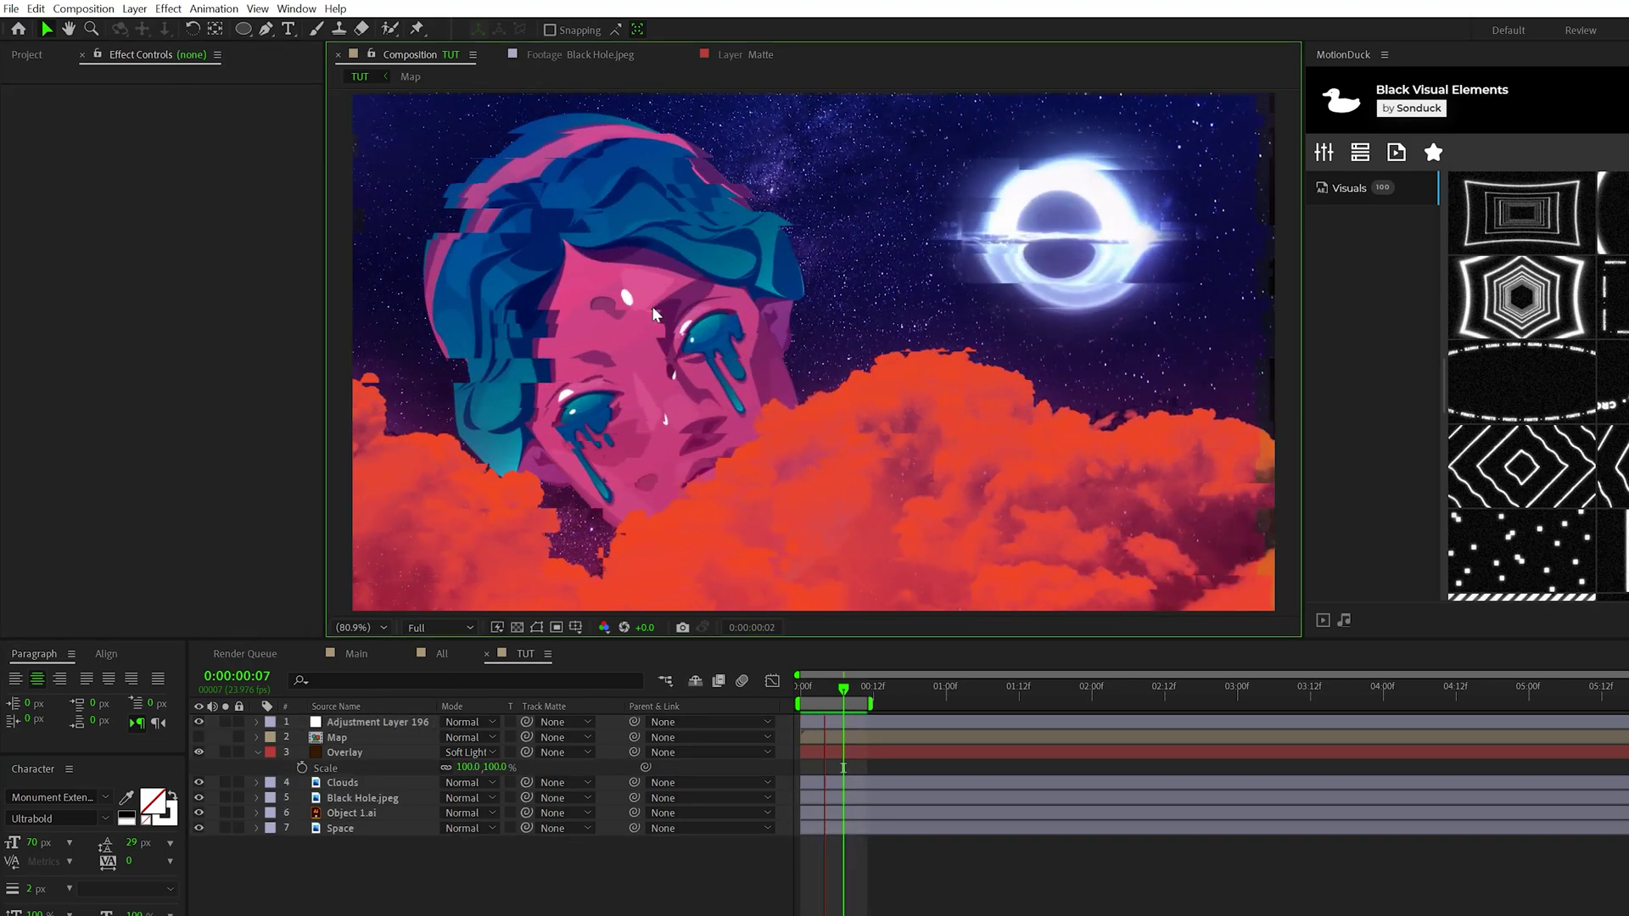
Preview the Main and All compositions, then return to TUT and collapse Overlay's Scale.
left_click(363, 651)
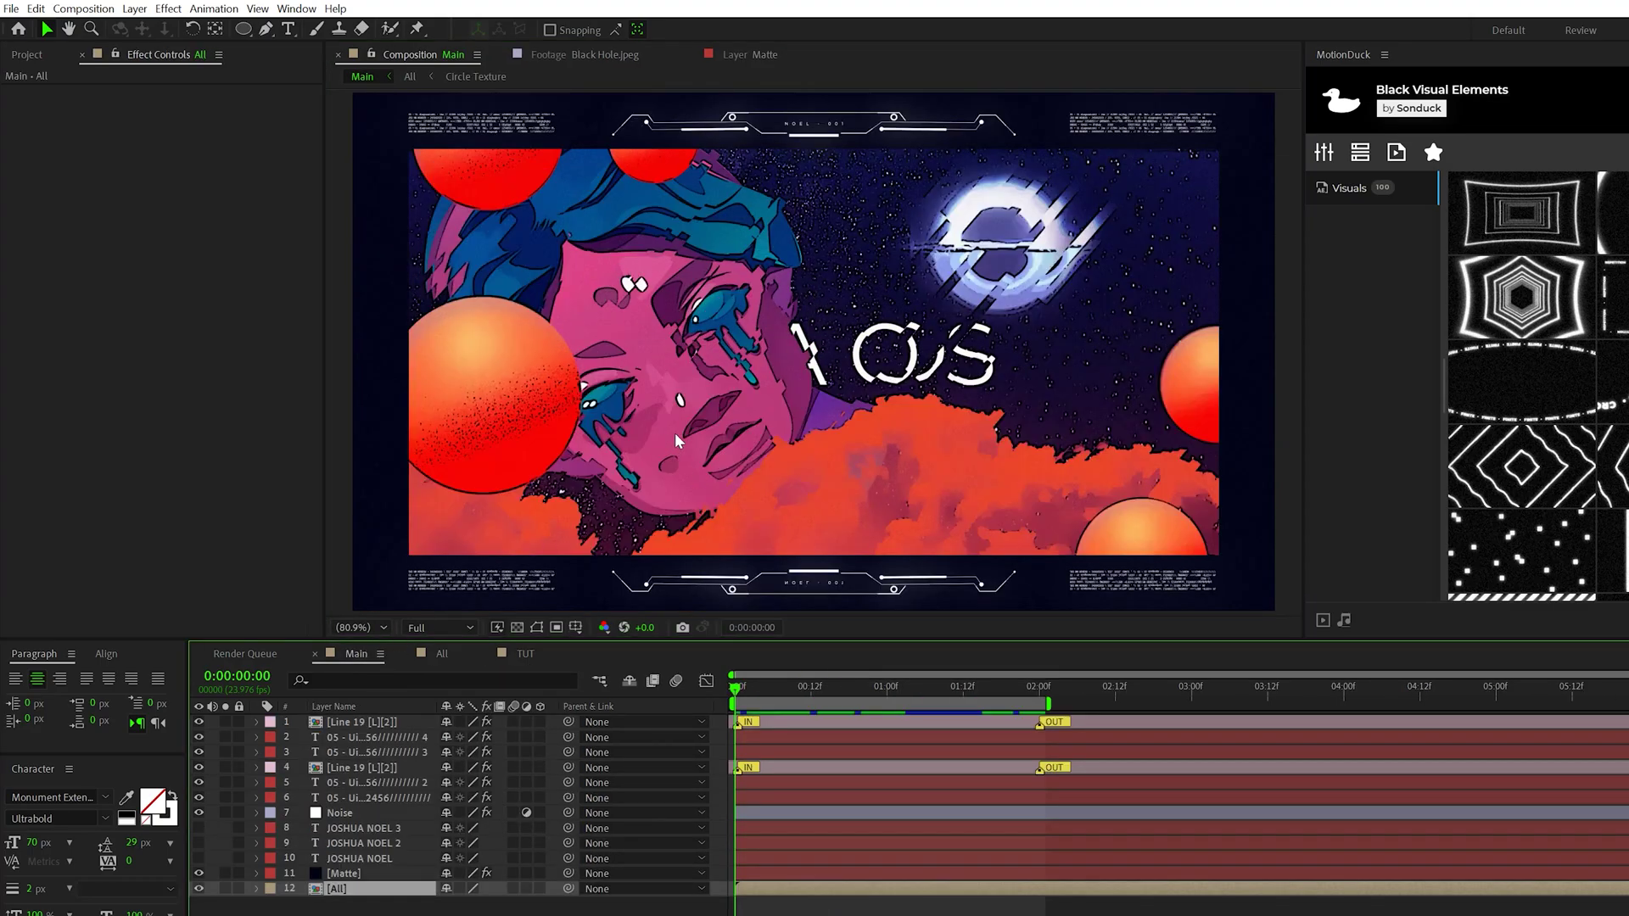
key("shift+period")
key("space")
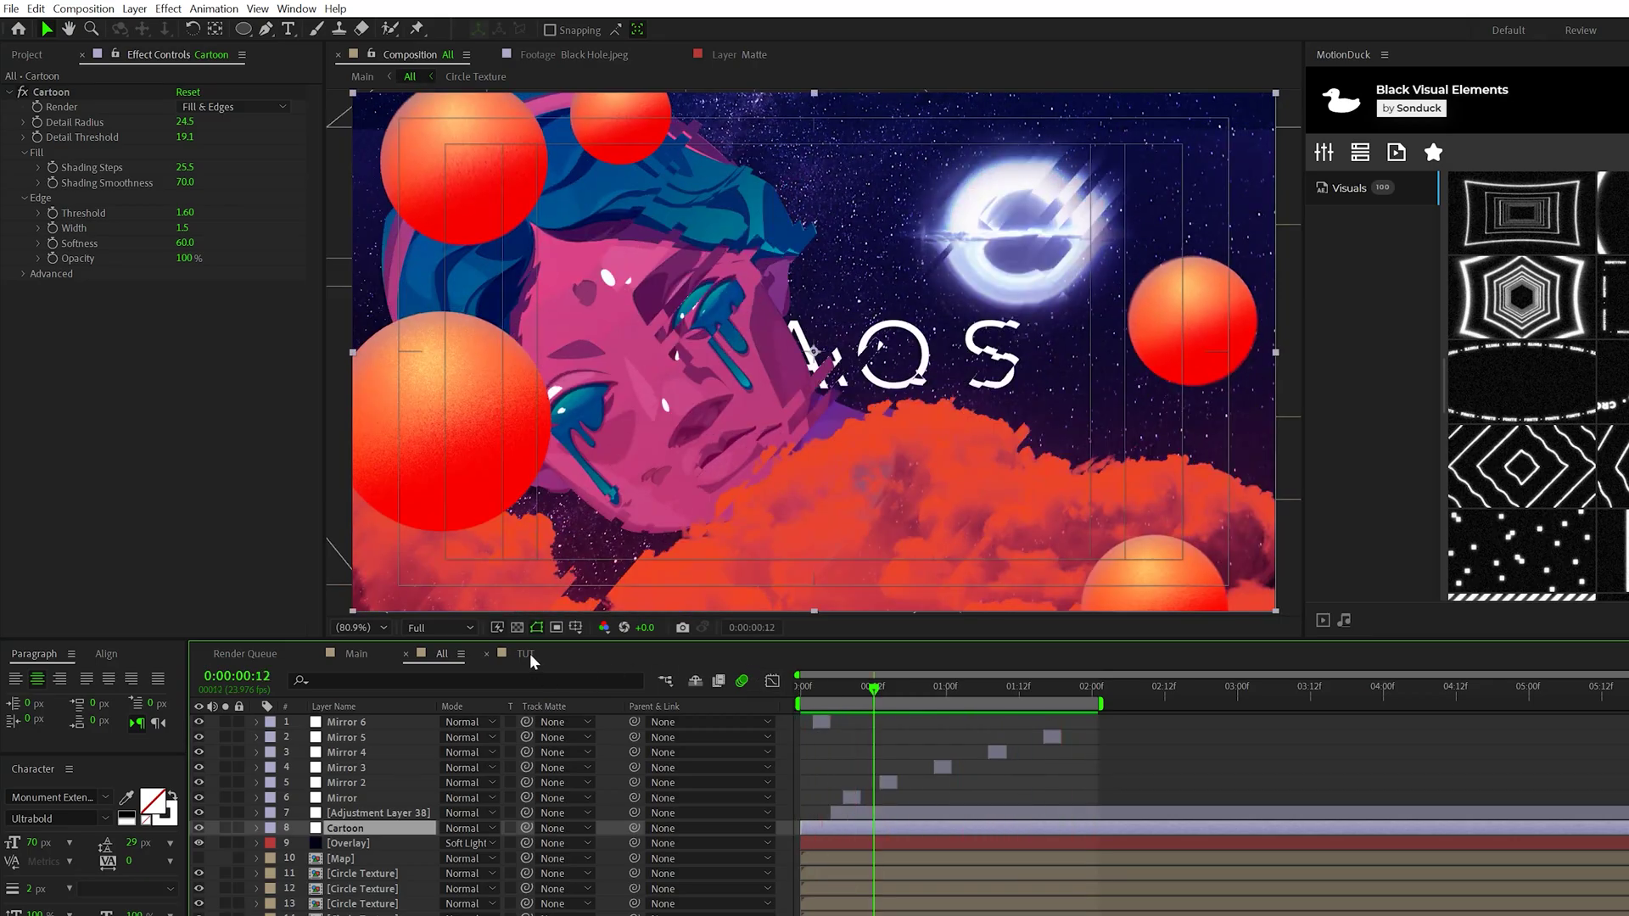
left_click(527, 653)
key("s")
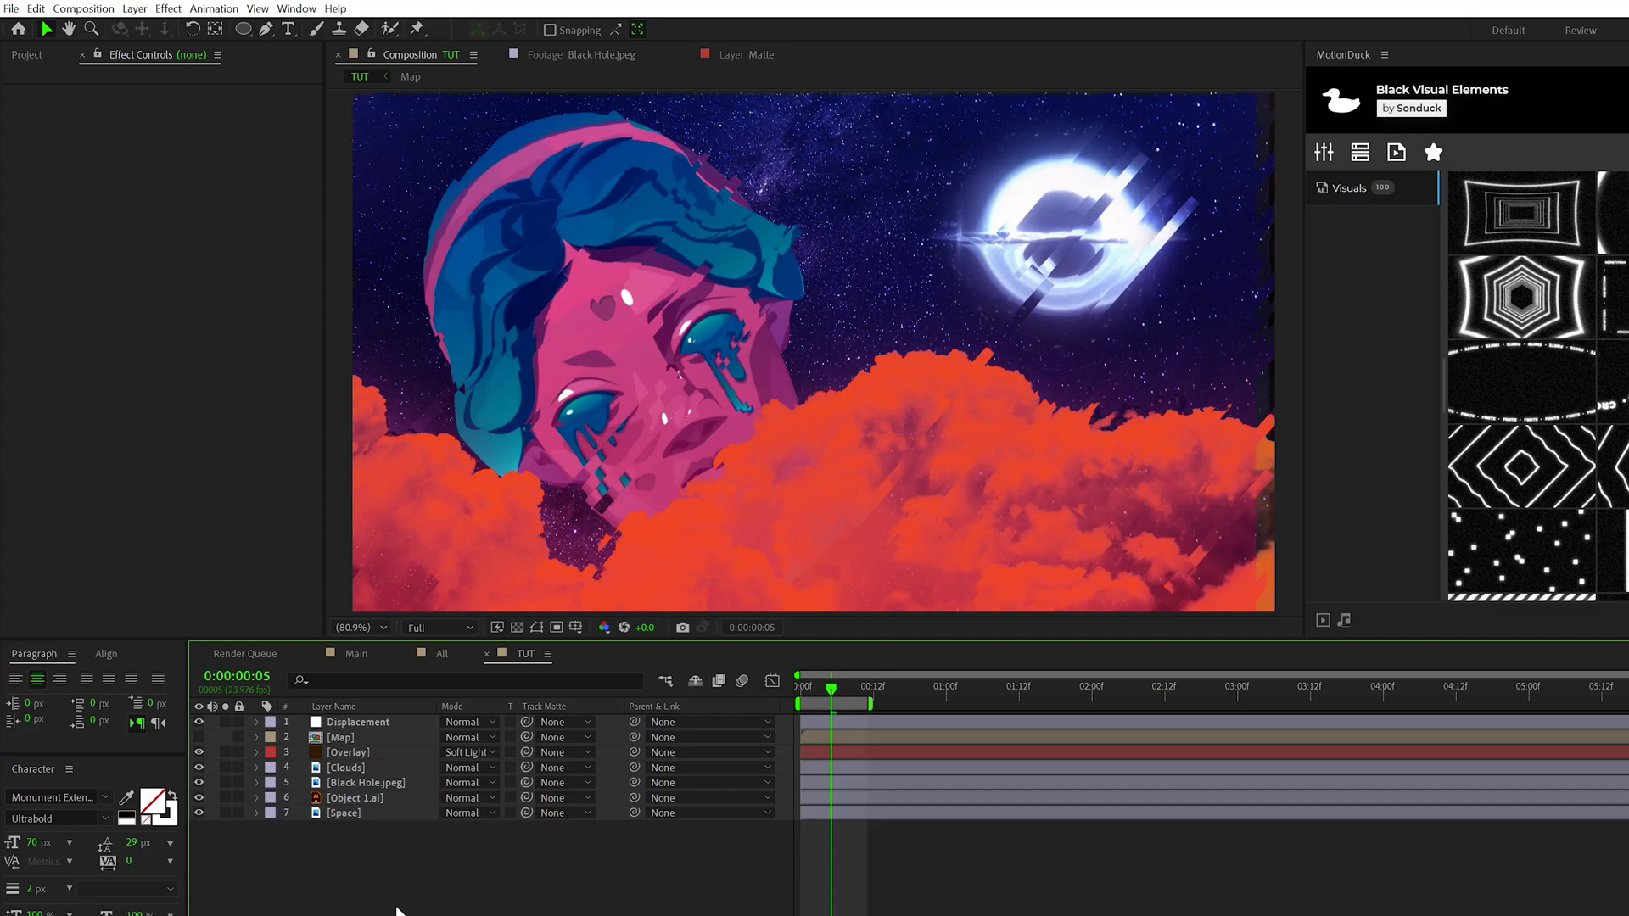
Add a new adjustment layer with the Stylize > Cartoon effect.
key("ctrl+alt+y")
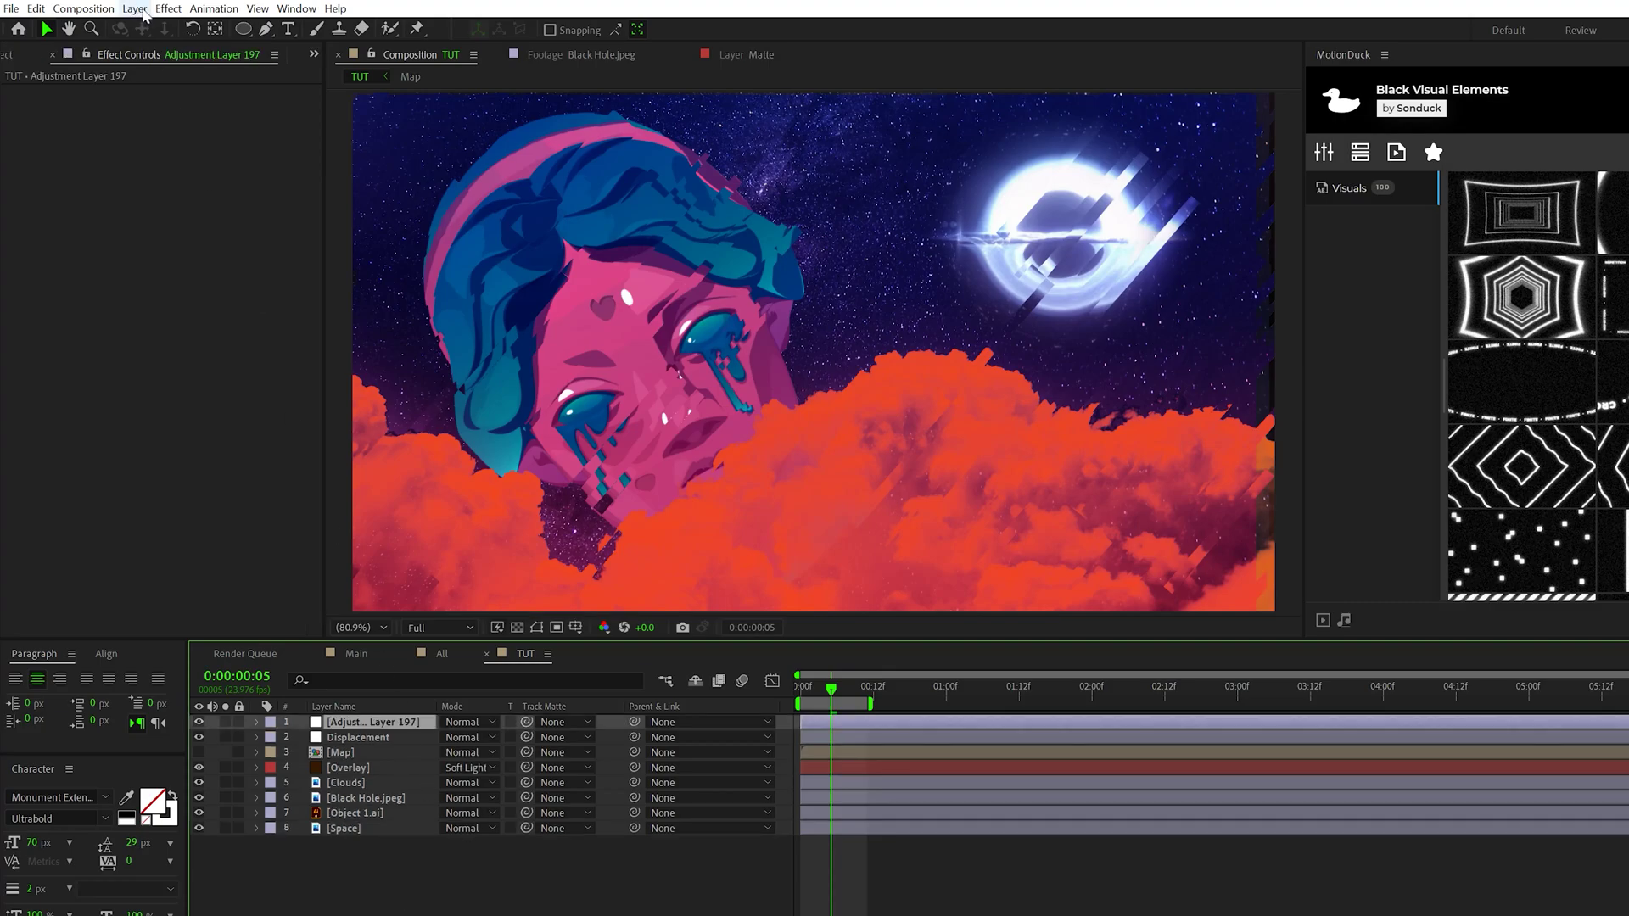
left_click(168, 8)
mouse_move(219, 514)
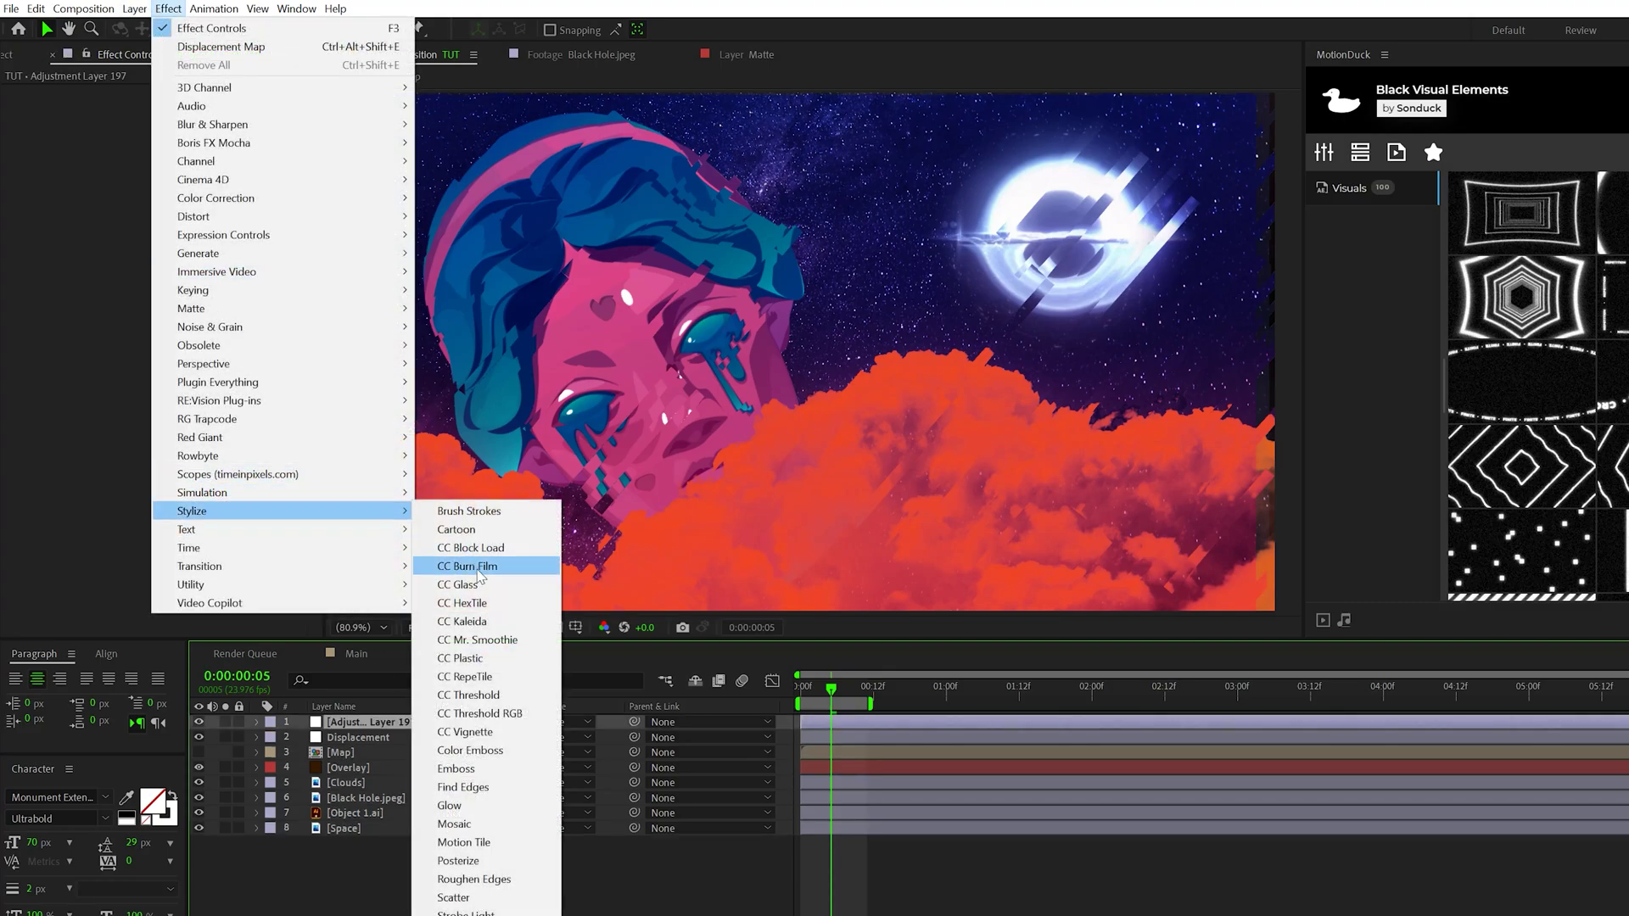
left_click(458, 529)
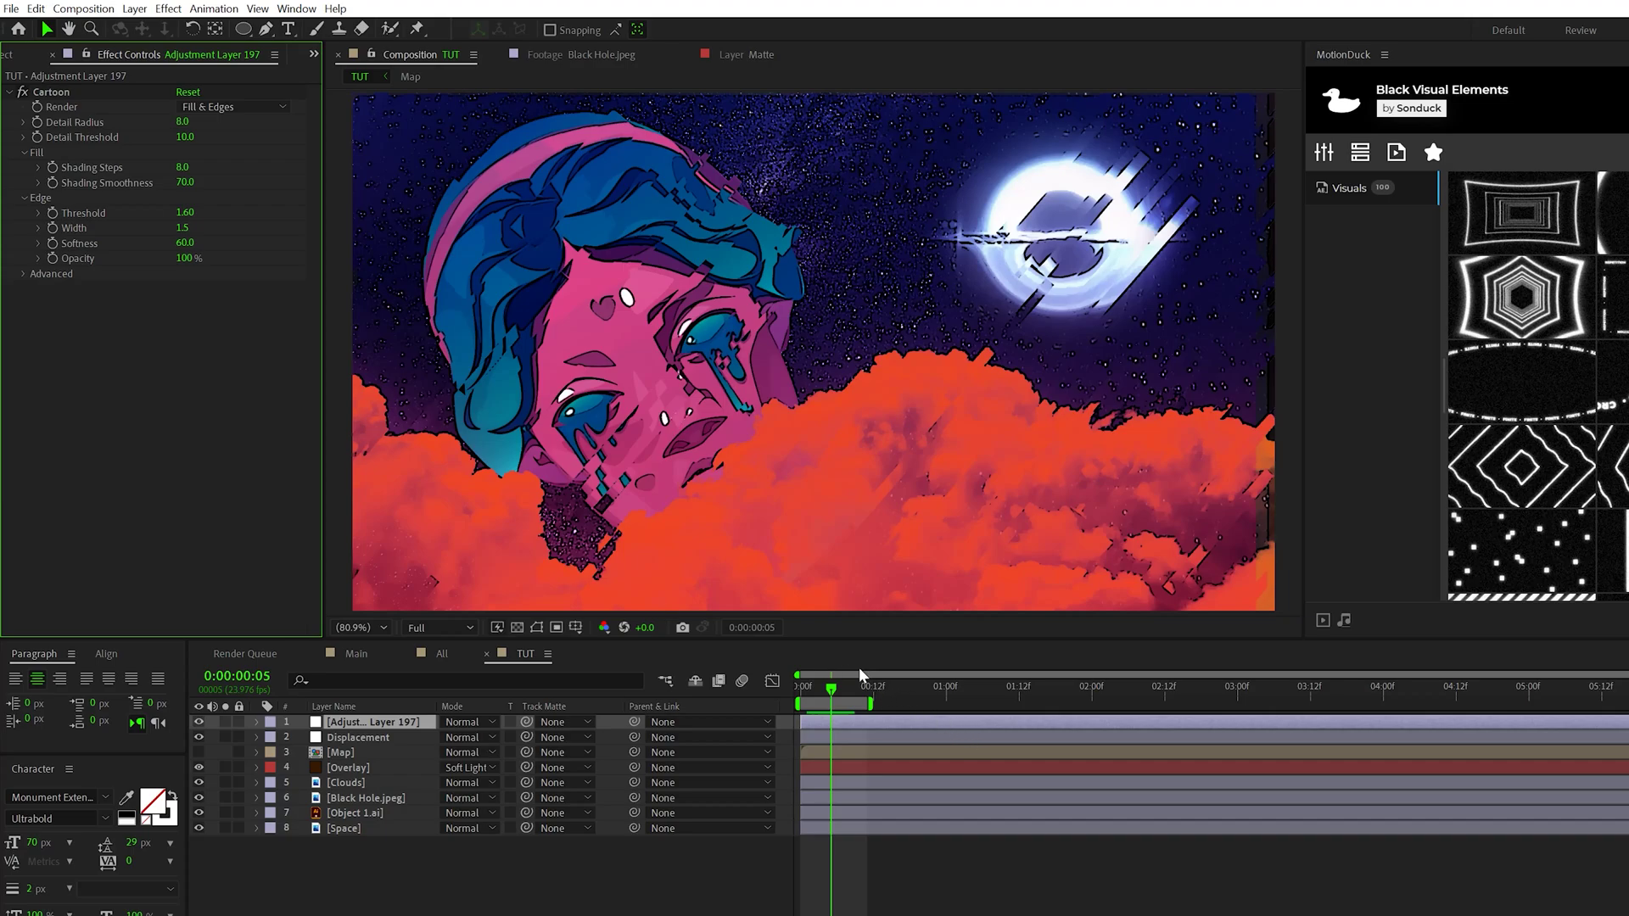
Keyframe the adjustment layer's Opacity from 0% at the start to 100% at frame 12.
left_click_drag(822, 699, 800, 699)
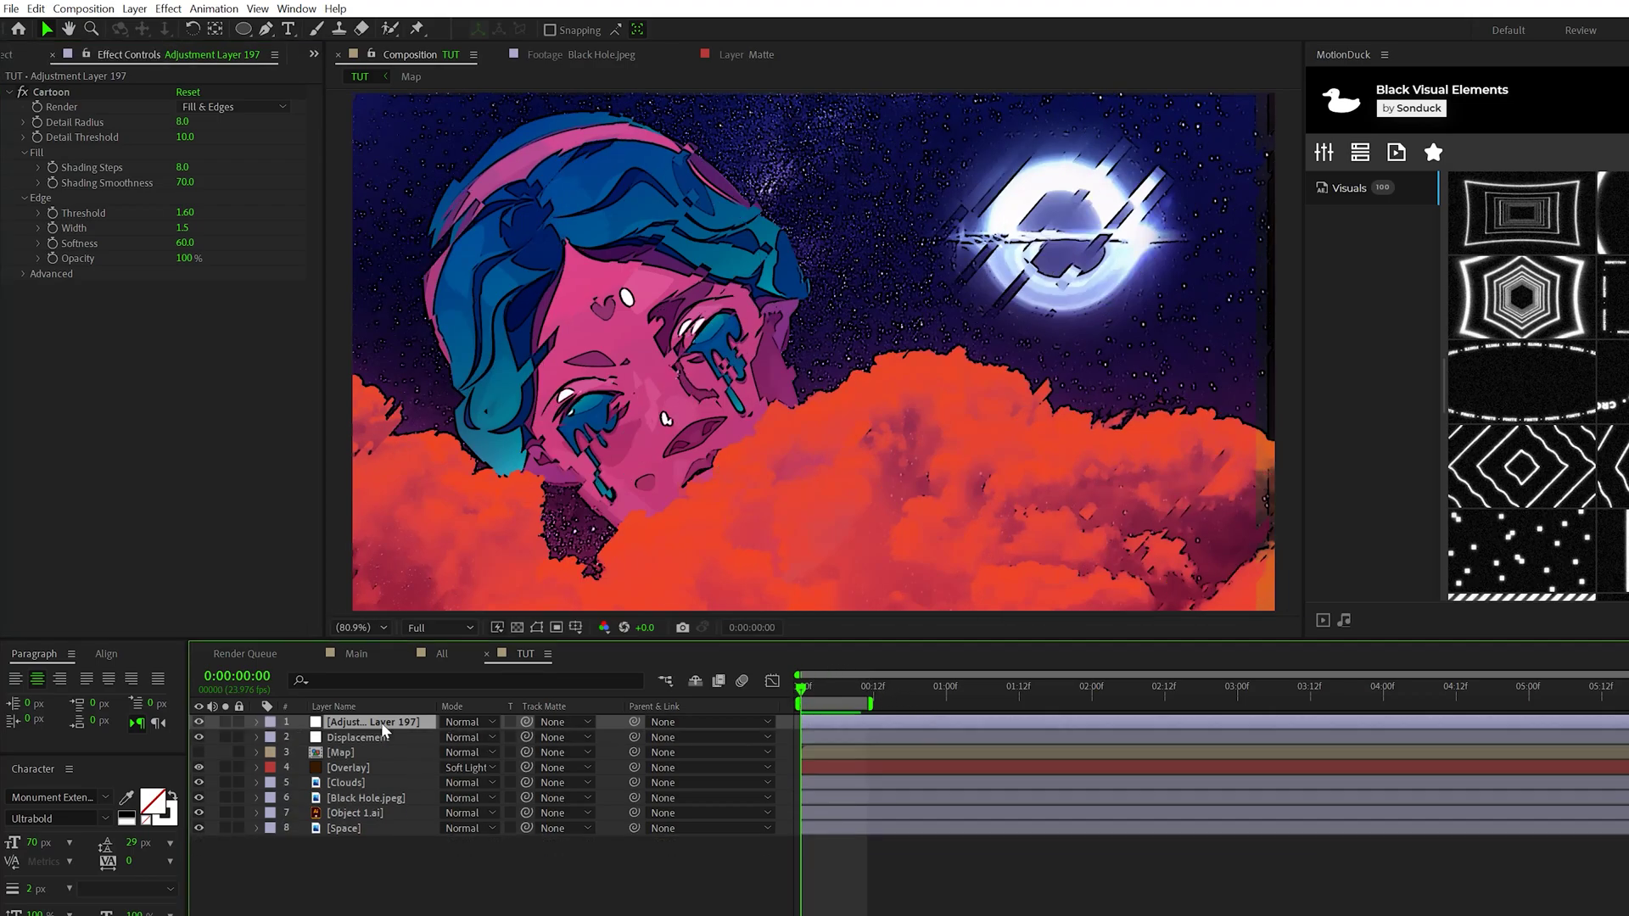
key("t")
left_click(302, 739)
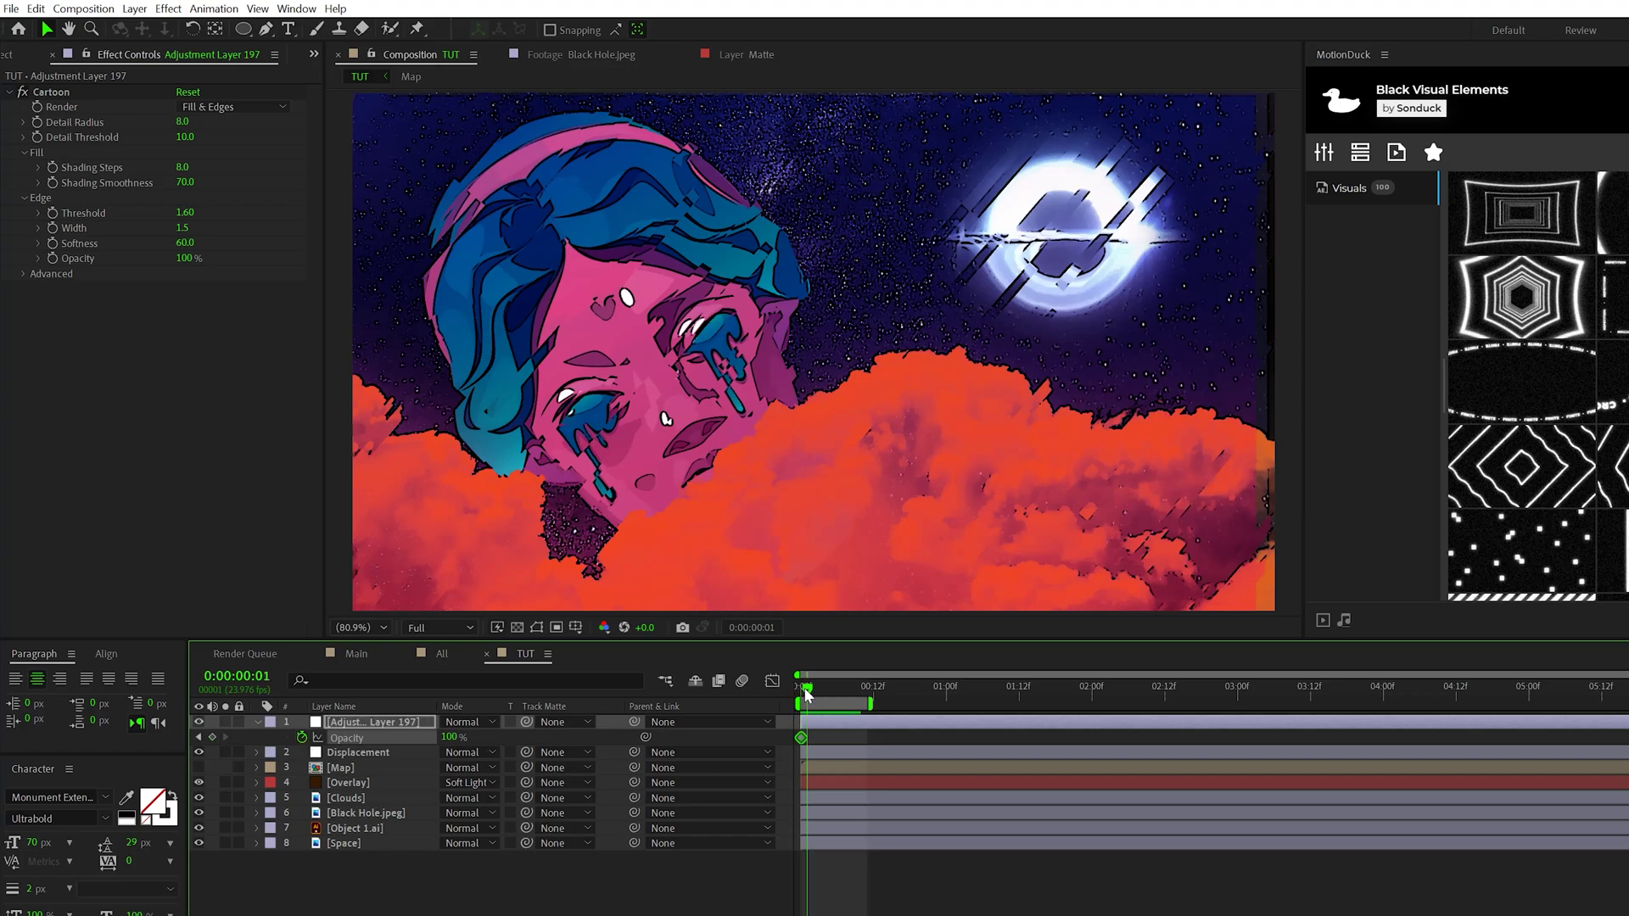
type("0")
left_click(520, 890)
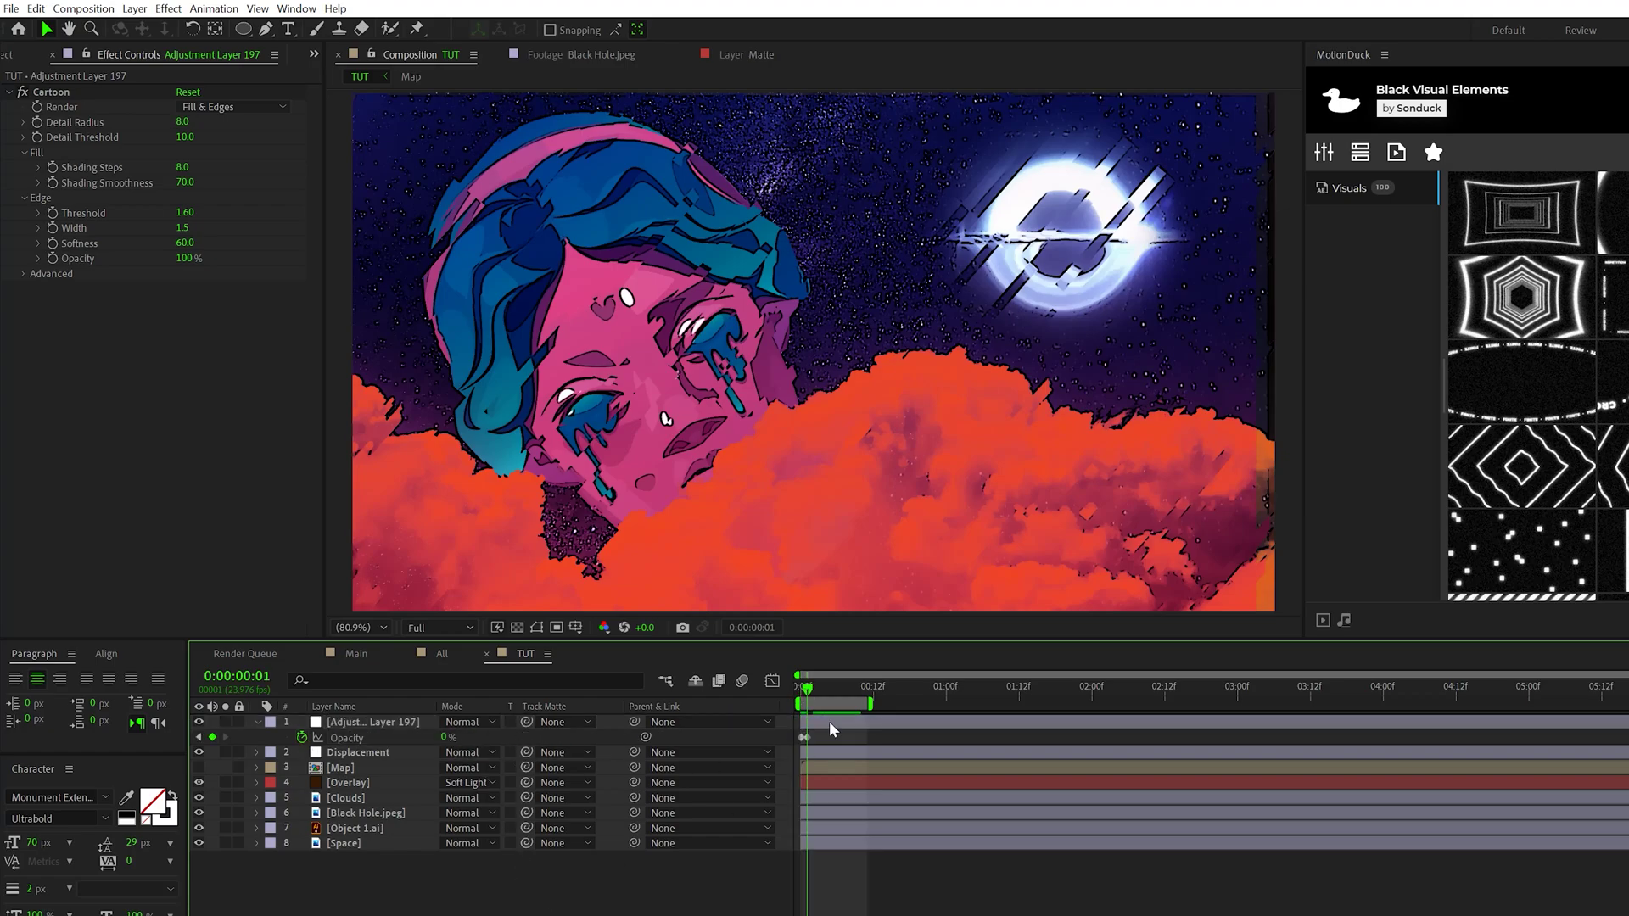
left_click_drag(836, 689, 874, 694)
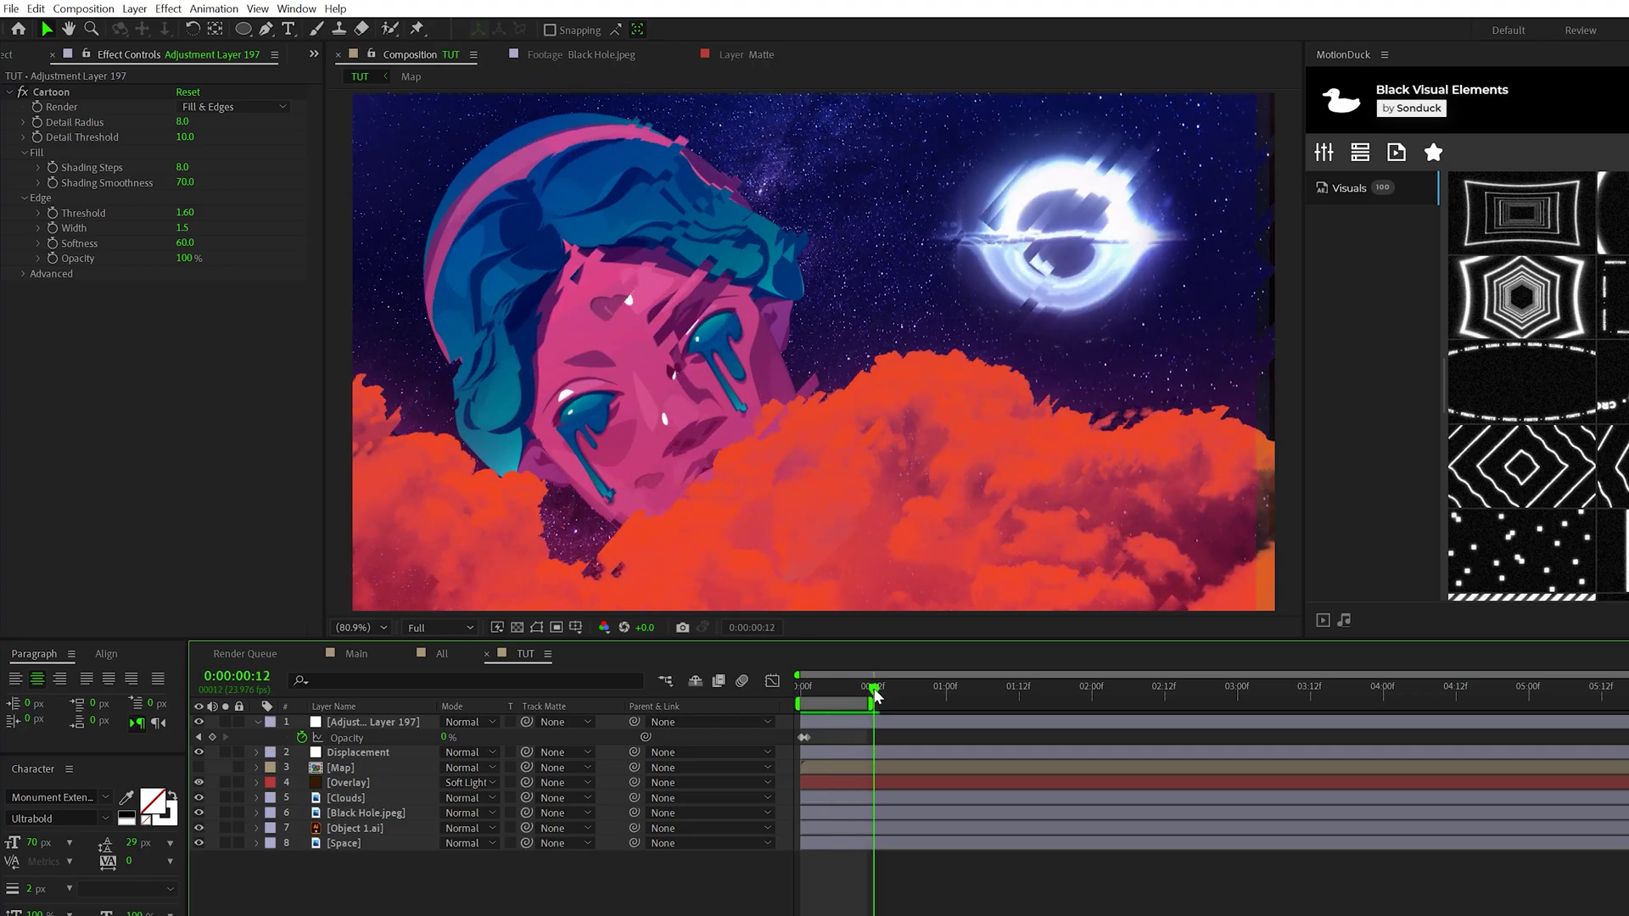
left_click(212, 737)
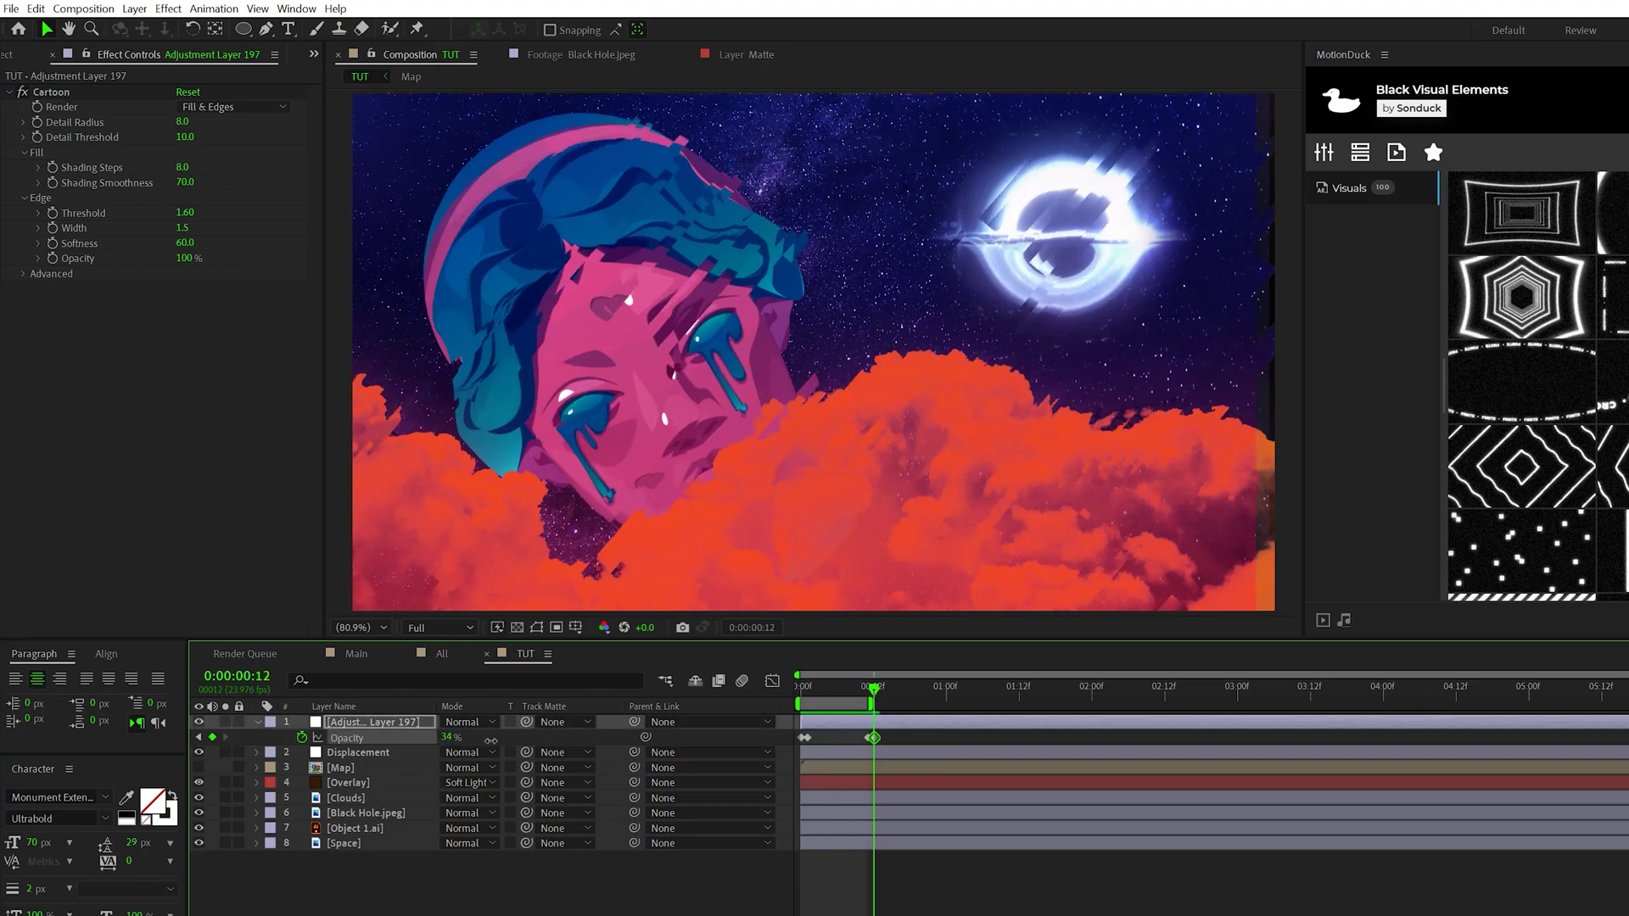
left_click_drag(494, 741, 641, 755)
left_click(625, 912)
Loop the opacity keyframes with a loopOut() expression and extend the work area to 1:12.
left_click(301, 737, "alt")
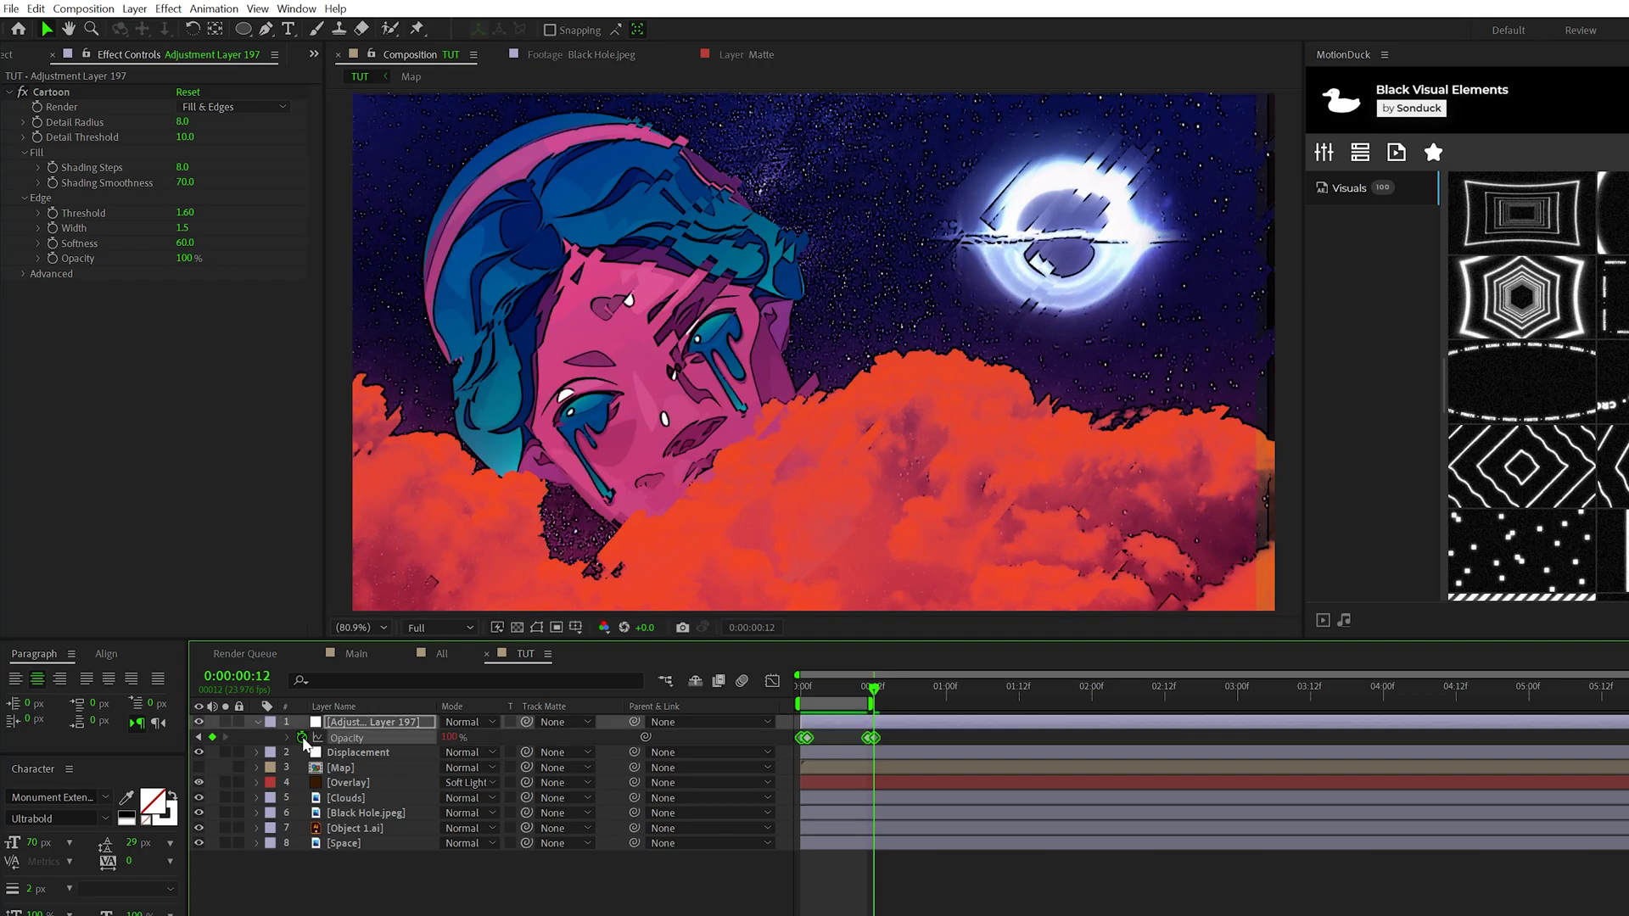
type("loopOu")
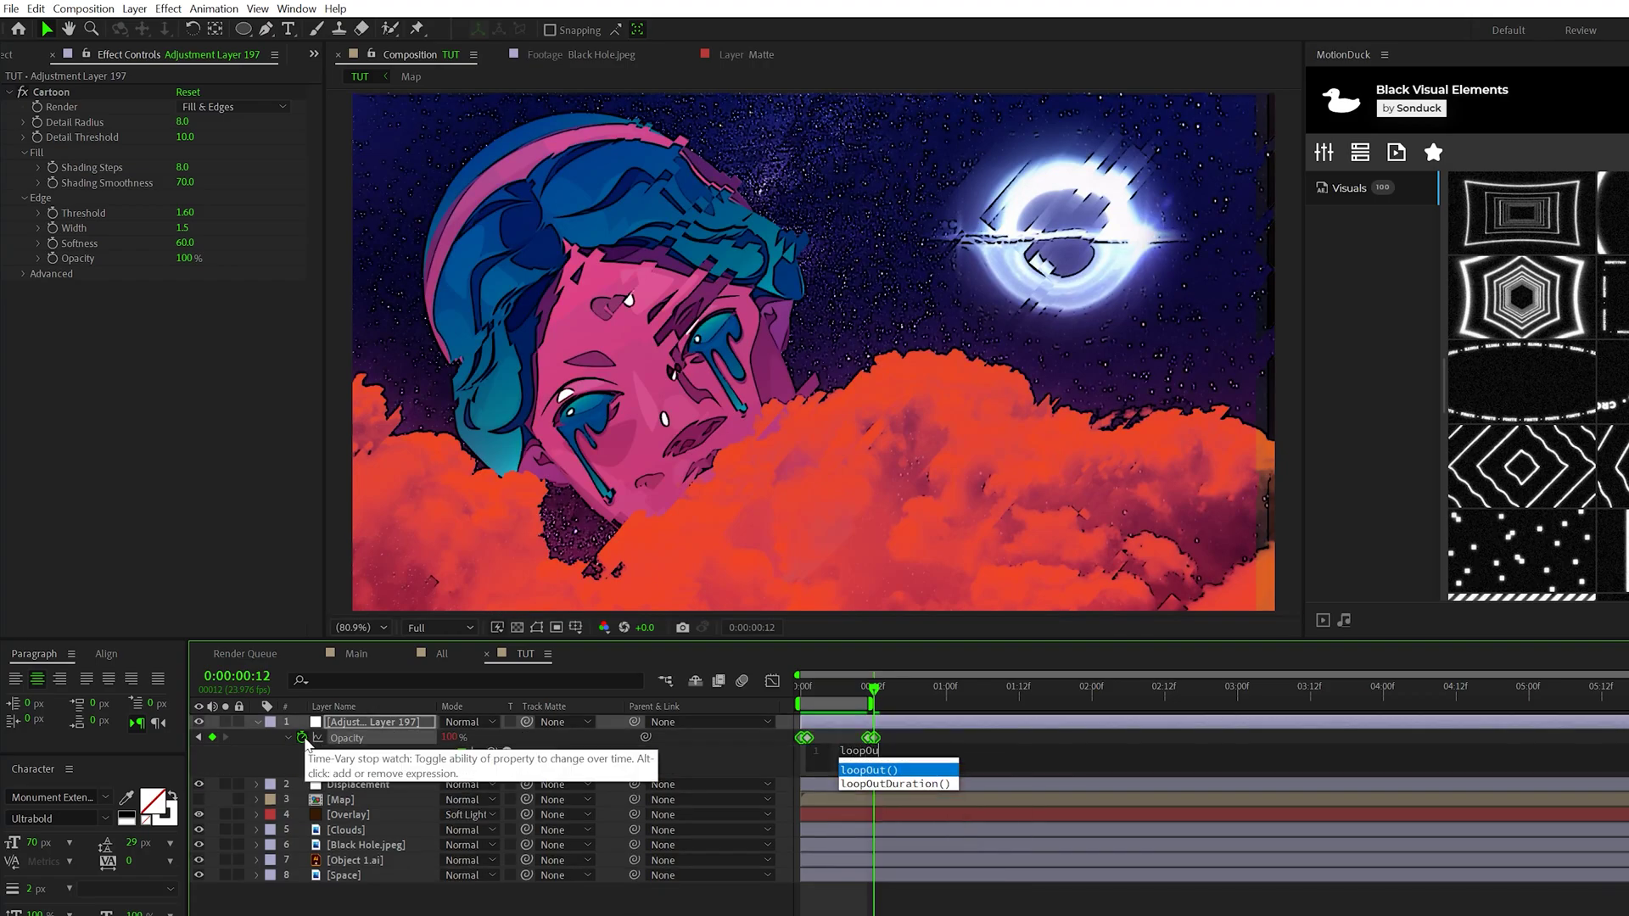
key("Return")
left_click(734, 845)
left_click_drag(874, 691, 1023, 696)
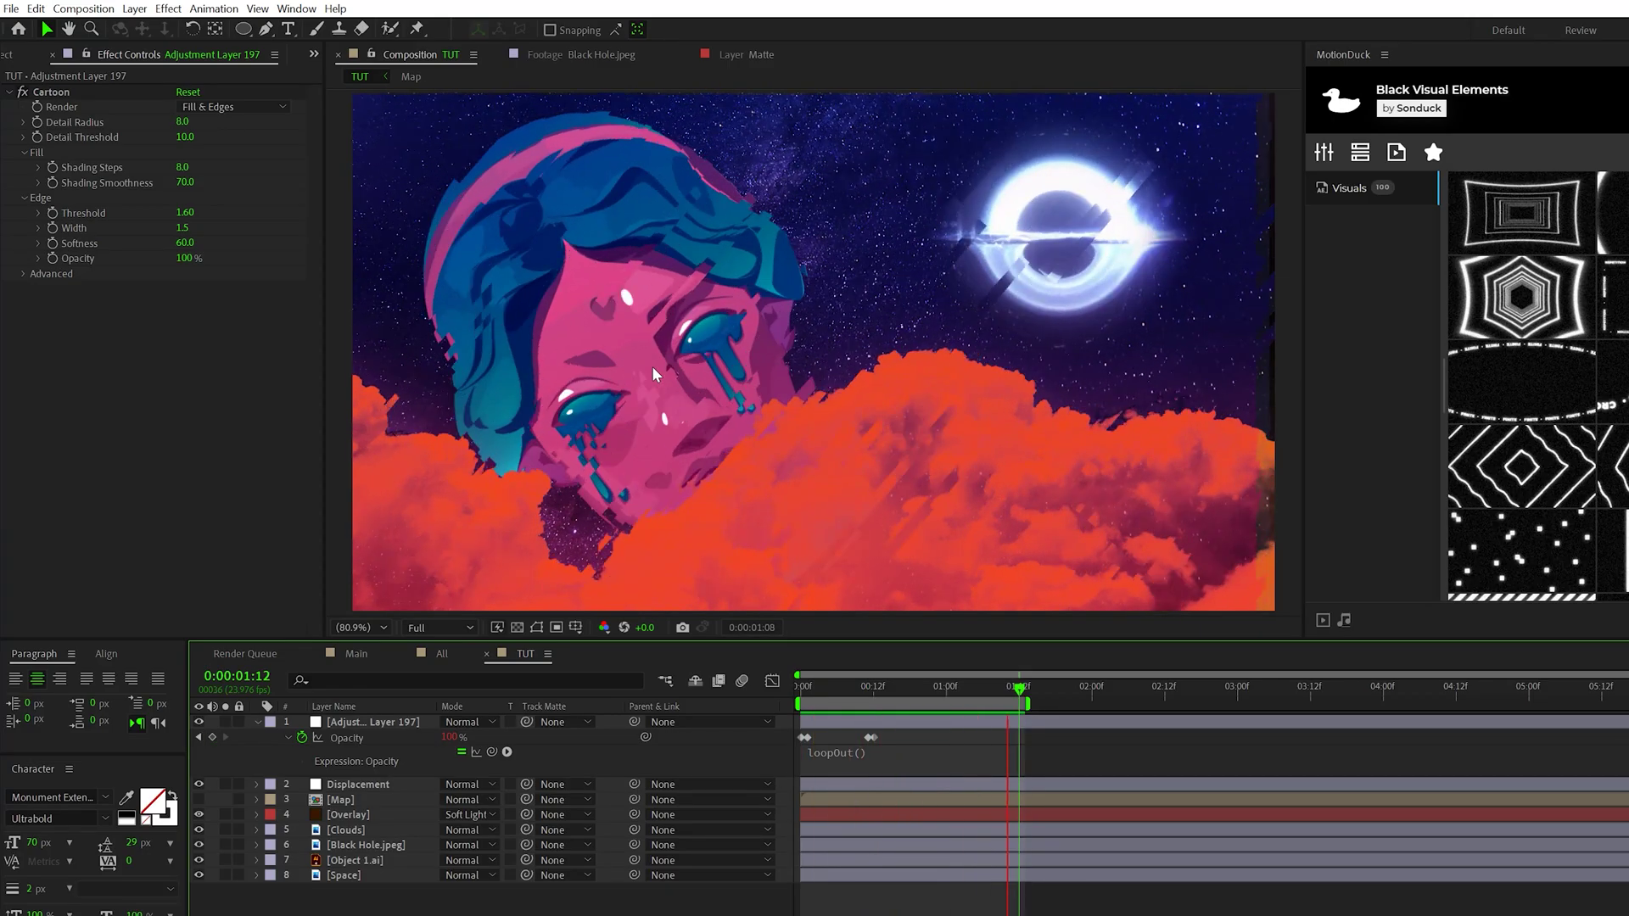
left_click(349, 723)
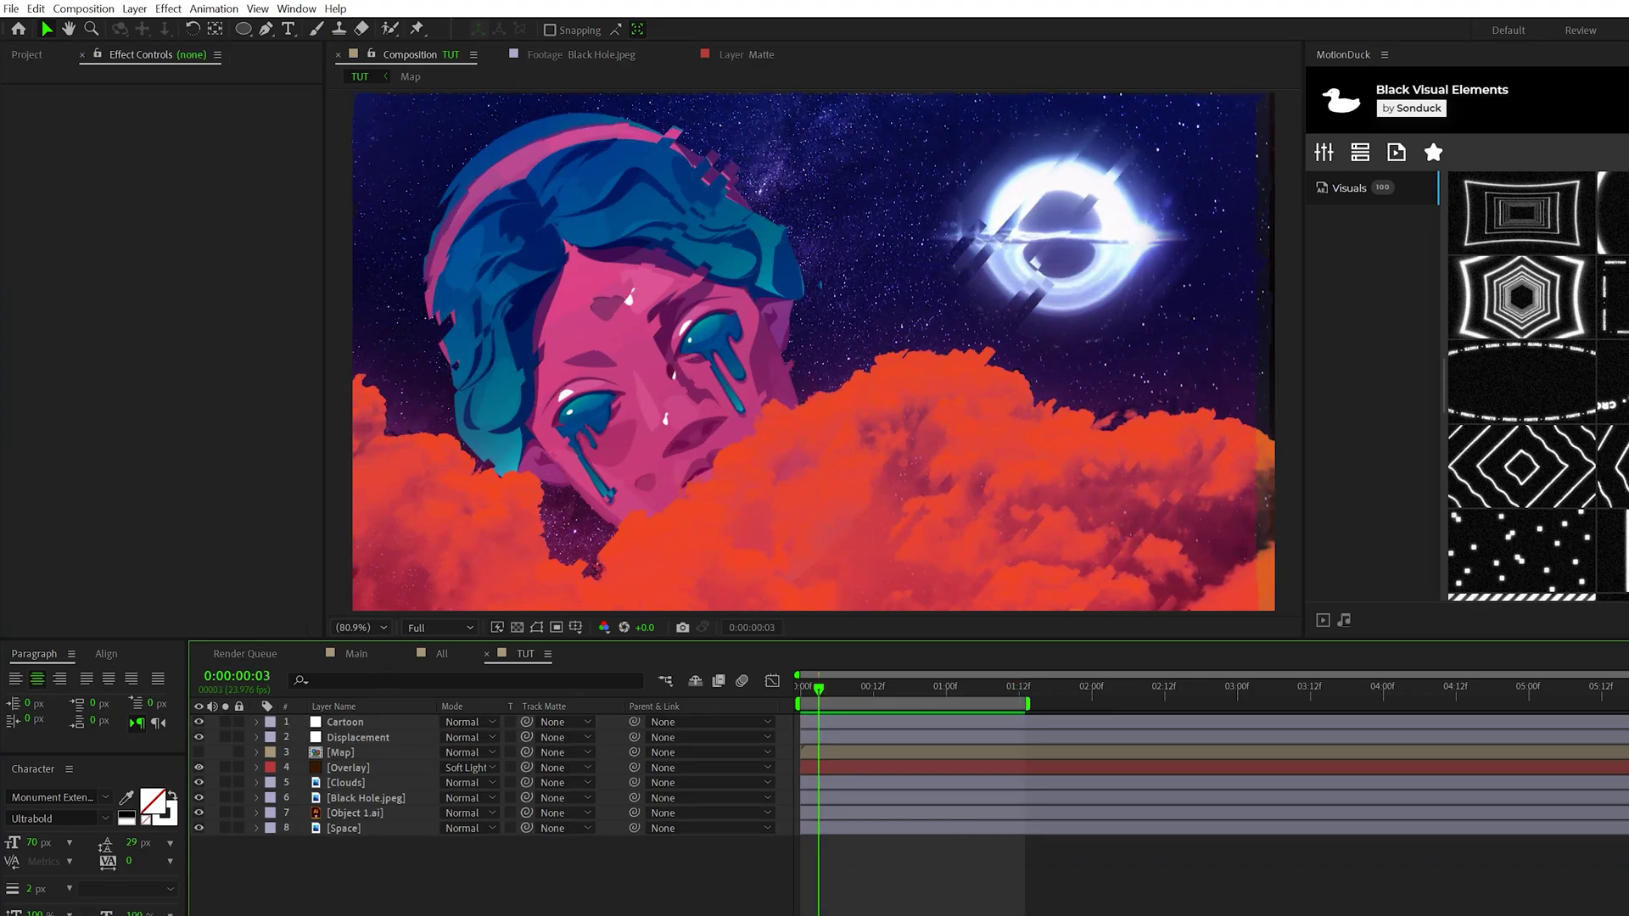
Add an adjustment layer with Shift Channels, setting Take Blue From to Full Off.
key("ctrl+alt+y")
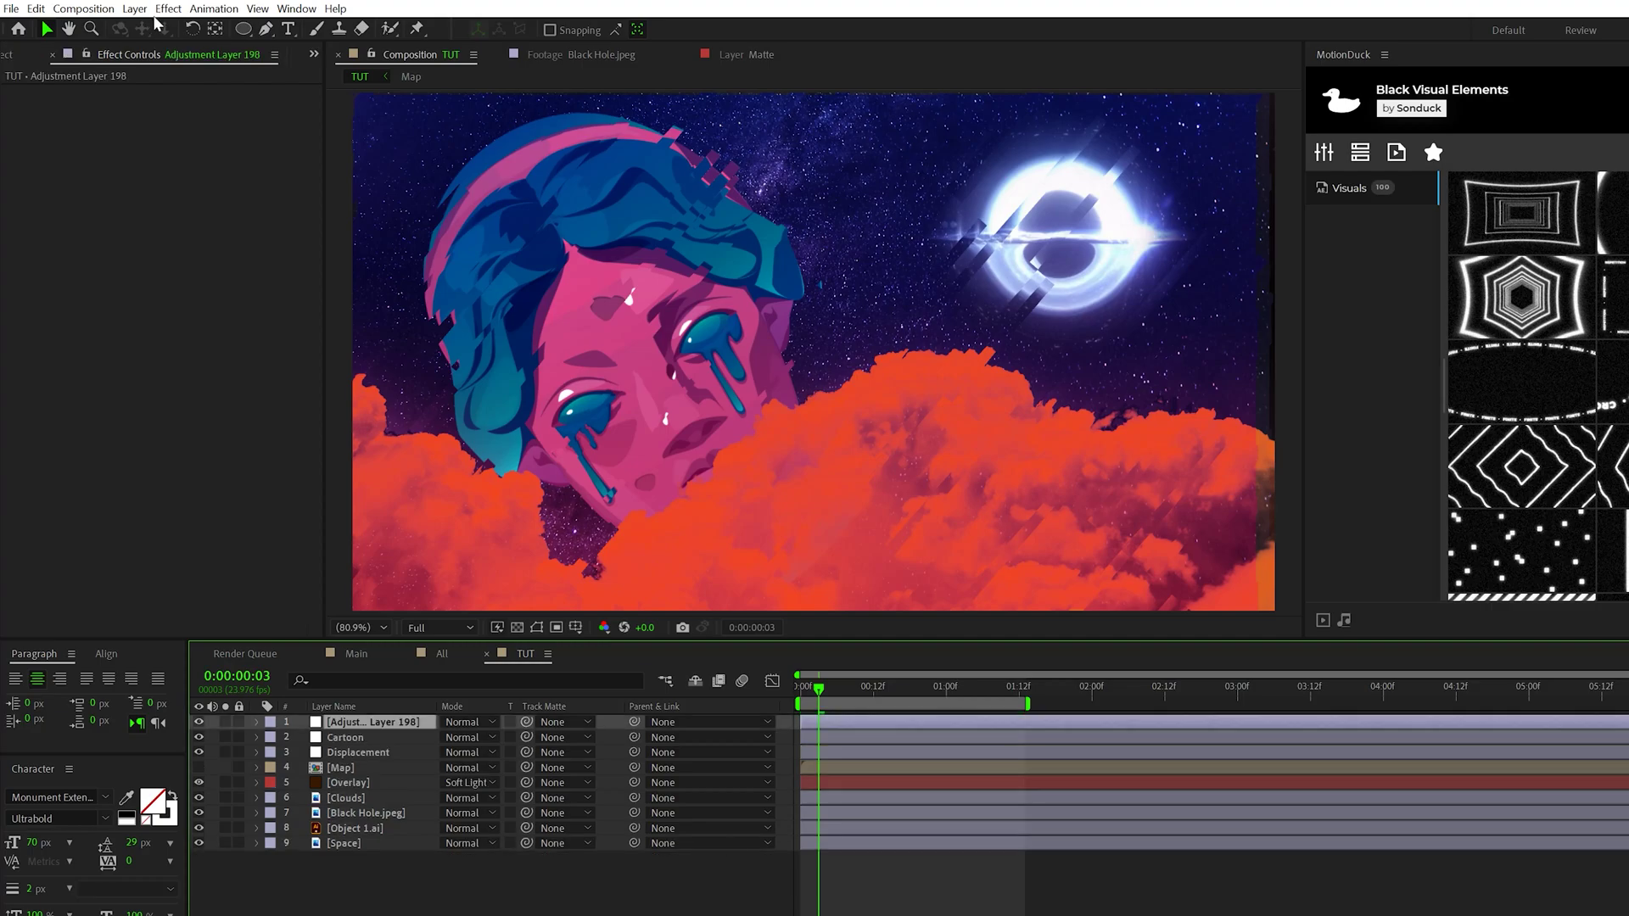
left_click(163, 10)
mouse_move(341, 163)
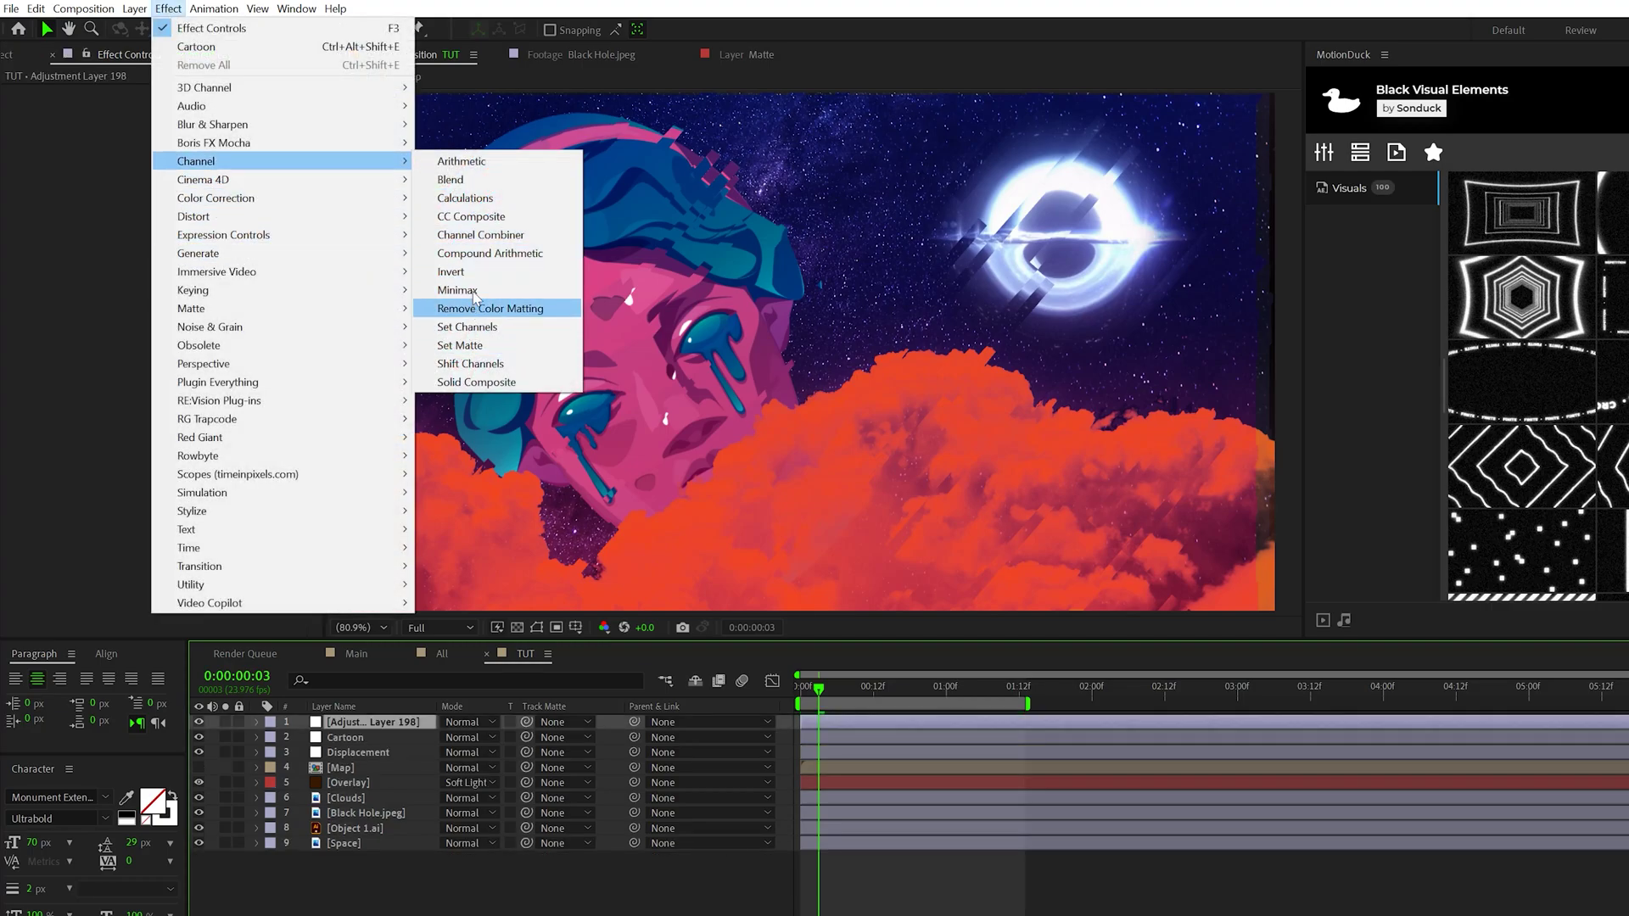
left_click(470, 364)
left_click(194, 154)
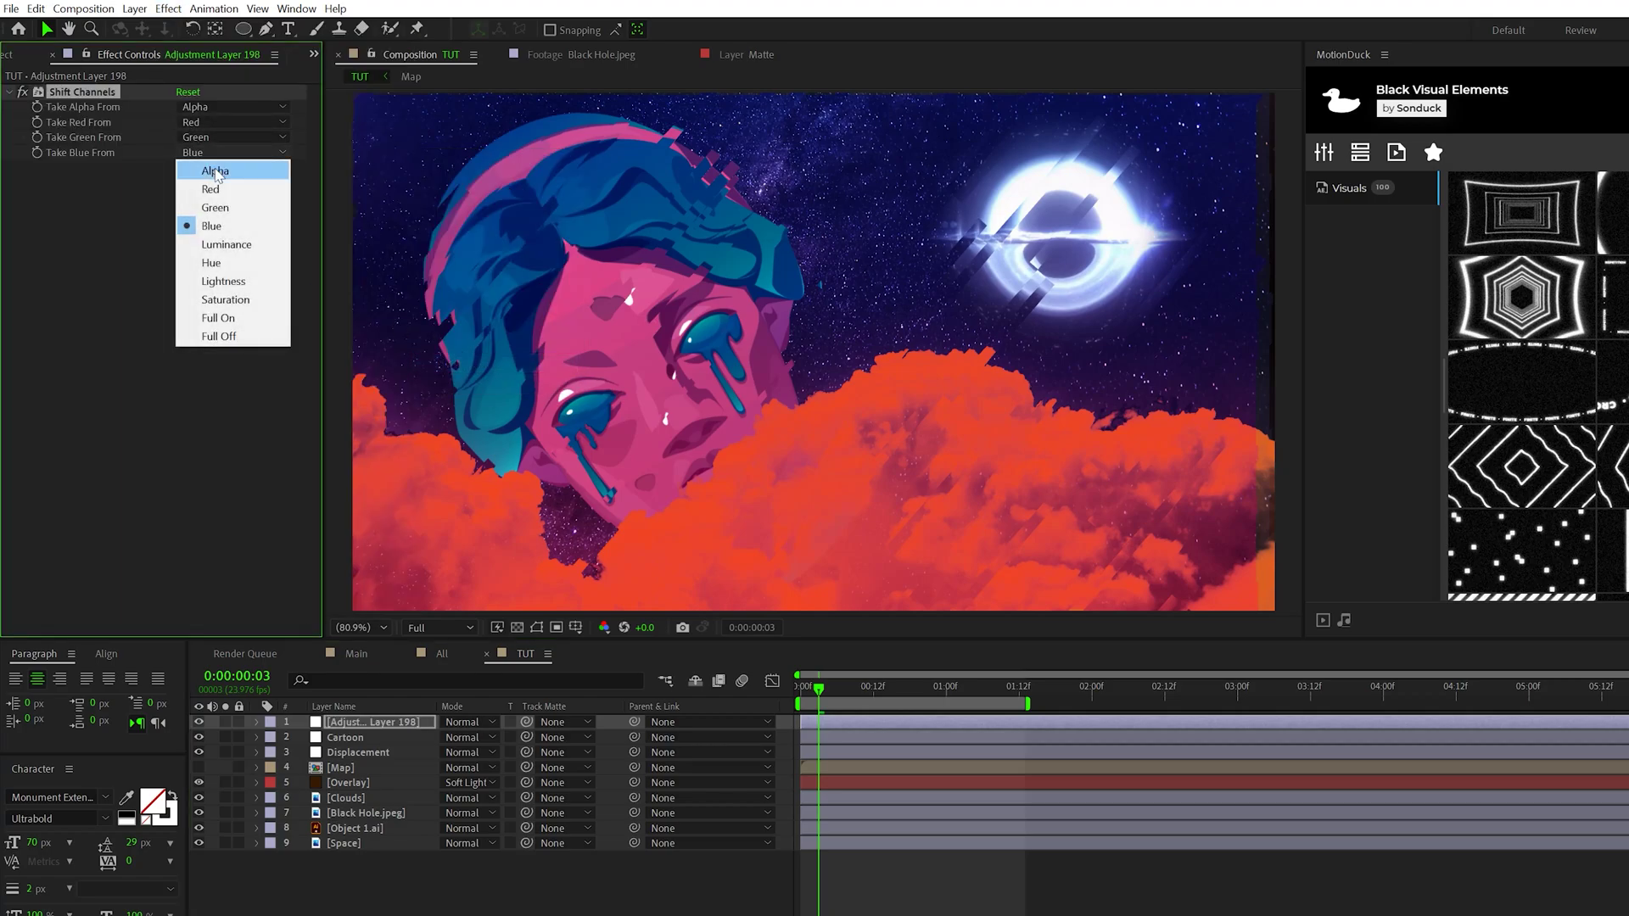
left_click(221, 337)
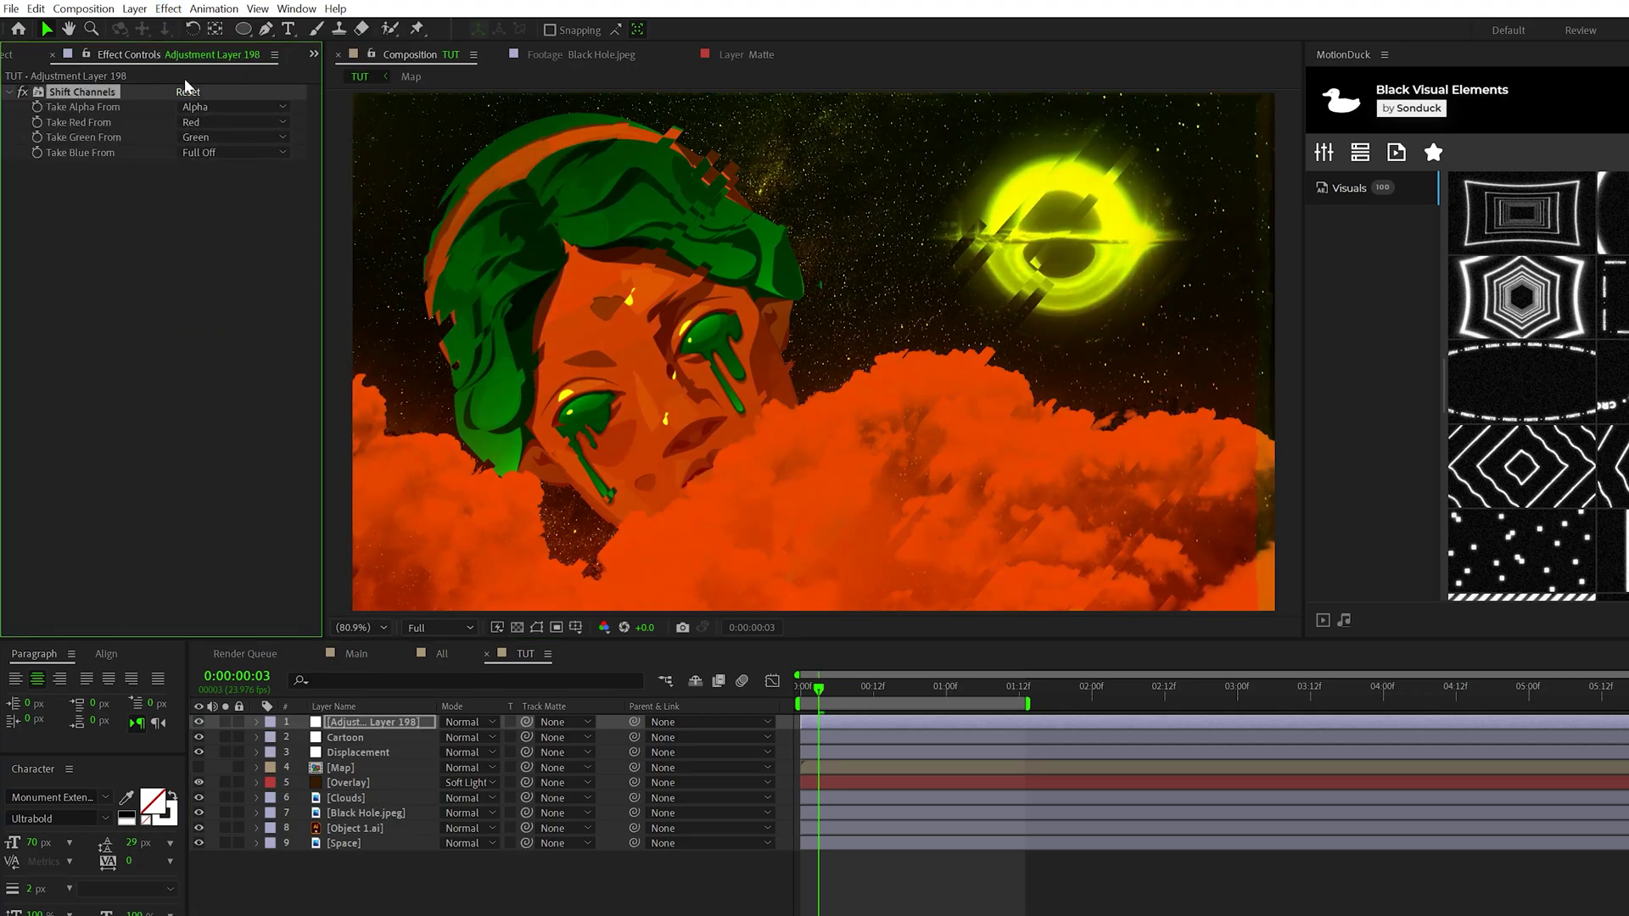
Add CC Threshold RGB to that layer with Invert Red and Invert Blue checked.
left_click(168, 9)
mouse_move(210, 509)
left_click(481, 714)
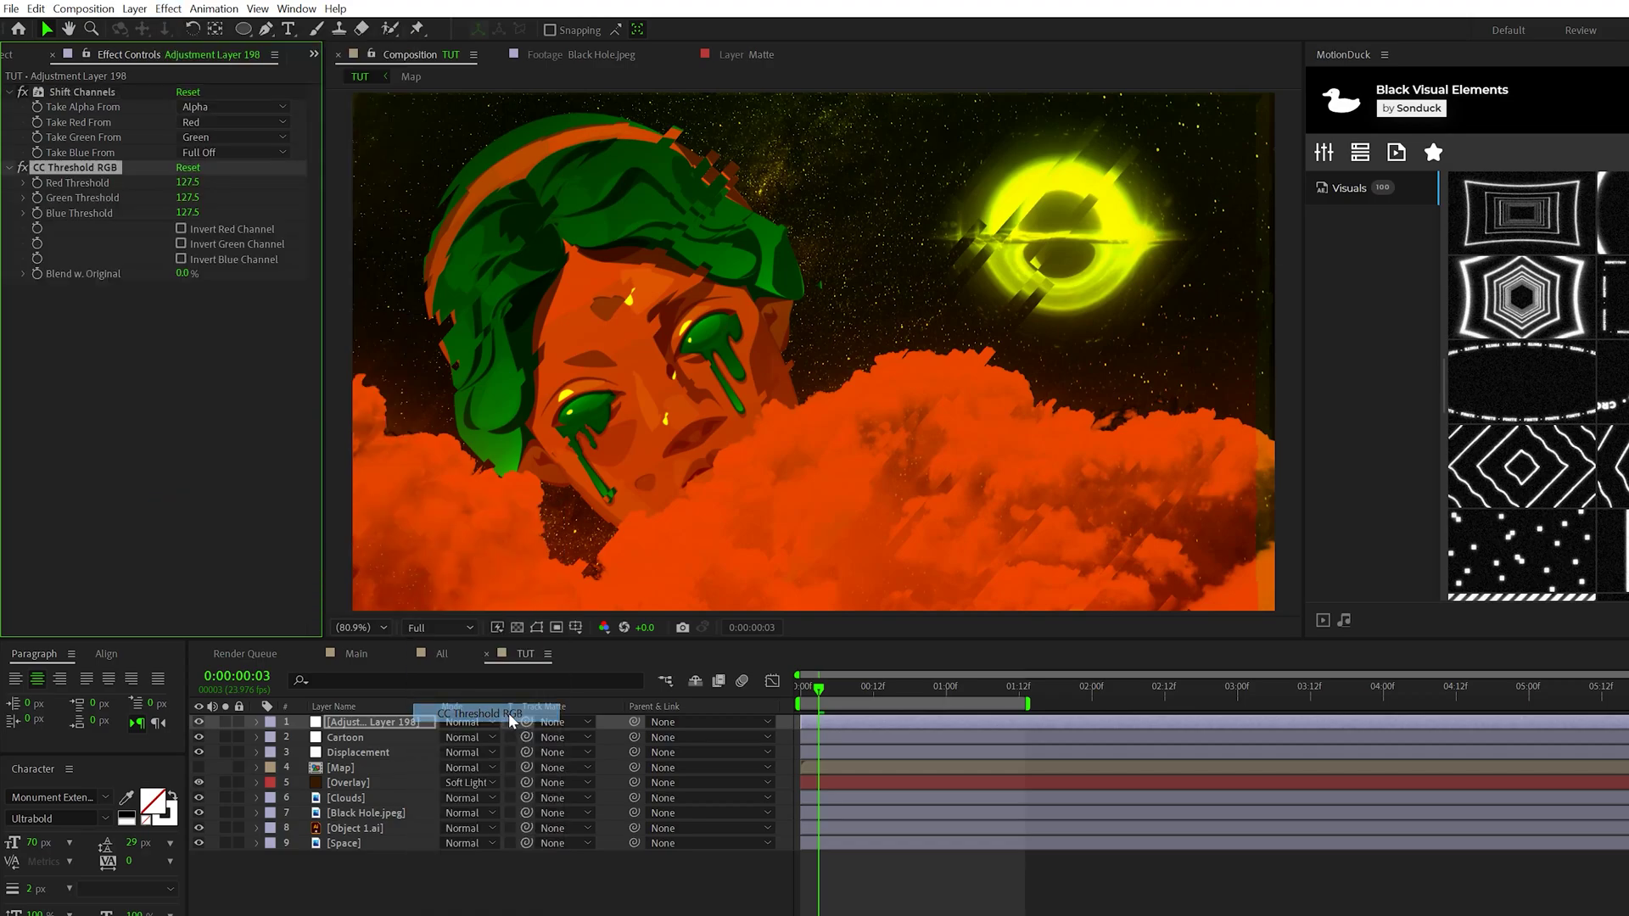
left_click(181, 229)
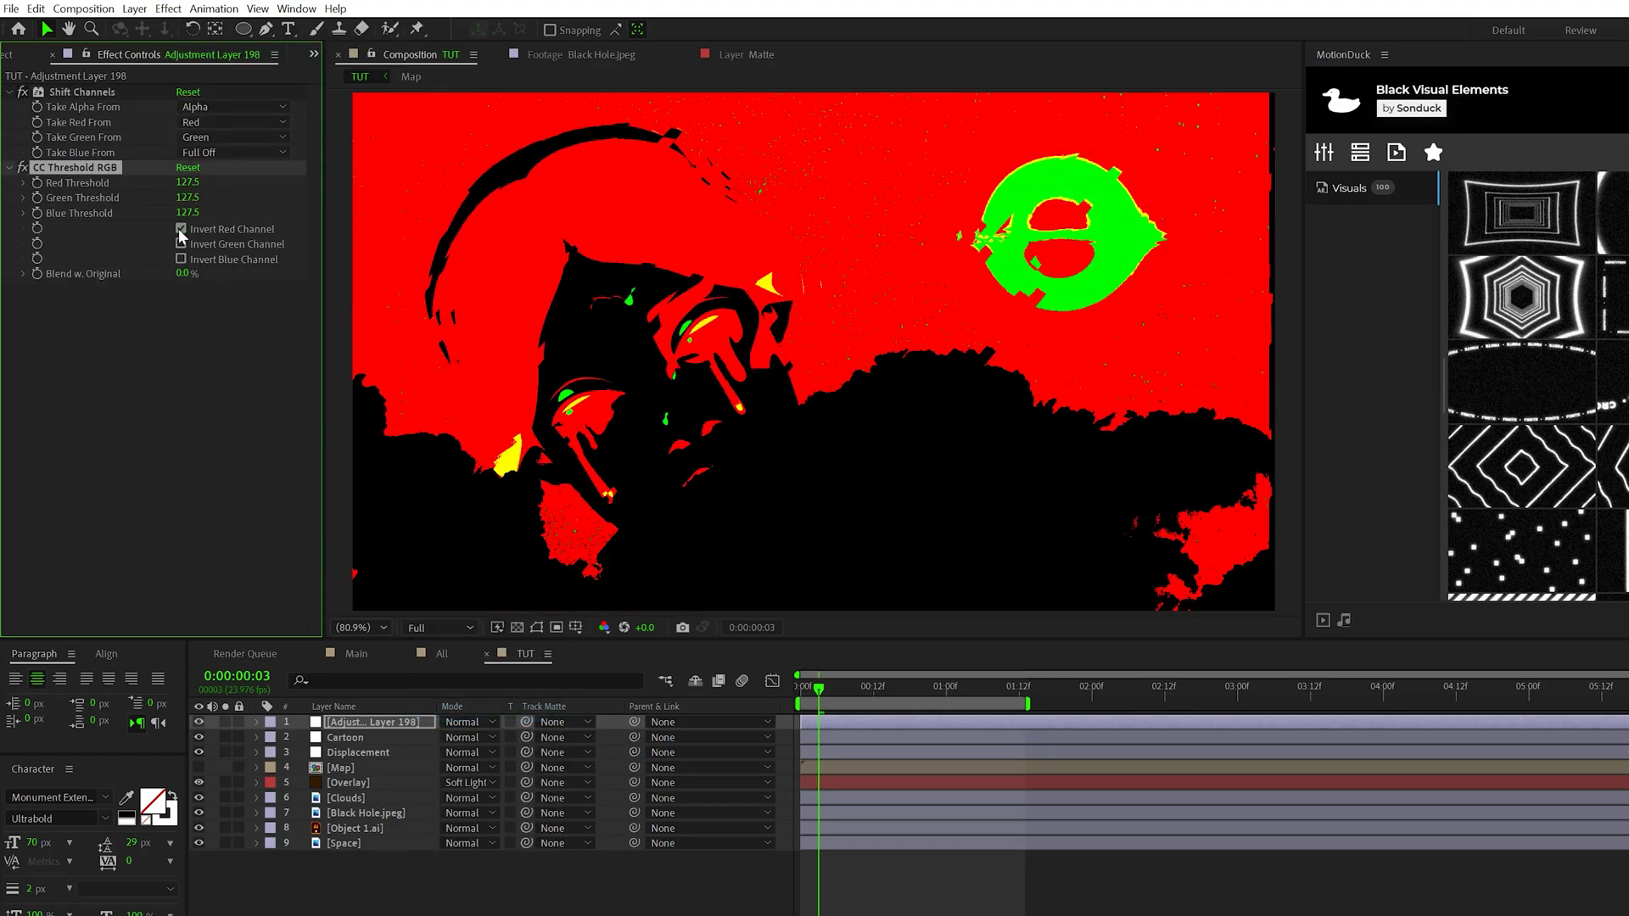
left_click(181, 259)
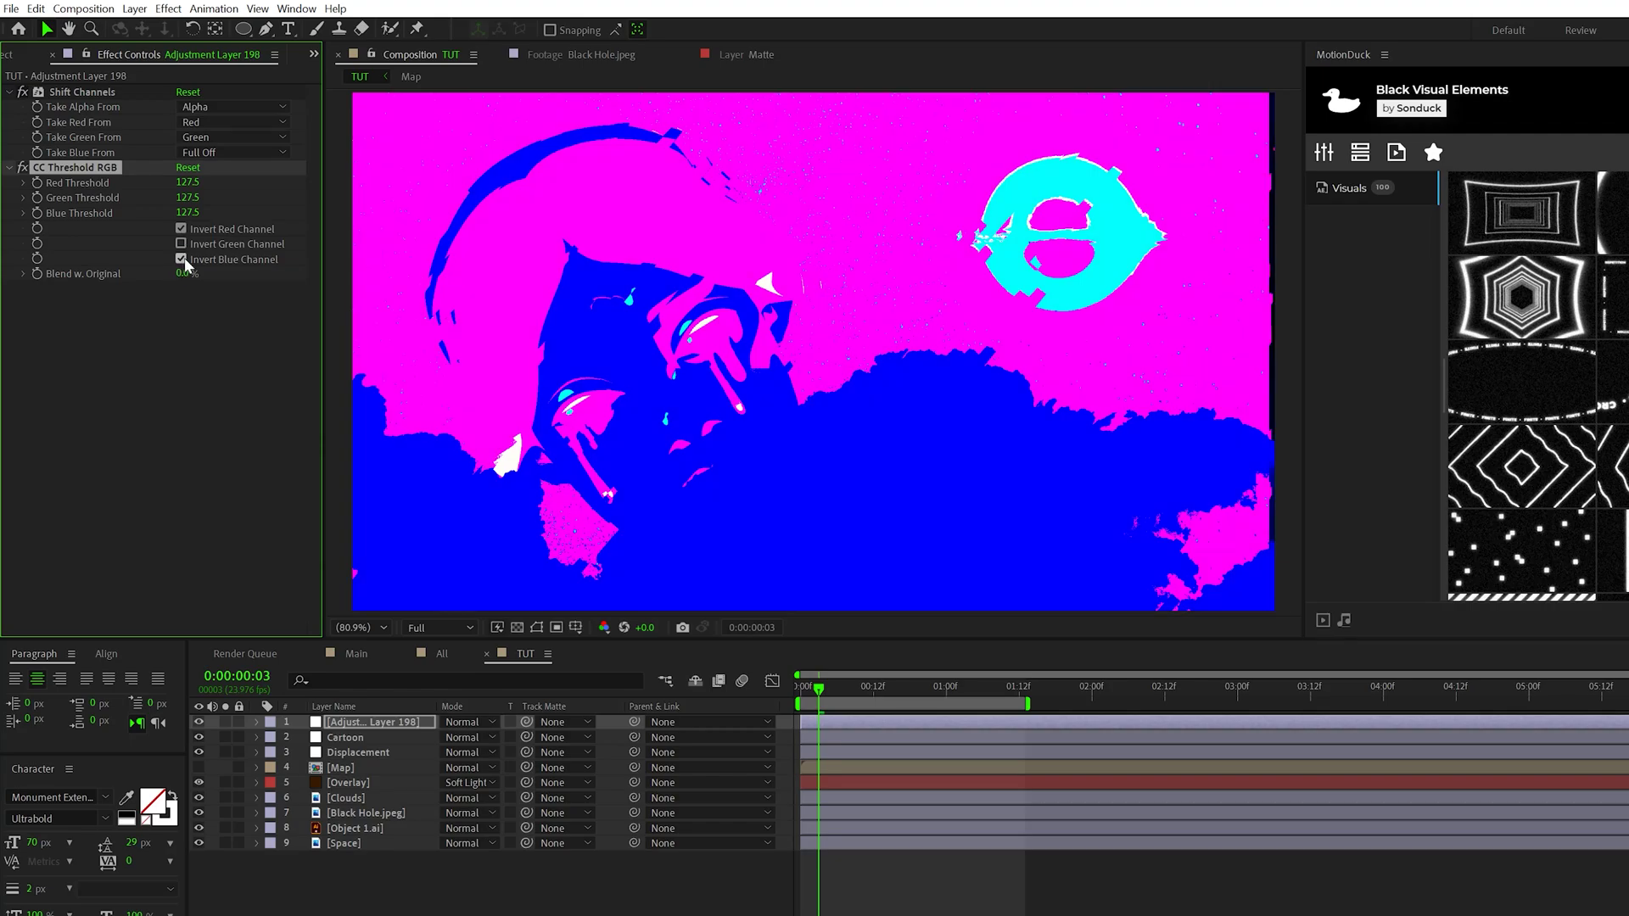
Paste Cartoon's opacity keyframes onto the threshold layer, shift them a few frames later, and preview.
left_click(360, 738)
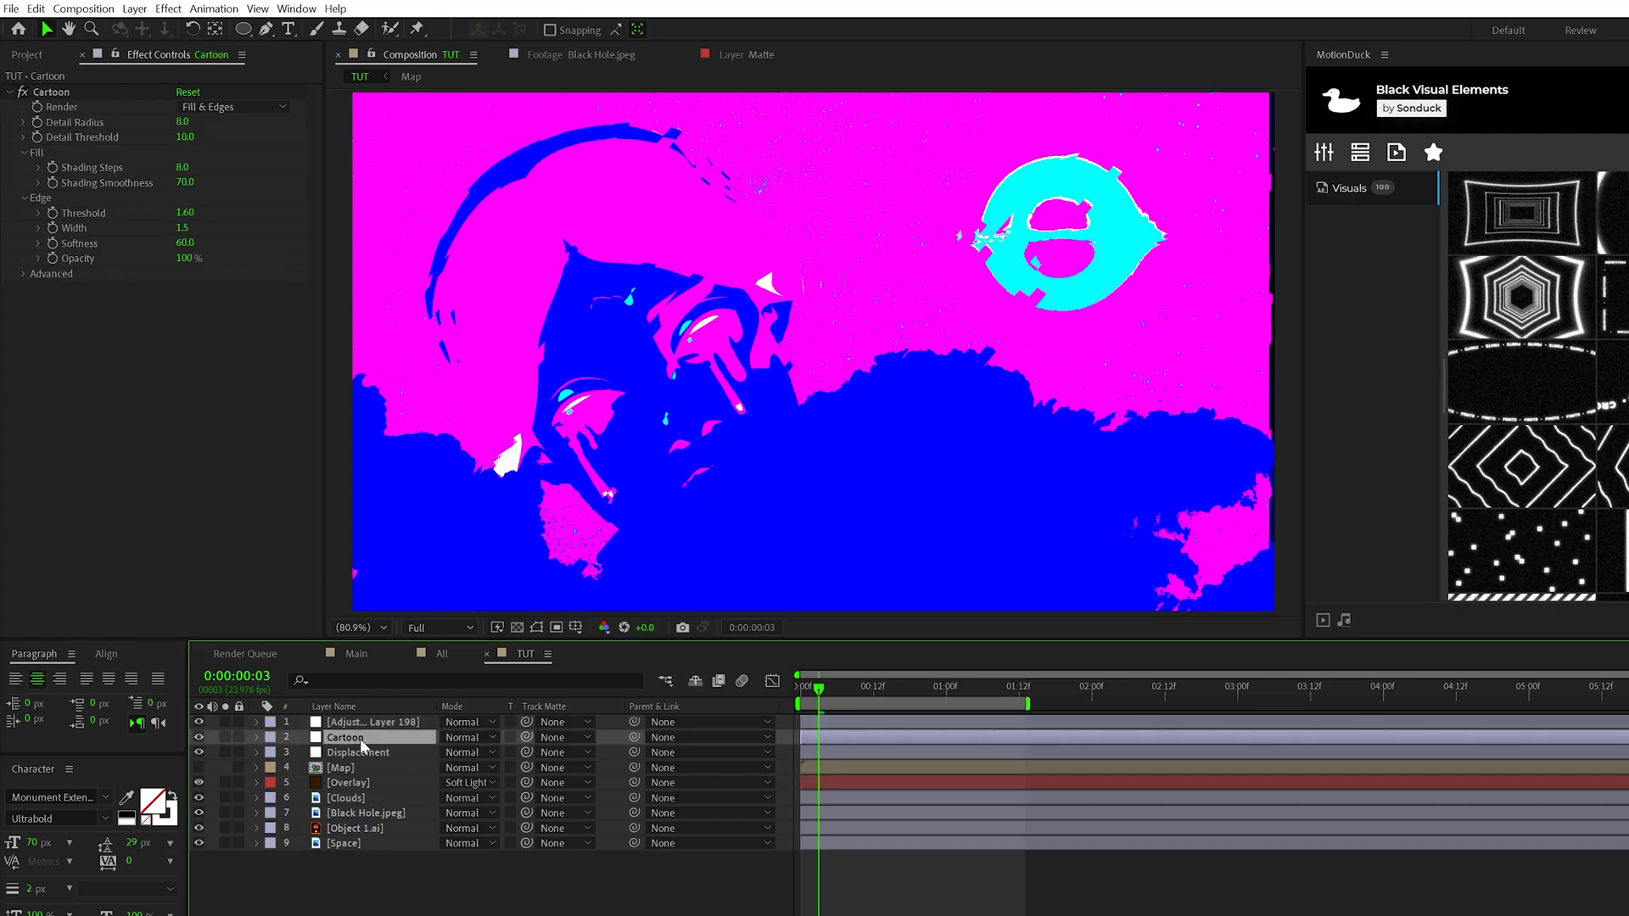
key("t")
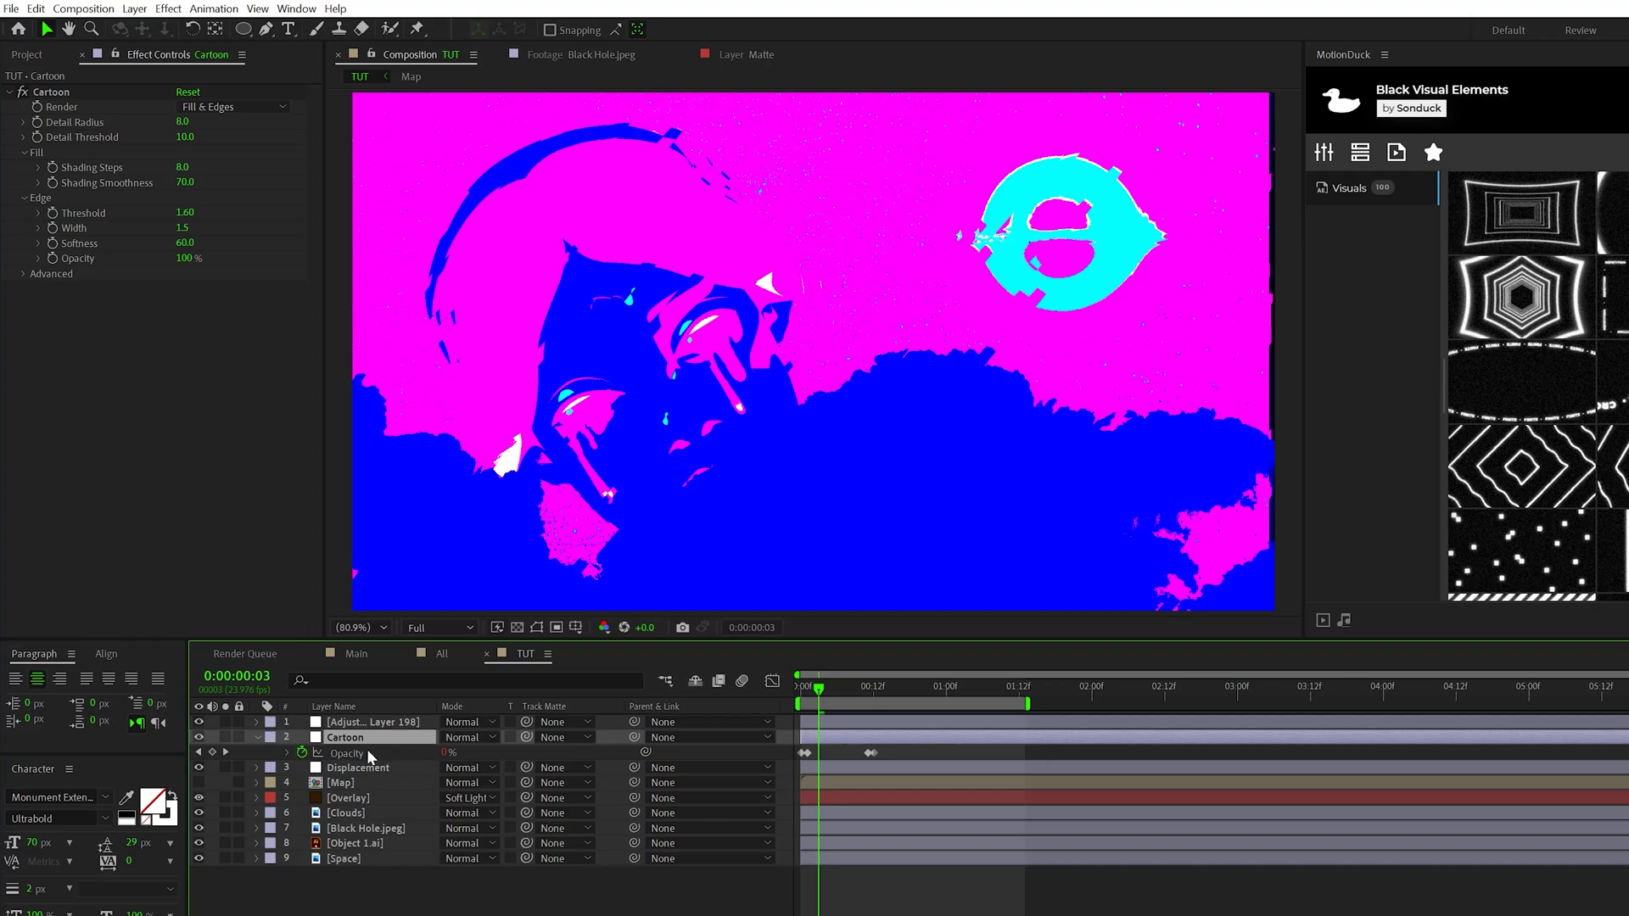
left_click(658, 758)
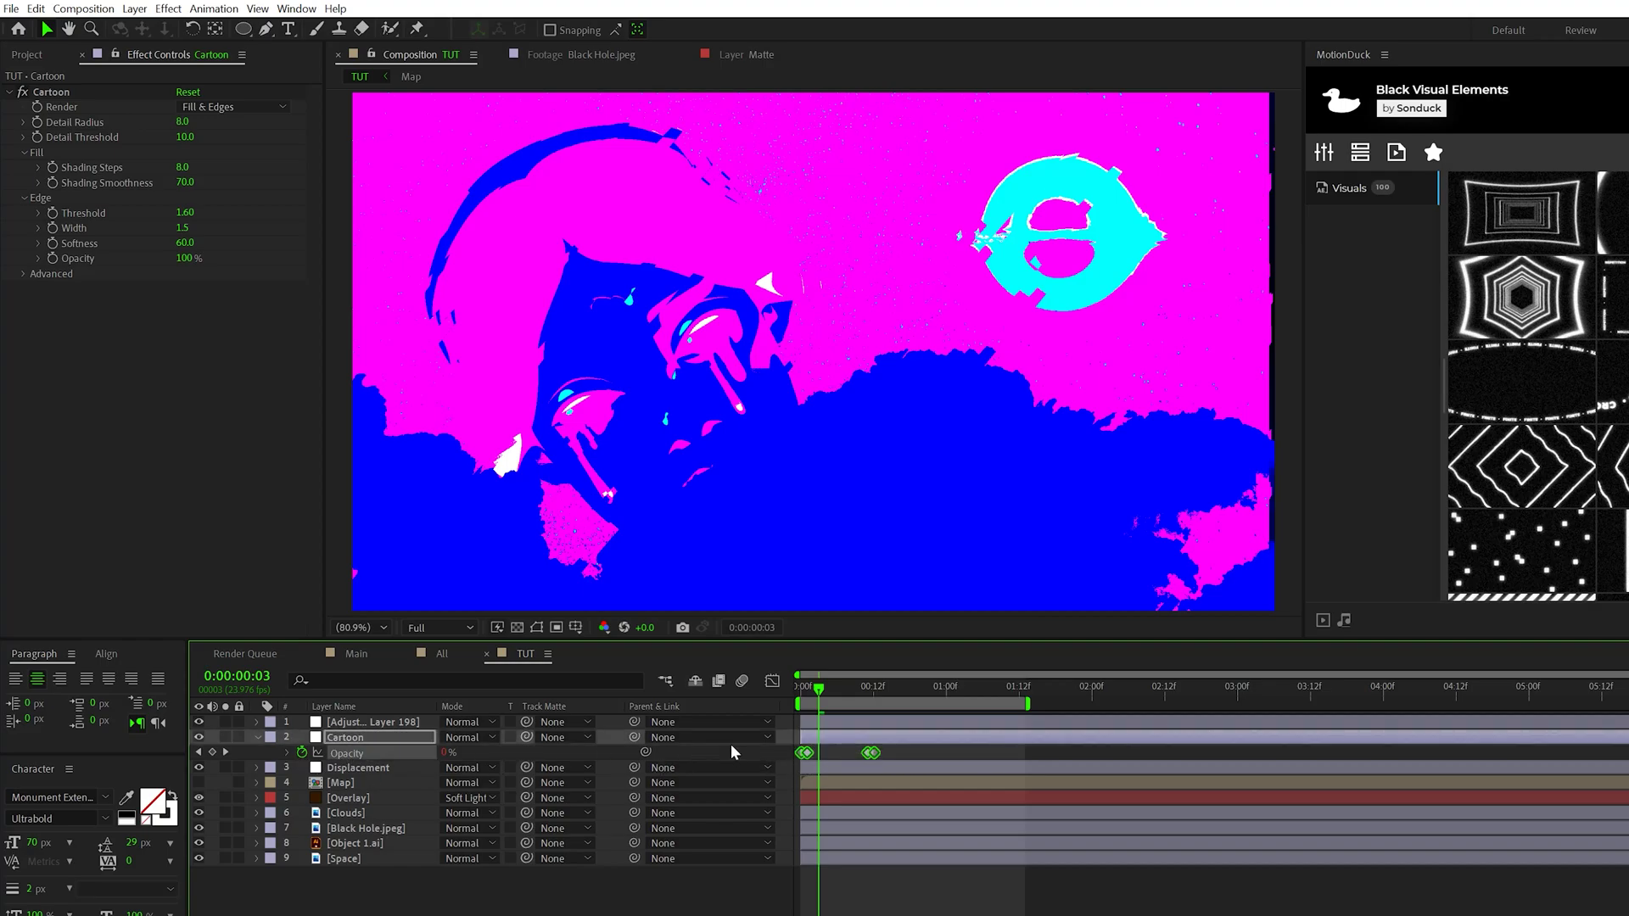
left_click(385, 723)
left_click(789, 686)
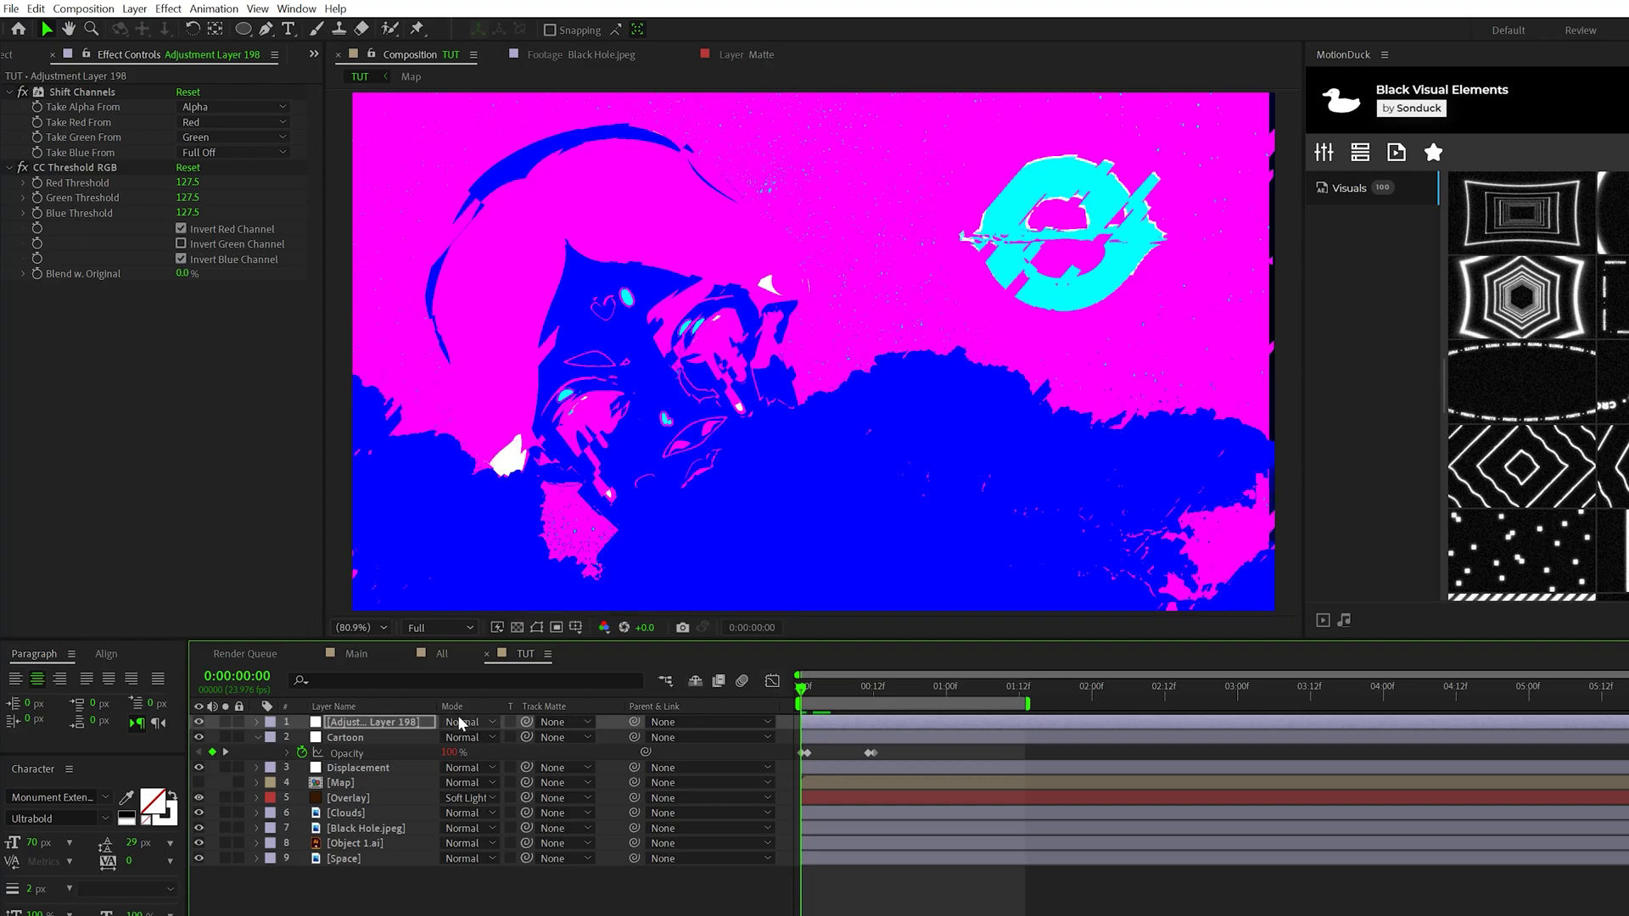
key("ctrl+v")
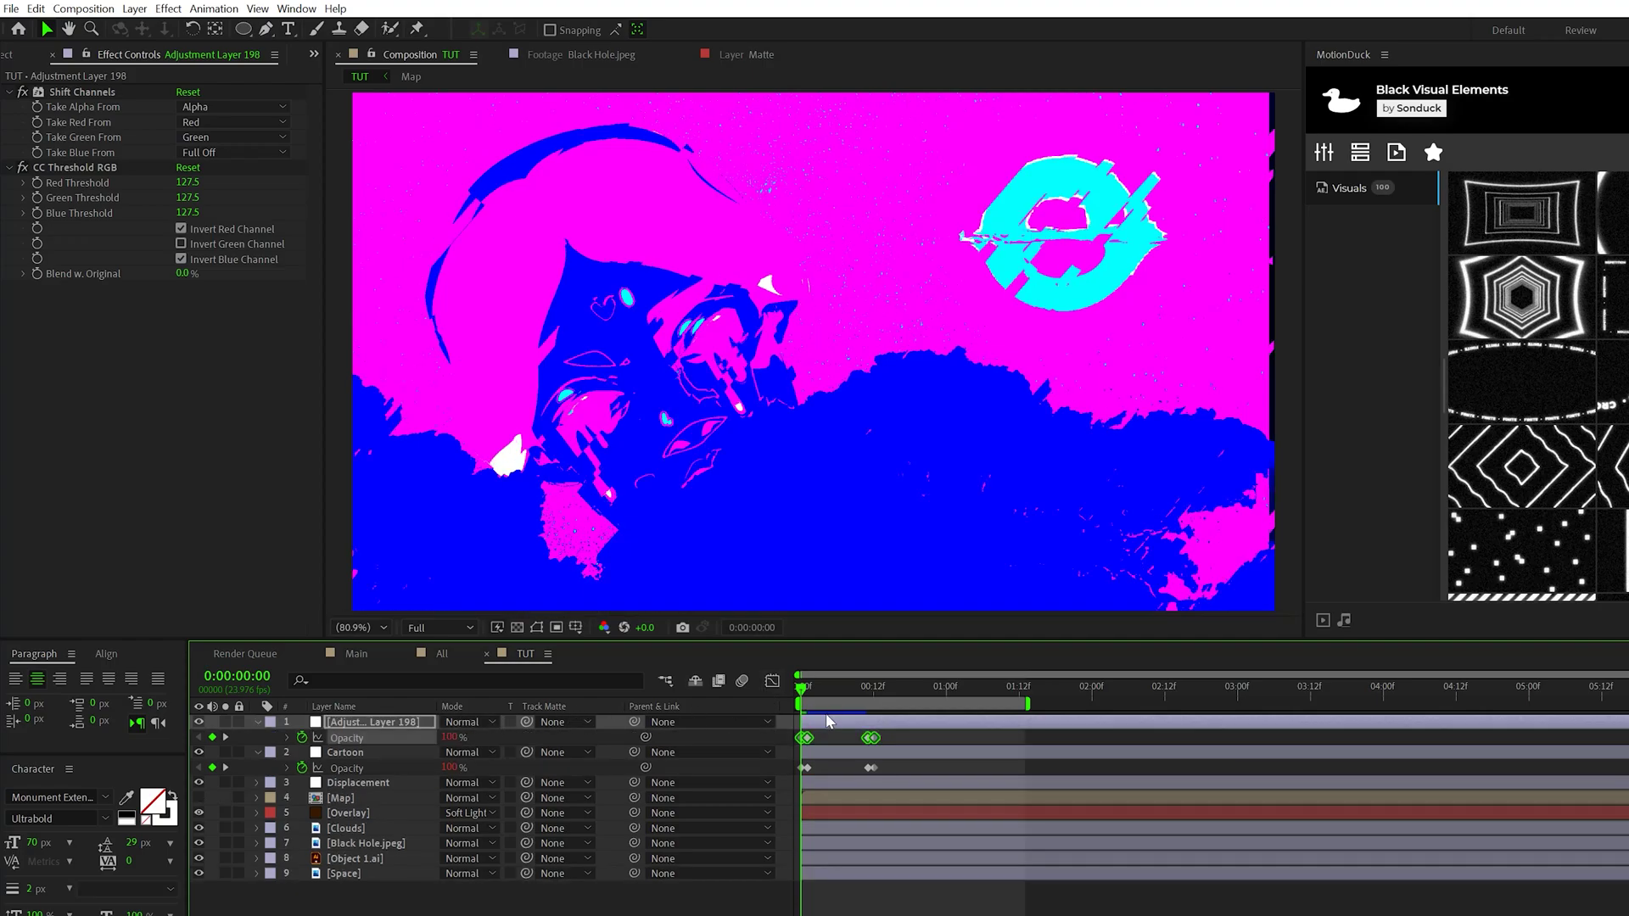
left_click_drag(830, 727, 852, 724)
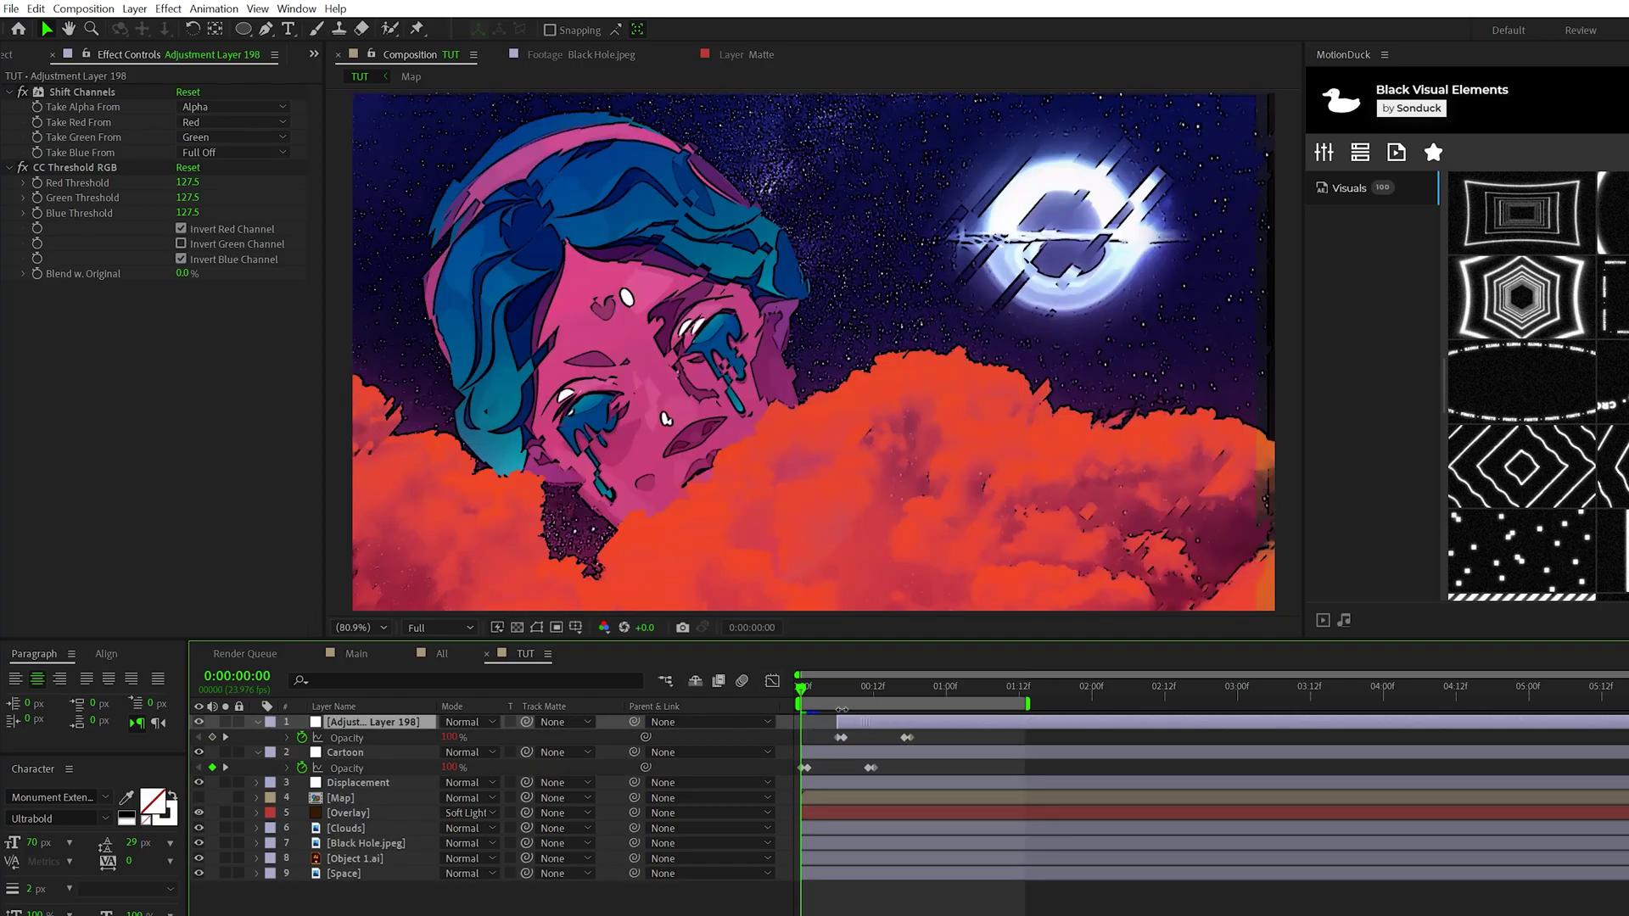
left_click(760, 699)
key("space")
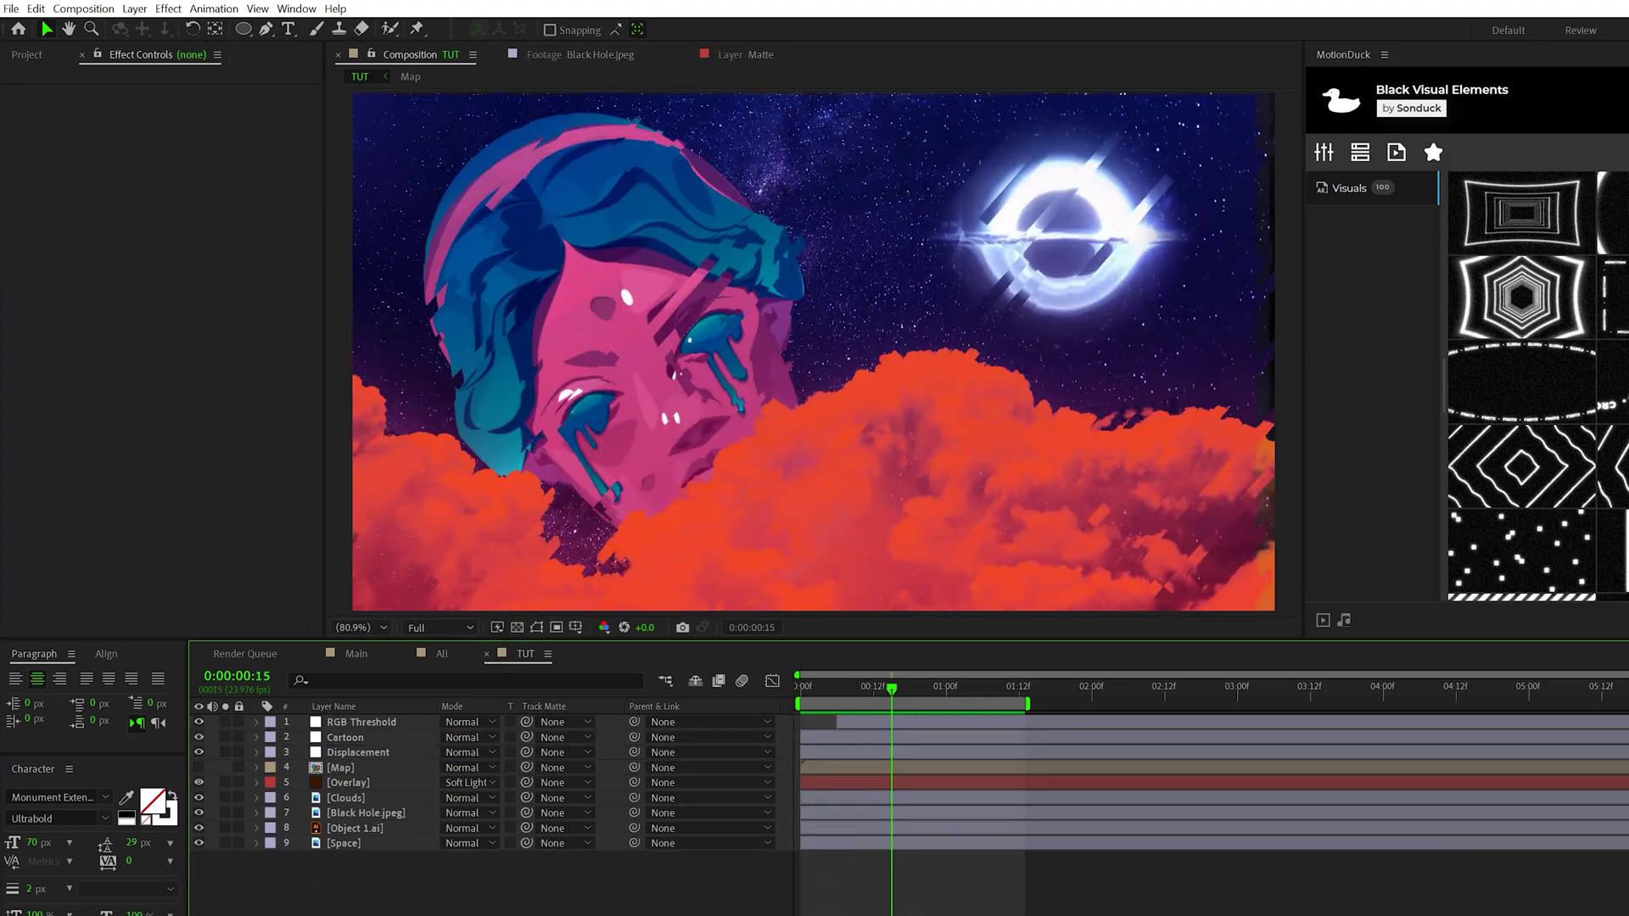
Add an adjustment layer with Distort > Mirror at a 90° reflection angle and centre Y 700.
key("ctrl+alt+y")
left_click(168, 8)
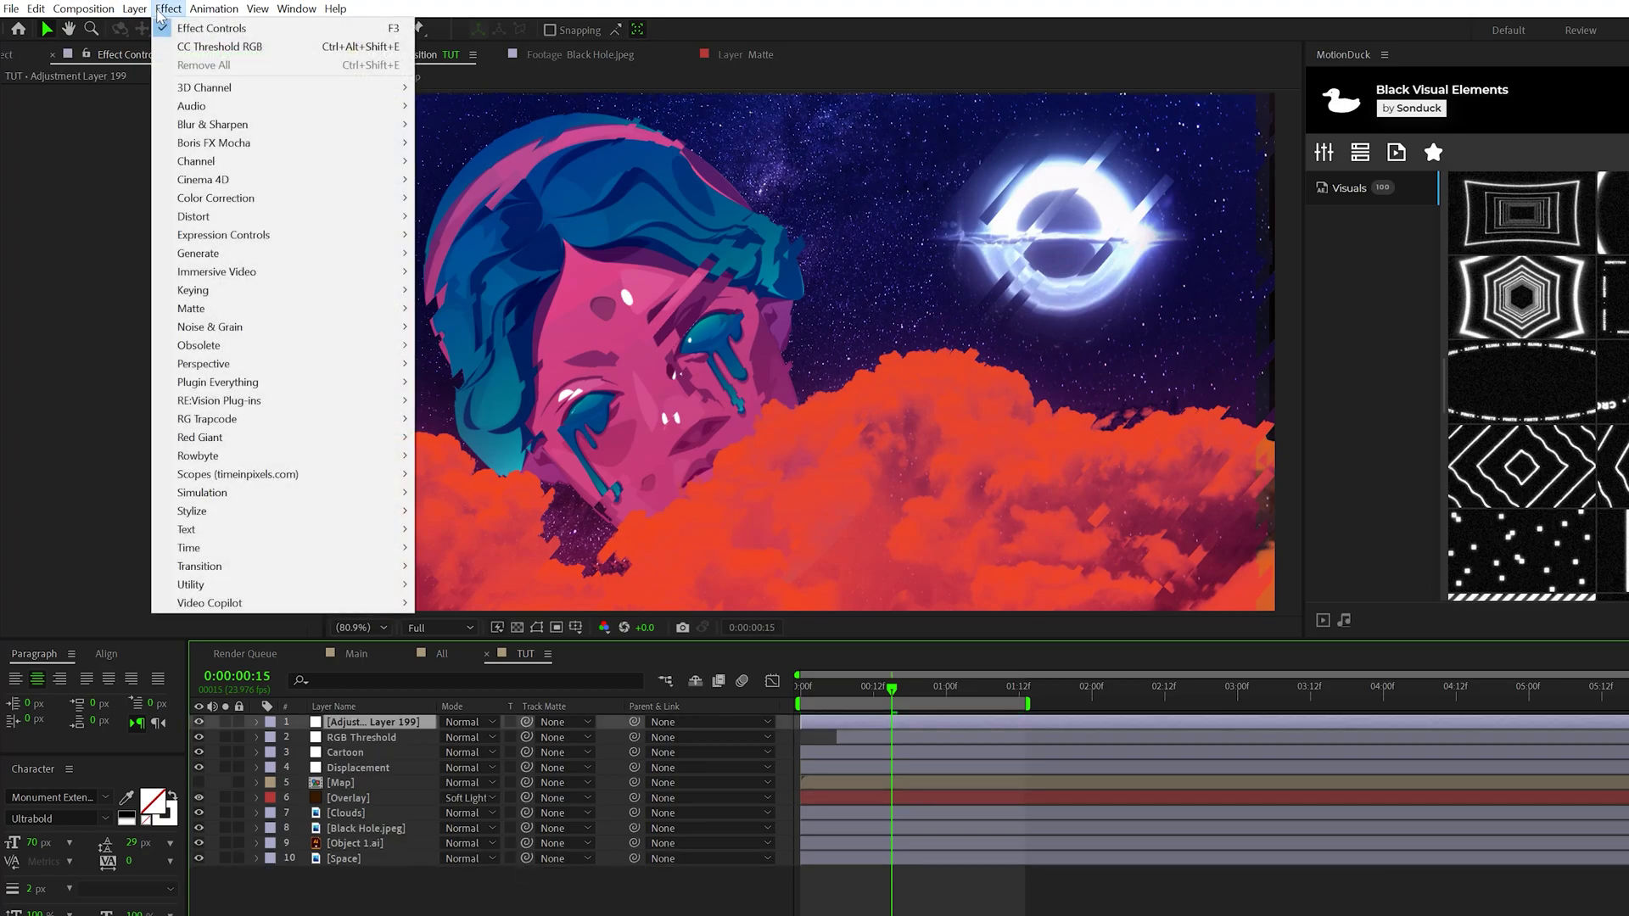
mouse_move(242, 217)
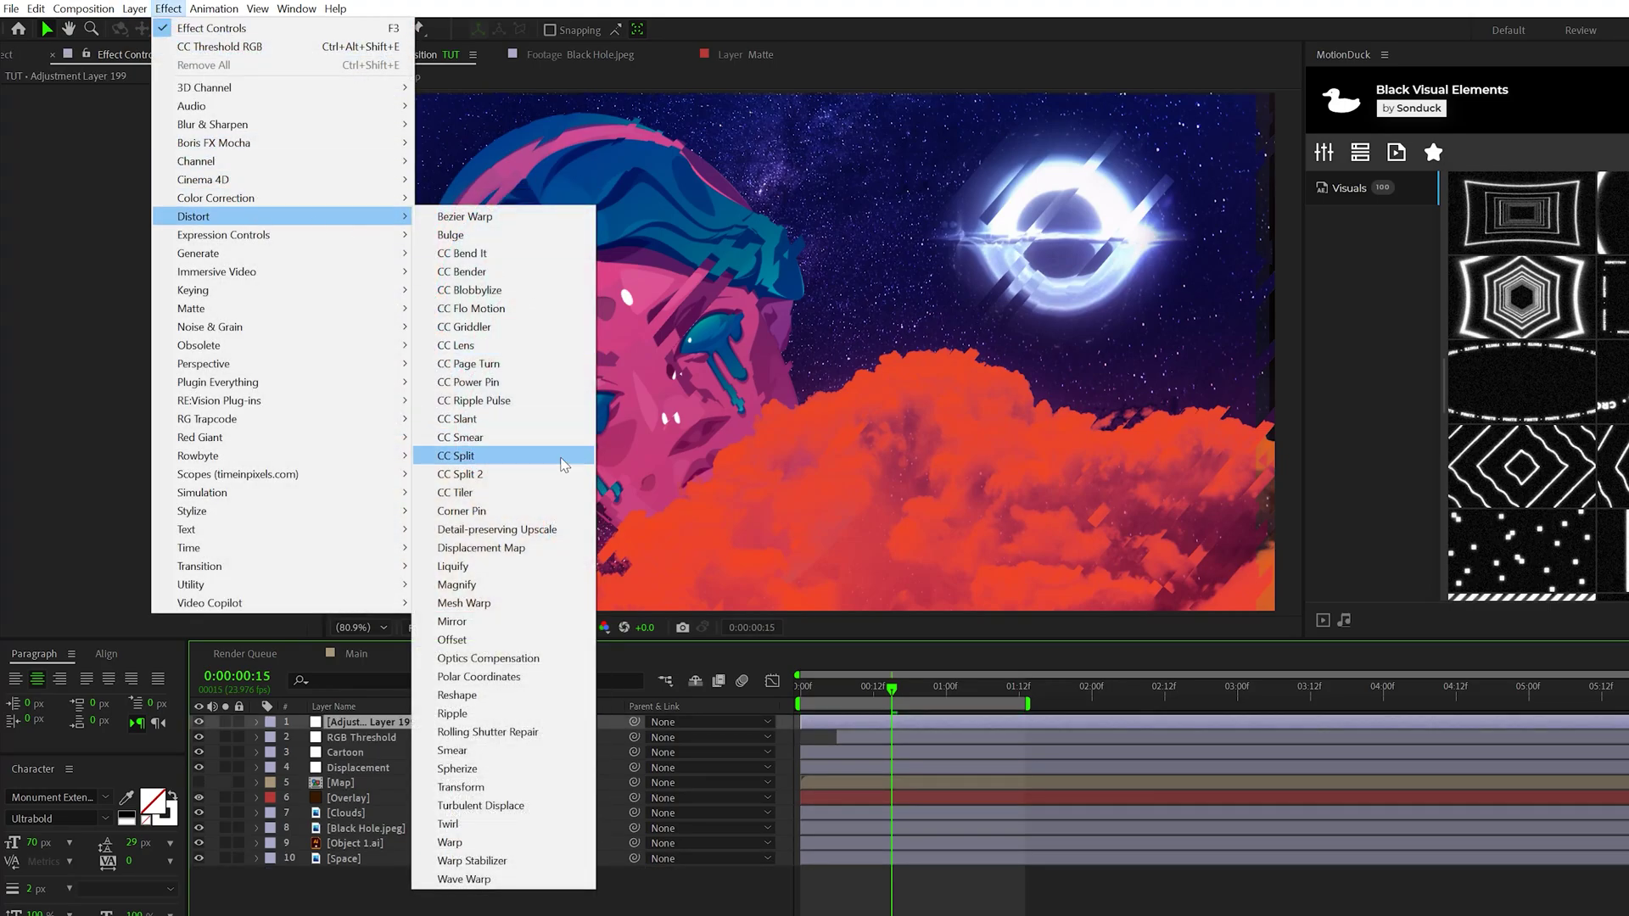
left_click(459, 622)
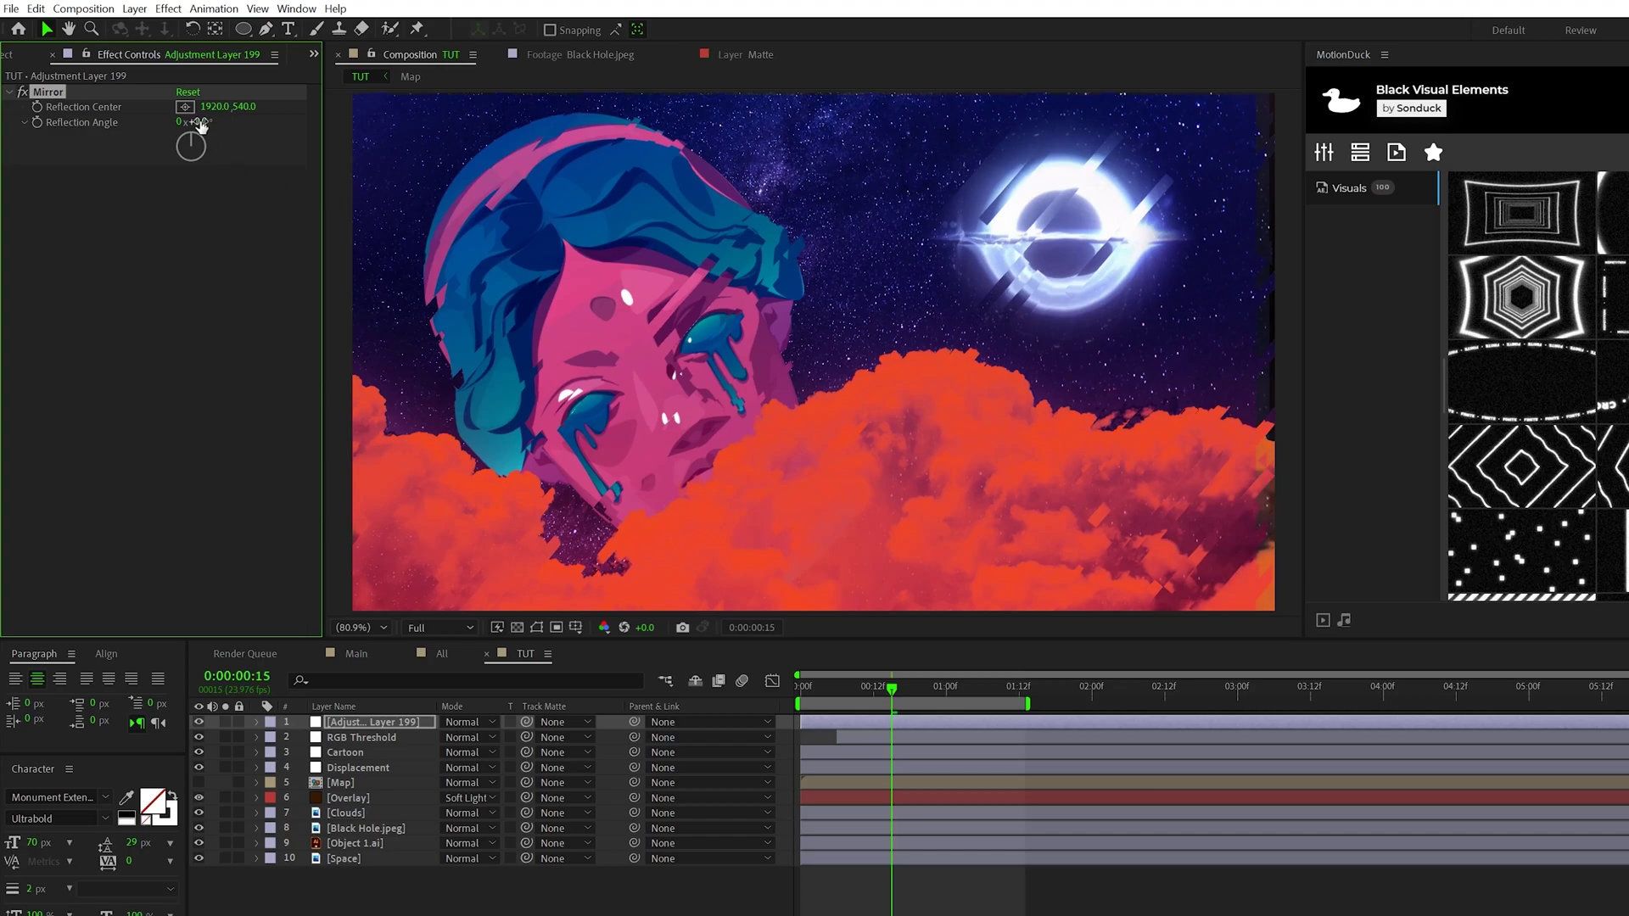
type("90")
left_click(217, 222)
key("comma")
key("comma")
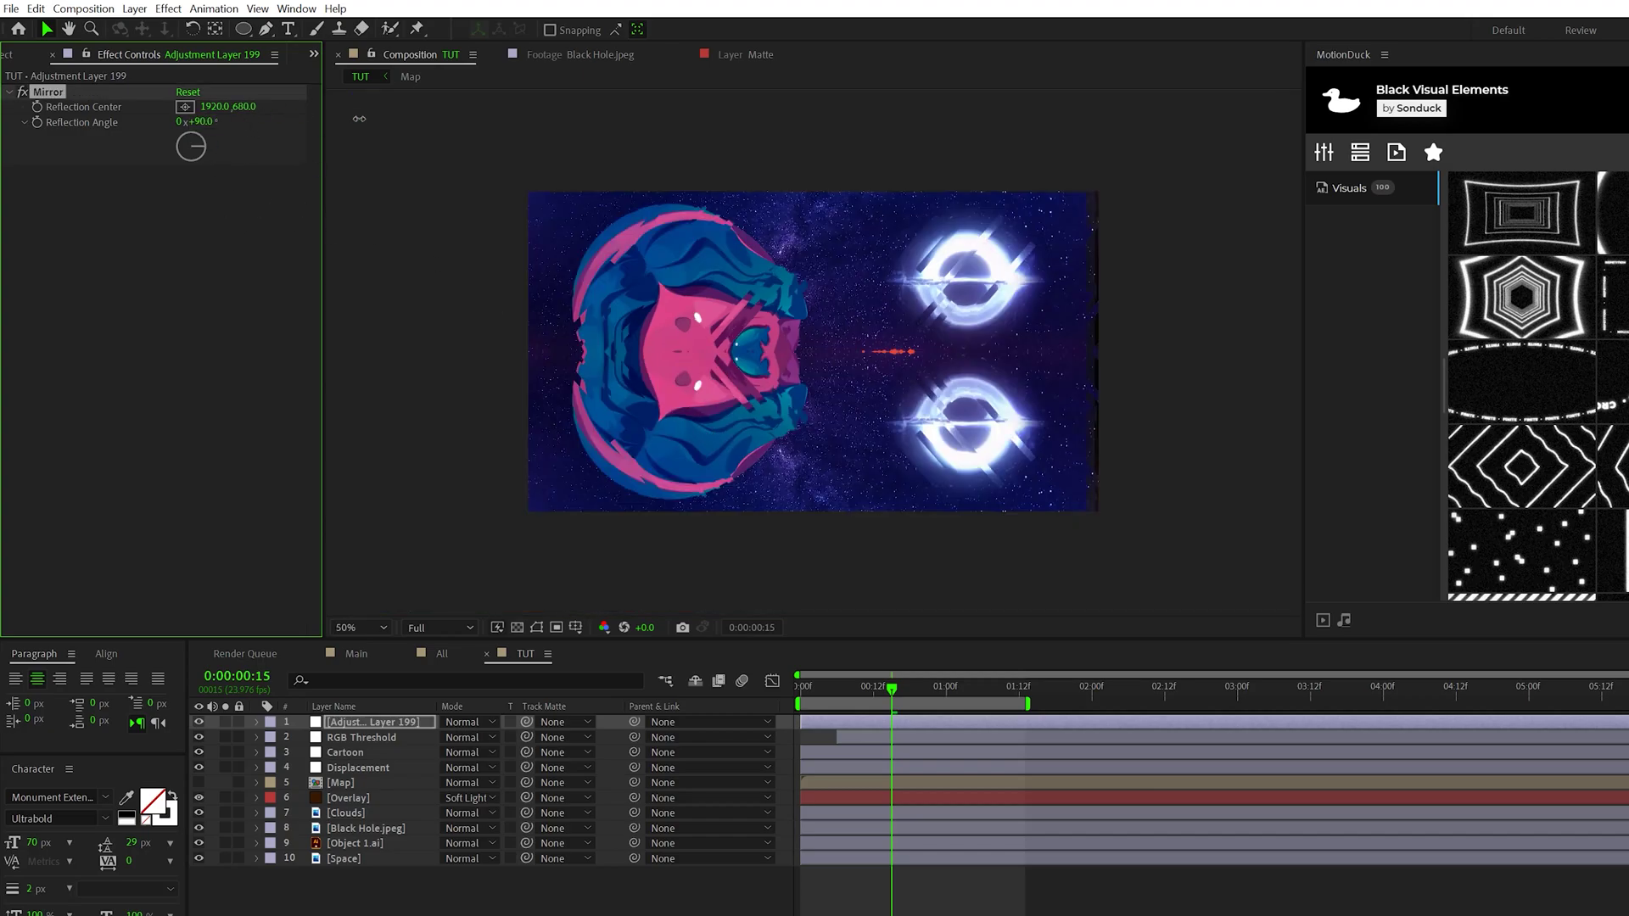
left_click_drag(365, 121, 362, 130)
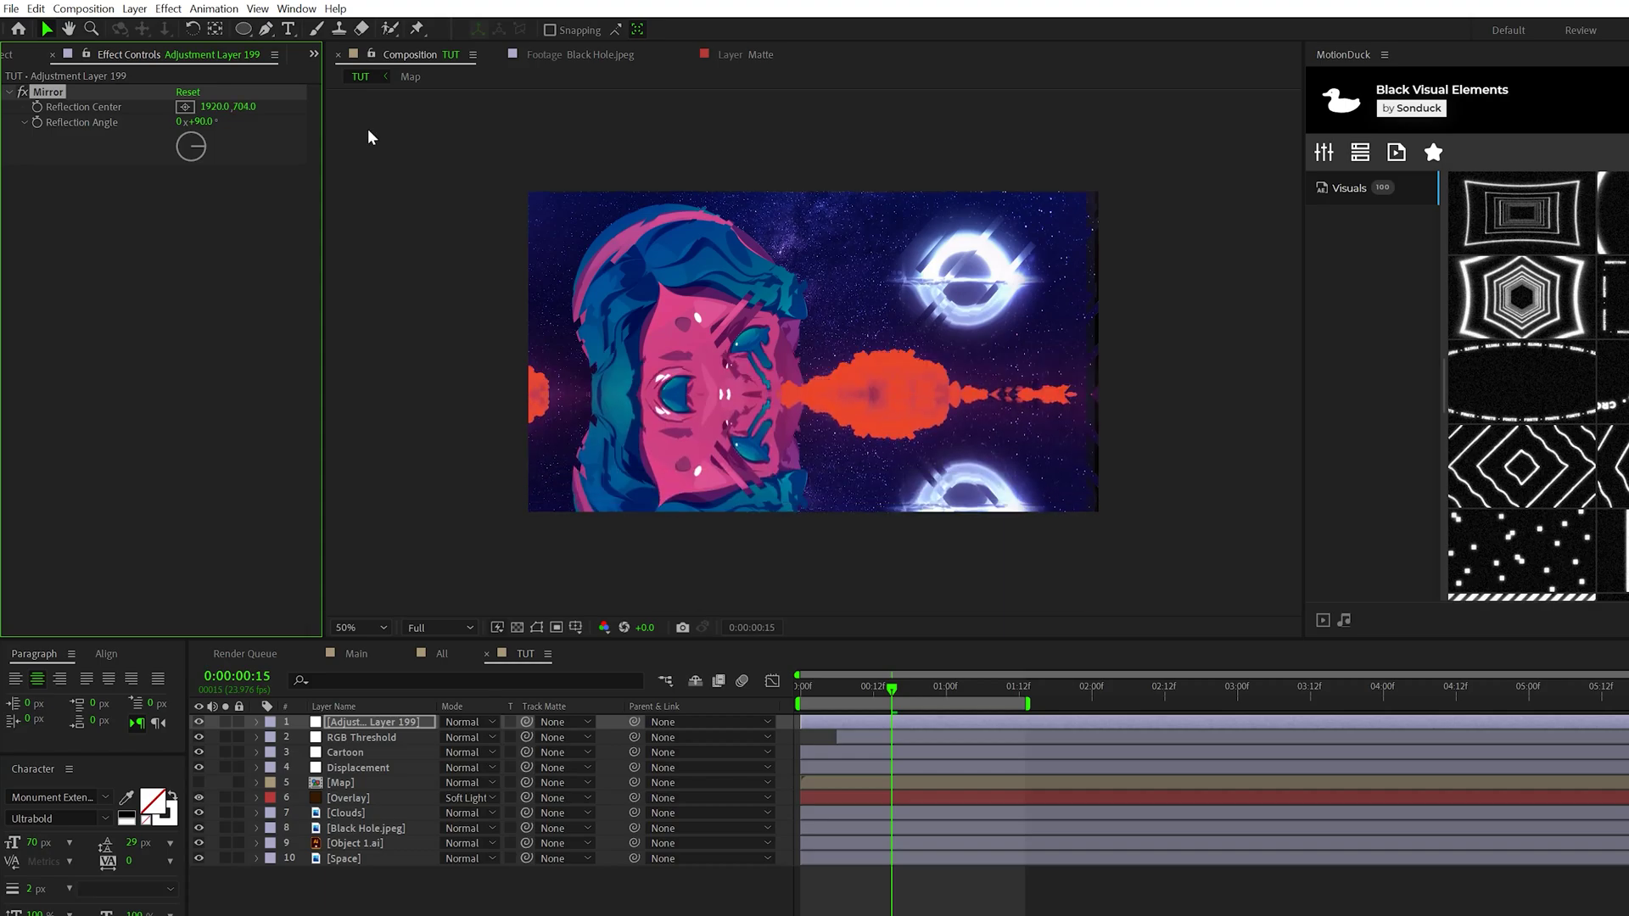
Preview the mirror effect and trim the layer to a few frames.
left_click(794, 722)
key("space")
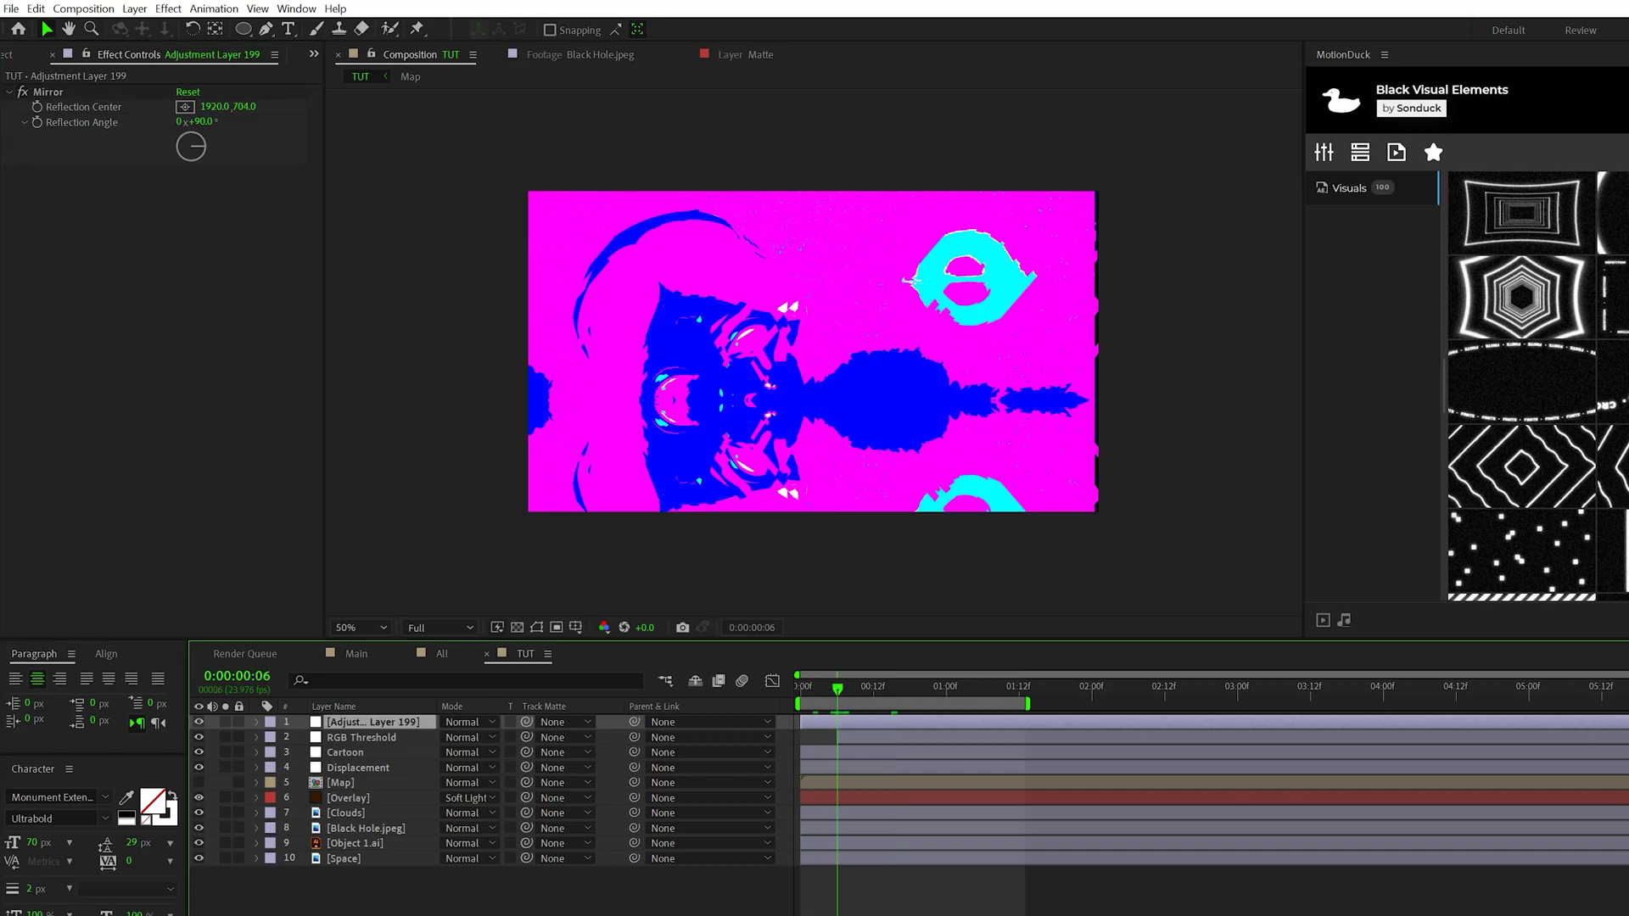
left_click_drag(1628, 722, 825, 722)
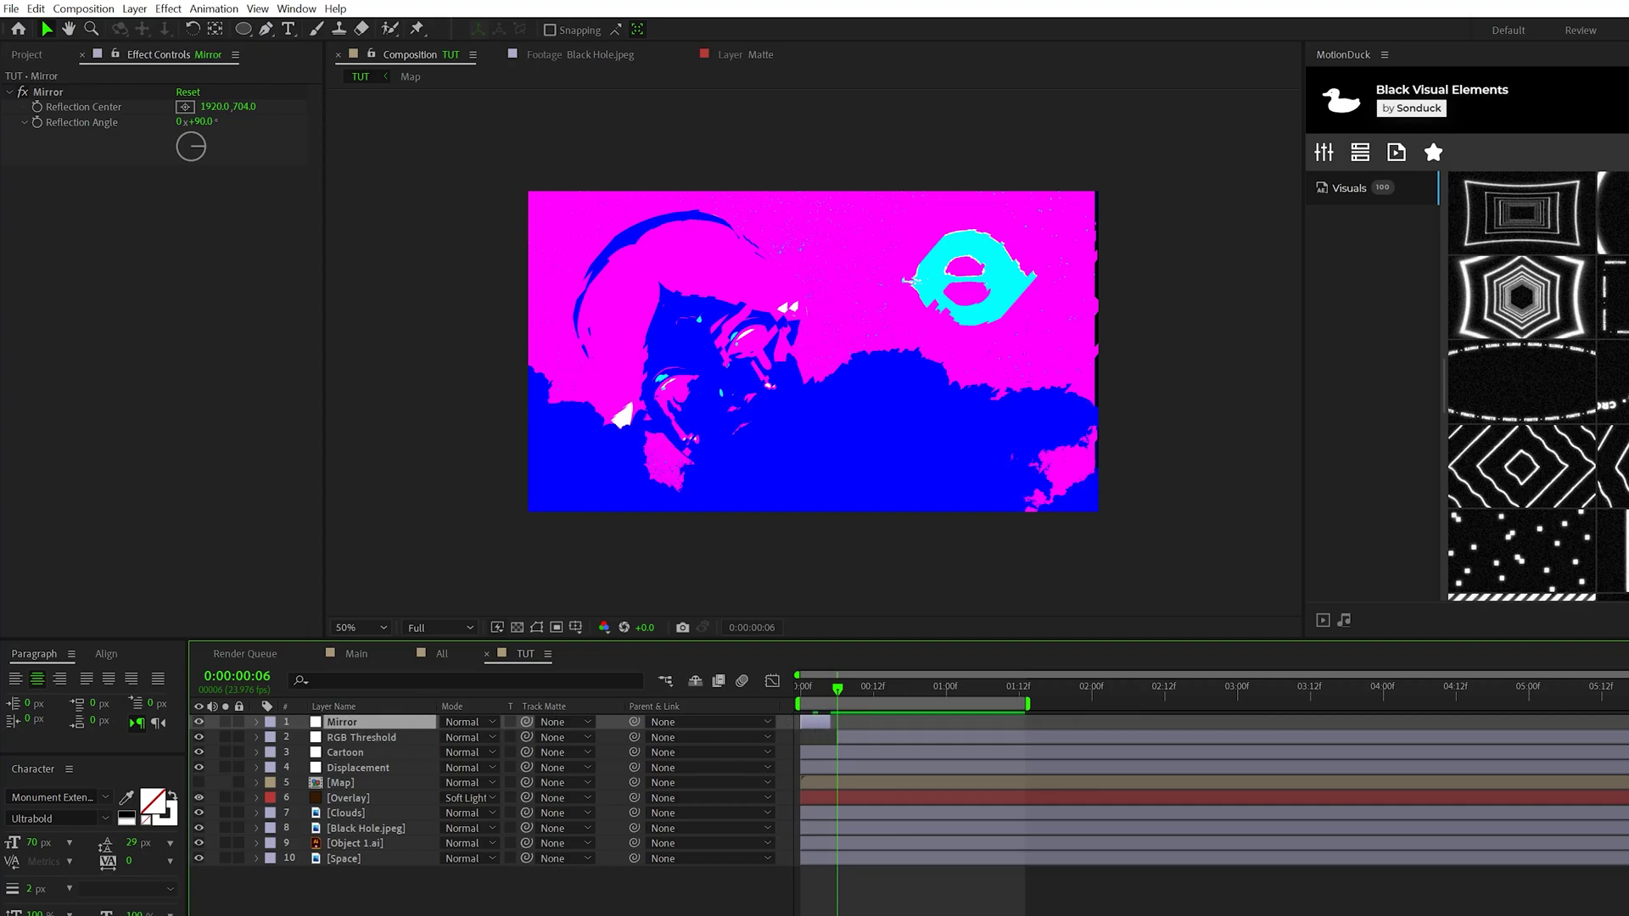
Duplicate the Mirror layer, move the copy later in time, and duplicate it again.
left_click(33, 10)
left_click(85, 236)
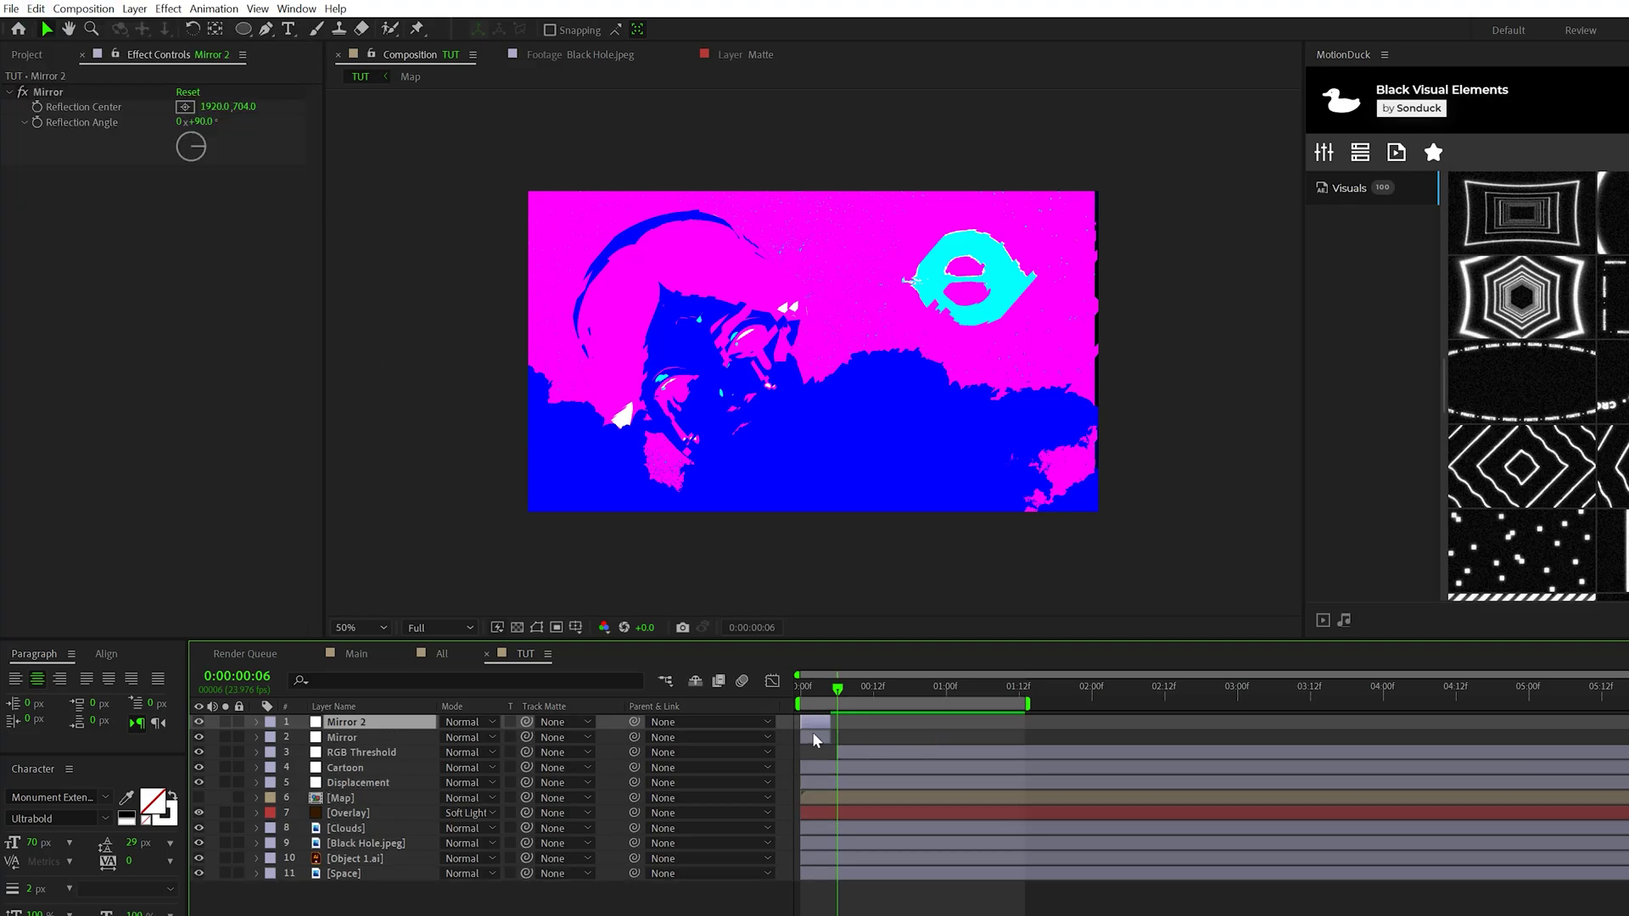
left_click_drag(872, 721, 1076, 723)
key("ctrl+d")
key("ctrl+d")
key("ctrl+d")
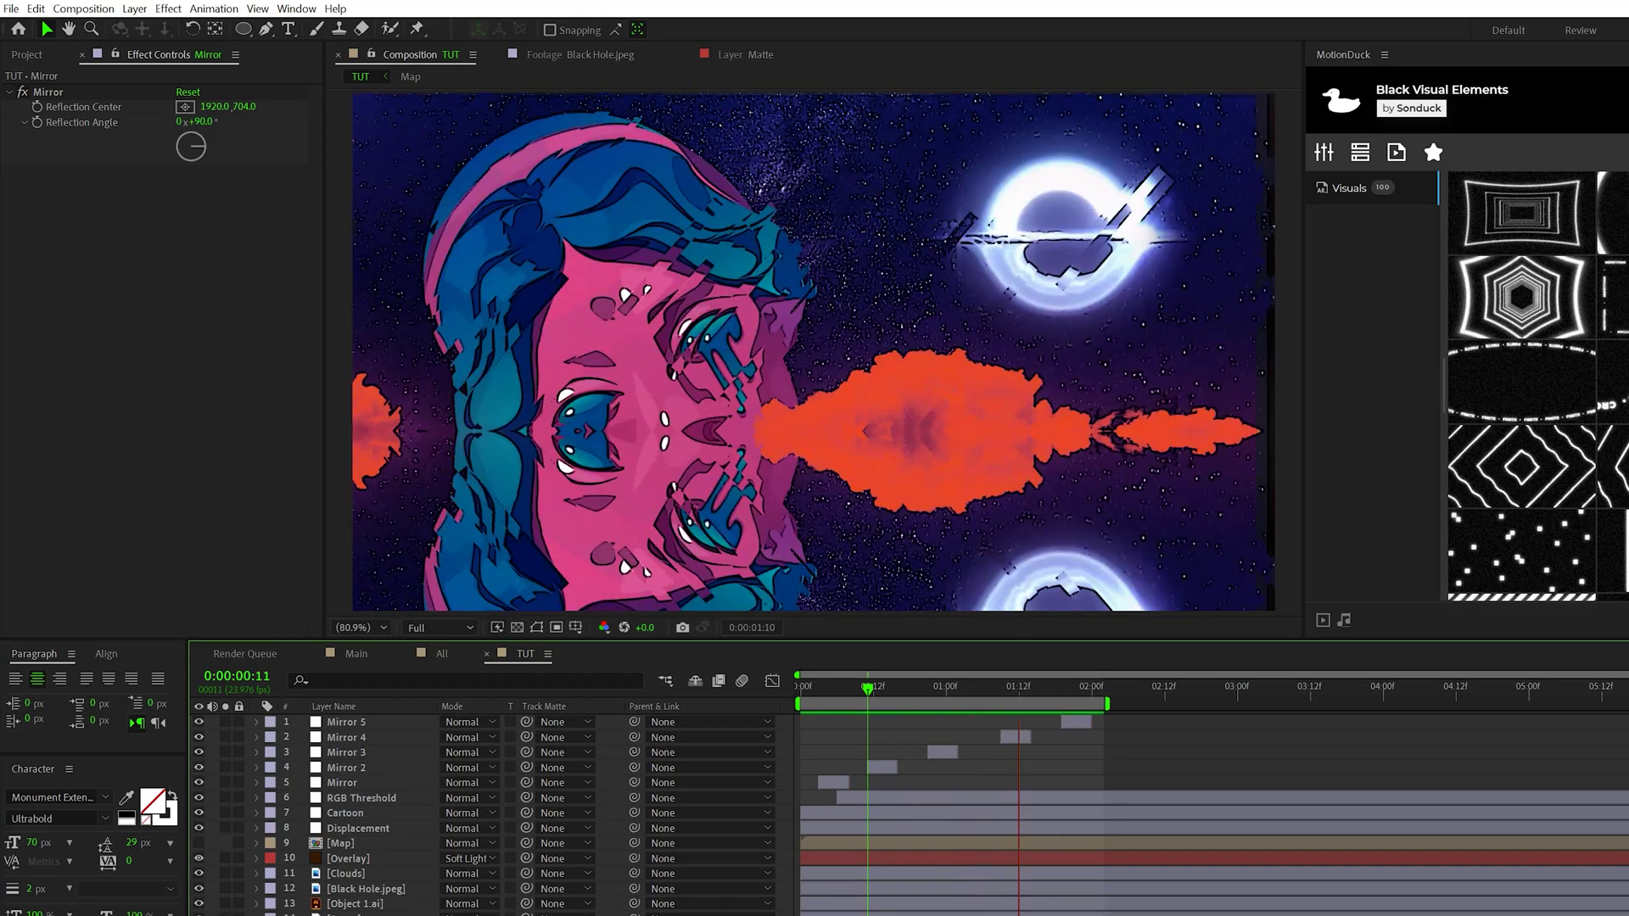
Split Object 1.ai at 1:04, start the second piece later, and scrub to check the gap.
left_click(355, 903)
left_click_drag(908, 702, 968, 707)
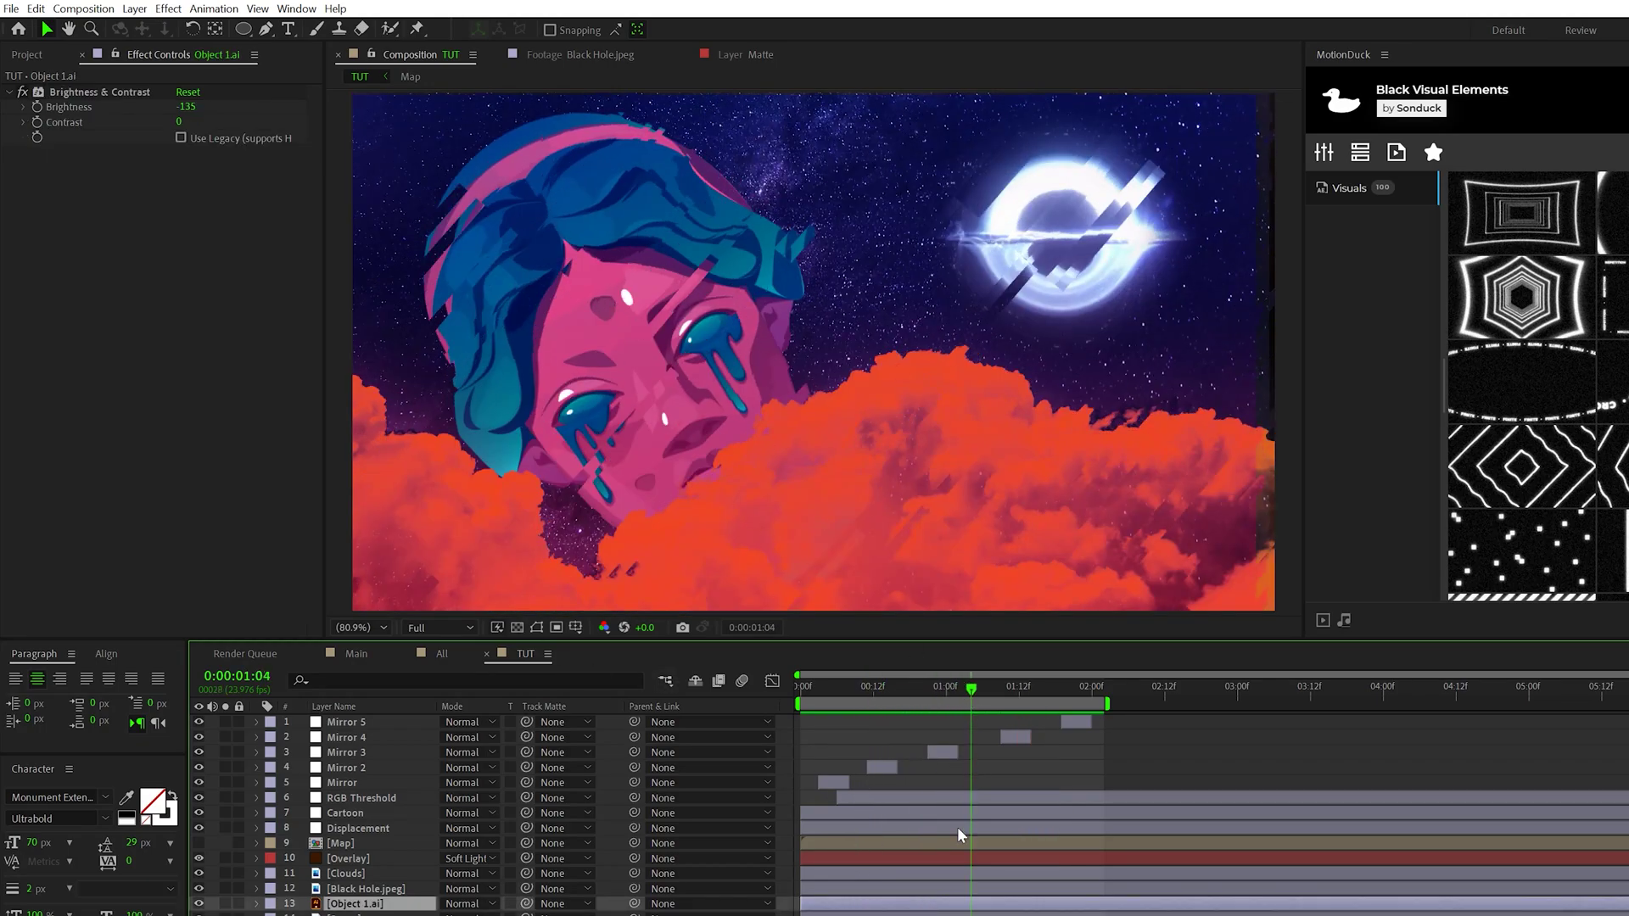
left_click(37, 10)
left_click(64, 230)
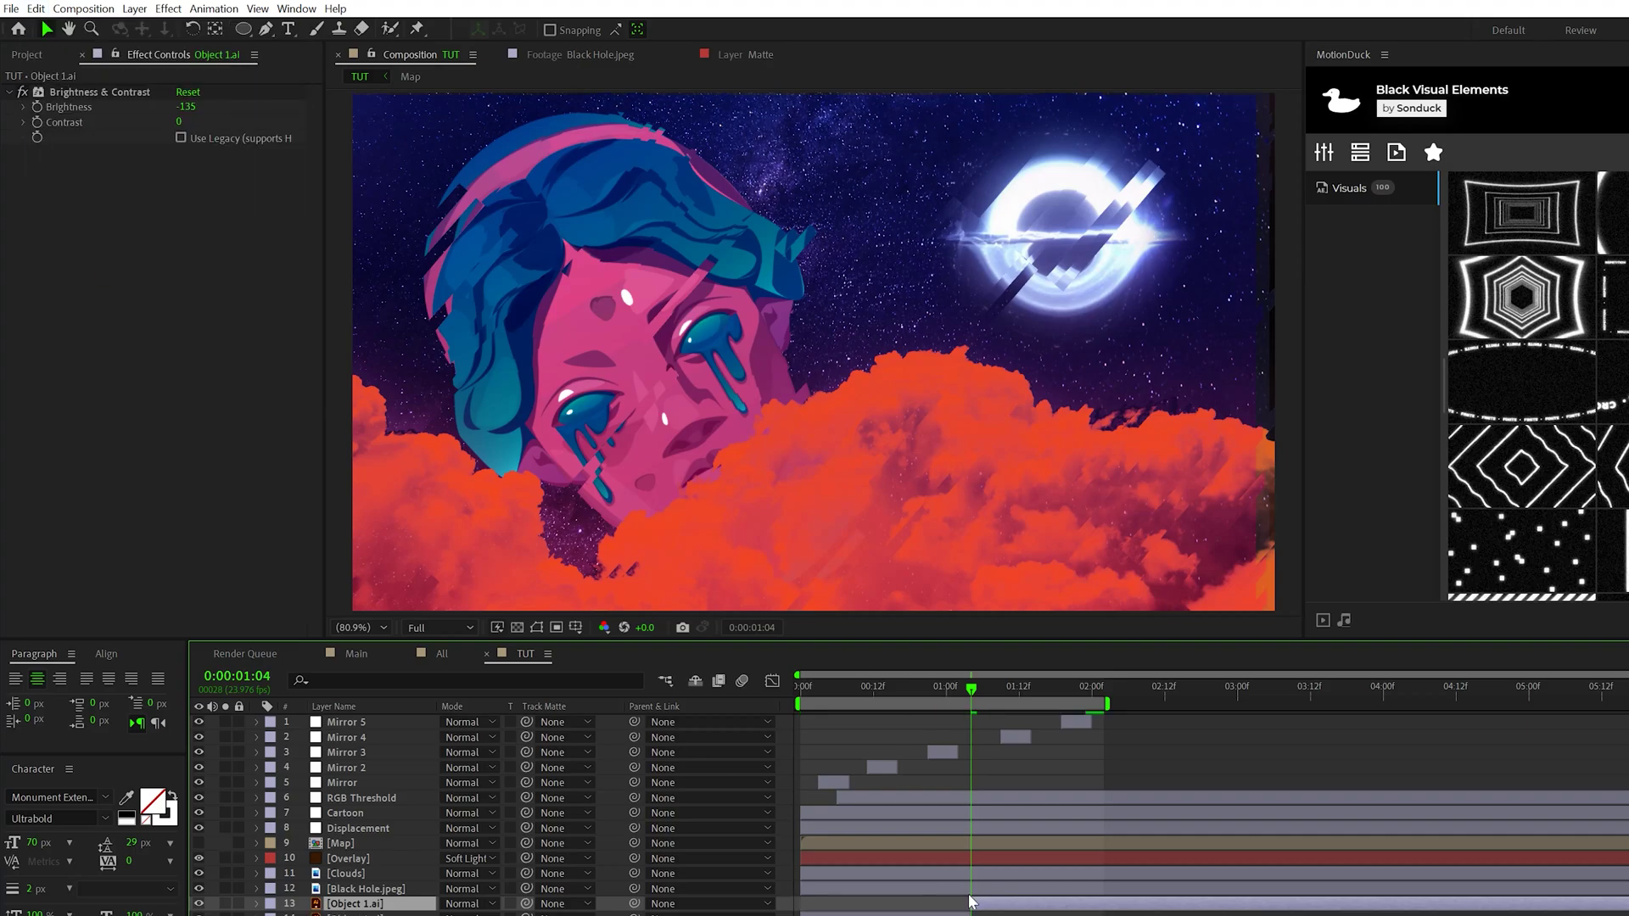
left_click_drag(985, 901, 1016, 901)
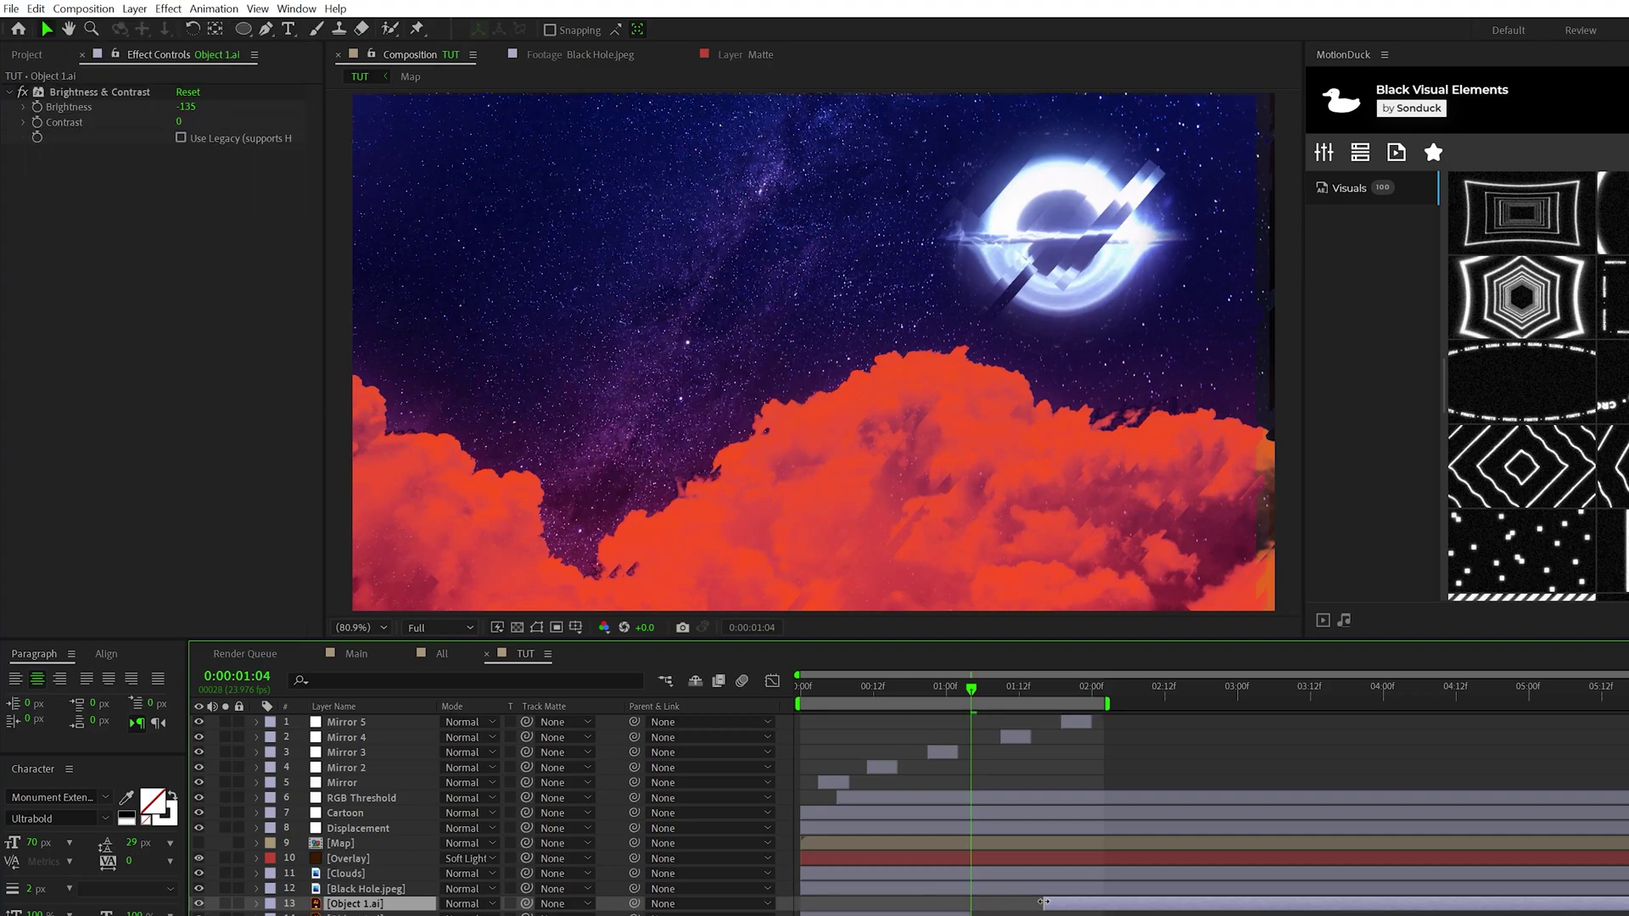
key("F2")
mouse_move(987, 693)
left_mouse_down()
mouse_move(1072, 705)
mouse_move(915, 710)
mouse_move(965, 709)
left_mouse_up()
Add Brightness & Contrast to Black Hole.jpeg, keyframe Brightness, and preview from the start.
left_click(331, 891)
left_click(168, 8)
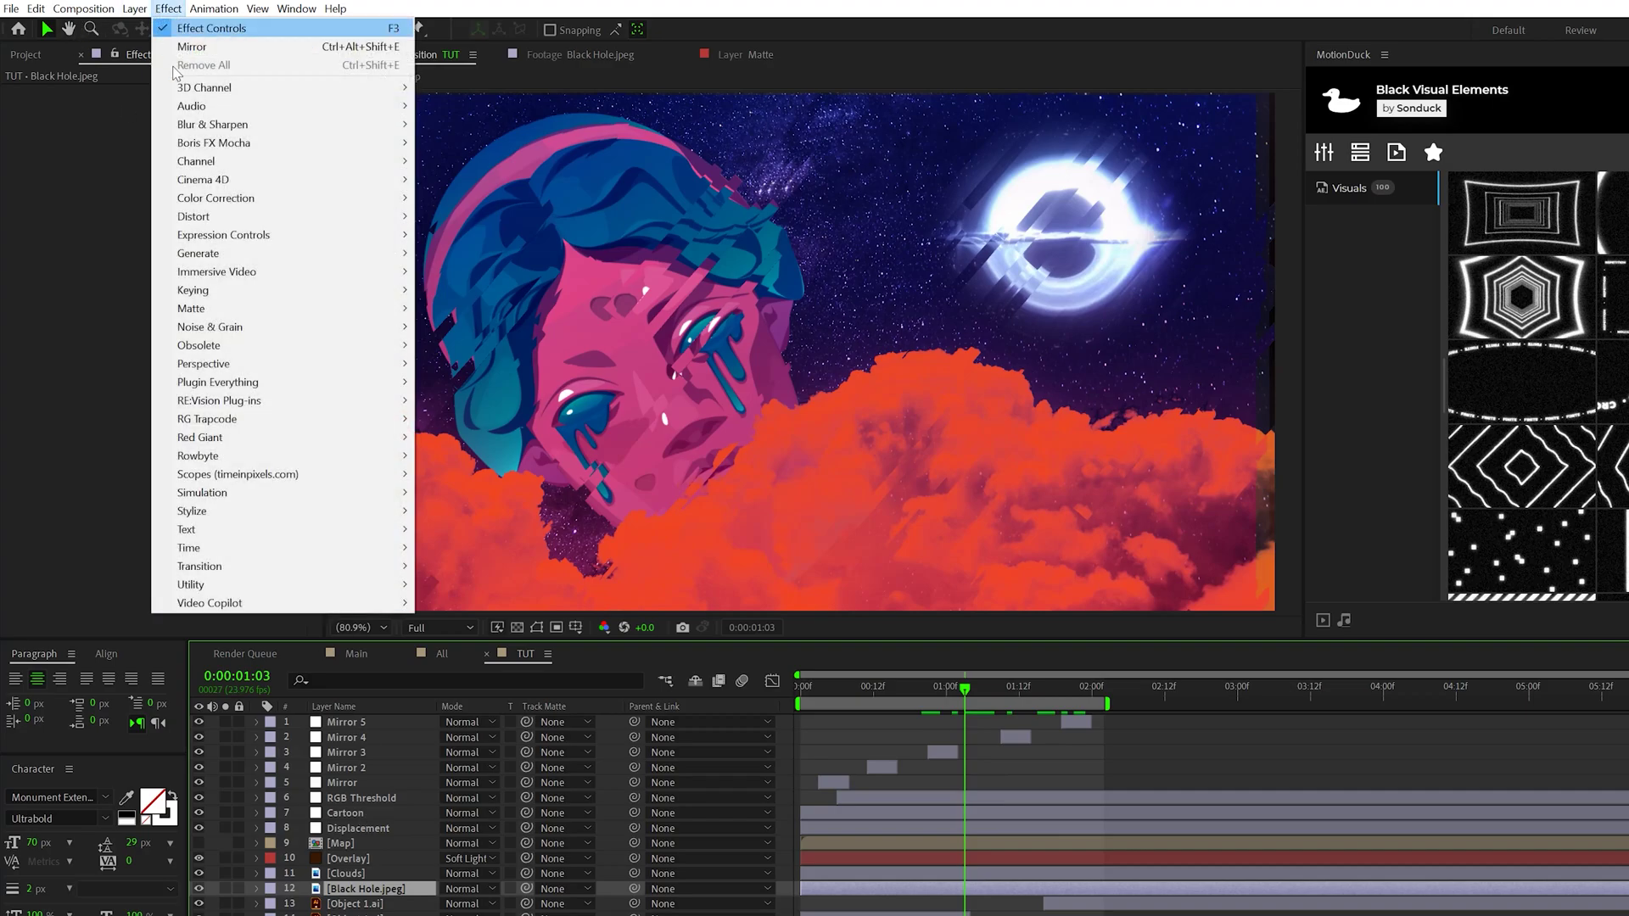
mouse_move(212, 201)
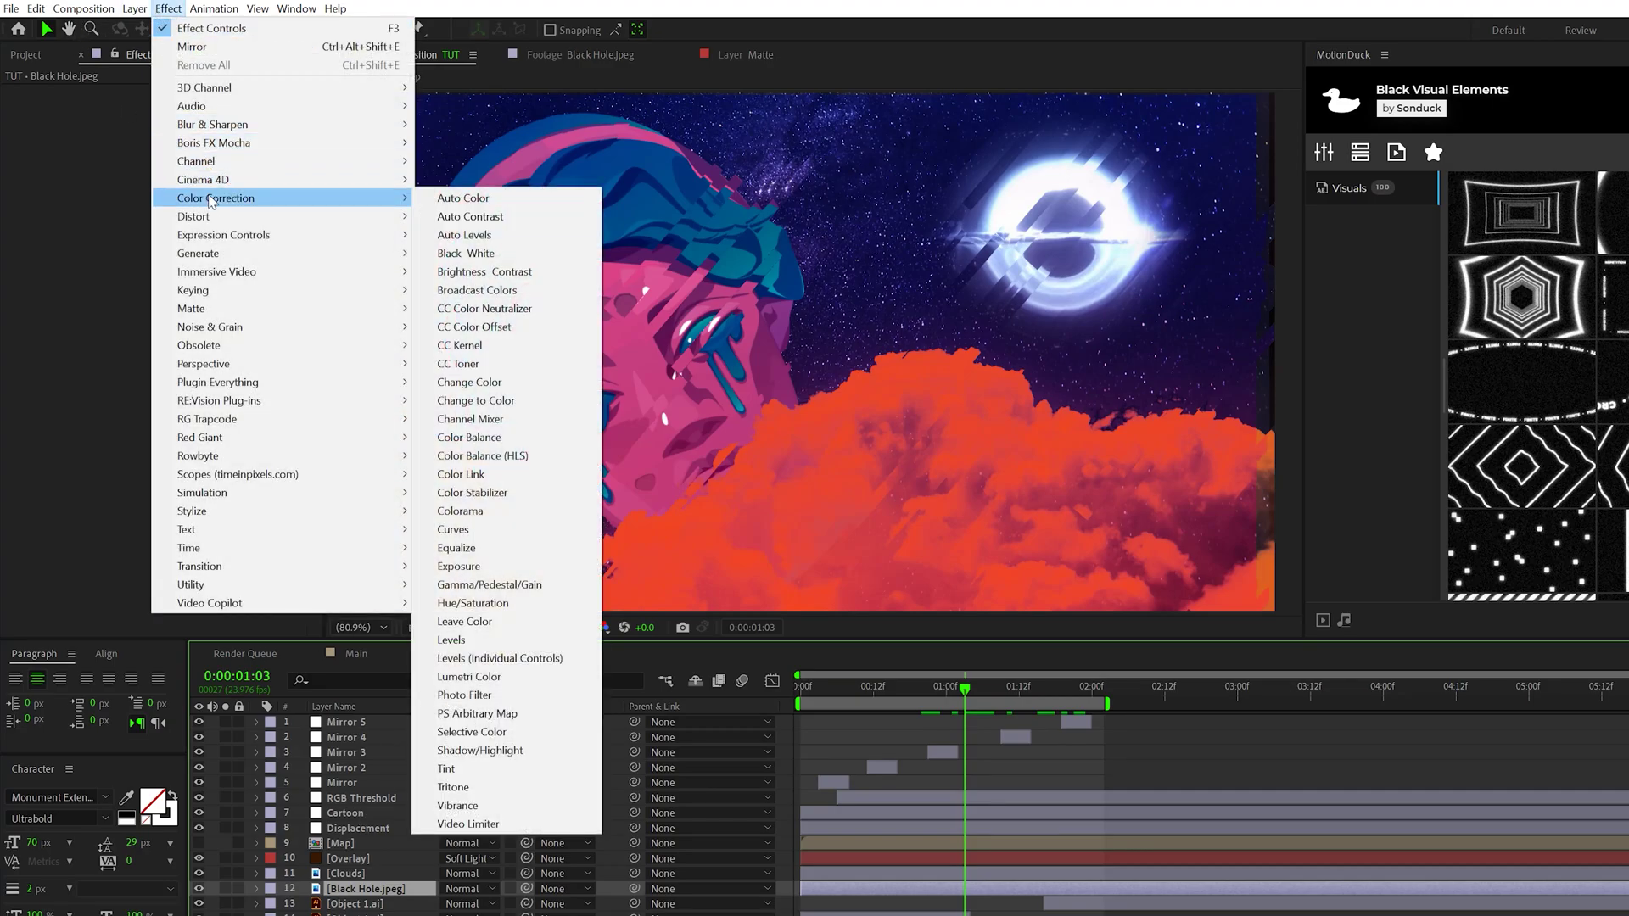
left_click(483, 271)
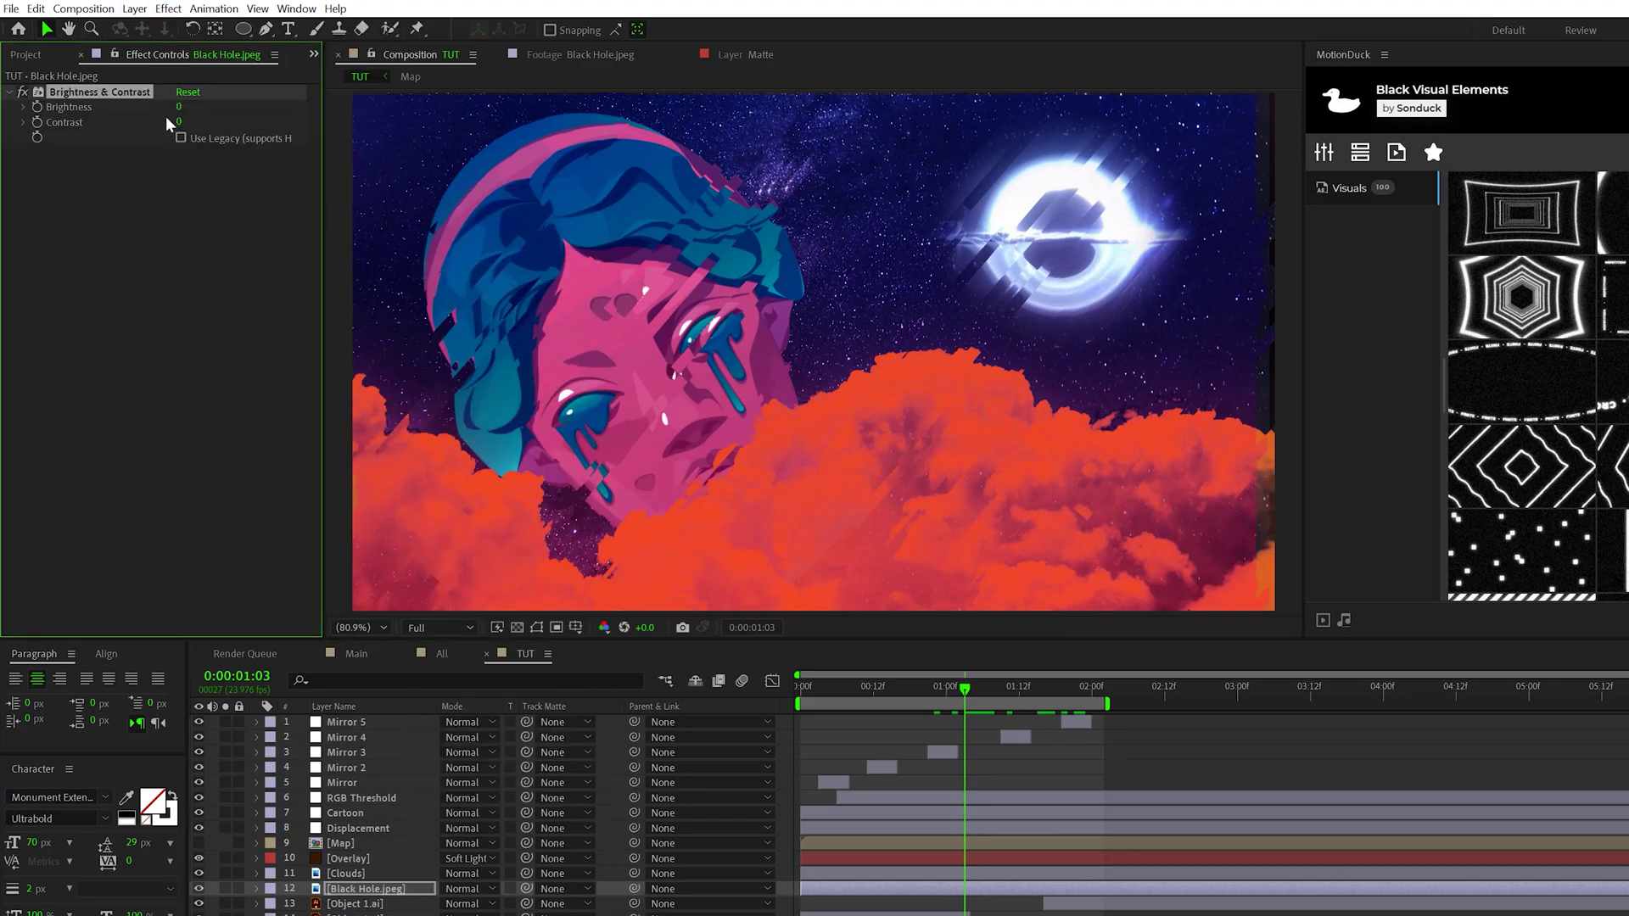
left_click(38, 107)
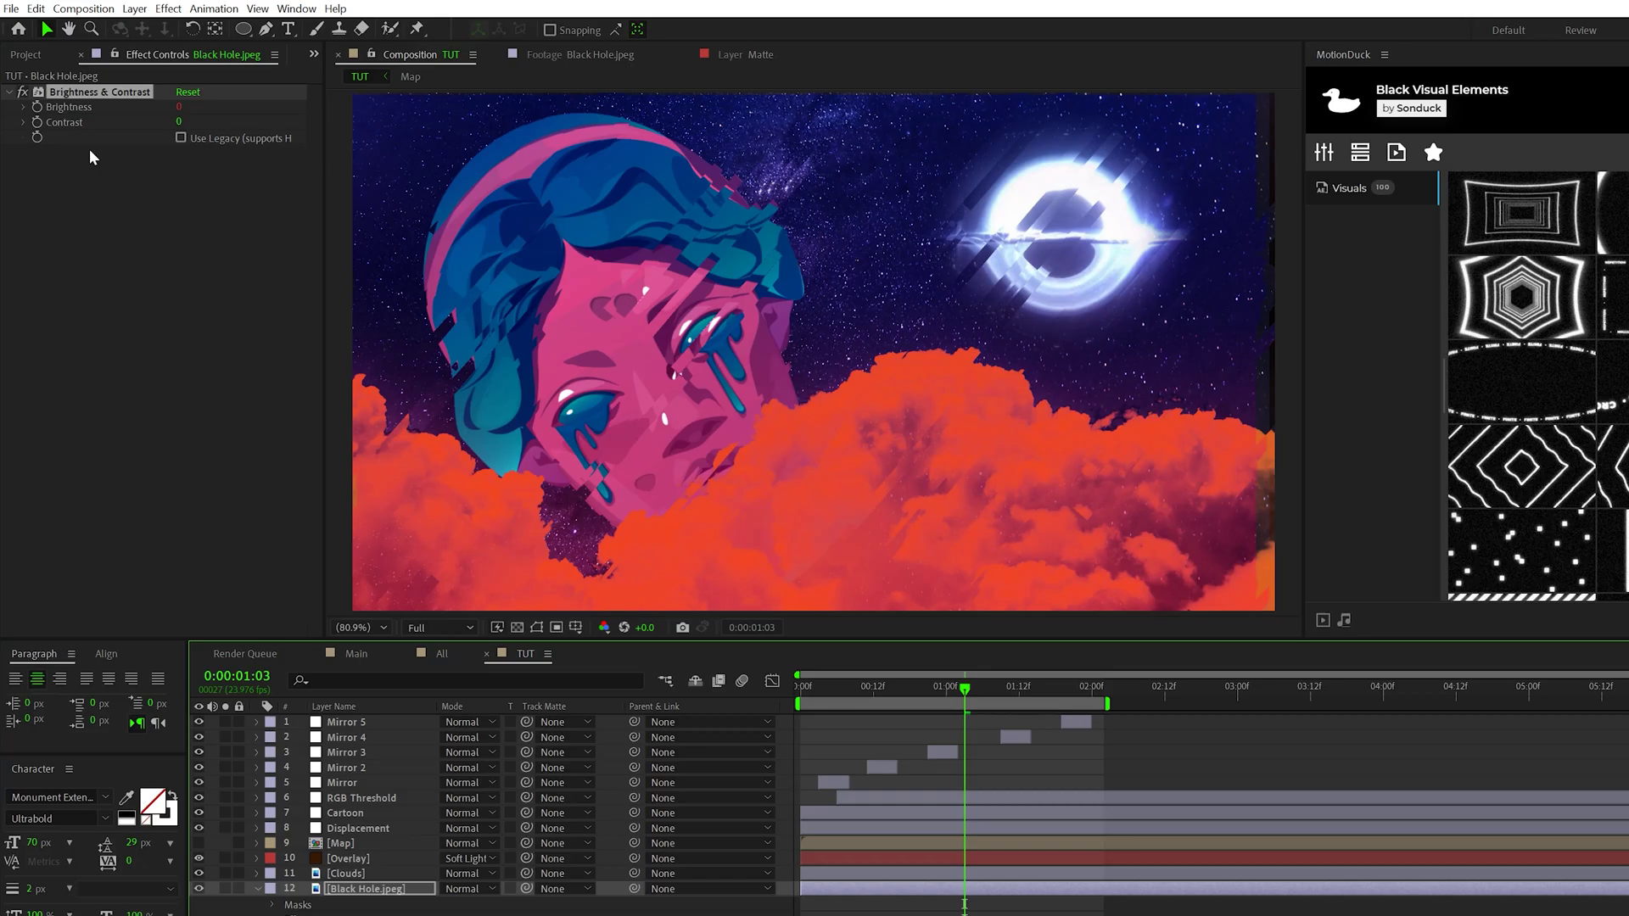
key("Home")
key("space")
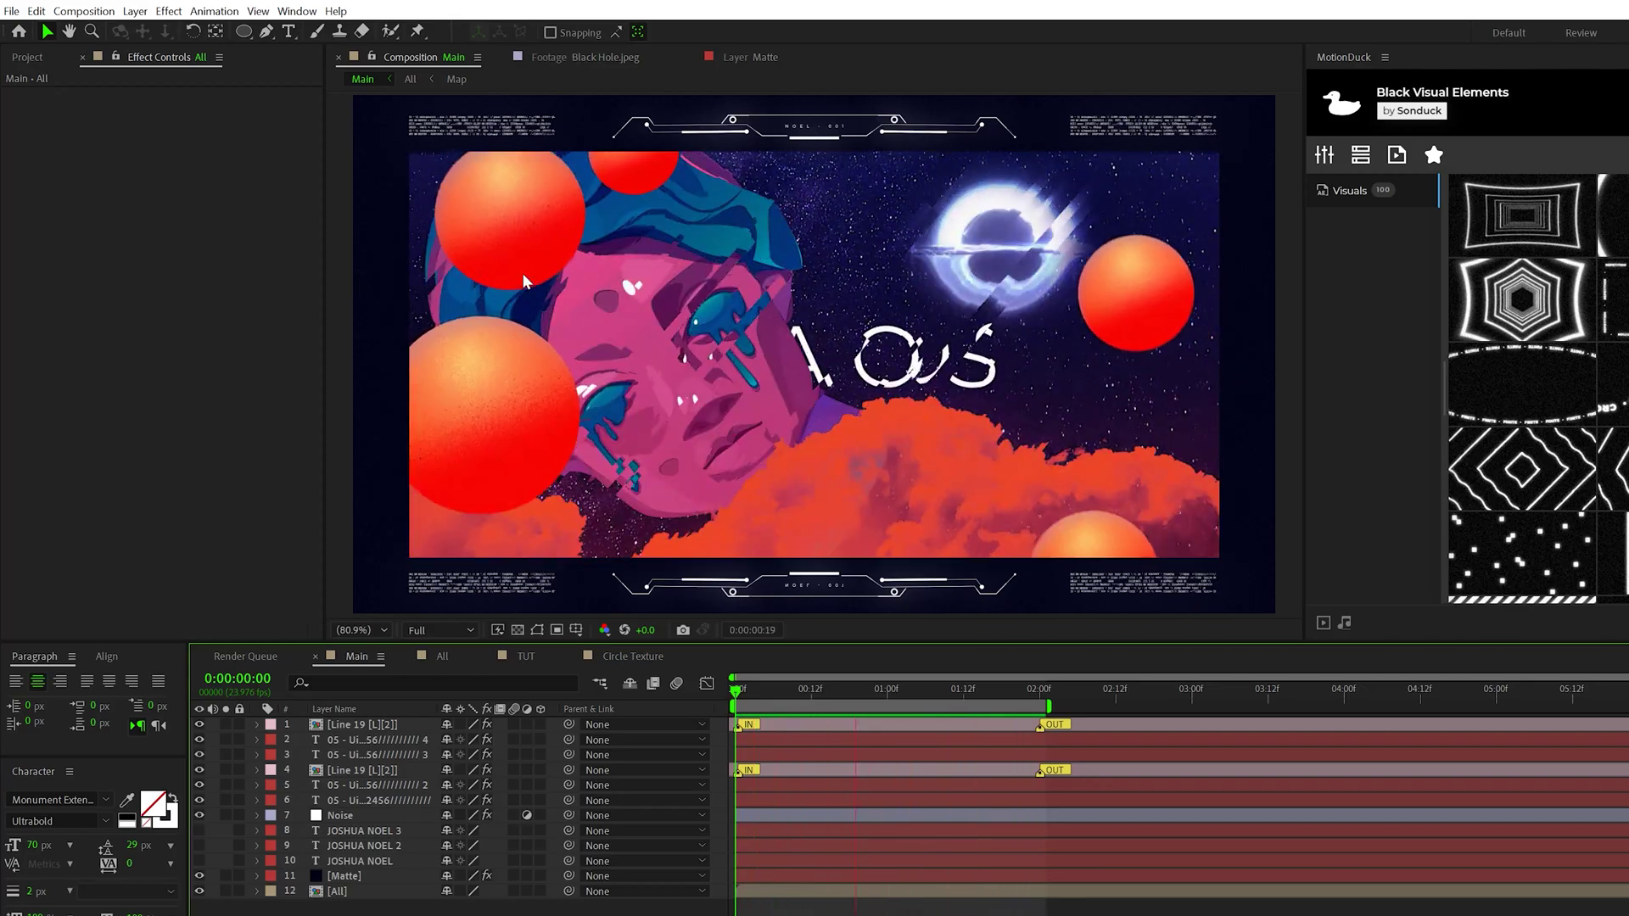
Create a new composition named Circle.
left_click(26, 63)
left_click(25, 61)
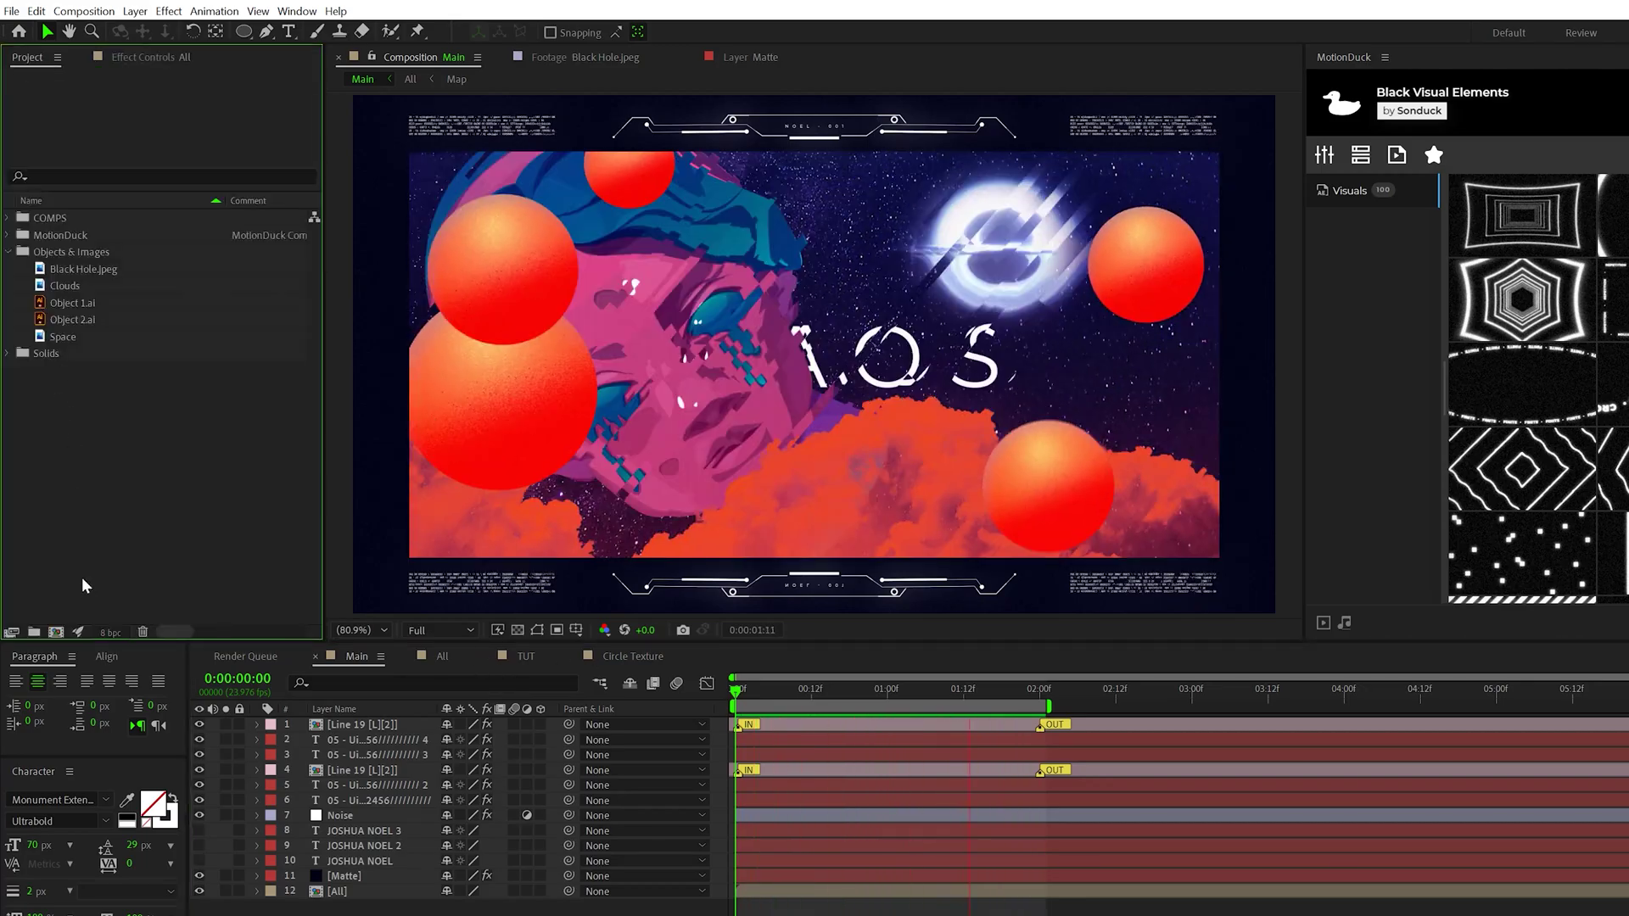
left_click(55, 633)
type("Circle")
key("Return")
Draw an ellipse and centre it horizontally and vertically in the composition.
key("q")
left_click_drag(789, 336, 1056, 585)
left_click(359, 727)
left_click(107, 656)
left_click(48, 701)
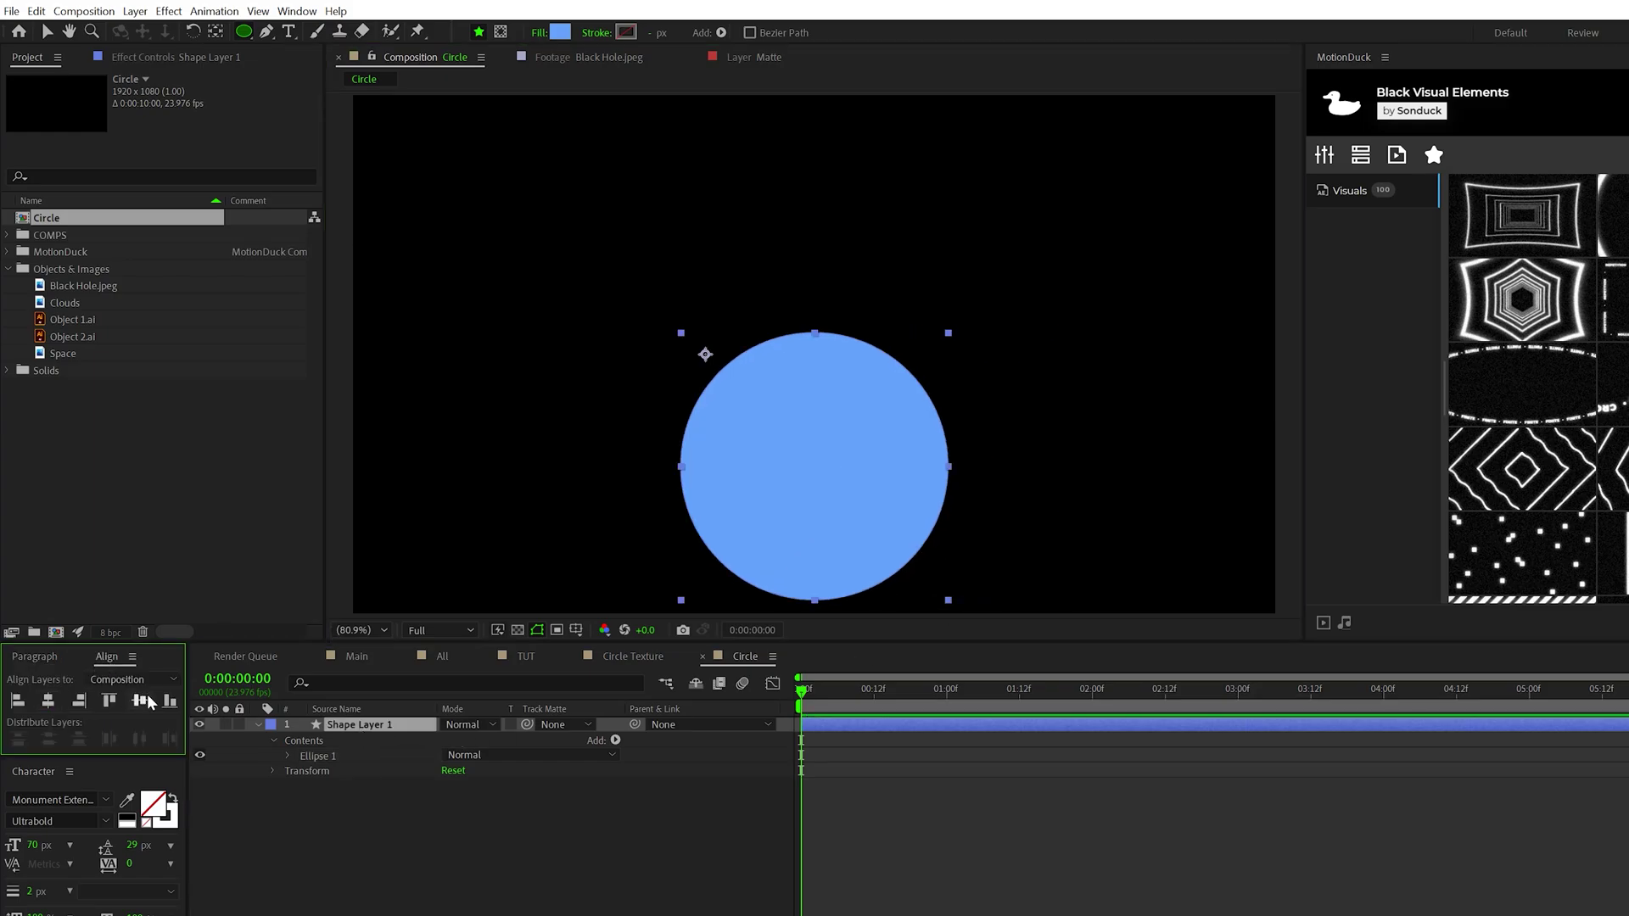
left_click(139, 701)
Give the circle a bright blue Inner Shadow layer style with distance 60.
left_click(135, 11)
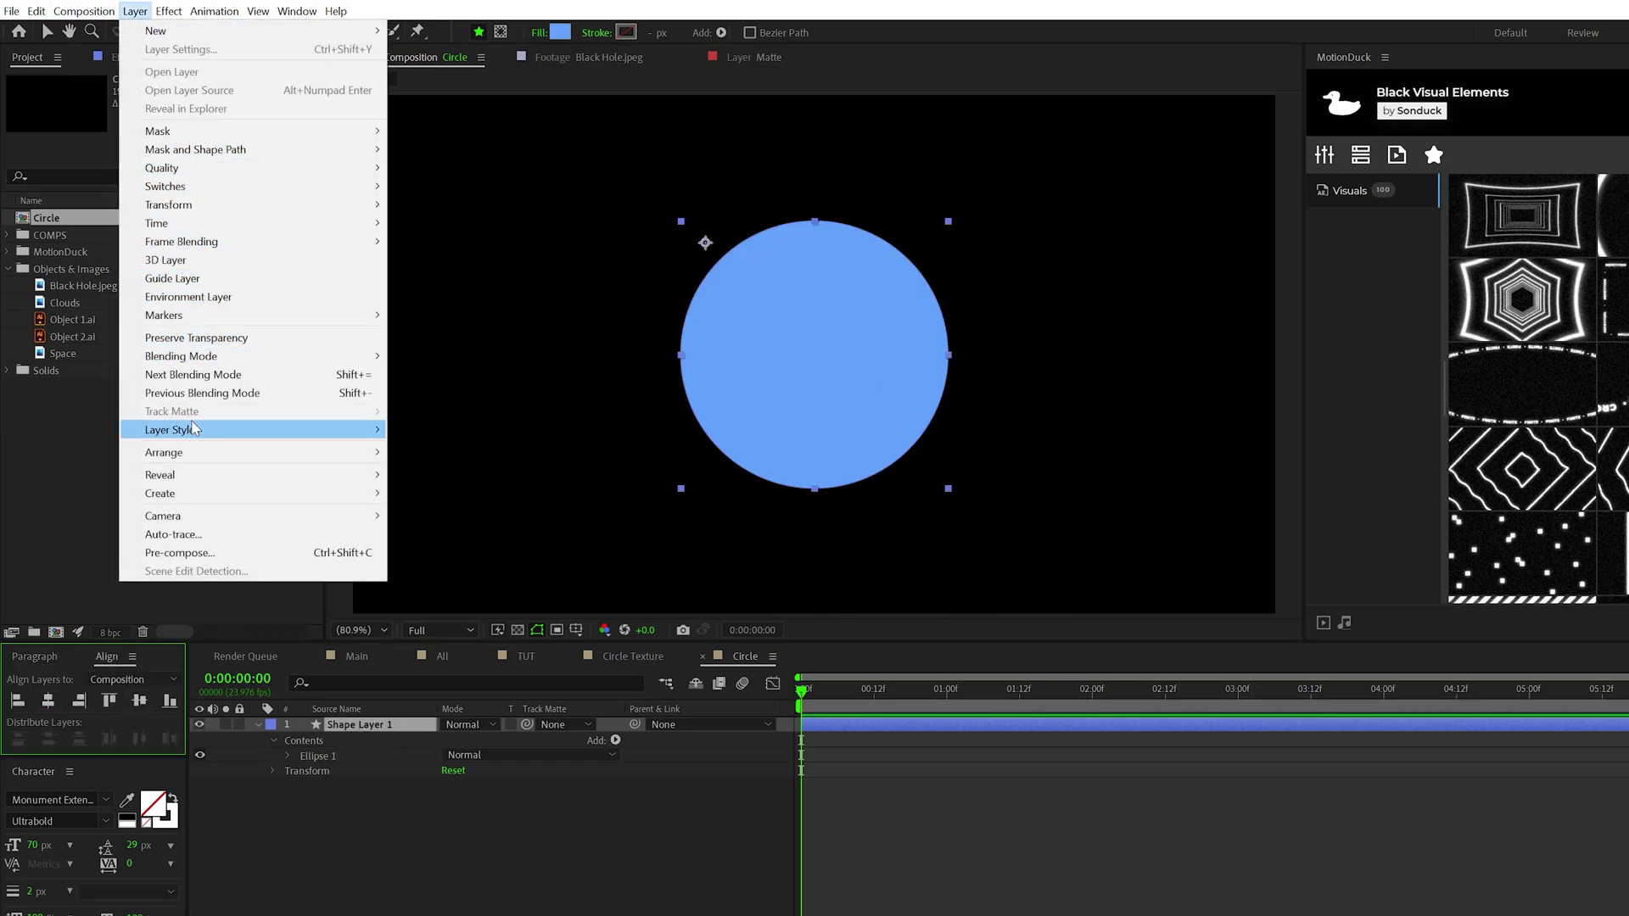
mouse_move(212, 430)
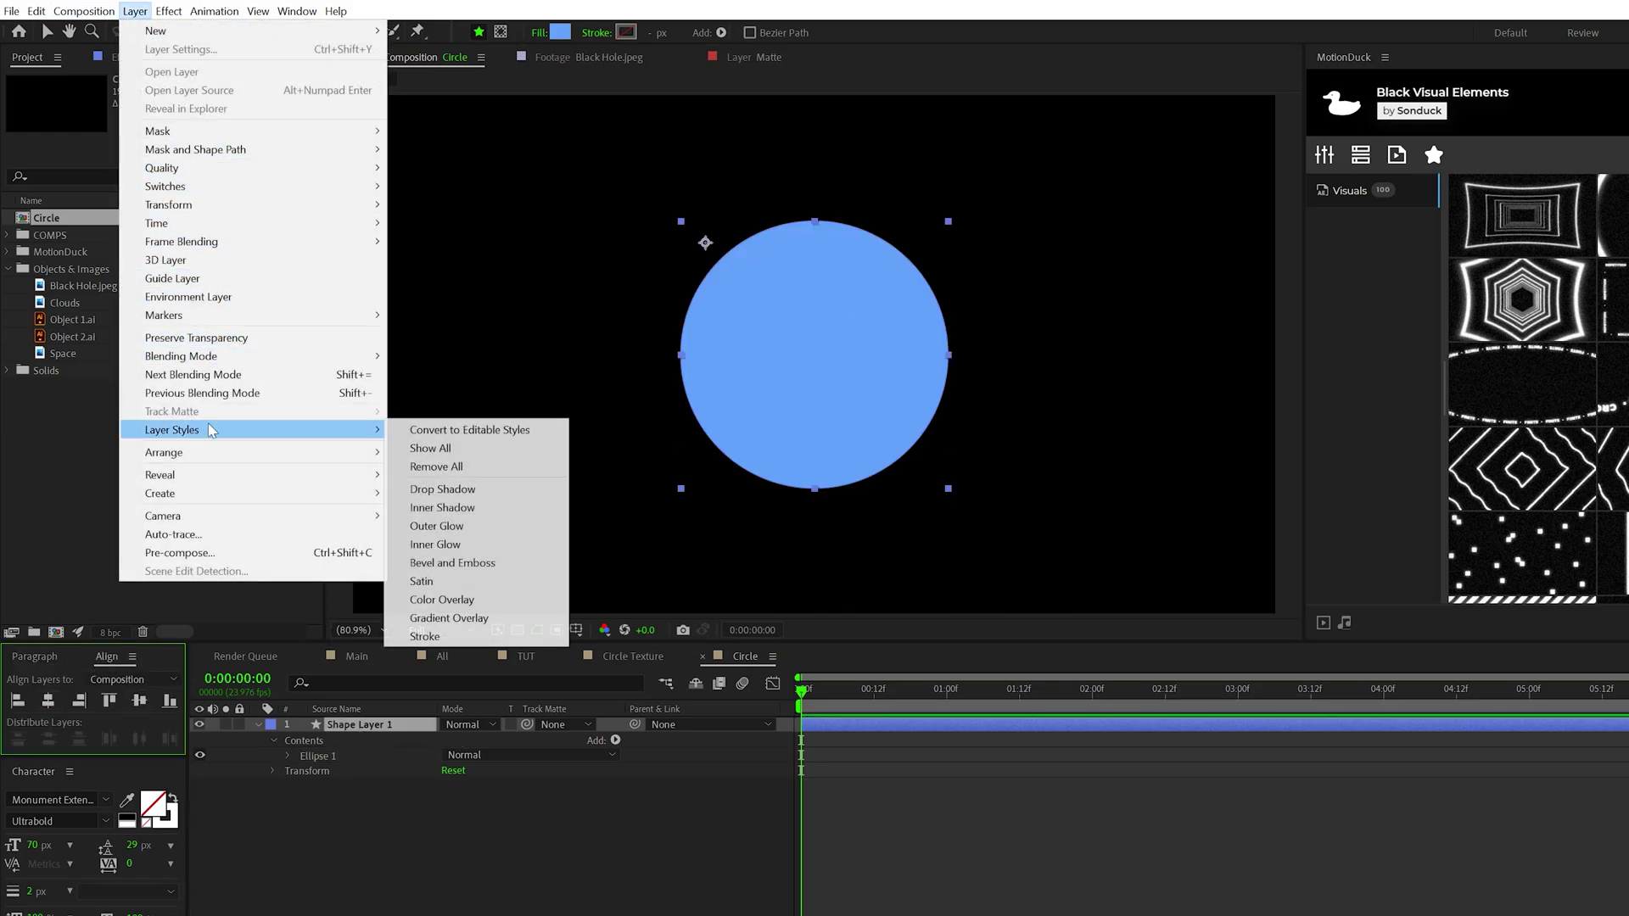
left_click(436, 510)
left_click(288, 816)
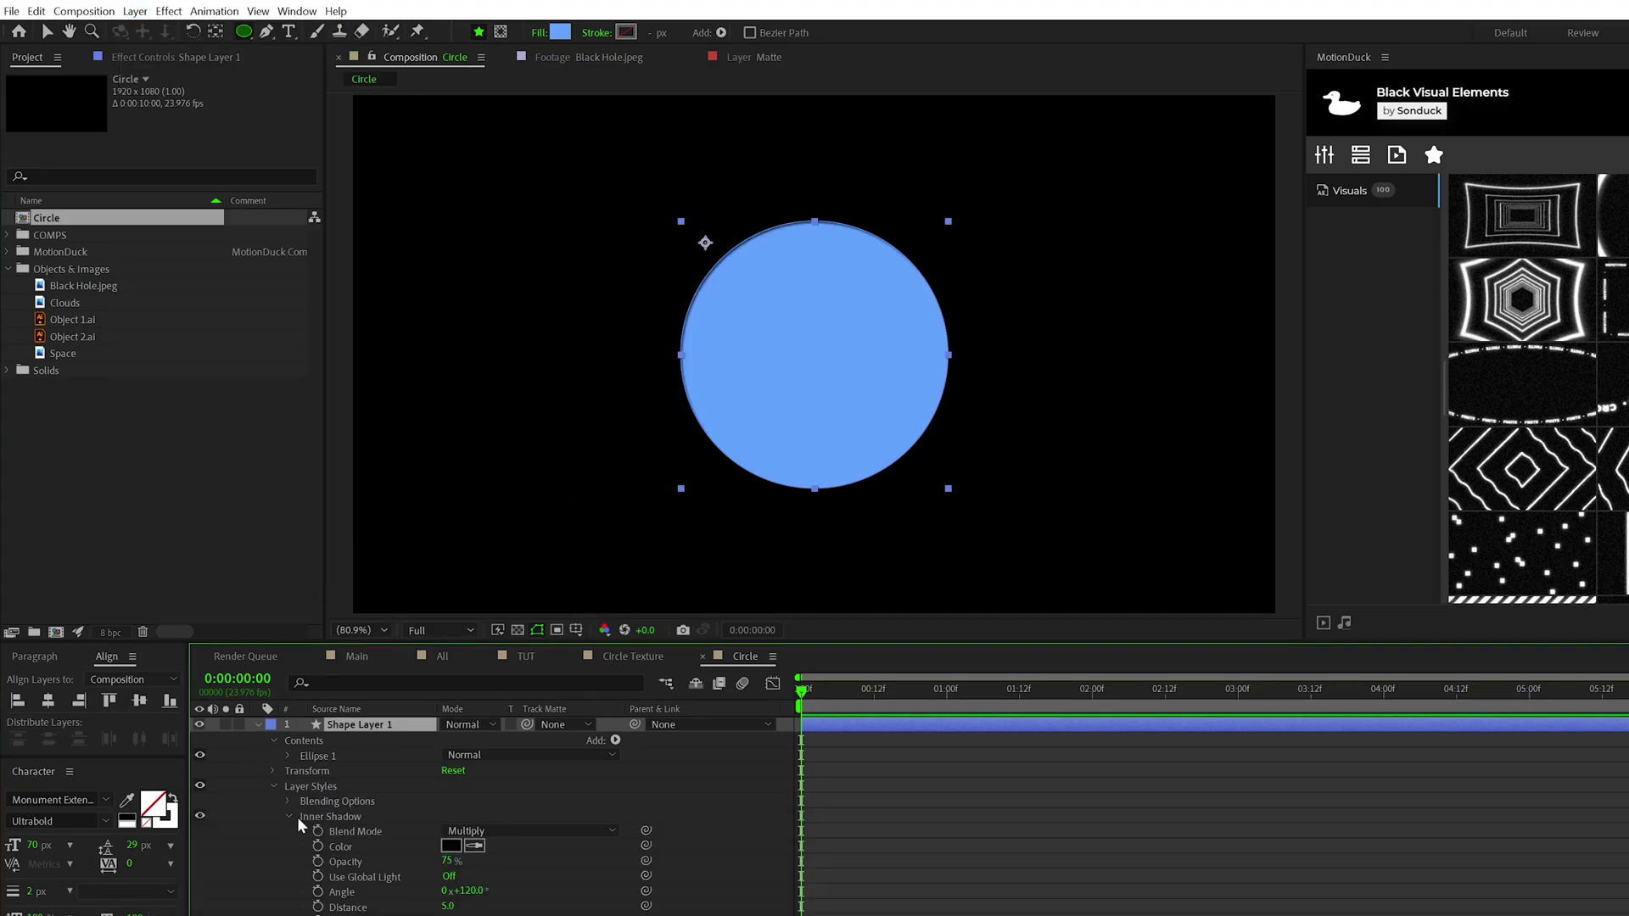
left_click(451, 846)
left_click(579, 484)
left_click_drag(580, 488, 580, 465)
left_click(527, 449)
left_click(715, 372)
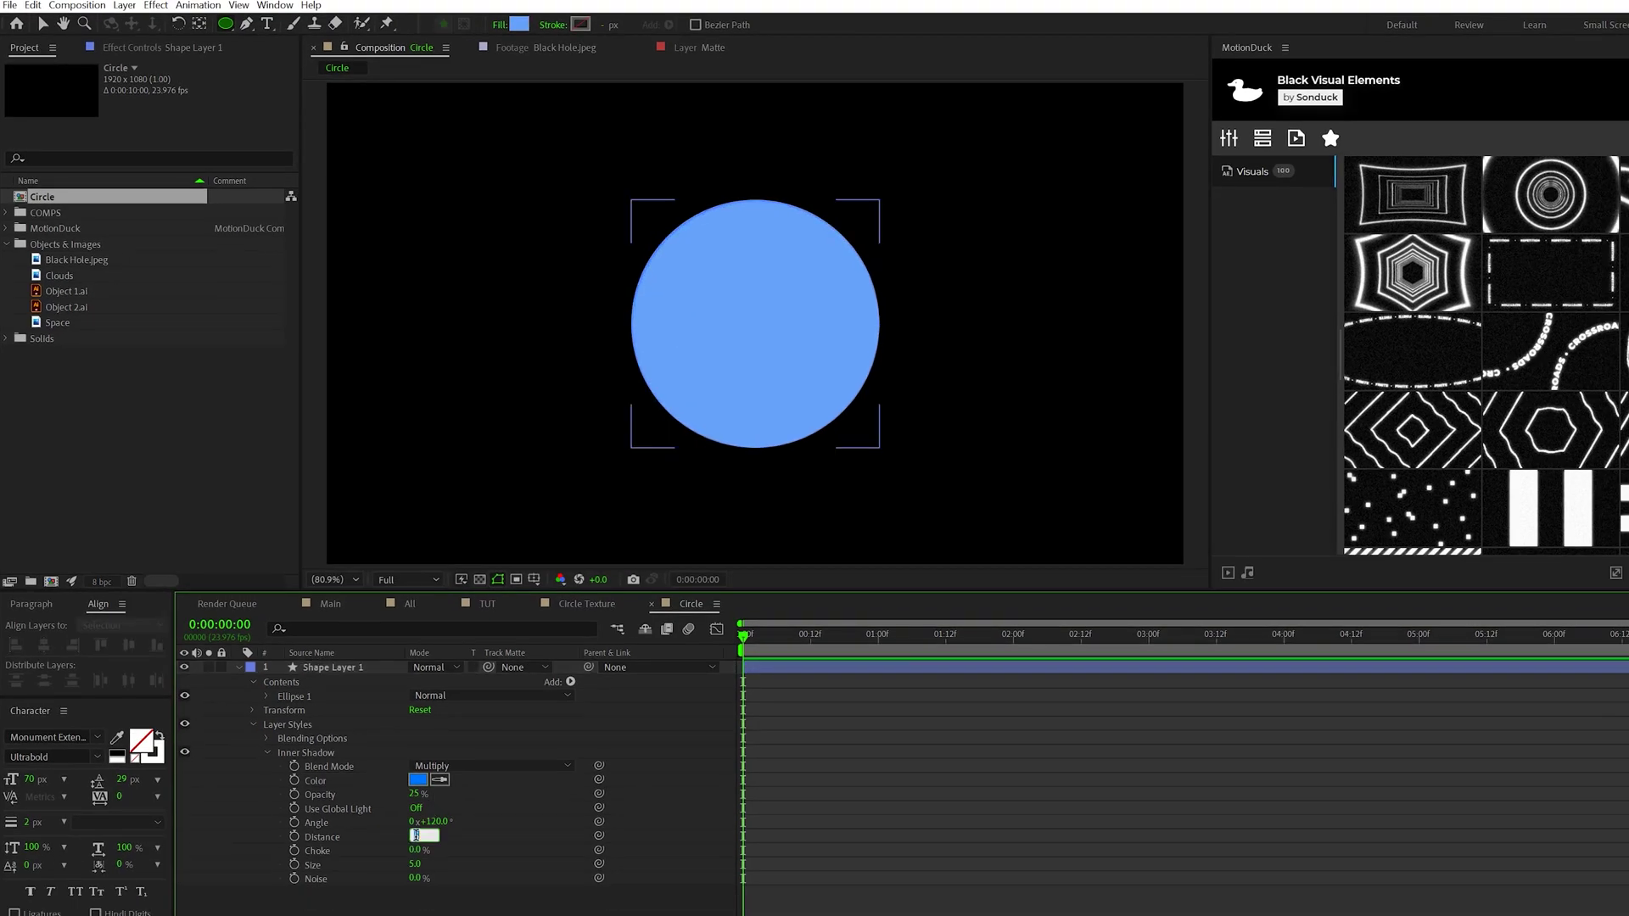
type("60")
key("Return")
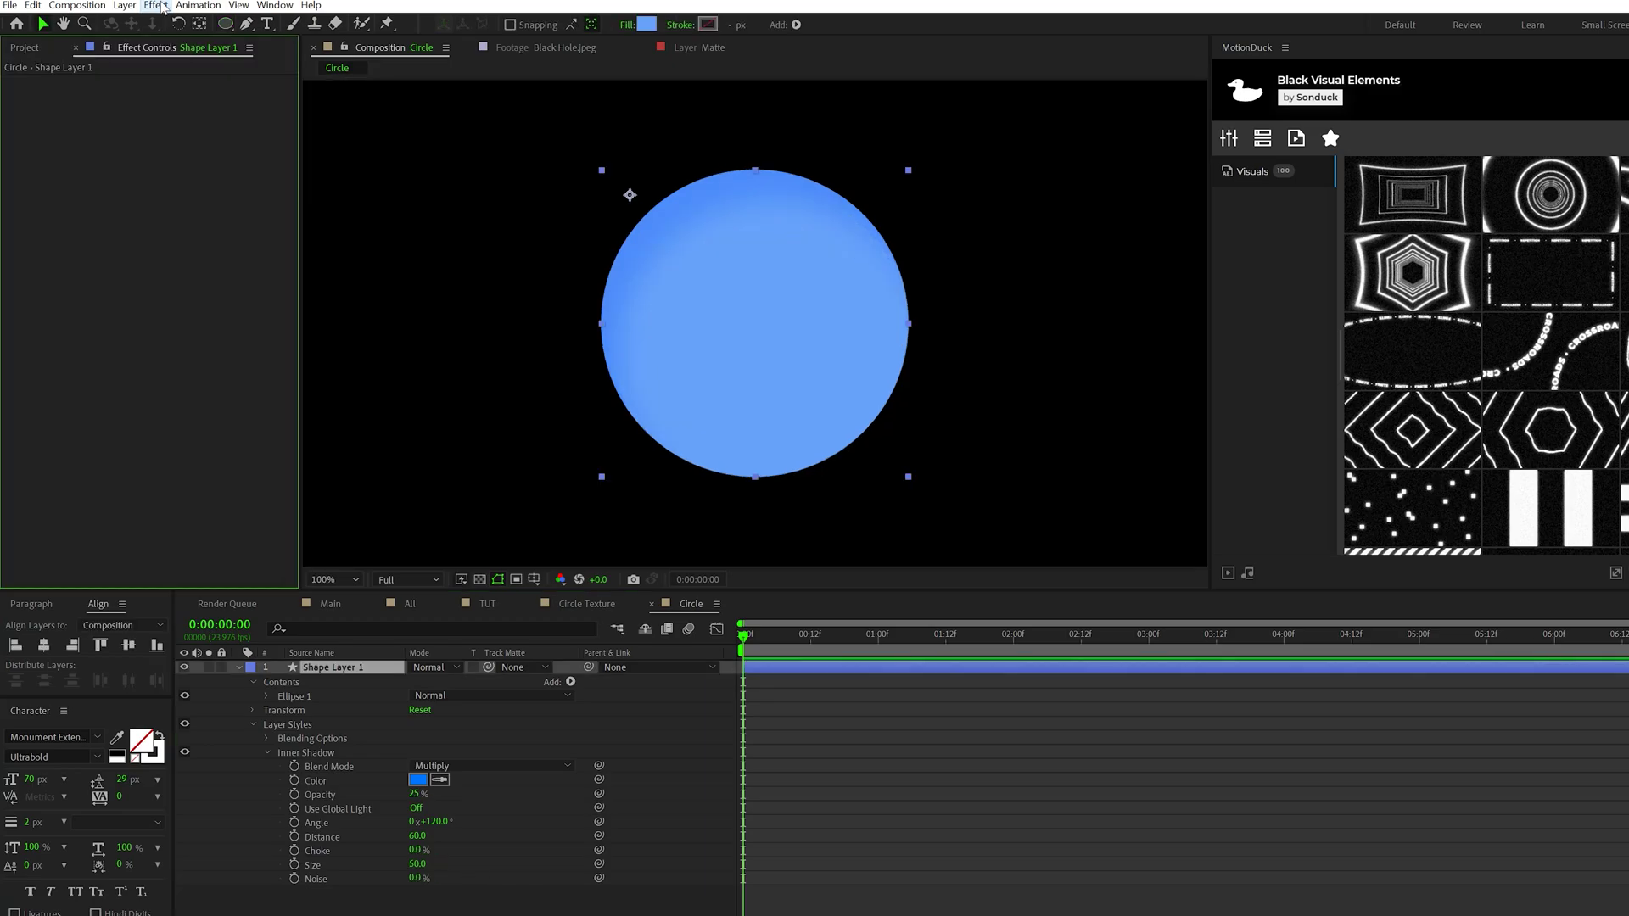
Apply a radial Gradient Ramp to the circle, place its start and end points, and set the start colour.
left_click(156, 5)
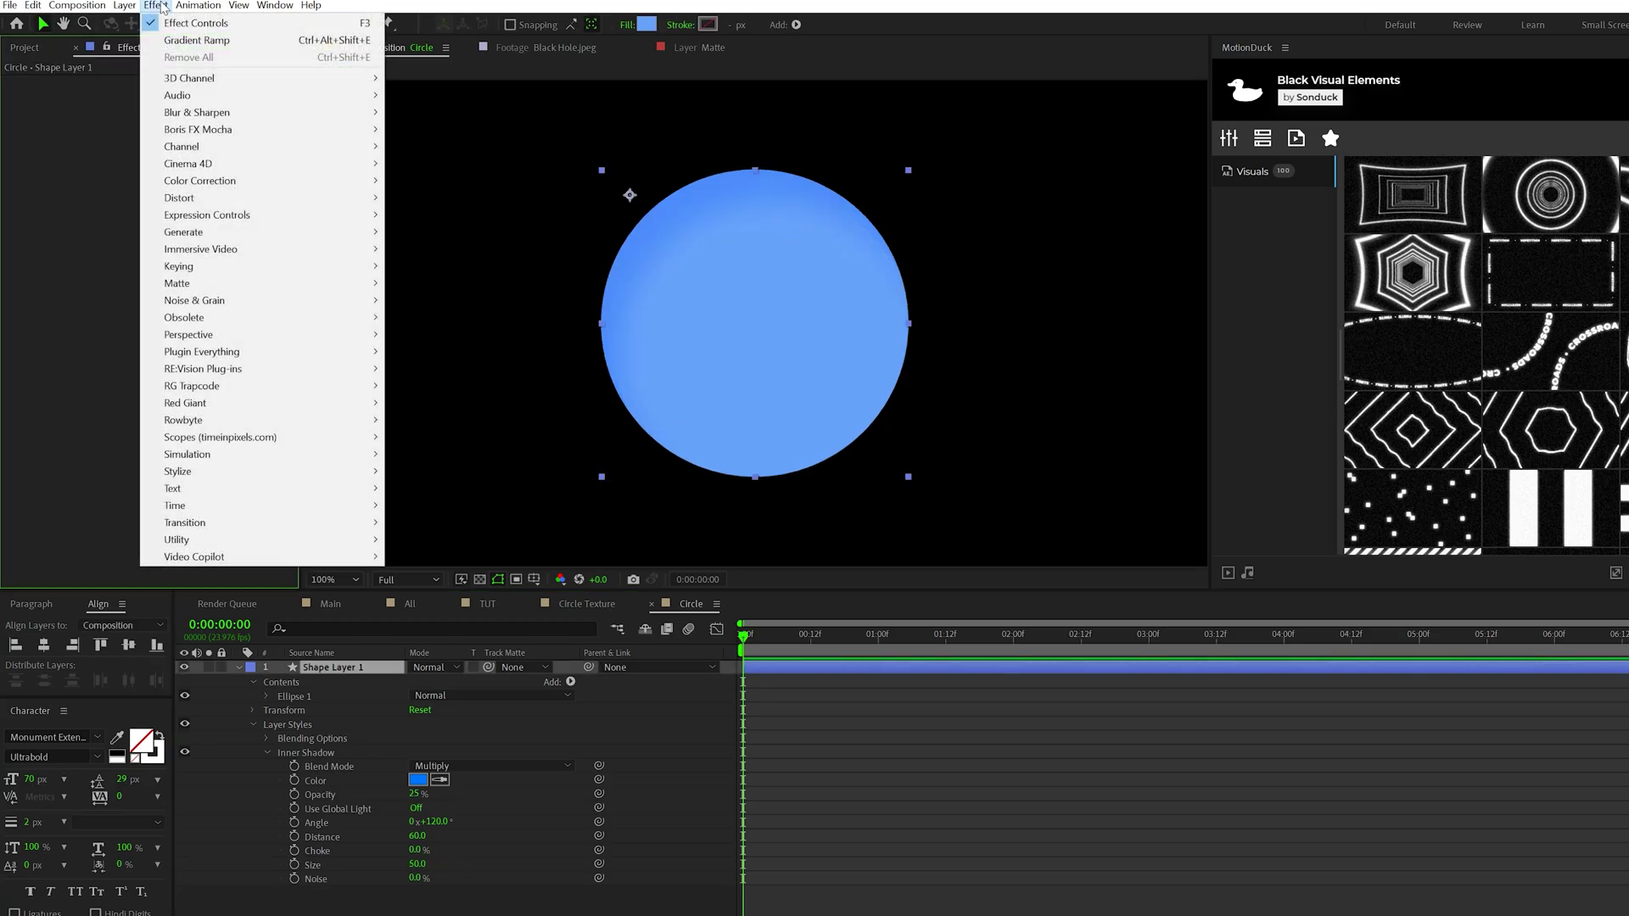
left_click(441, 515)
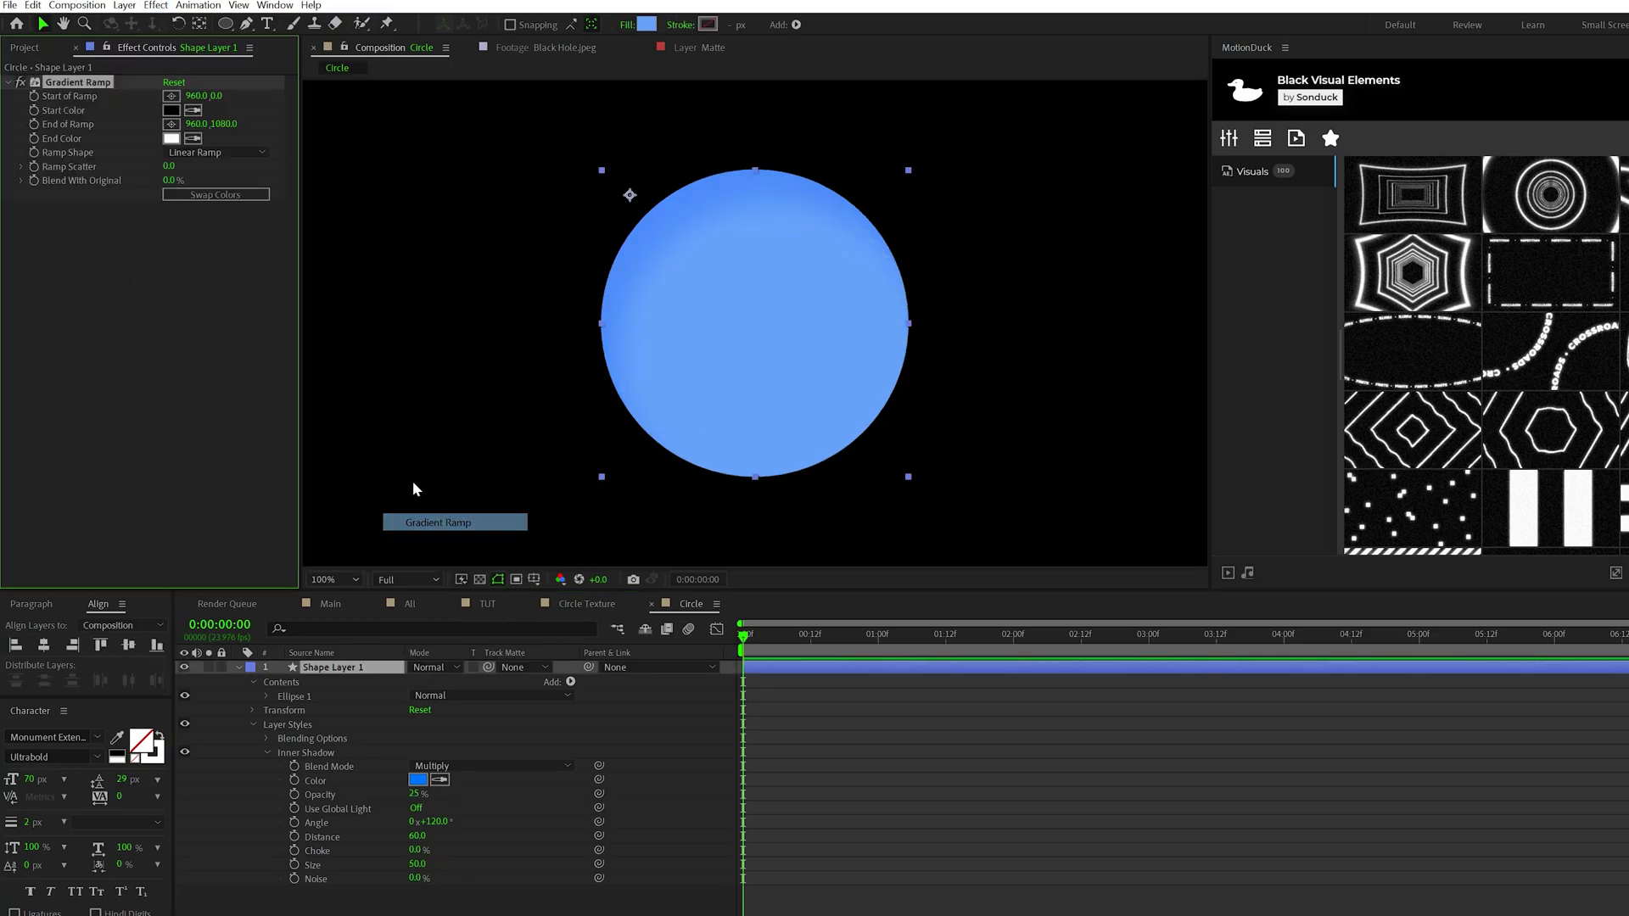
left_click_drag(755, 174, 709, 239)
left_click(208, 154)
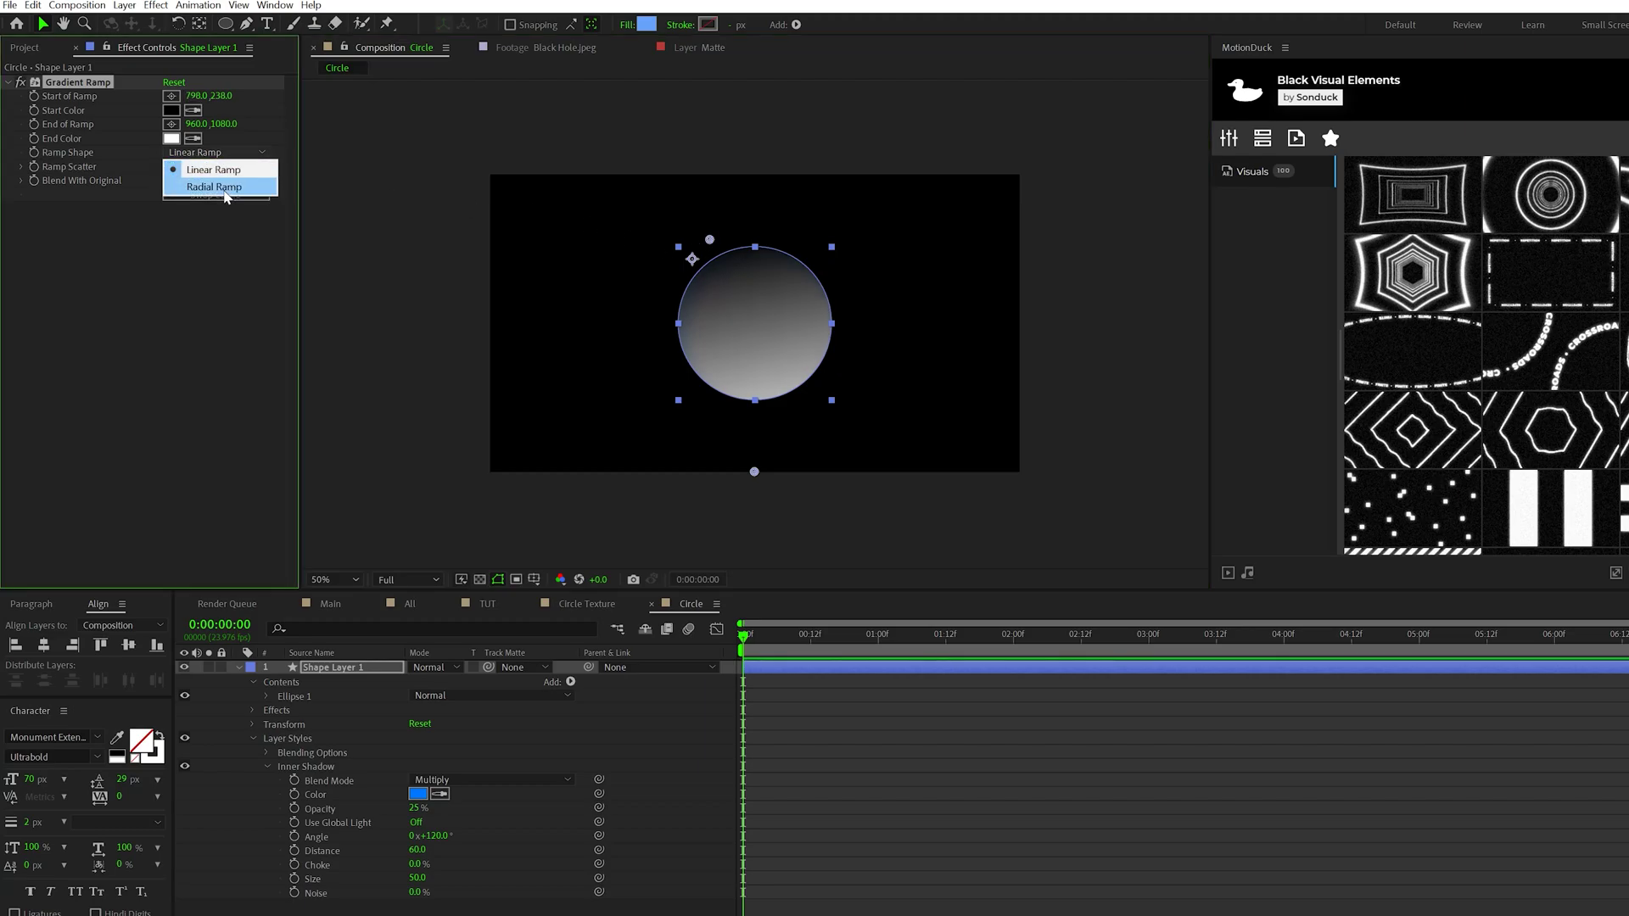
left_click(223, 188)
left_click_drag(712, 242, 740, 266)
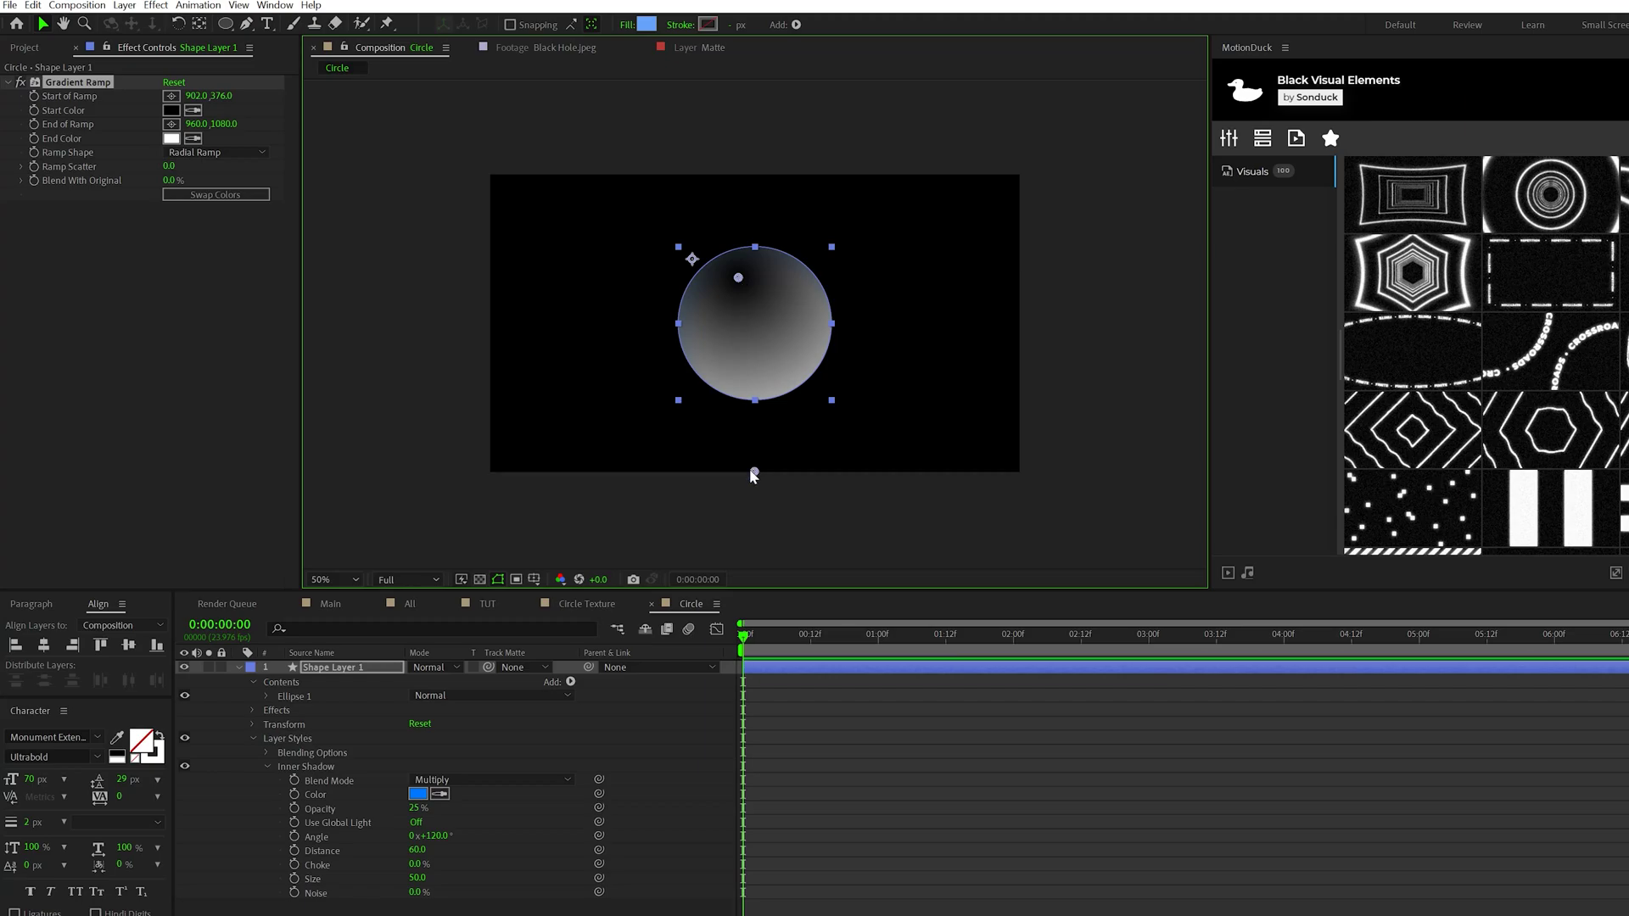
left_click_drag(752, 471, 829, 408)
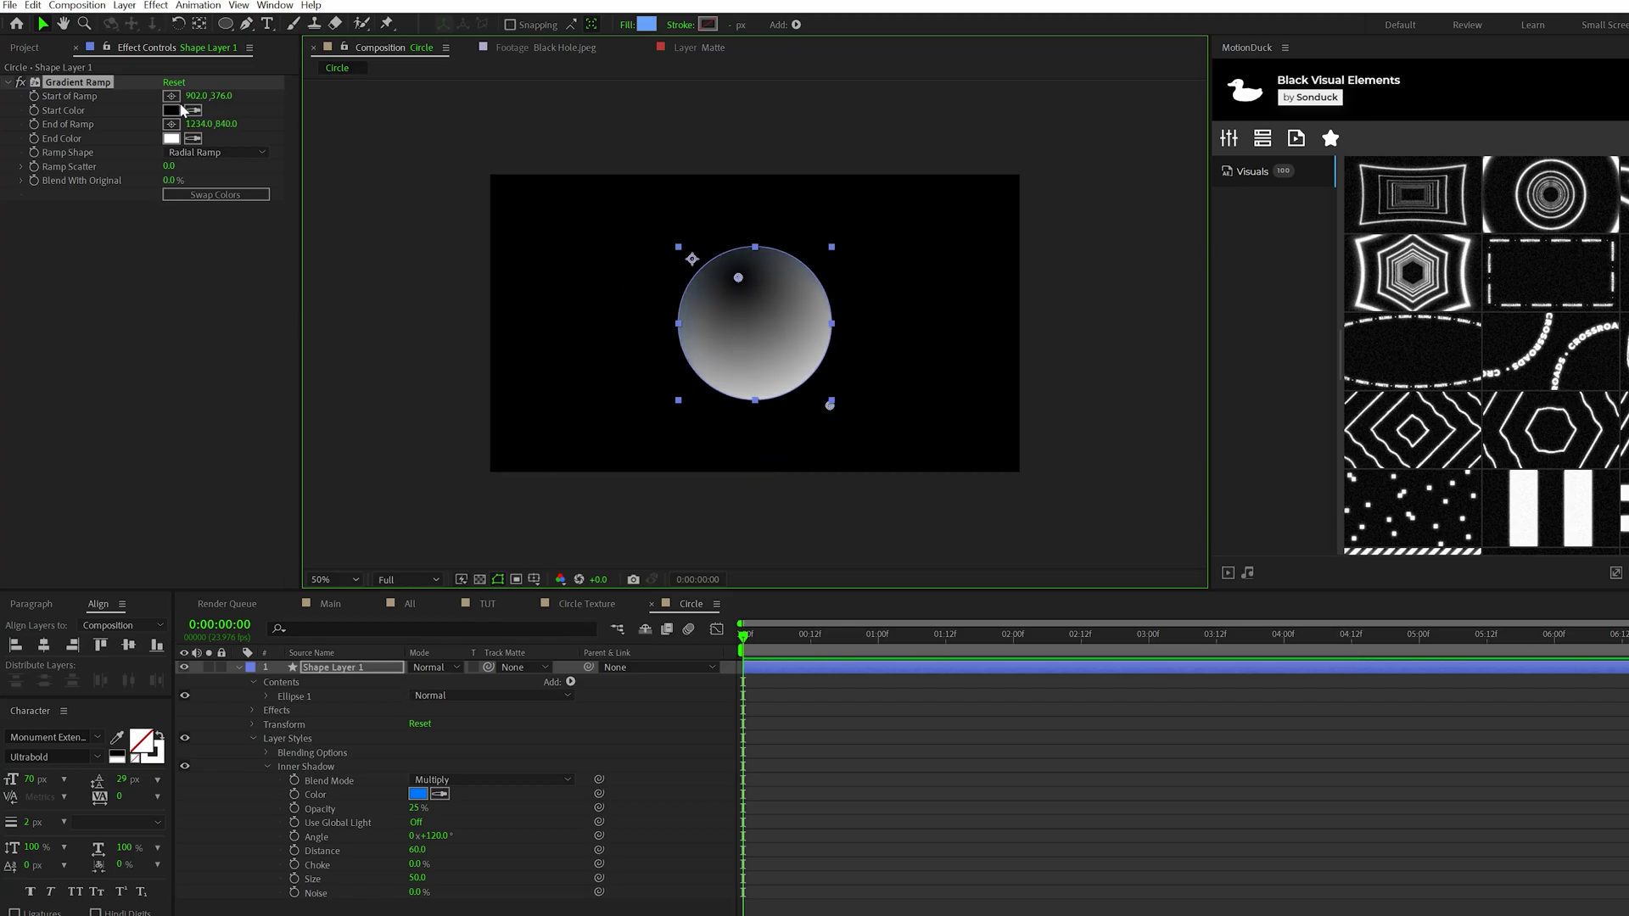
left_click(182, 109)
key("Return")
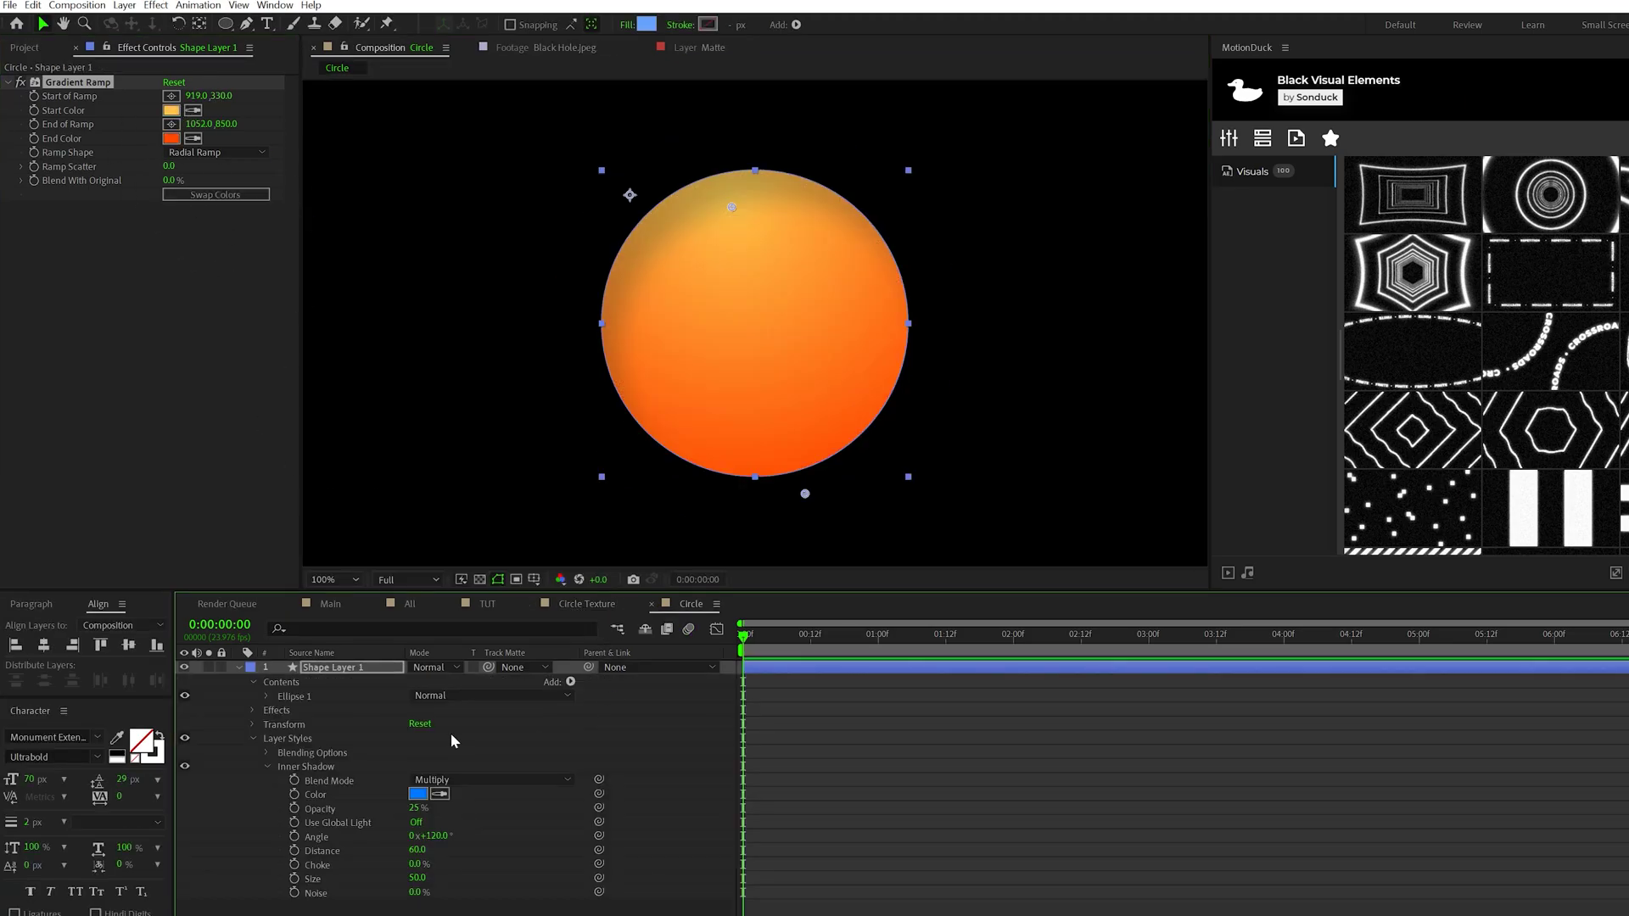
Pen-draw a closed freeform shape around the lower part of the frame.
key("ctrl+shift+a")
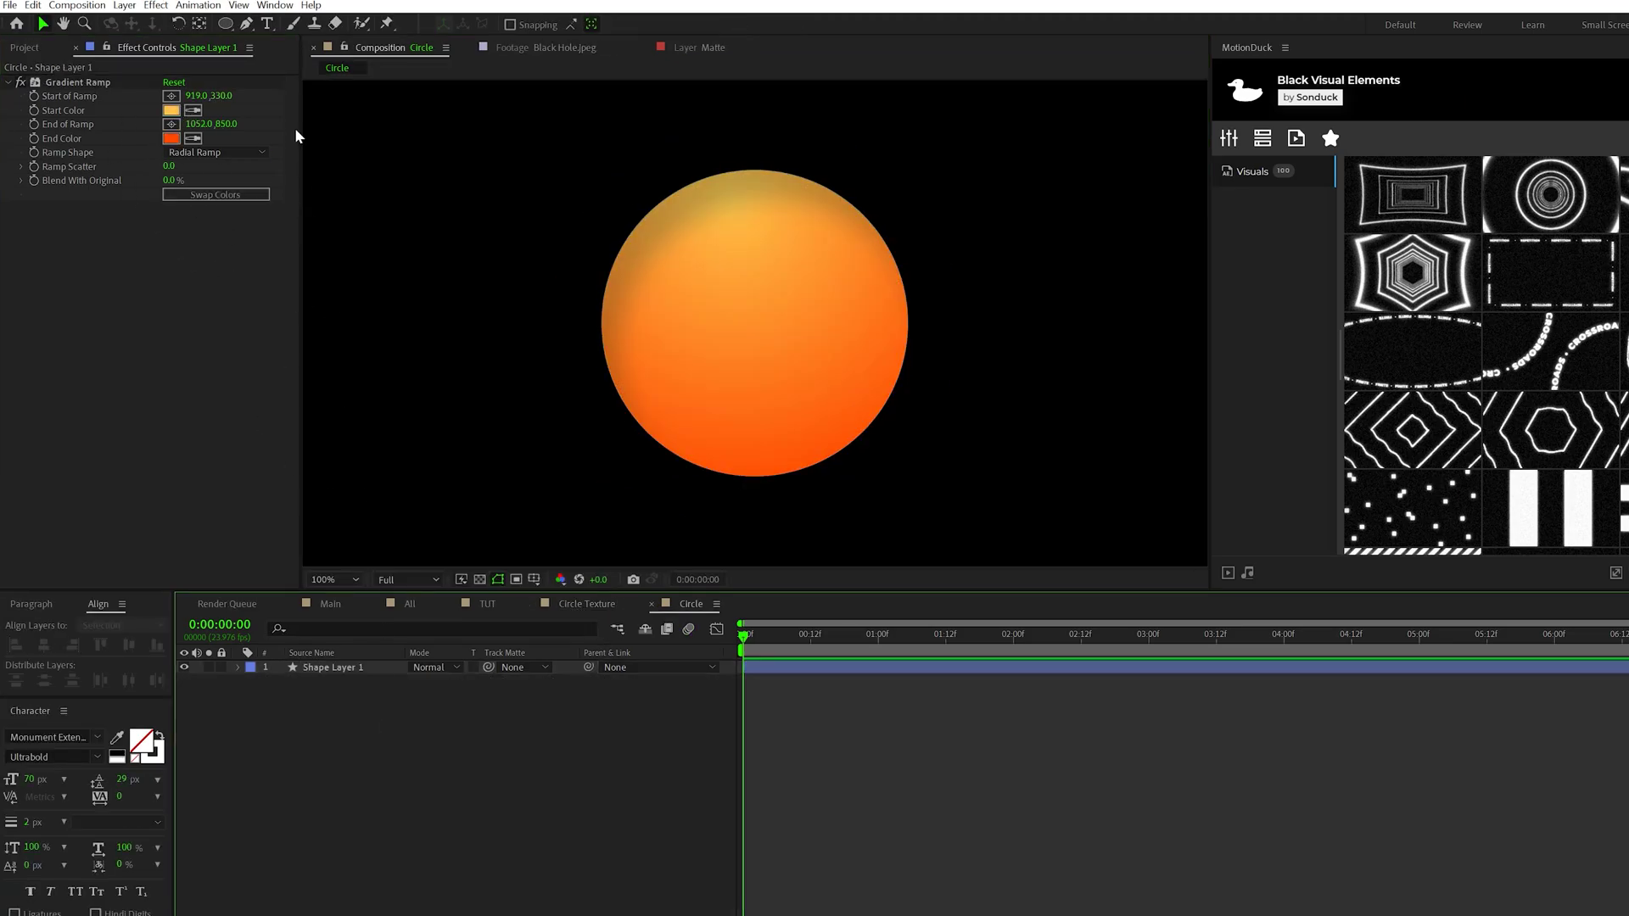
left_click(245, 23)
key("comma")
left_click(963, 236)
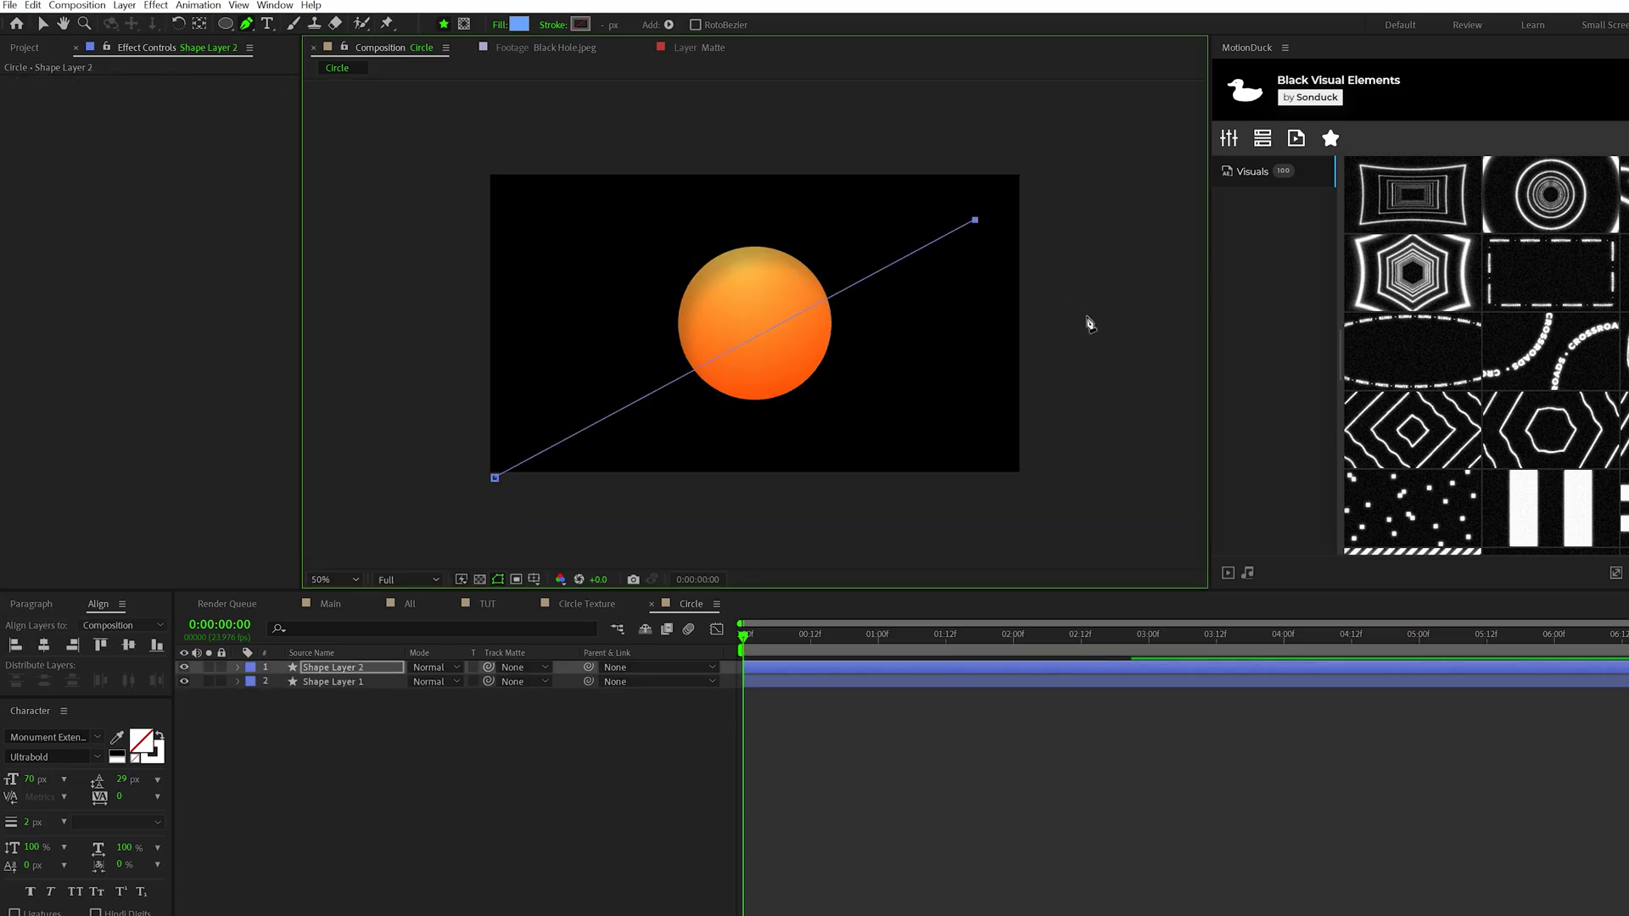
left_click(1104, 353)
left_click(1019, 524)
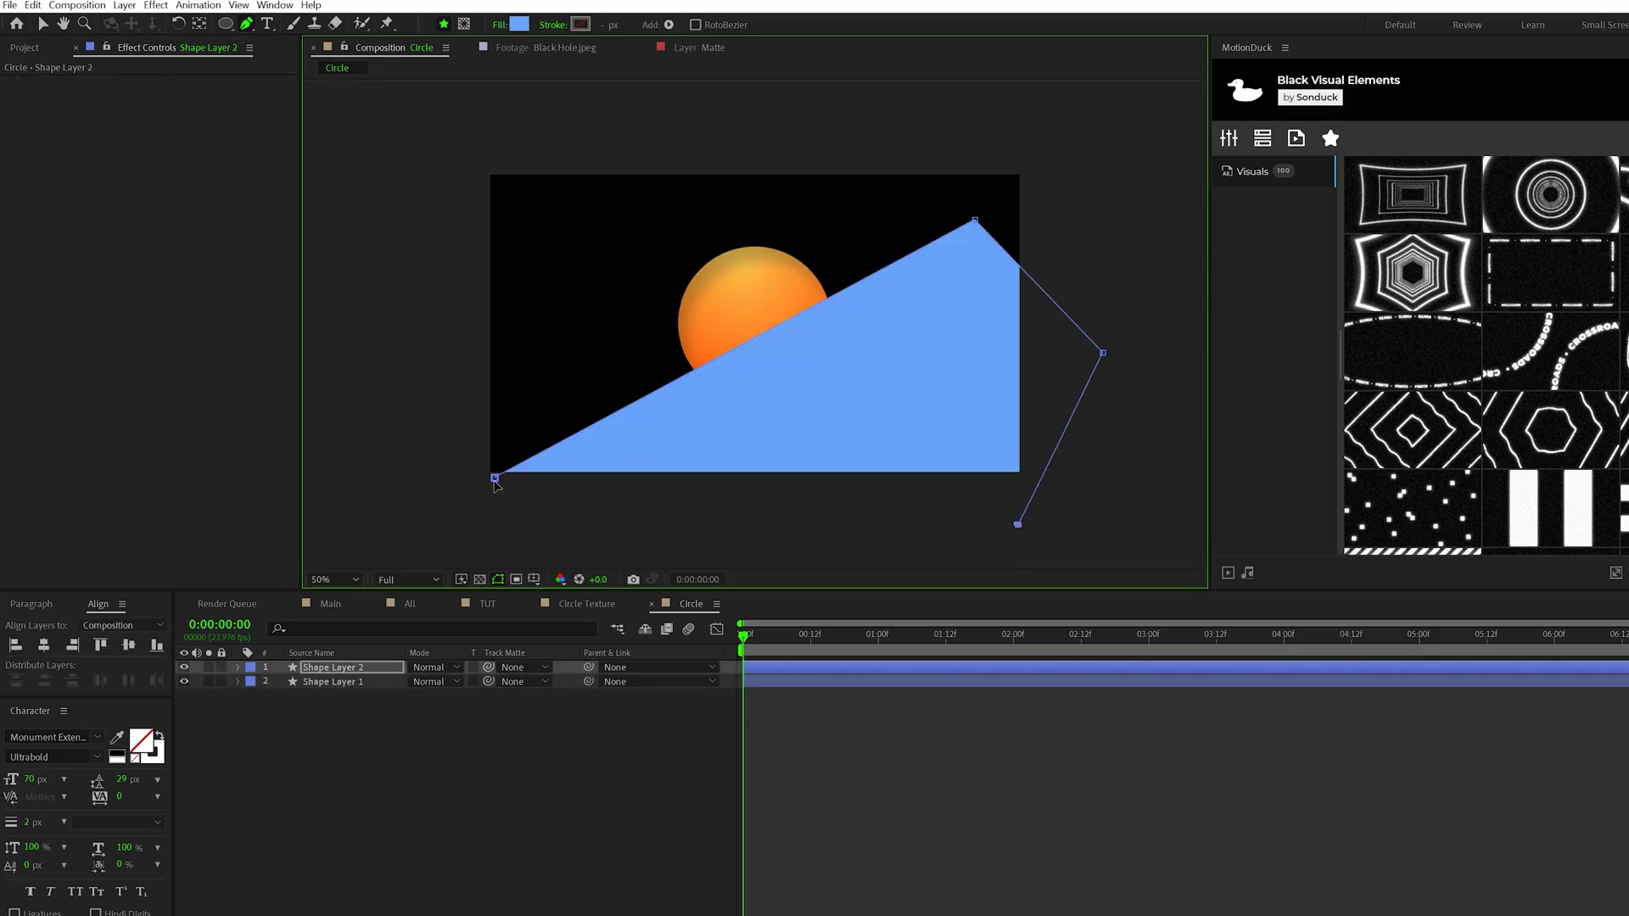
left_click(534, 531)
left_click(495, 479)
key("v")
Give the shape a Gaussian Blur of 200 and set its blend mode to Dissolve.
left_click(155, 5)
mouse_move(214, 117)
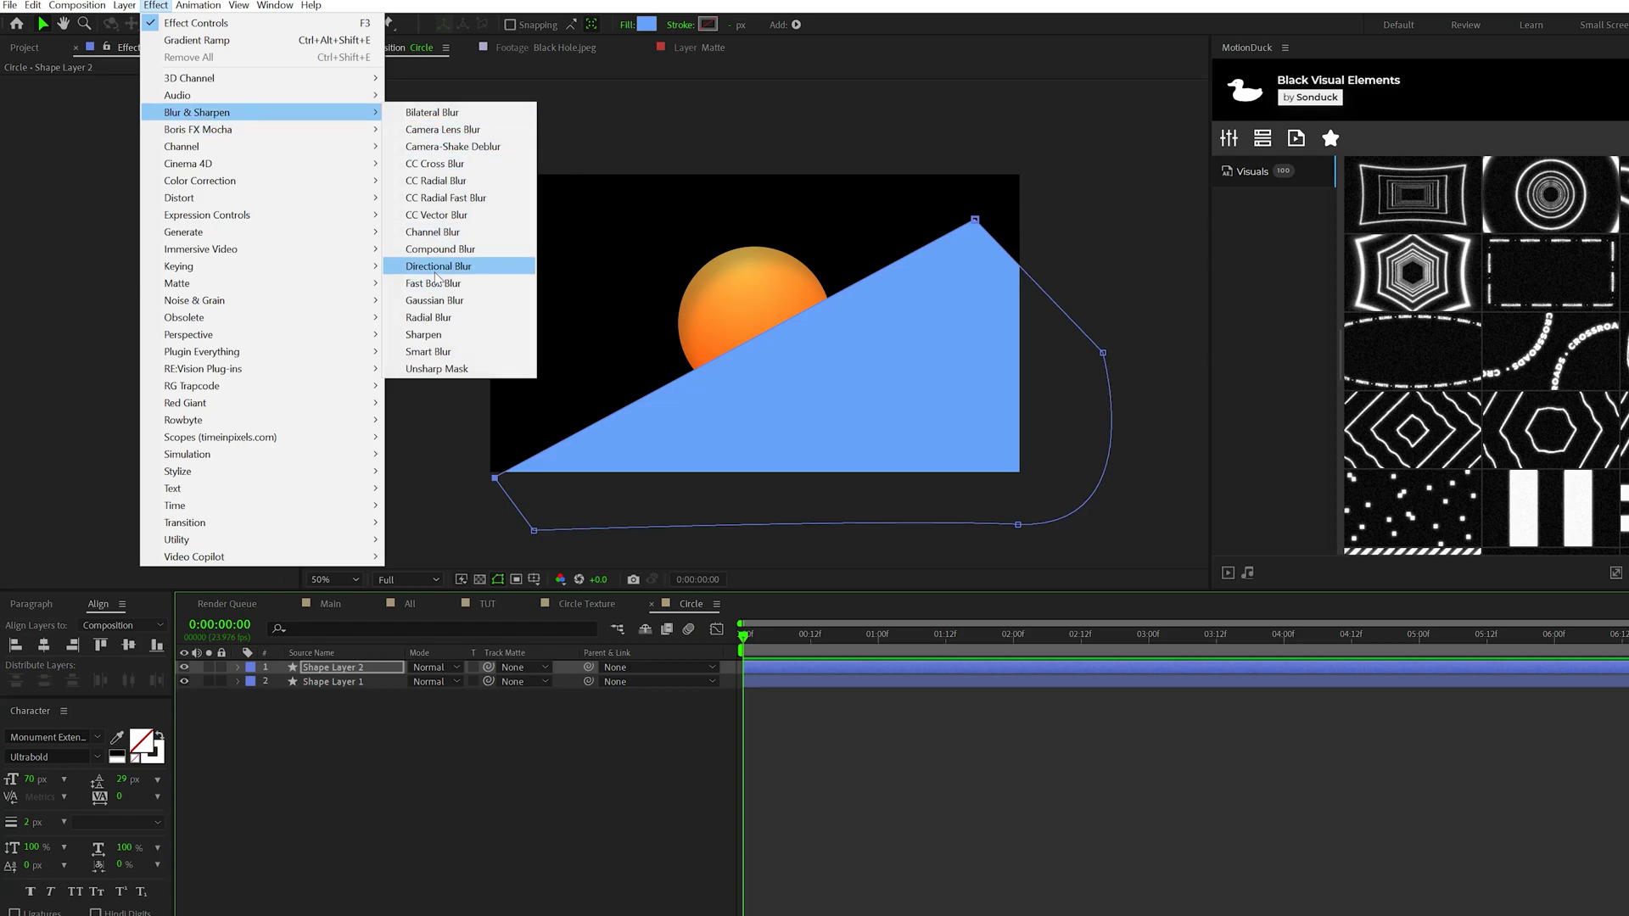
left_click(435, 301)
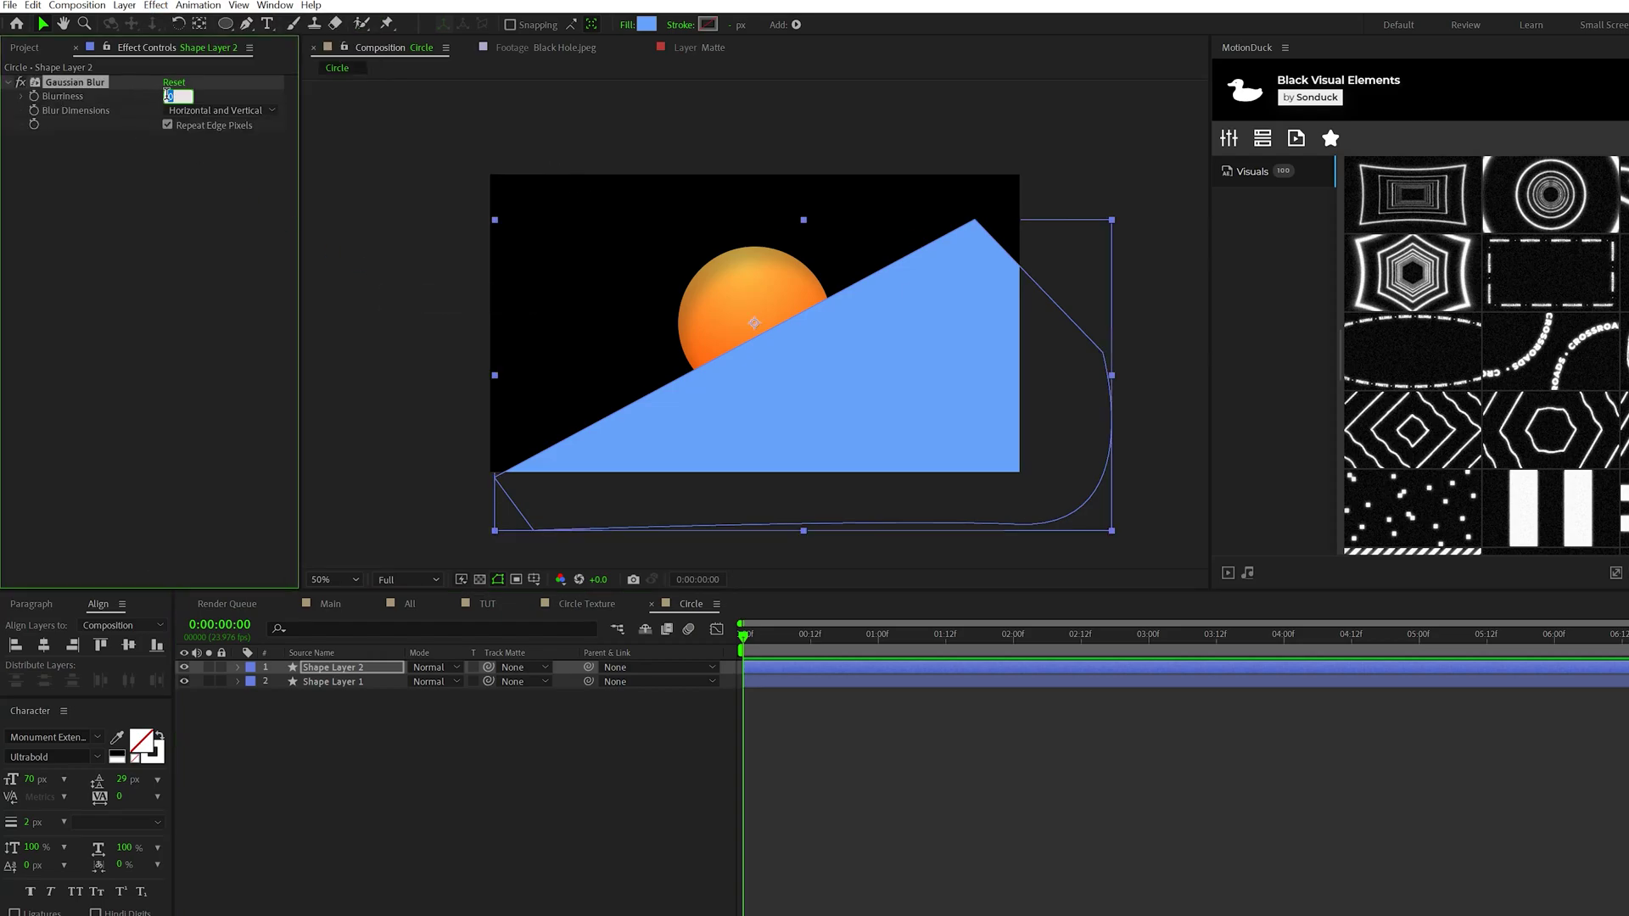
key("Return")
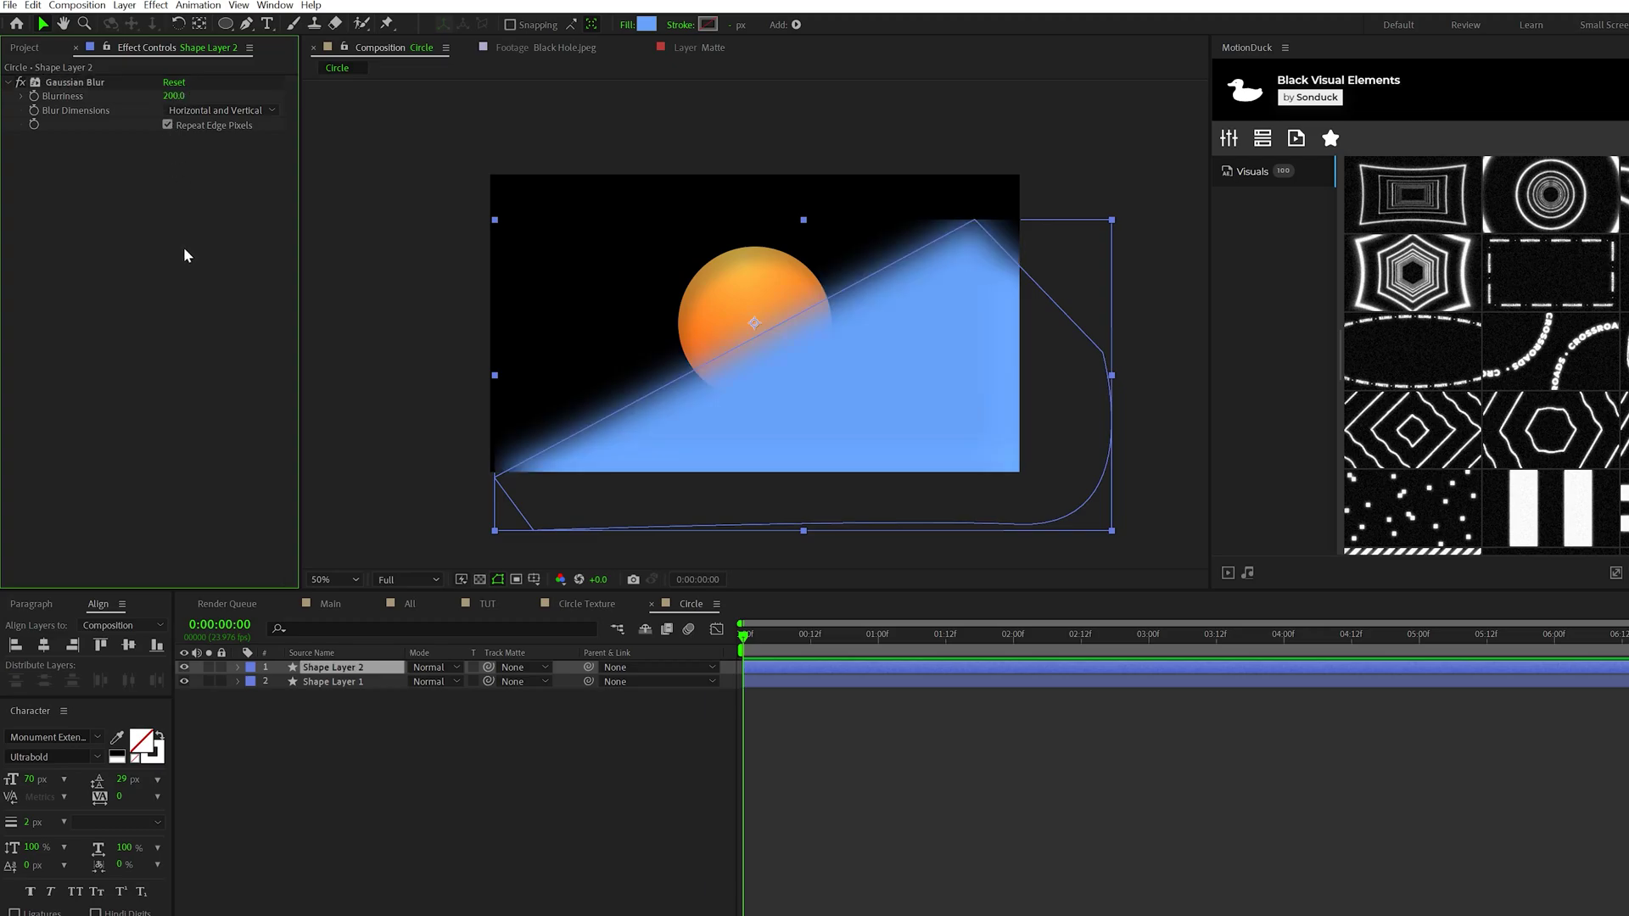
left_click(424, 667)
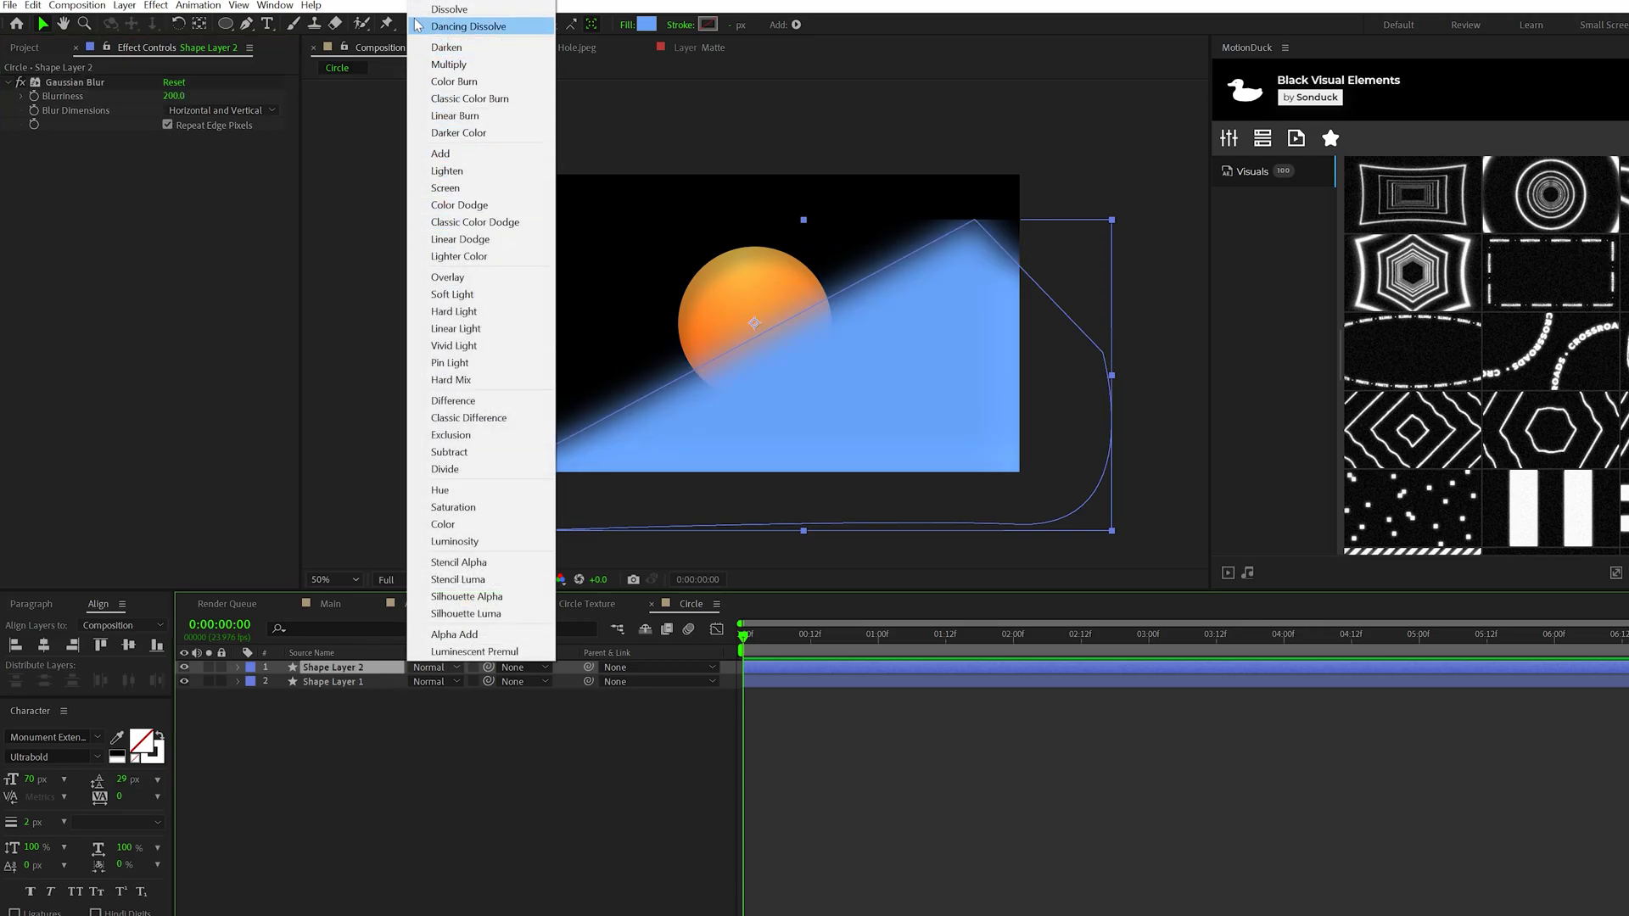
left_click(424, 12)
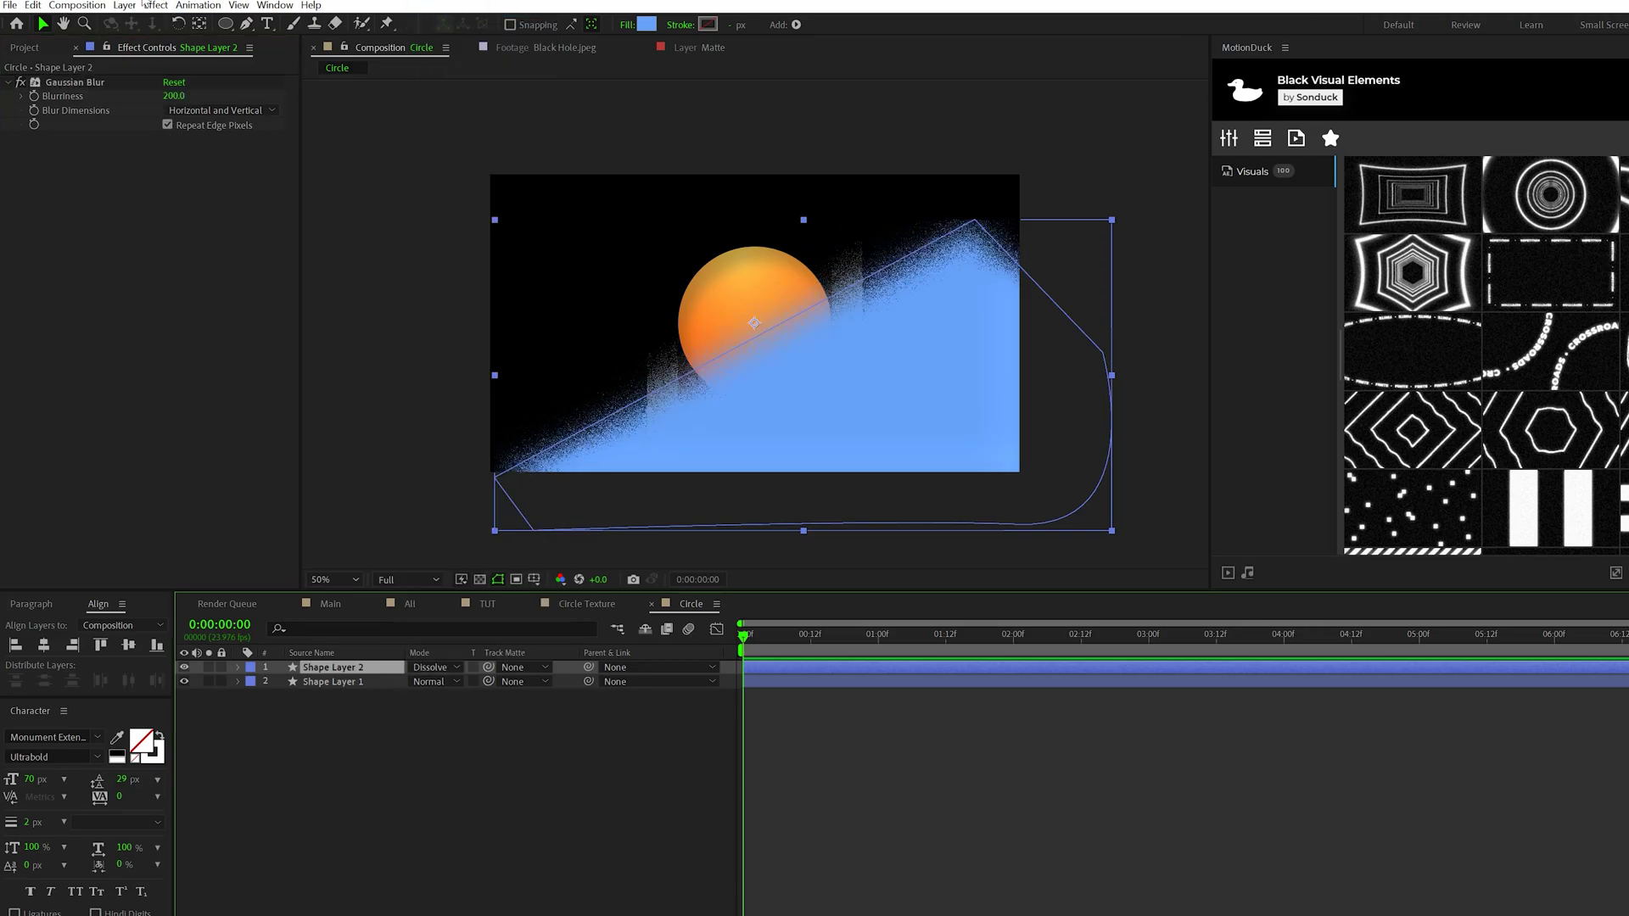
Add a Set Matte effect to the shape, using Shape Layer 1 as the matte source.
left_click(155, 5)
mouse_move(194, 148)
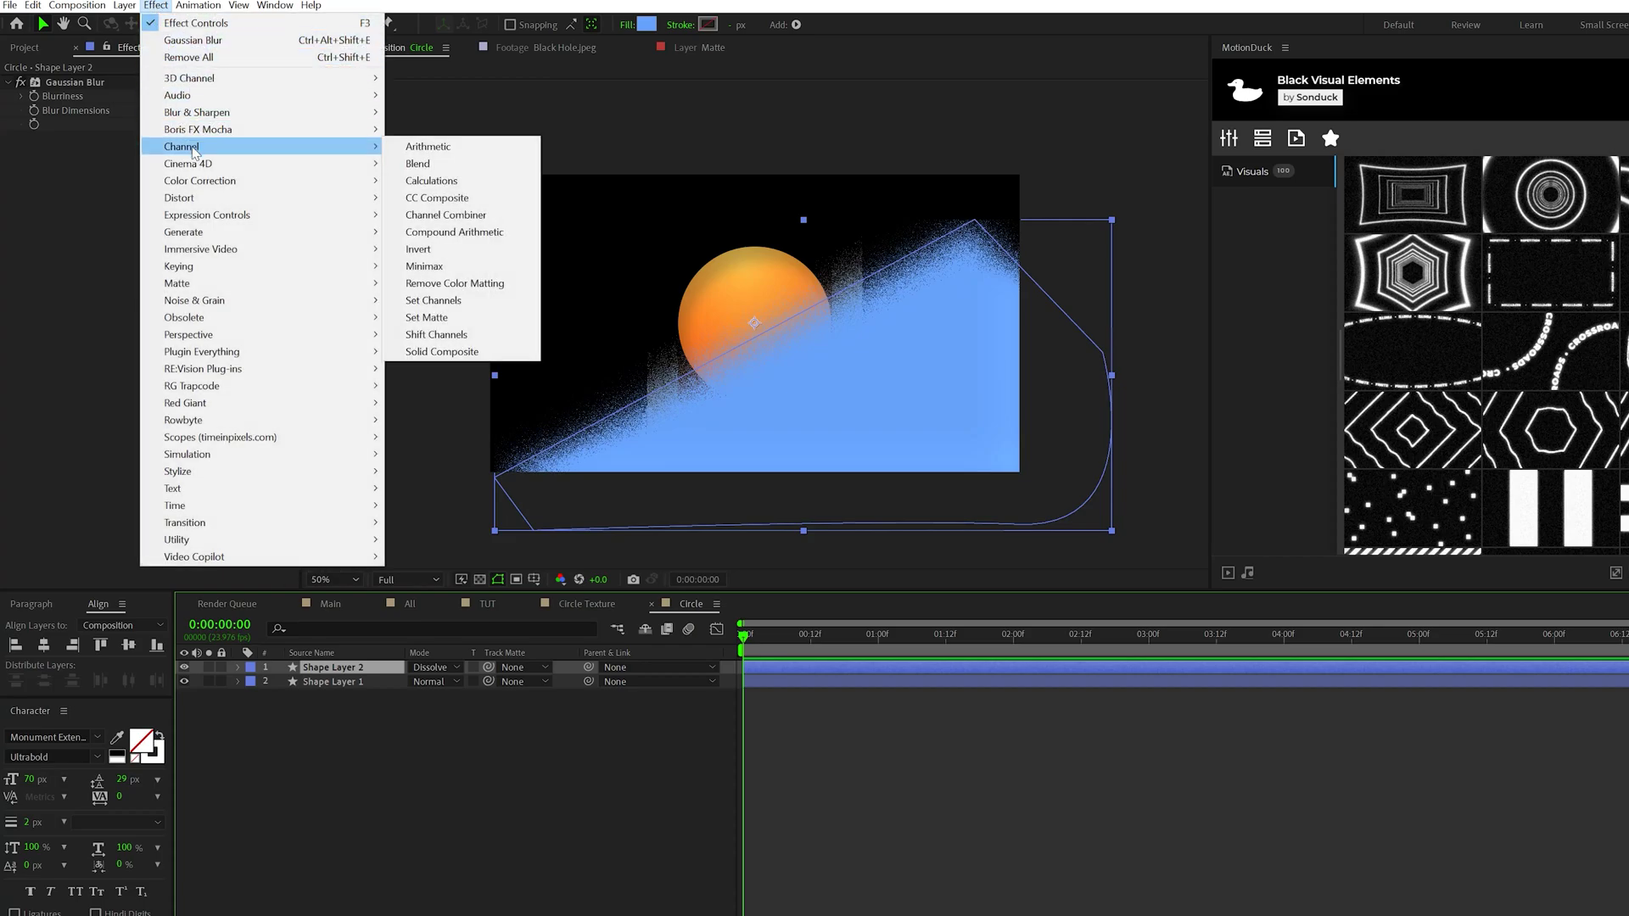
left_click(447, 318)
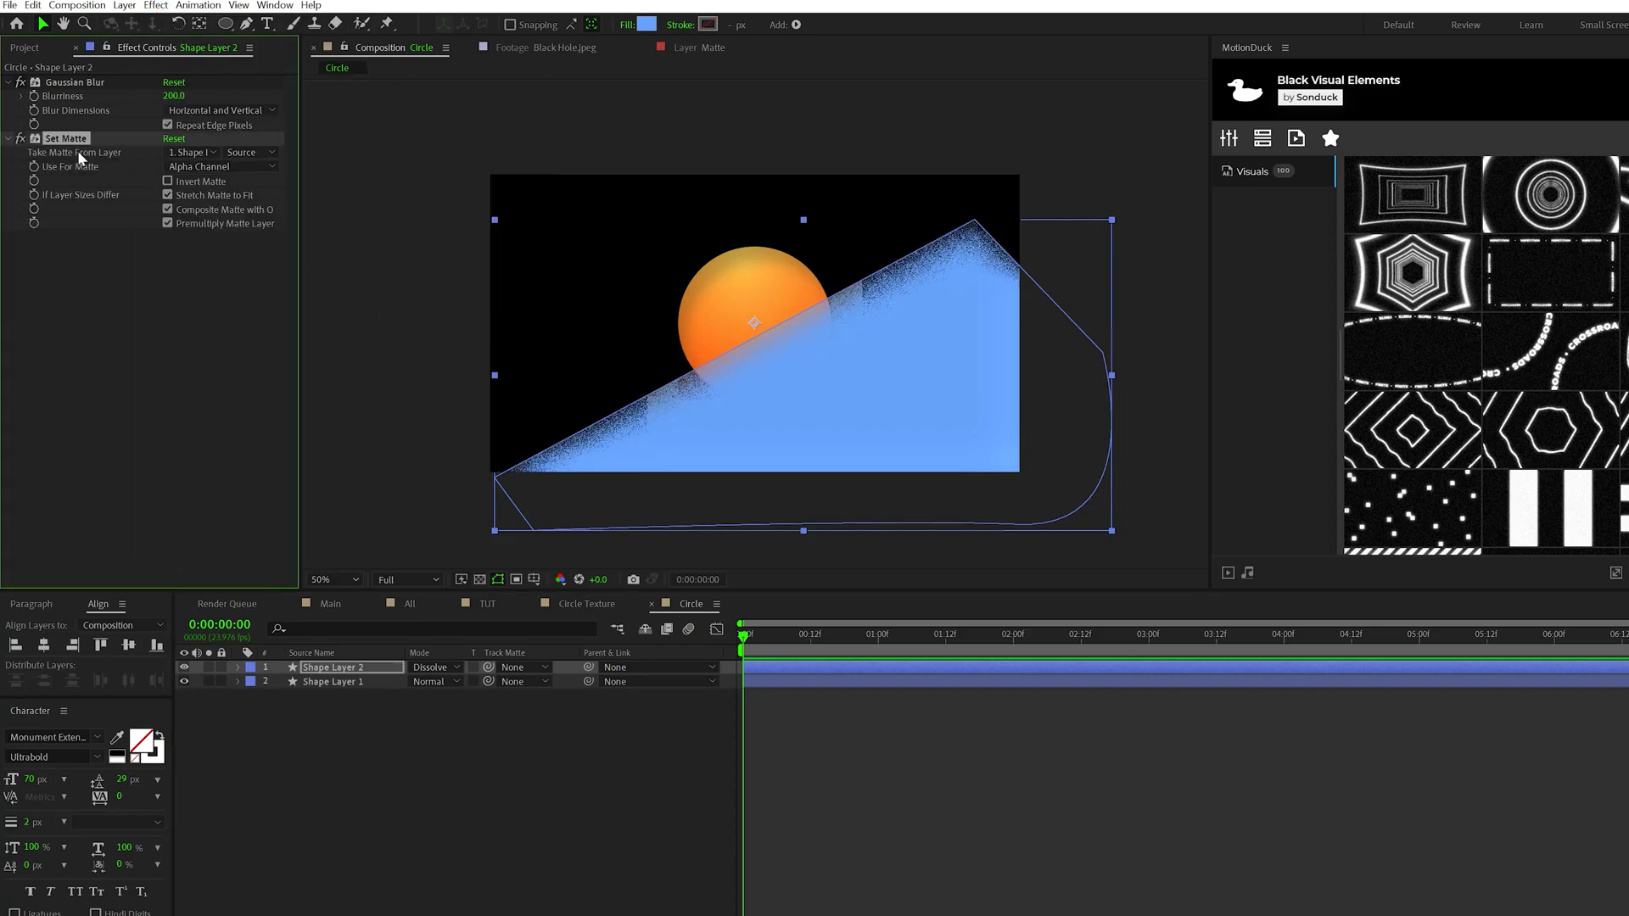
left_click(191, 153)
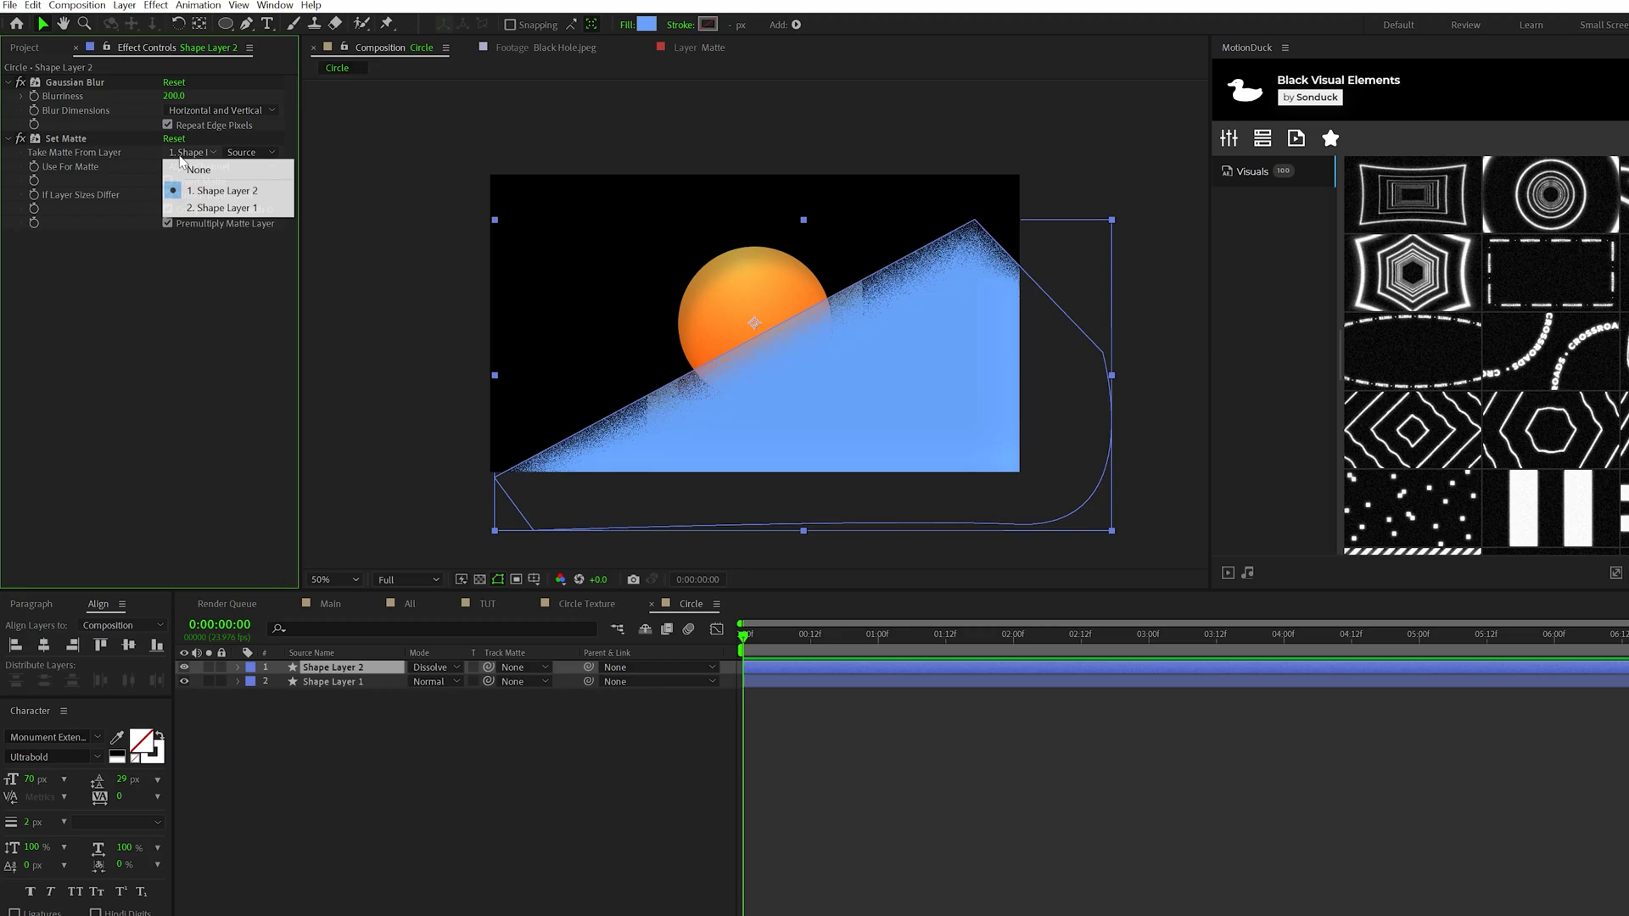
left_click(219, 208)
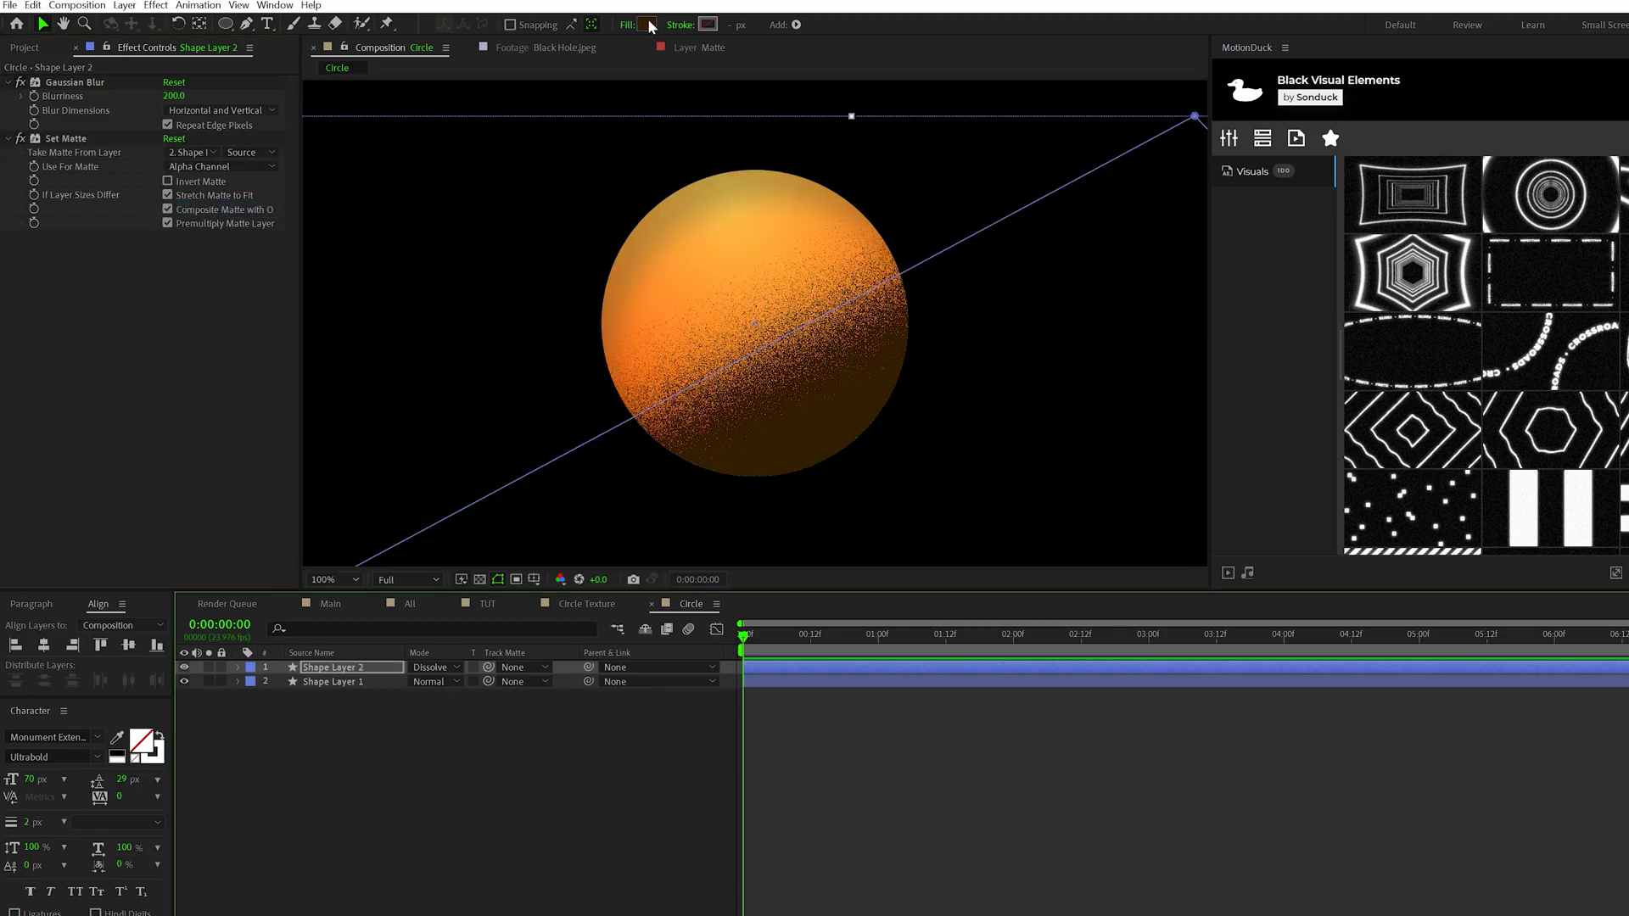
Change the shape's fill colour to red F70000.
left_click(647, 23)
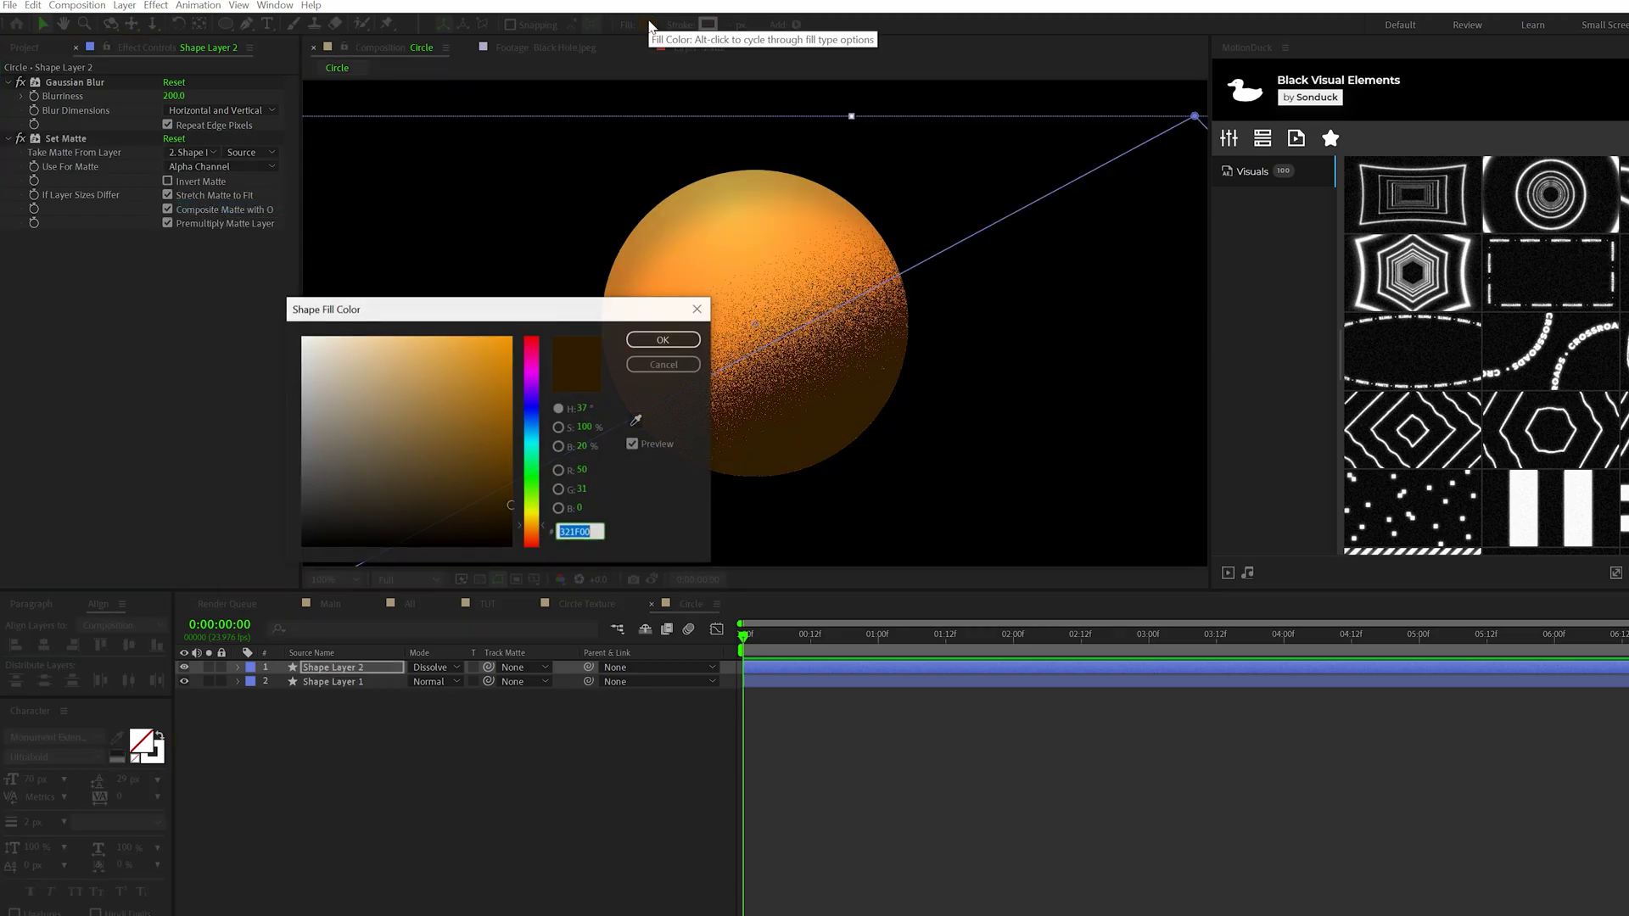
type("F70000")
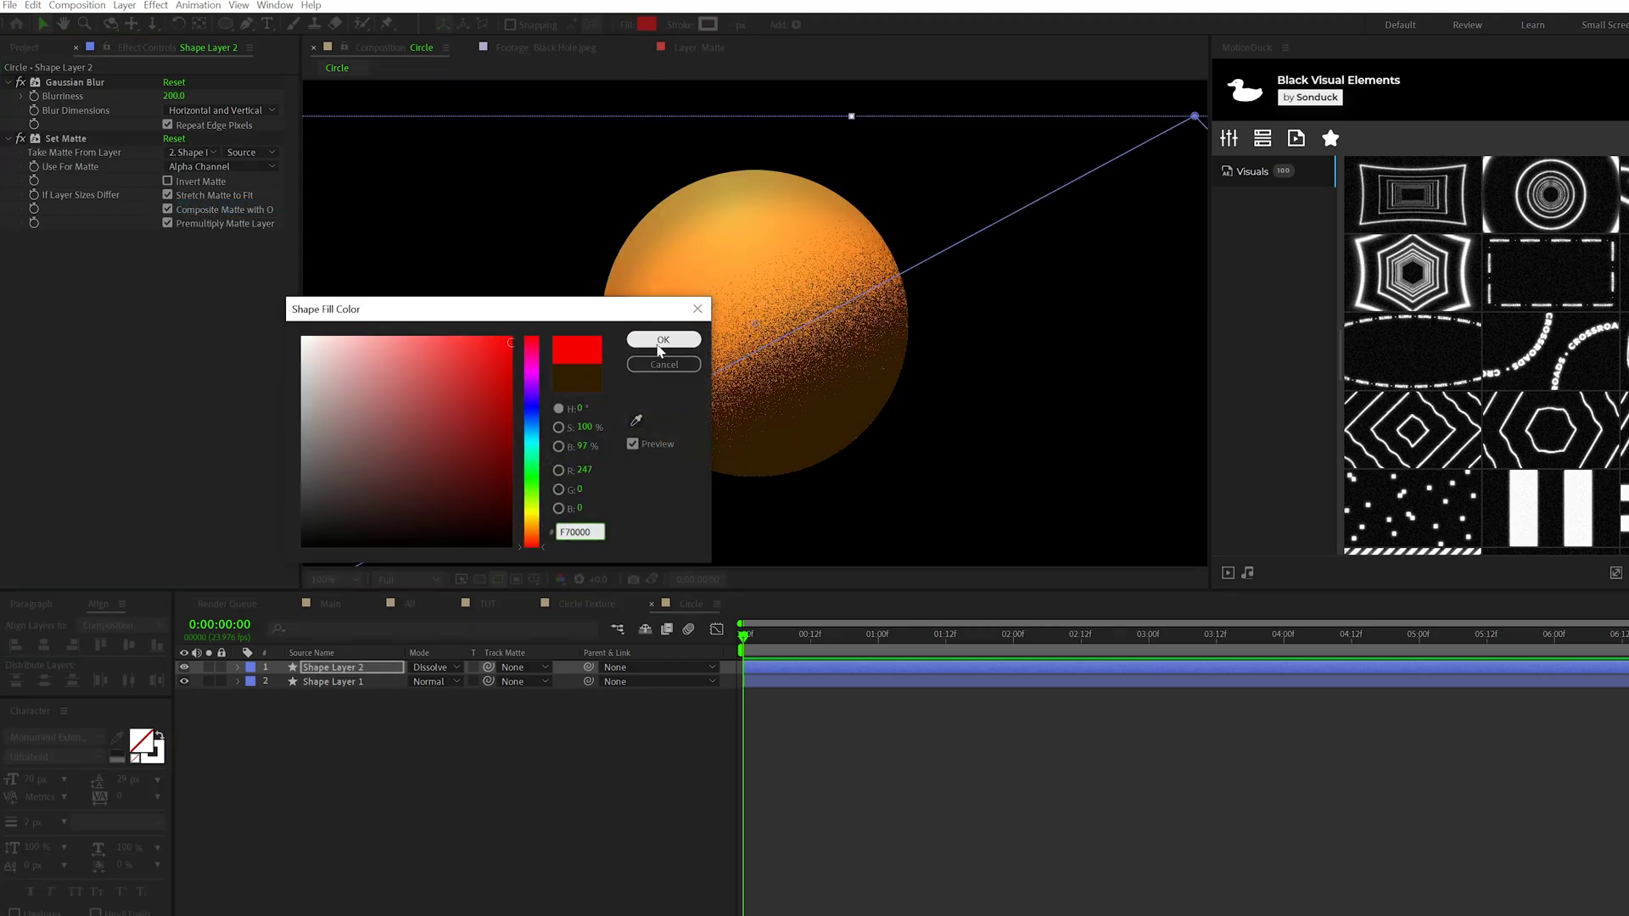
left_click(662, 340)
left_click(642, 467)
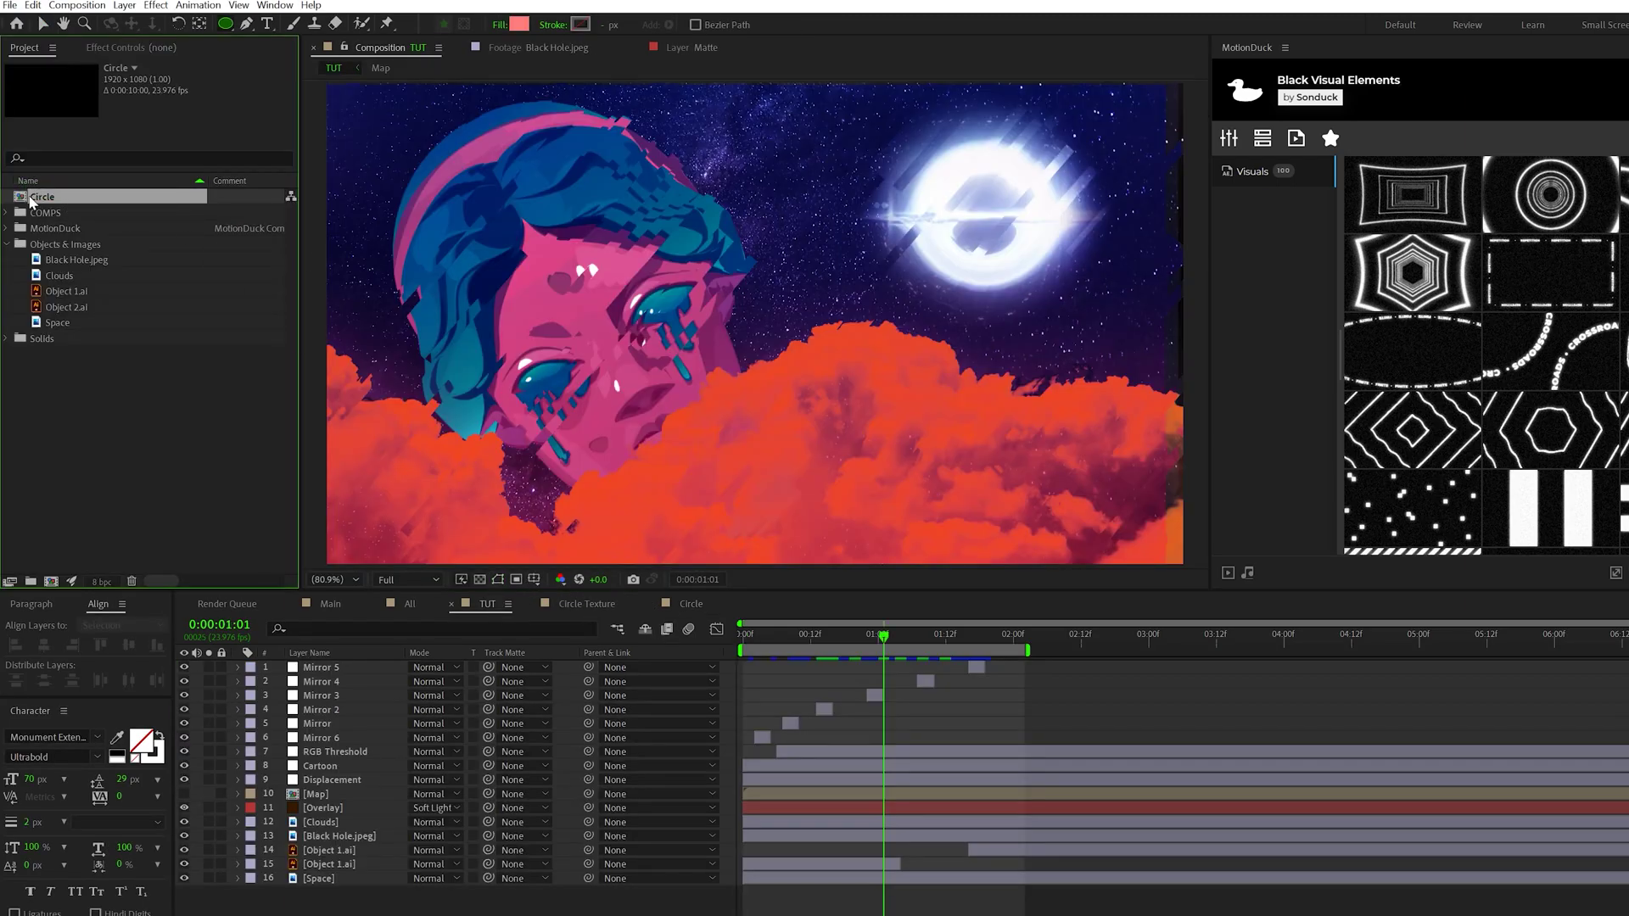
Place the Circle comp in TUT with a wiggle(.5,250) position expression, positioned over the head.
left_click_drag(31, 200, 308, 827)
key("p")
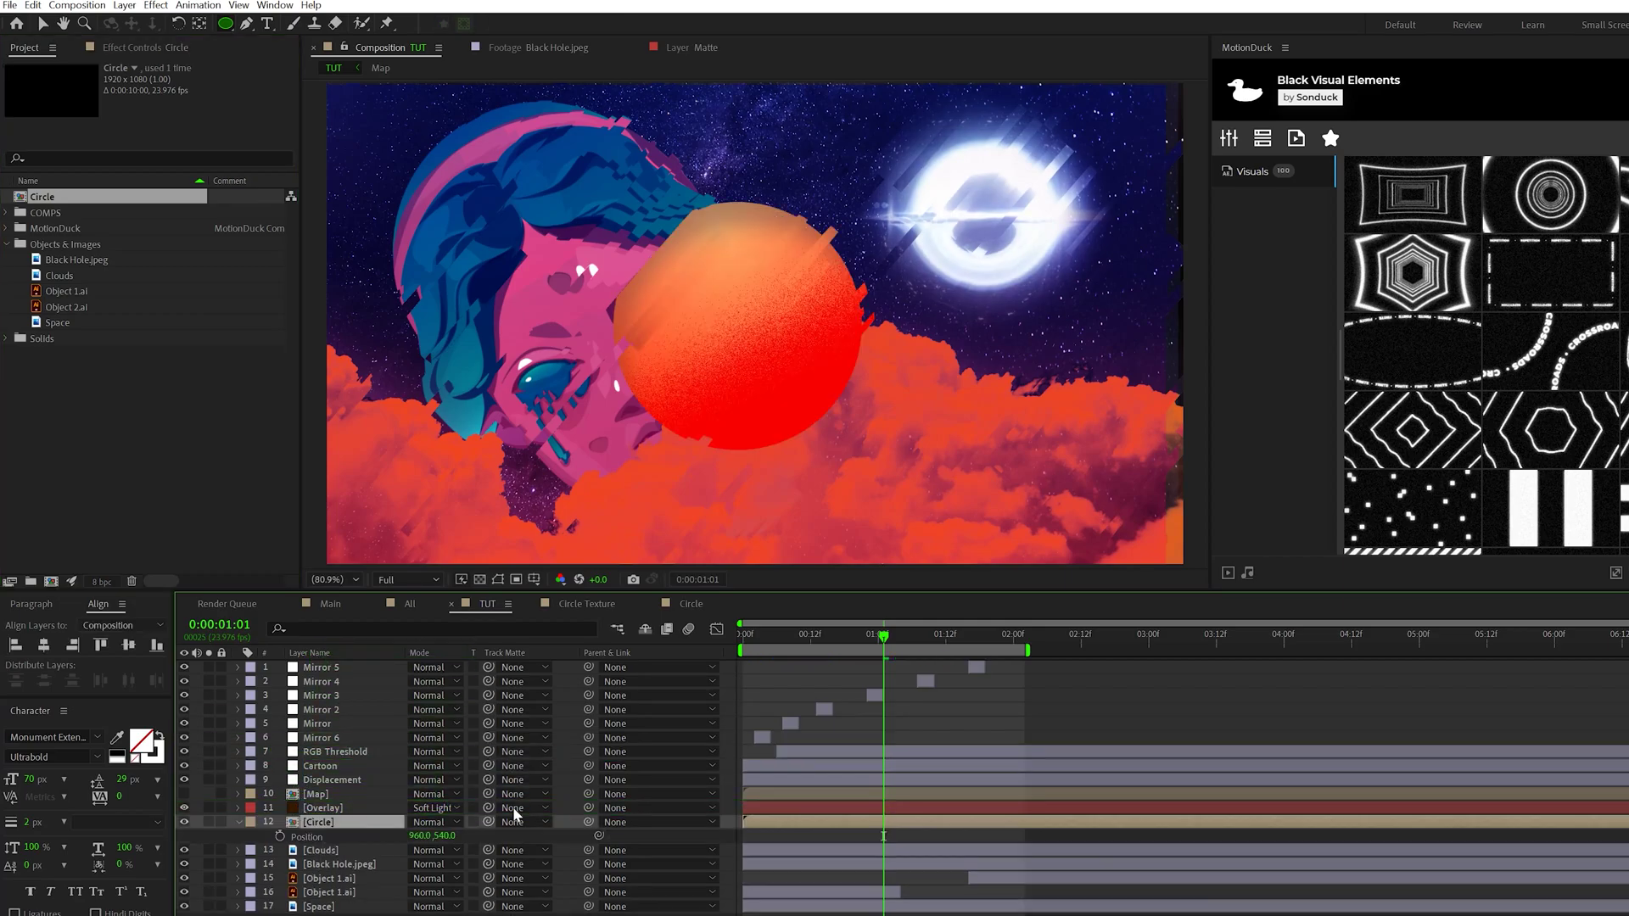
left_click(280, 837, "alt")
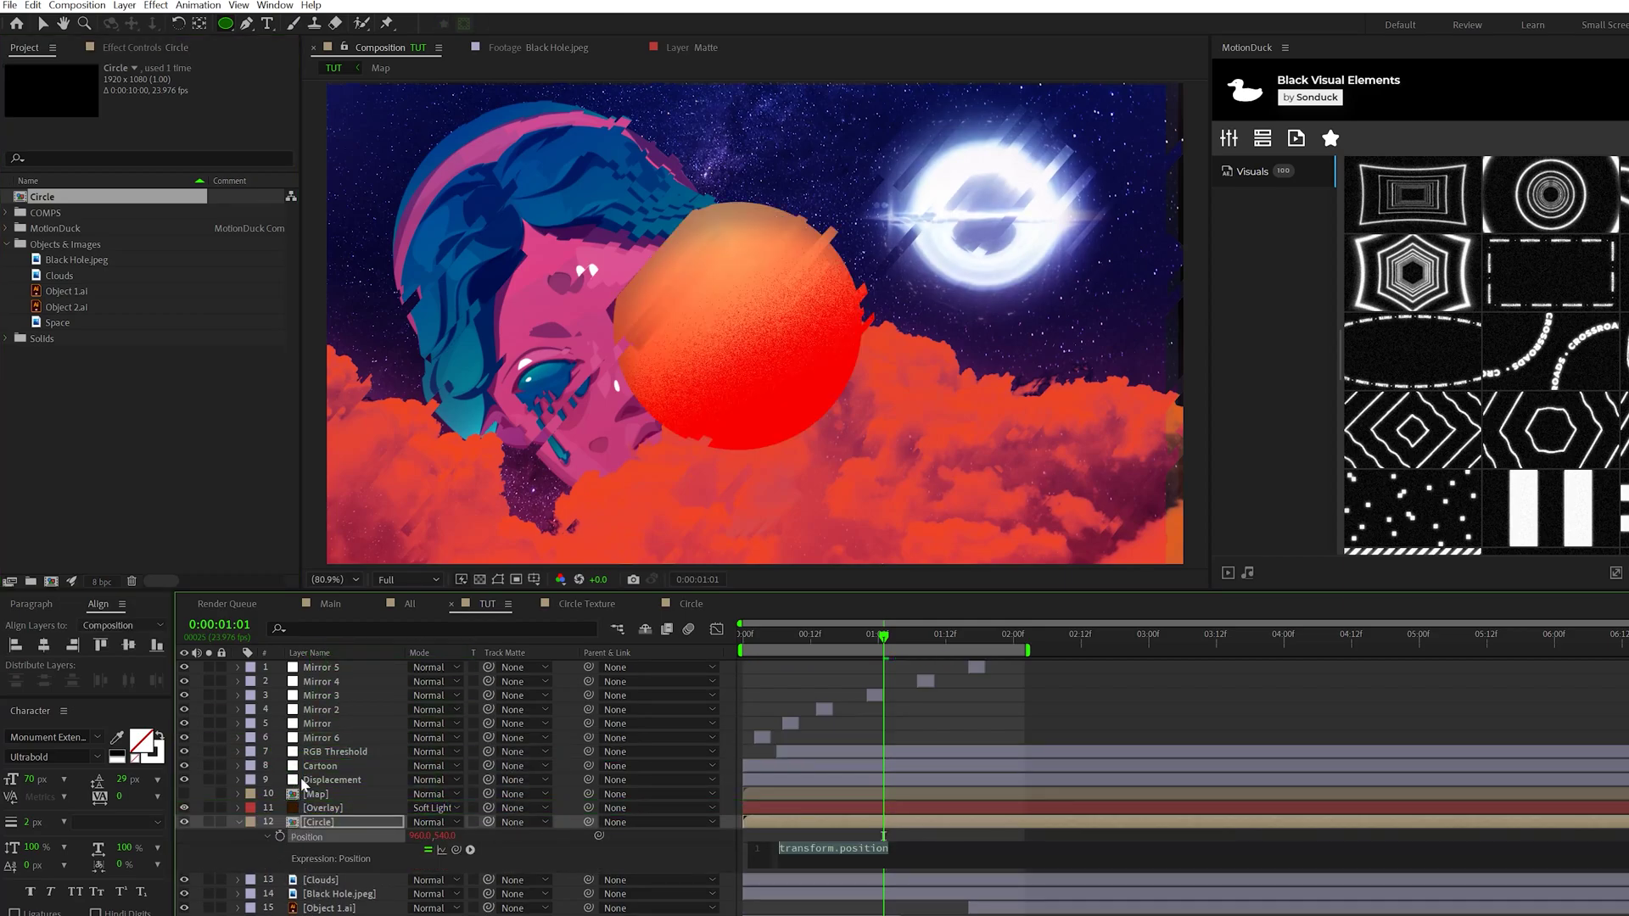
type("wiggle")
key("Return")
type(".5,250")
left_click(309, 825)
scroll(653, 293, "down", 2)
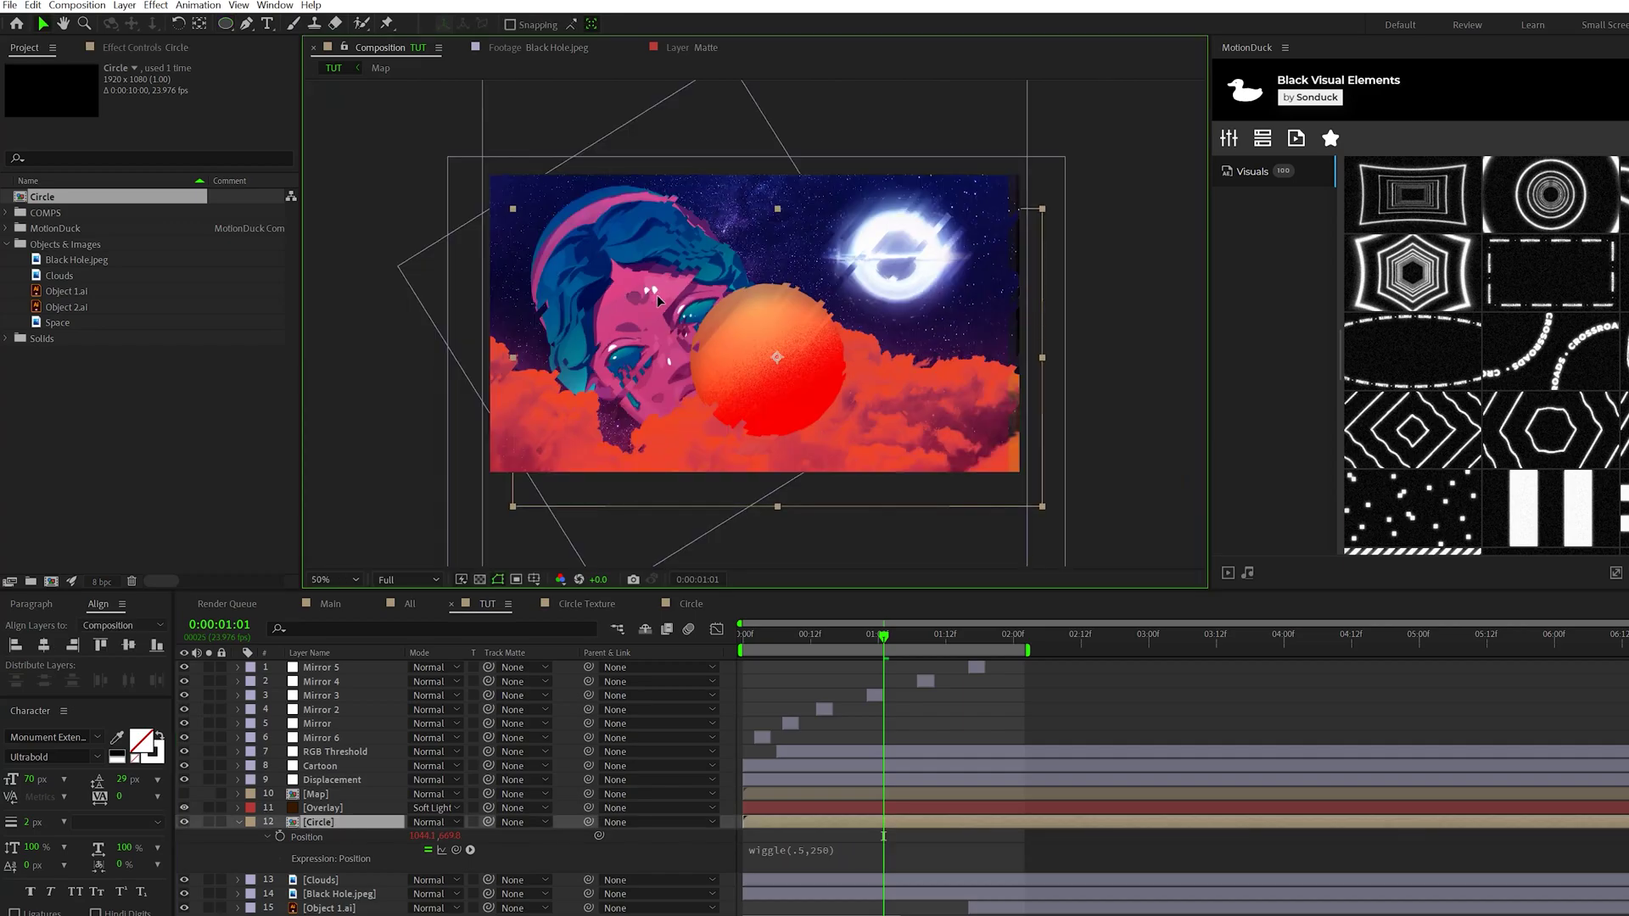
left_click_drag(778, 357, 579, 262)
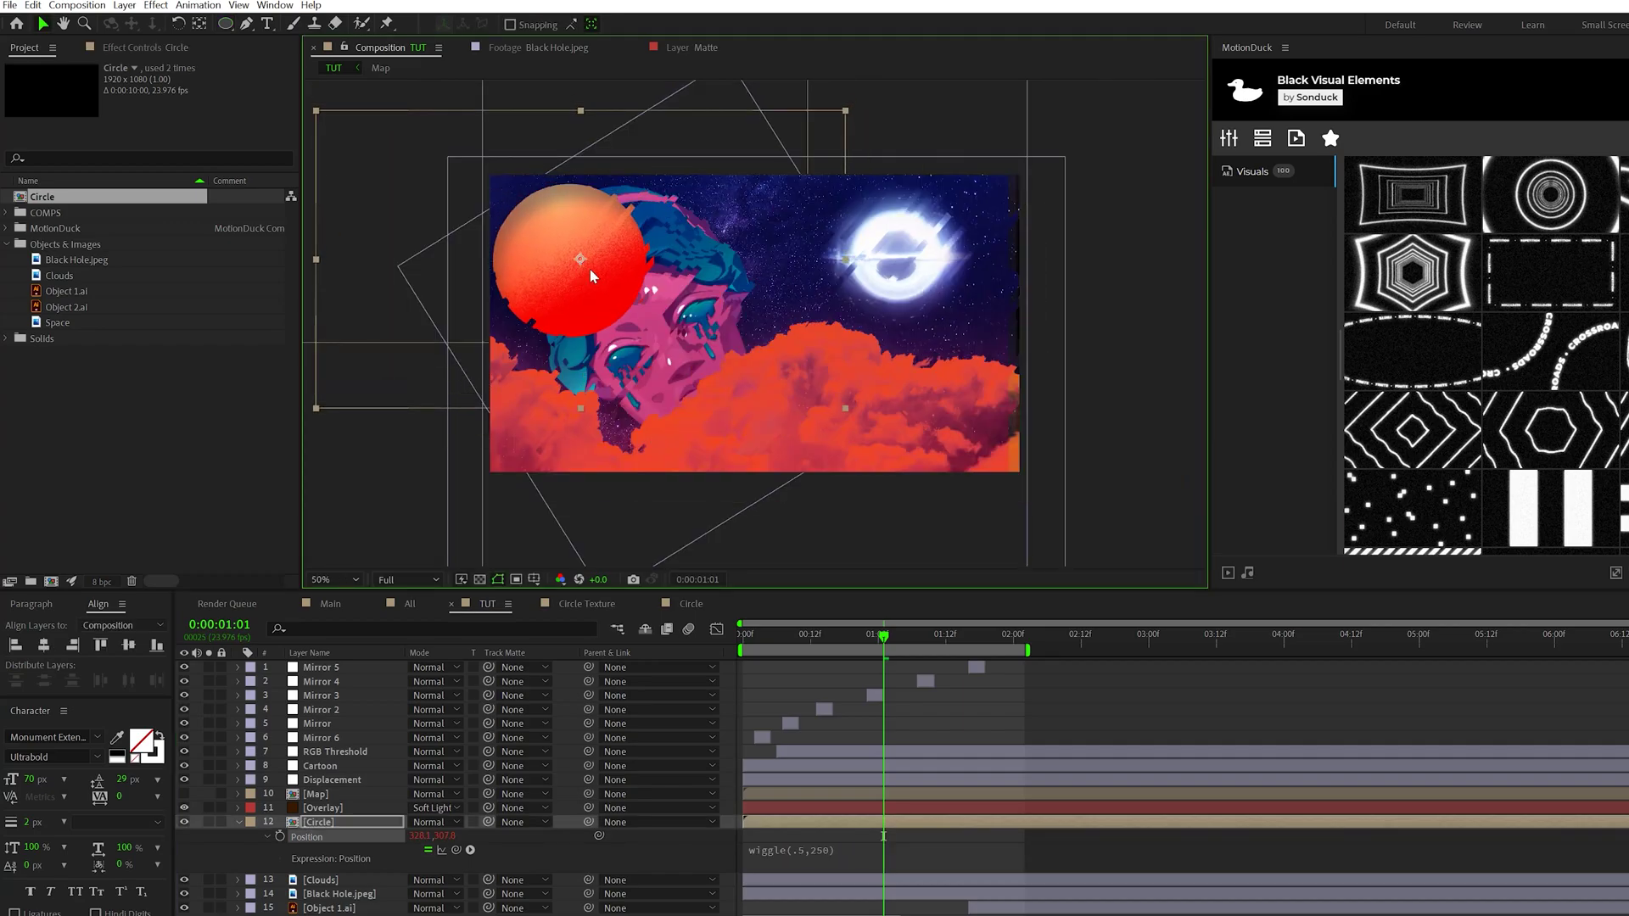
Duplicate the sphere layer several times, scaling the first copy down to 79%.
key("ctrl+d")
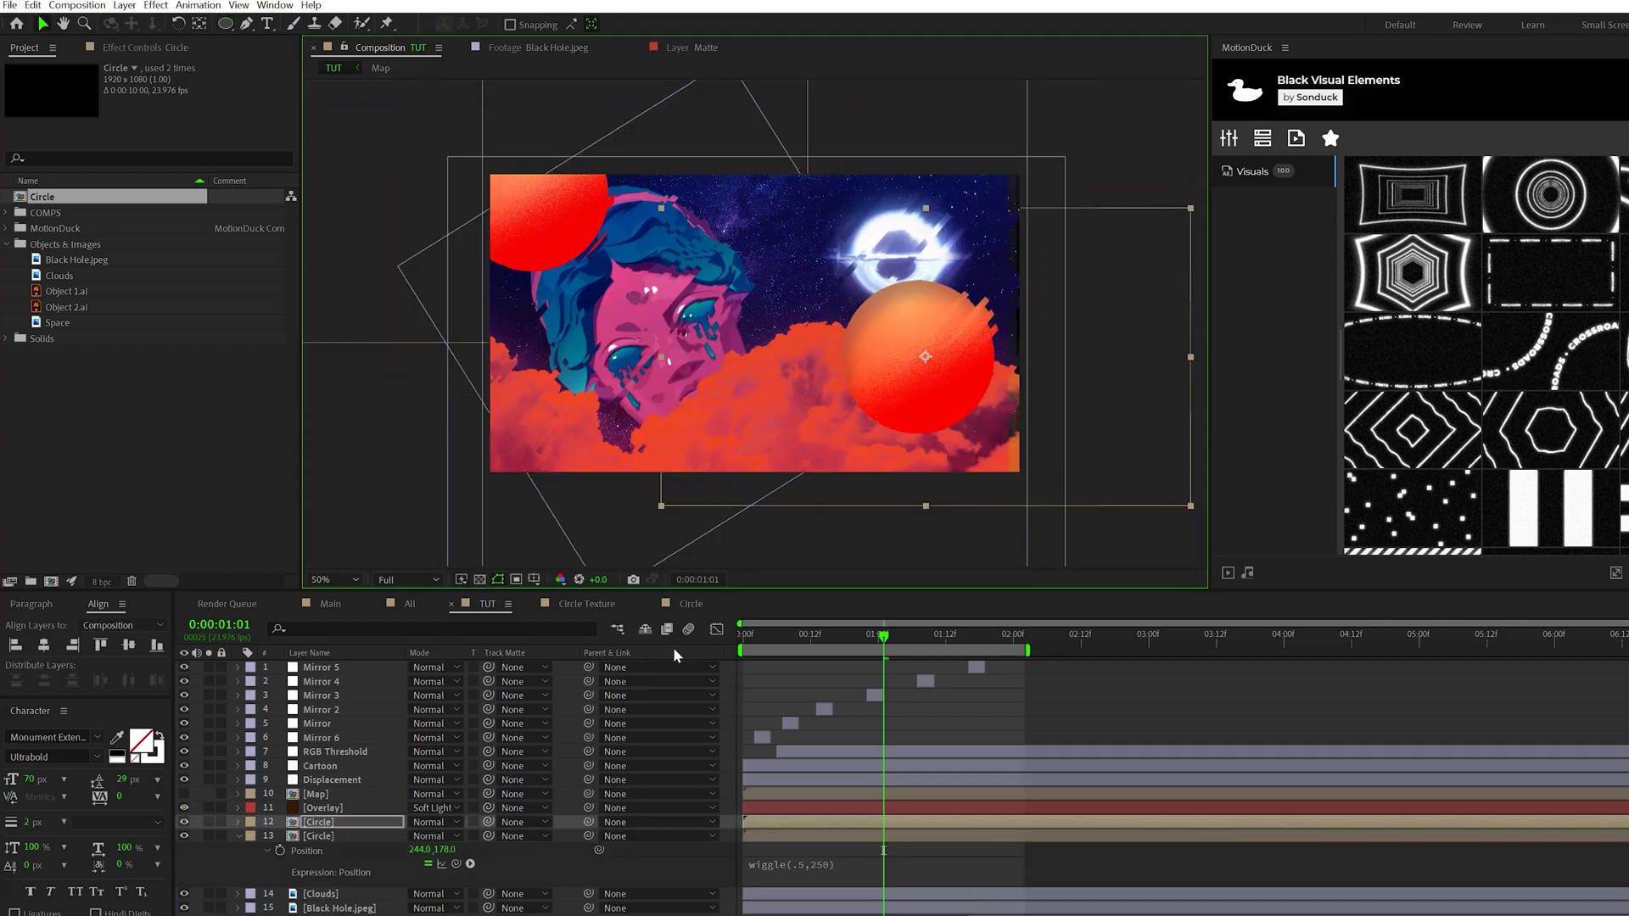
key("s")
left_click_drag(424, 836, 399, 836)
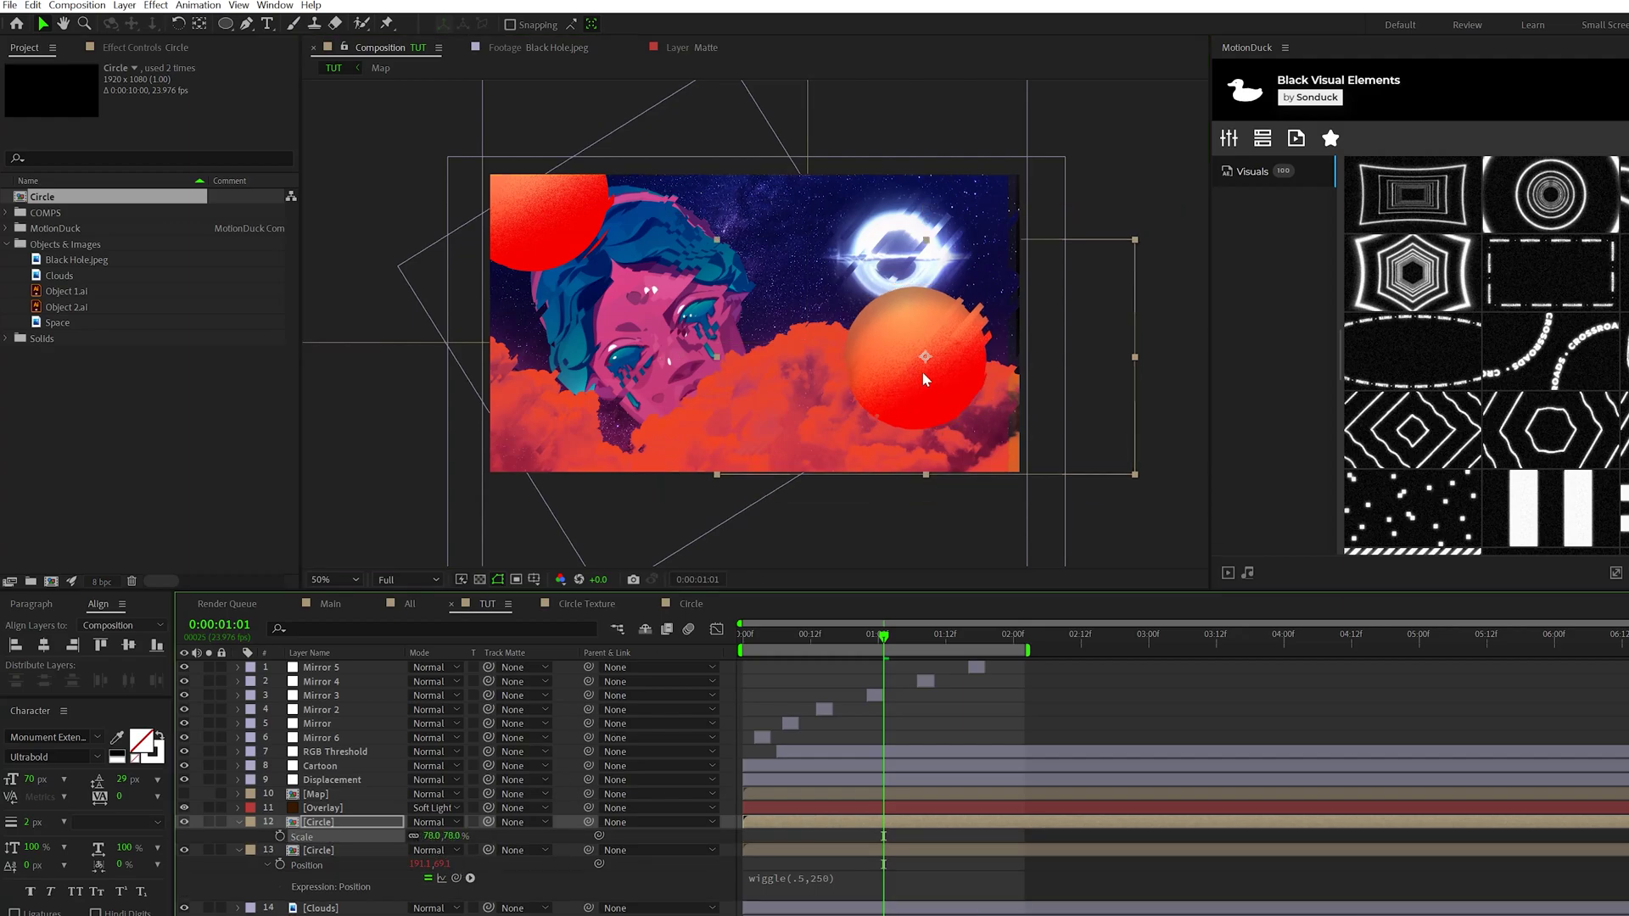
key("ctrl+d")
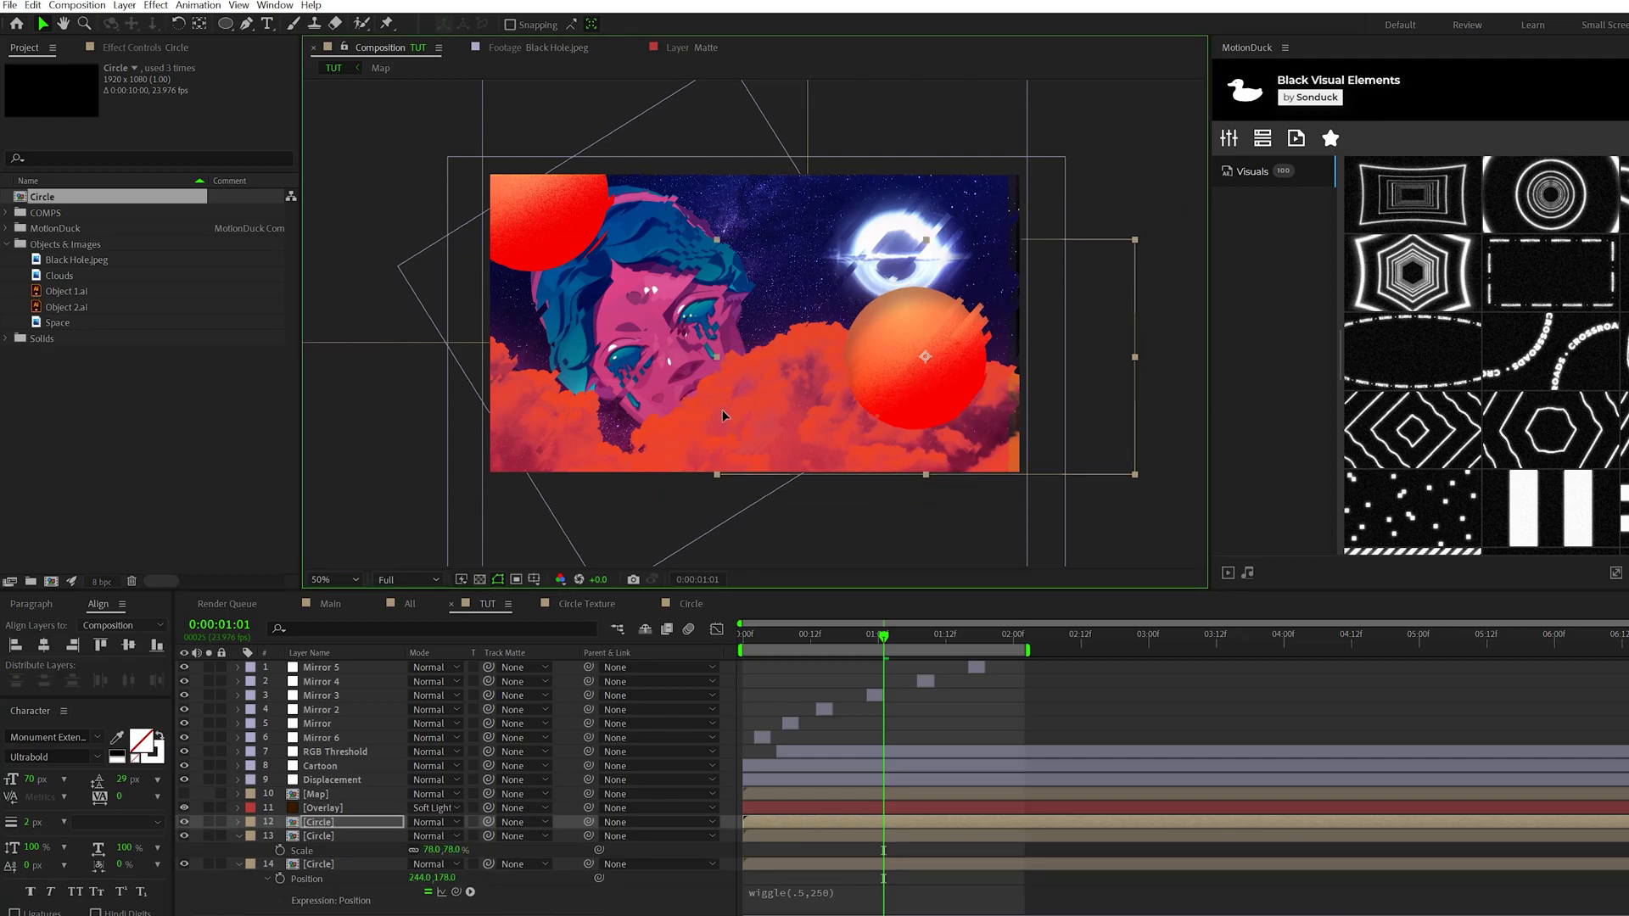
key("ctrl+d")
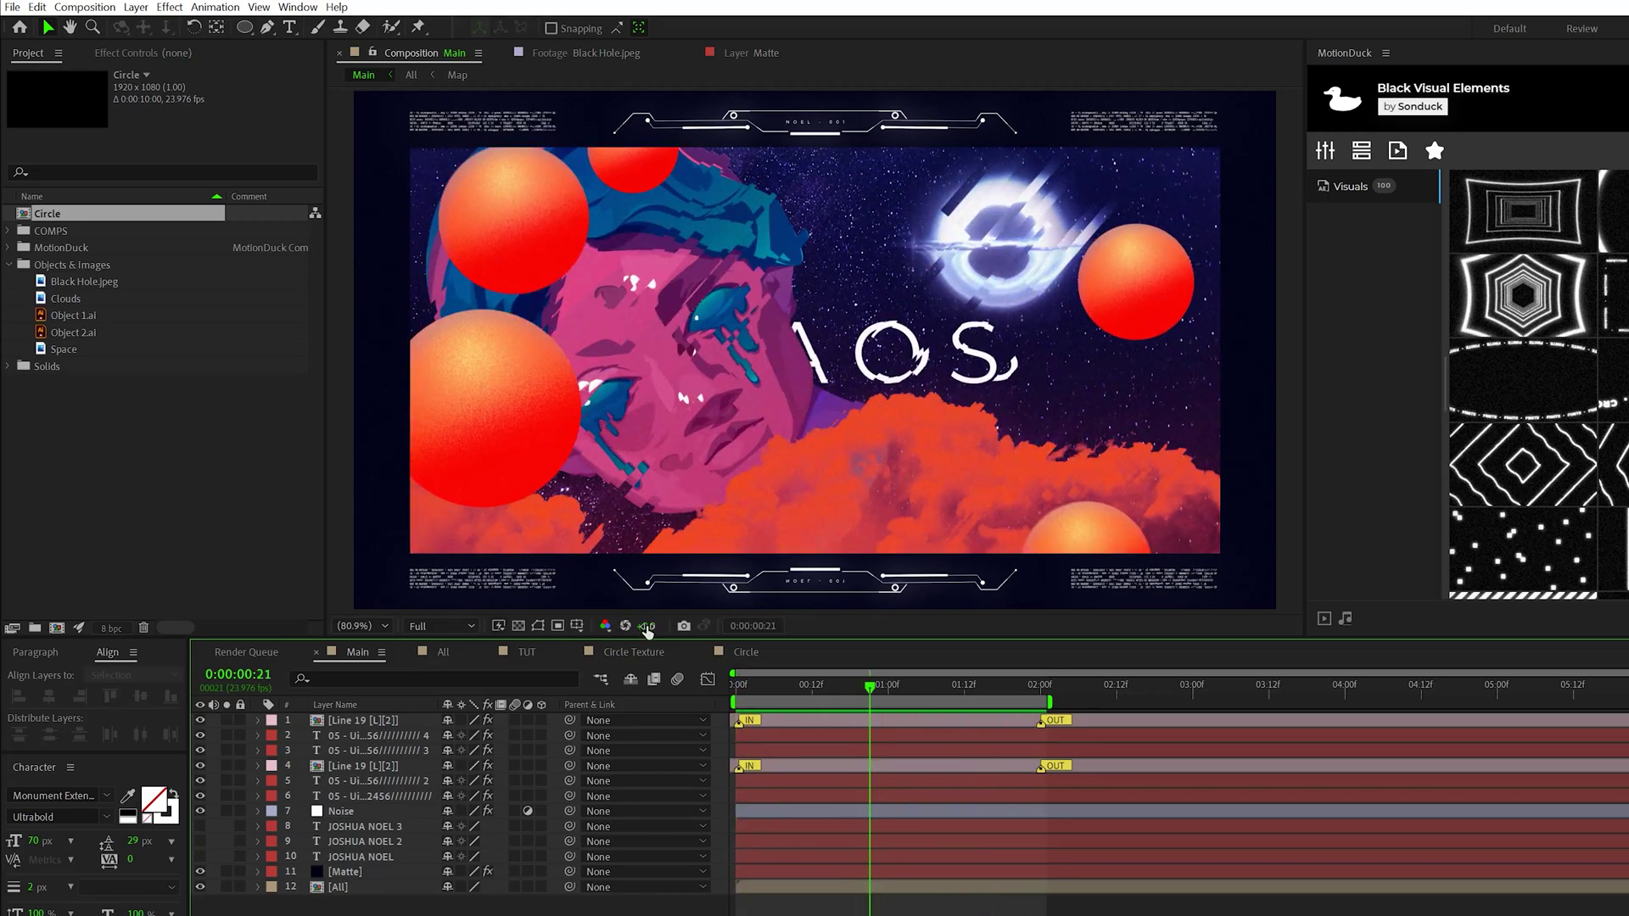
Scrub the Main timeline past 0:00:01:02 to preview spheres, HUD frame and glitching CHAOS text.
left_click_drag(770, 700, 843, 682)
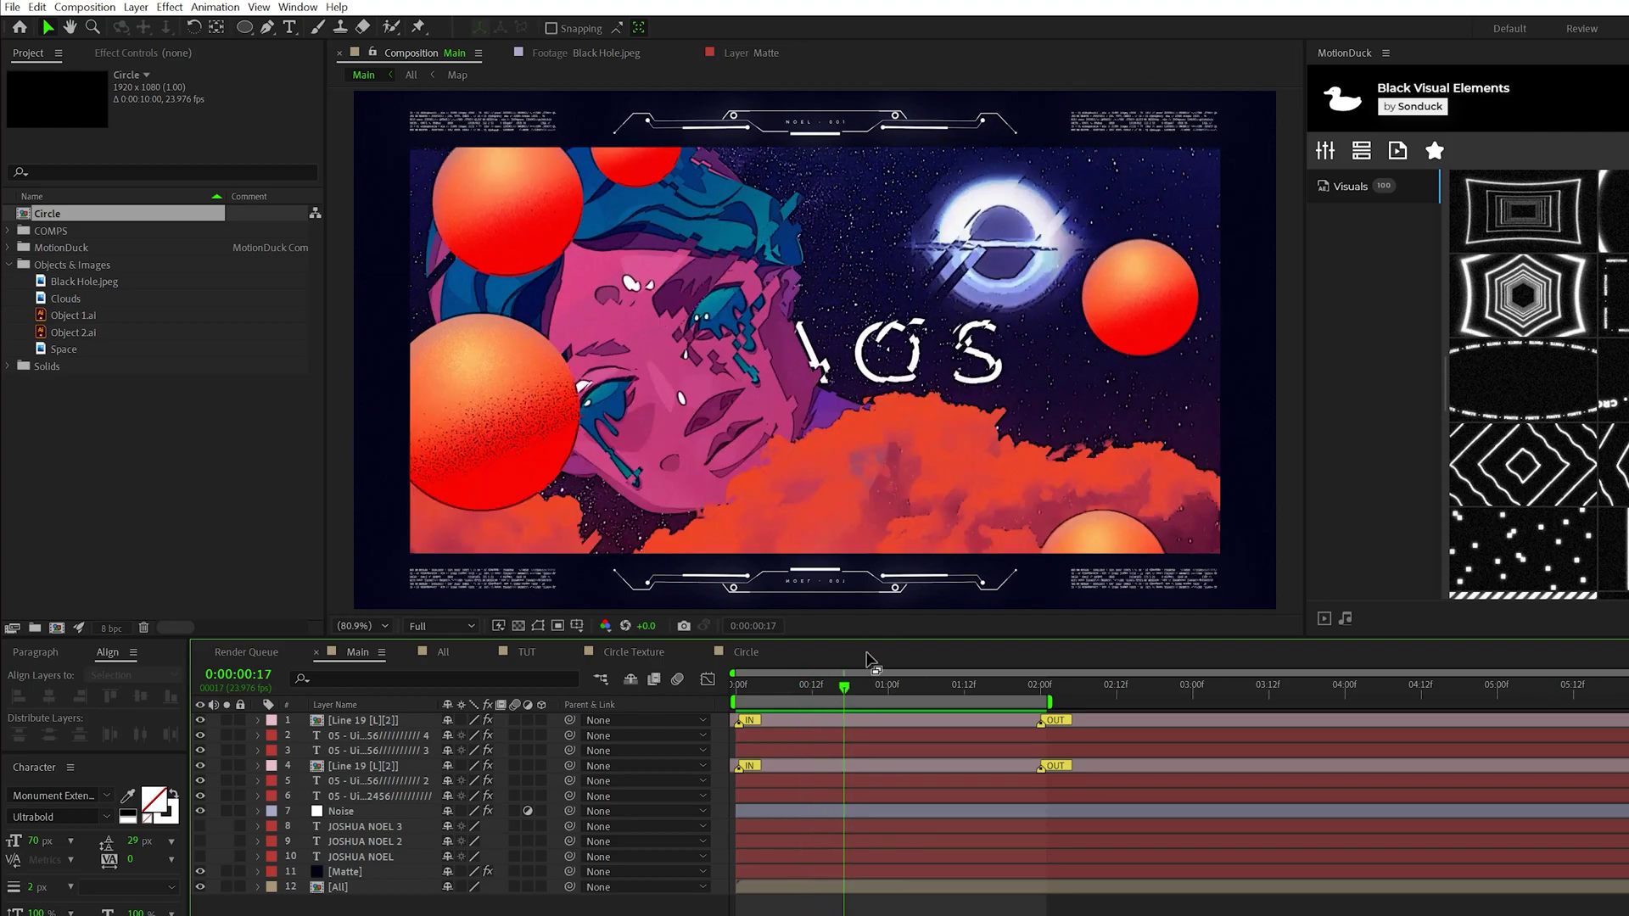
left_click(903, 687)
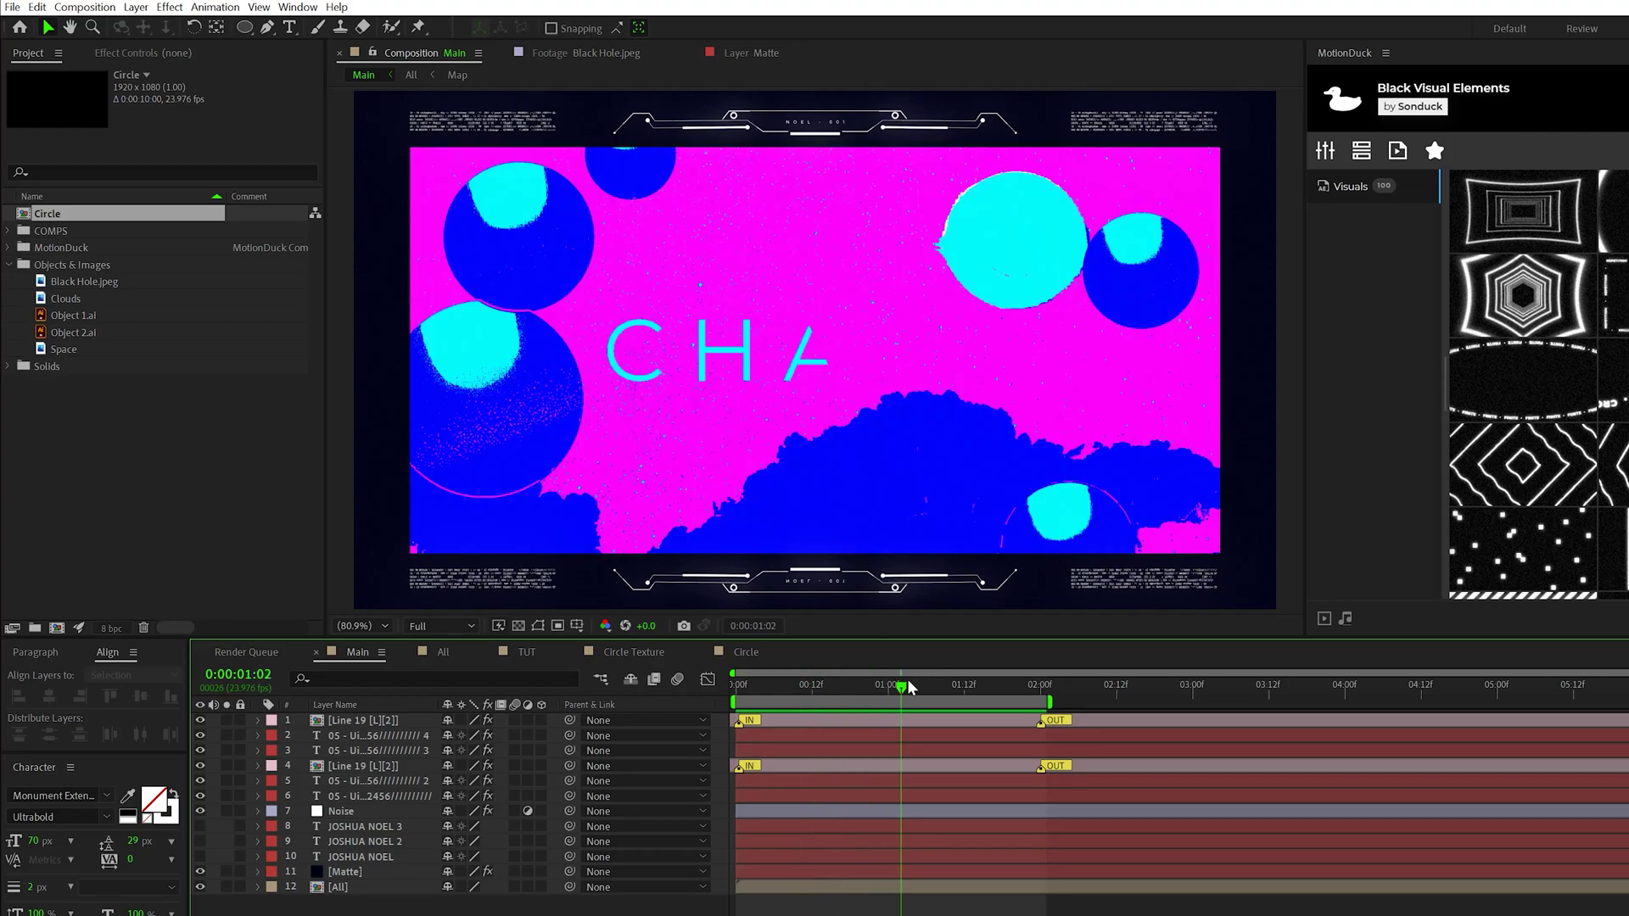
left_click_drag(909, 687, 970, 689)
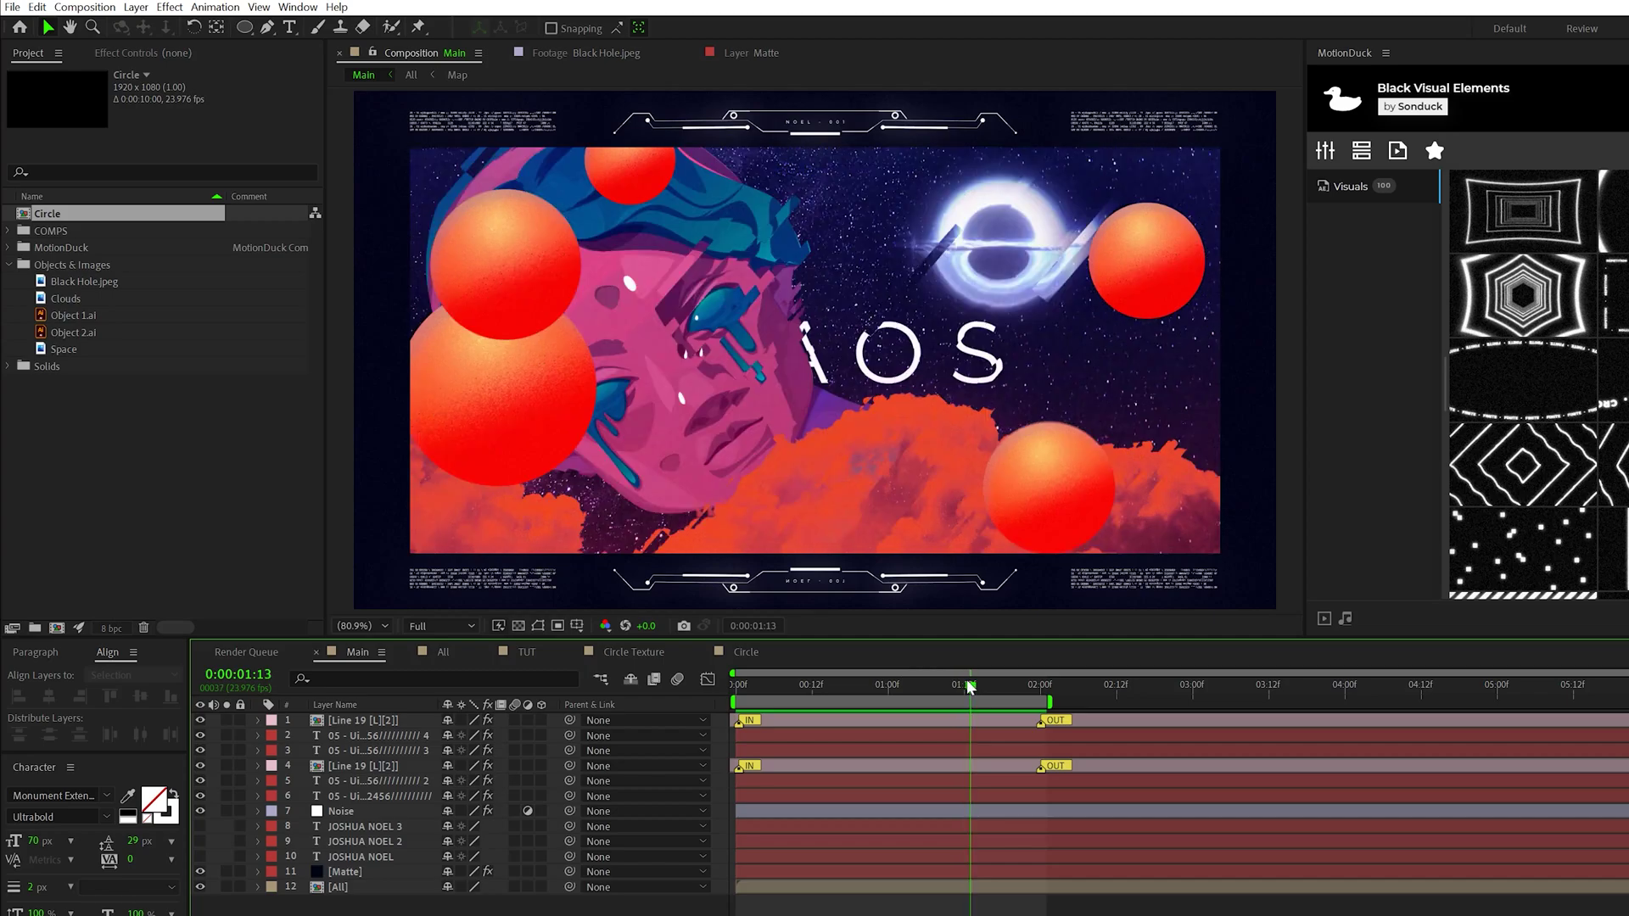
left_click_drag(967, 686, 1015, 686)
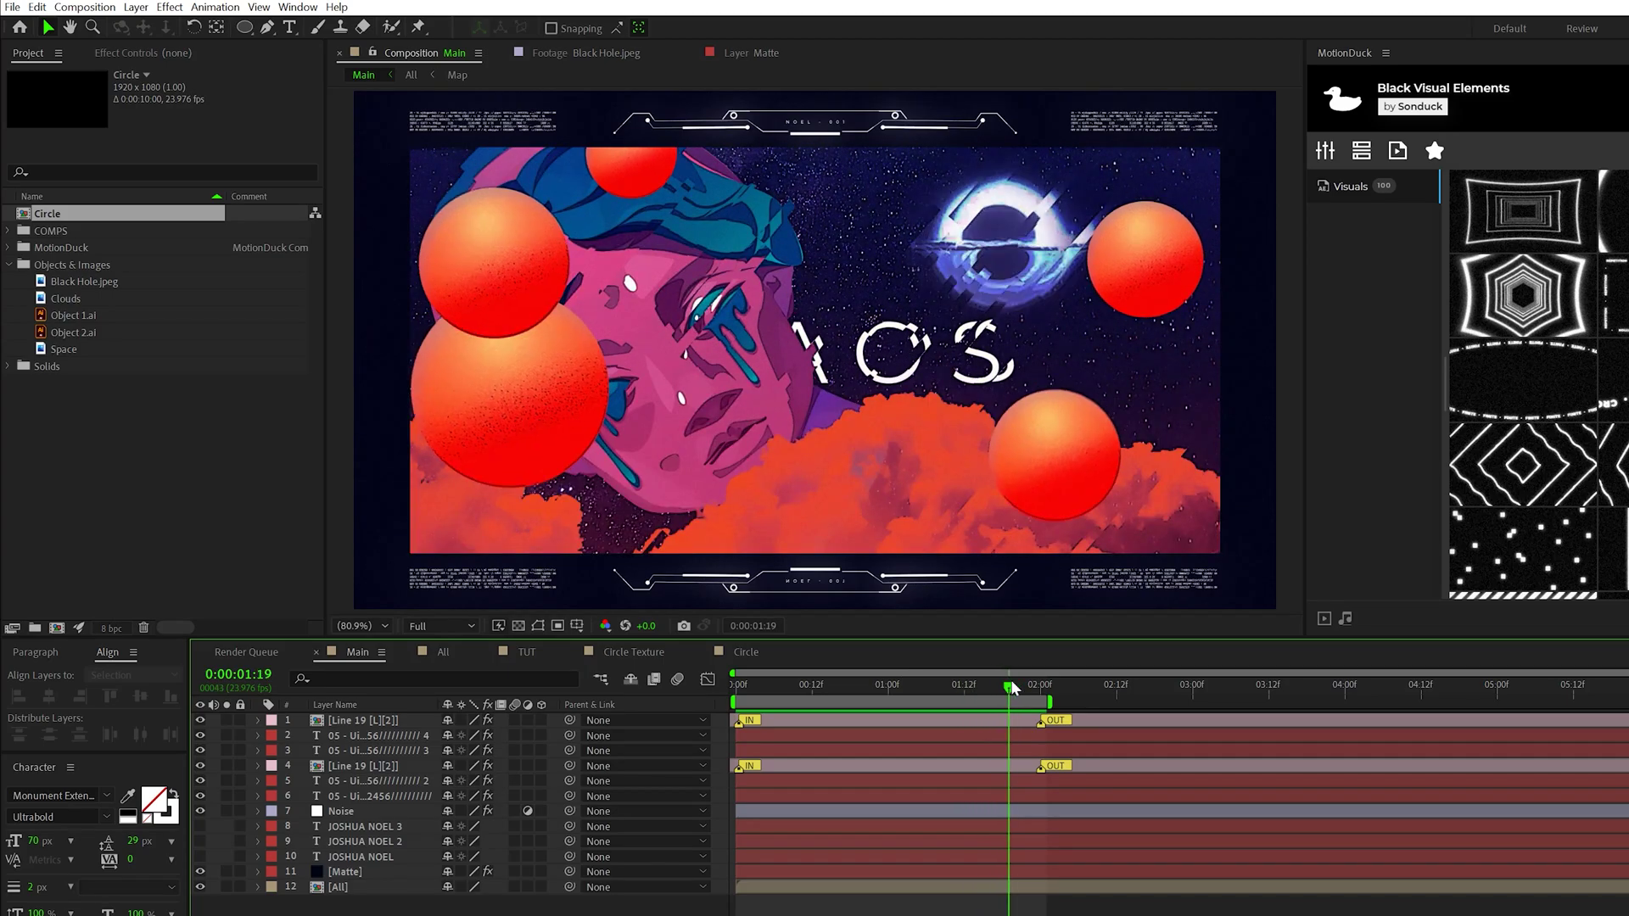